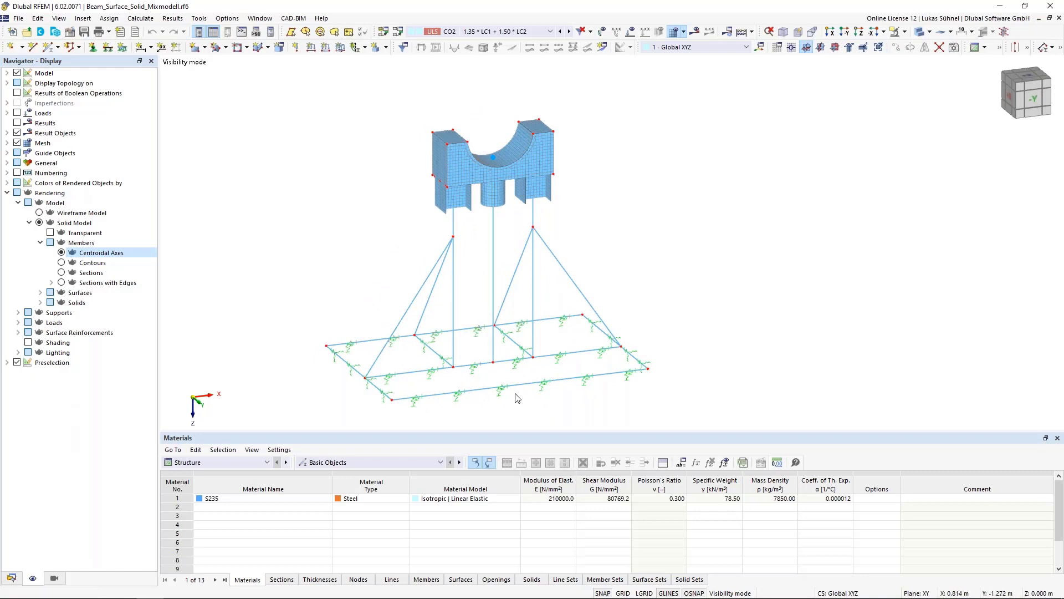
Step: Compare the section and centroidal-axis displays of the members where the columns meet the surface-modelled stubs below the solid saddle
mouse_move(515, 393)
ctrl+middle_down()
mouse_move(492, 390)
mouse_move(530, 395)
ctrl+middle_up()
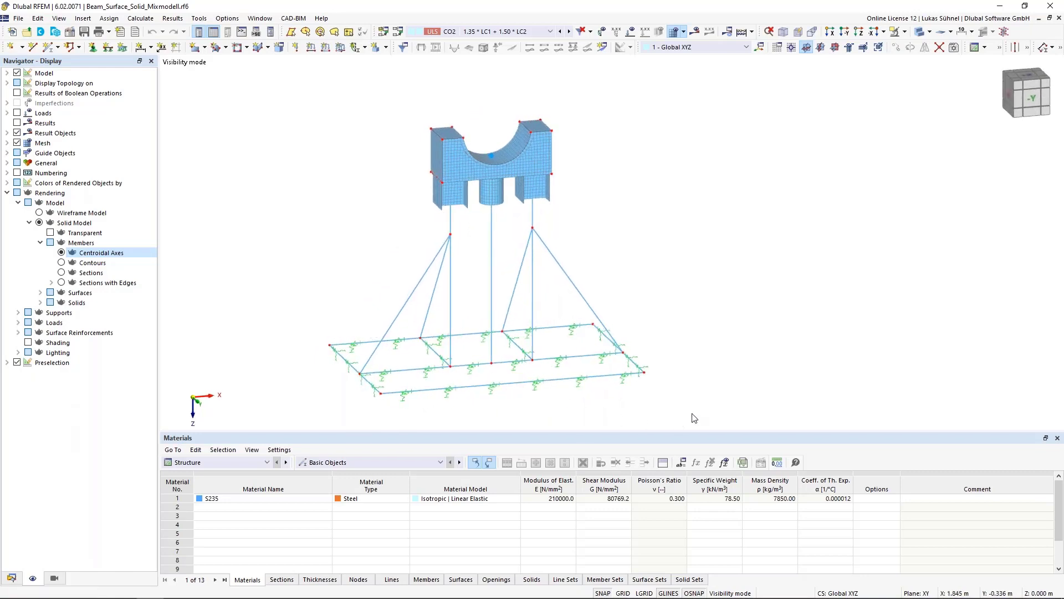
drag(694, 418, 310, 233)
scroll(472, 192, up, 5)
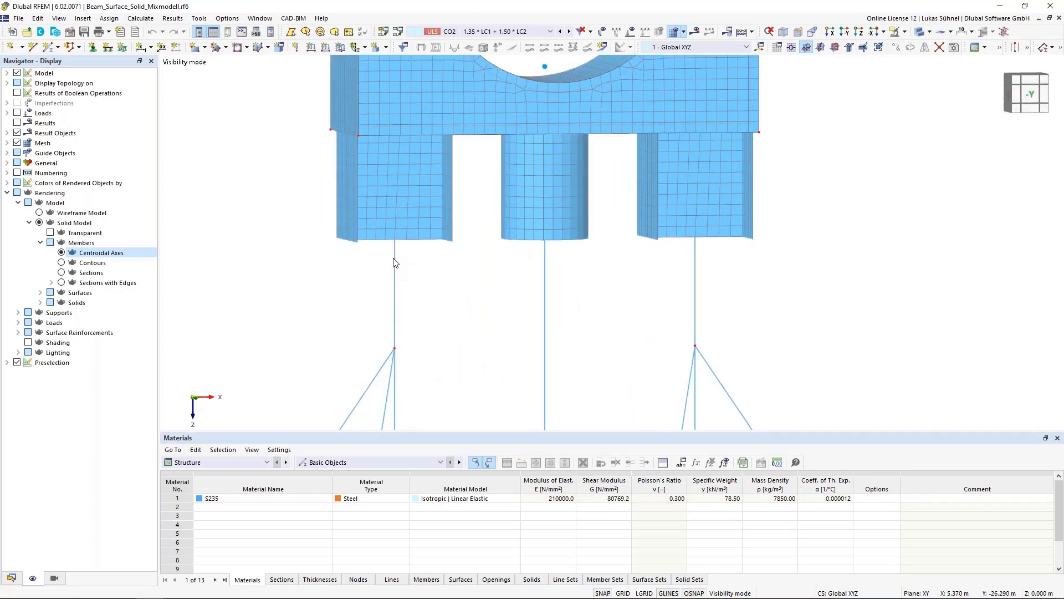
mouse_move(395, 262)
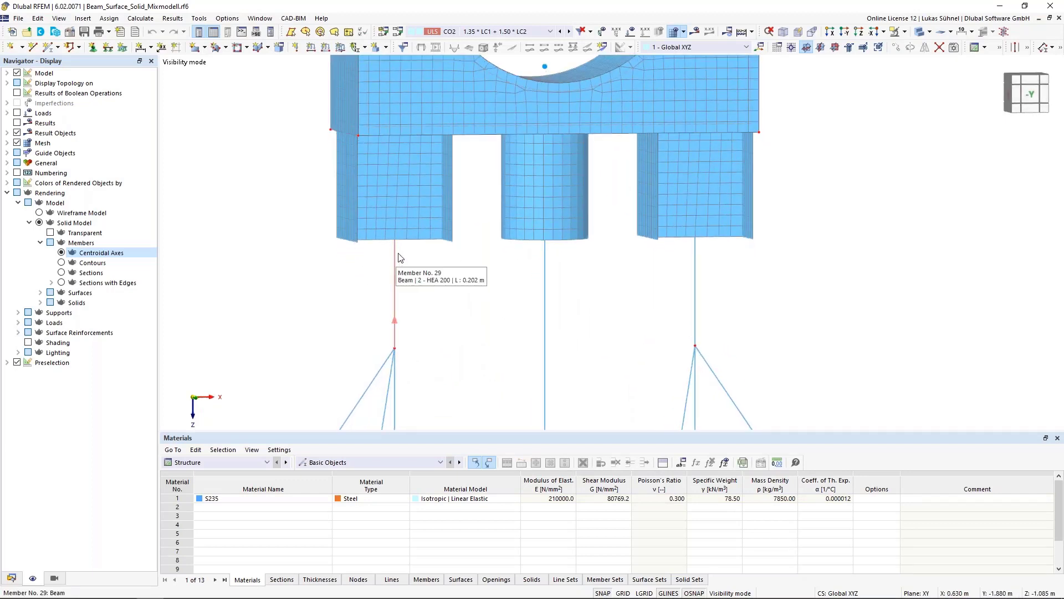
ctrl+middle_drag(480, 168, 502, 161)
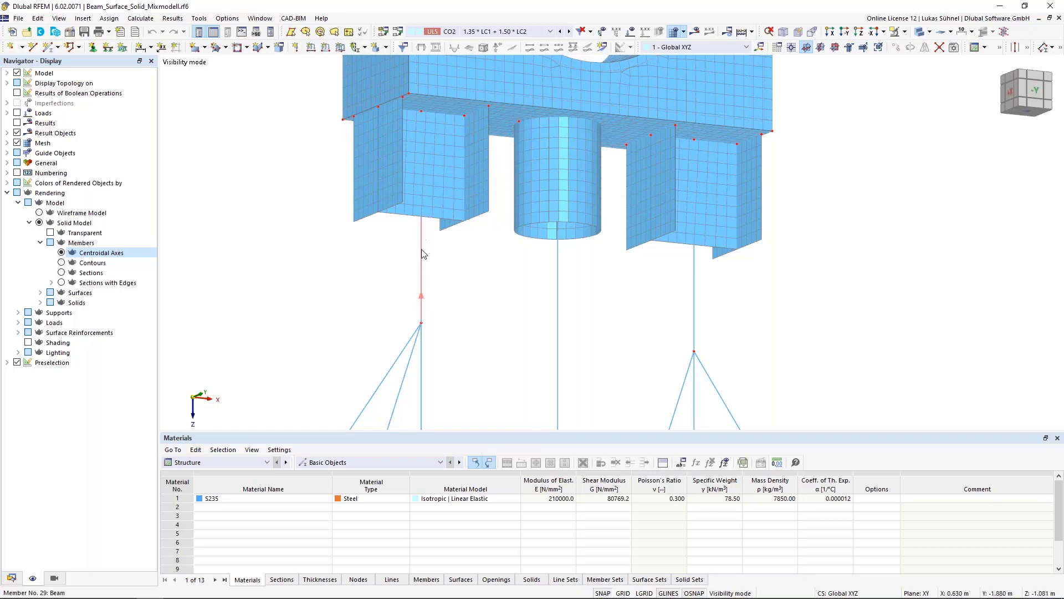
click(61, 273)
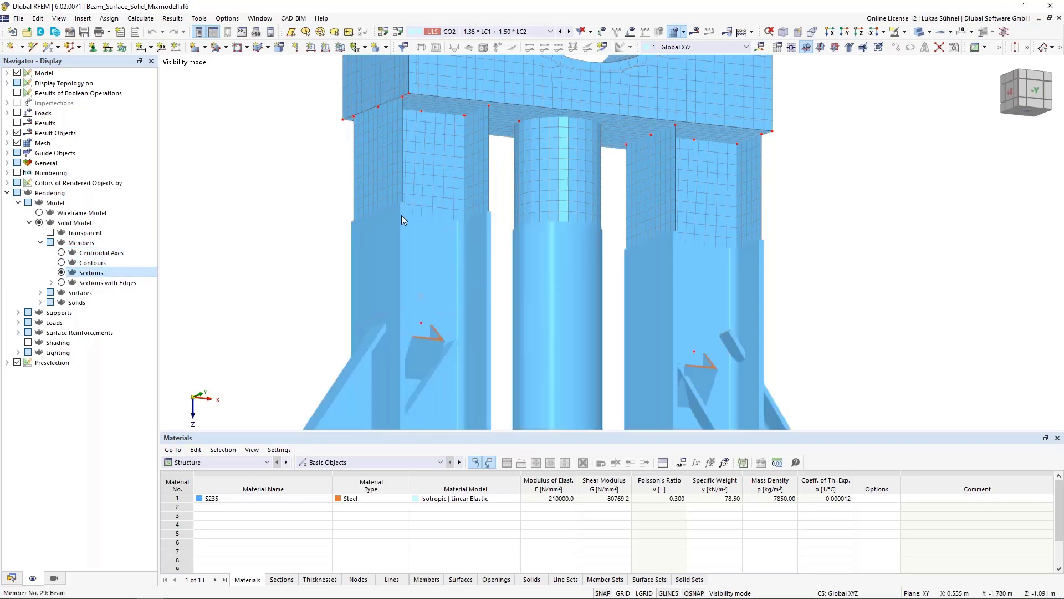
click(61, 253)
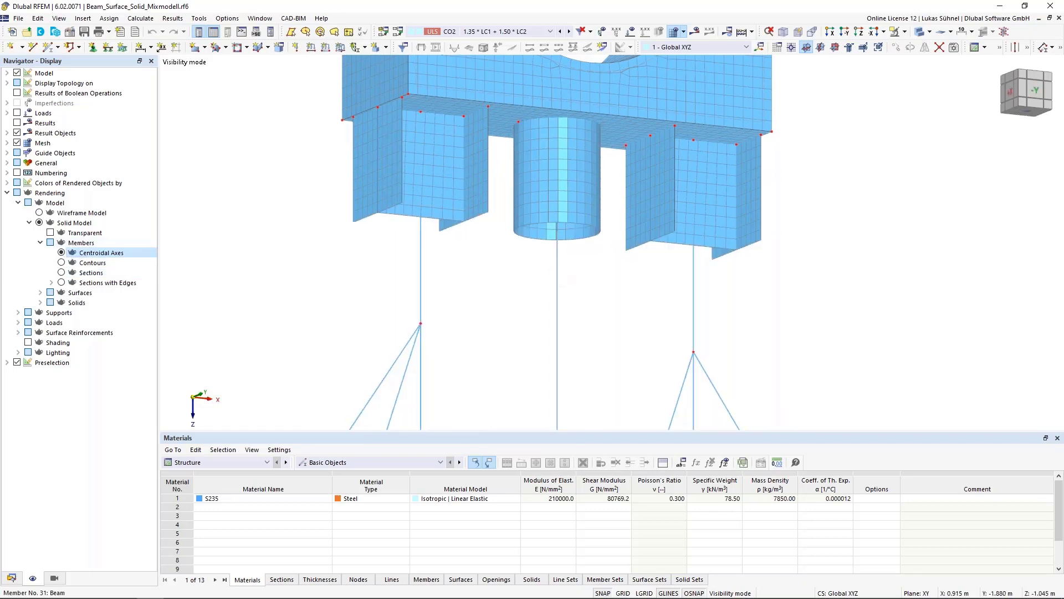
Step: Locate the Generate Surfaces from Member command for the HEA 200 member below the left I-section stub without running it
scroll(527, 304, down, 4)
middle_drag(513, 292, 479, 350)
scroll(479, 273, up, 1)
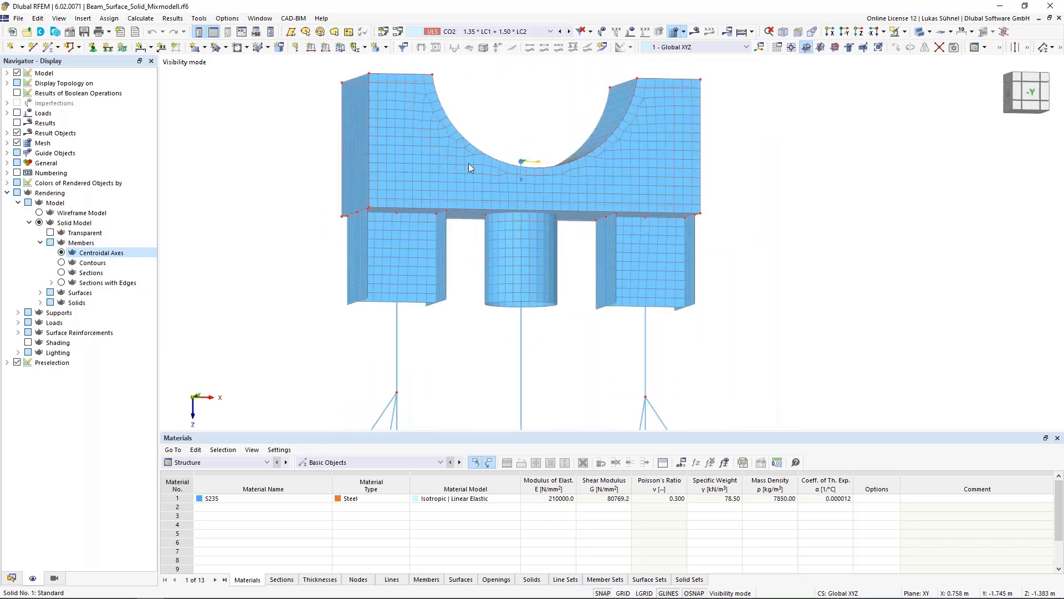
ctrl+middle_drag(476, 158, 532, 333)
scroll(533, 332, up, 2)
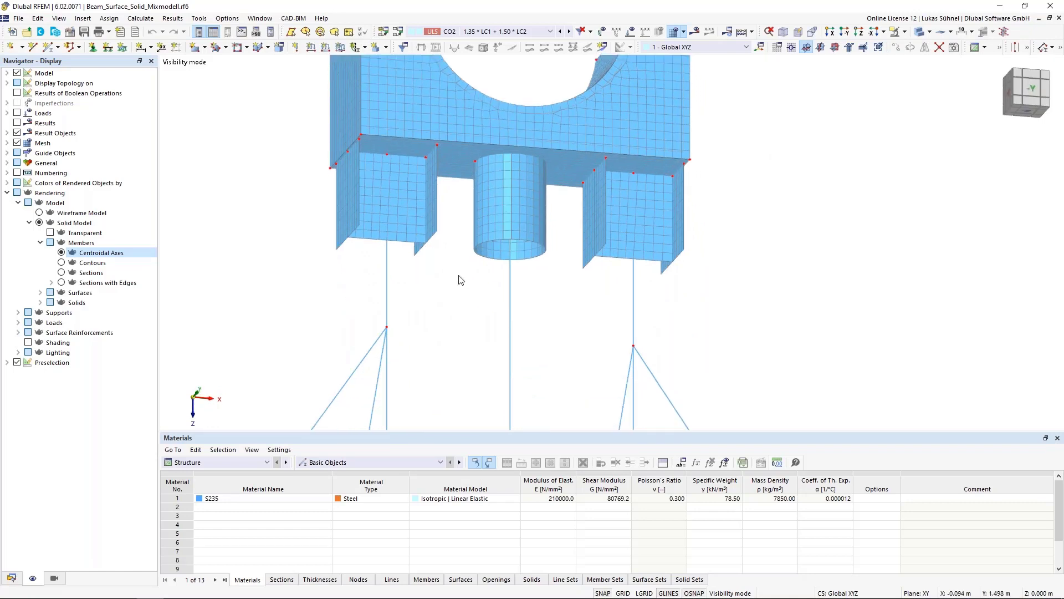
middle_drag(388, 242, 413, 281)
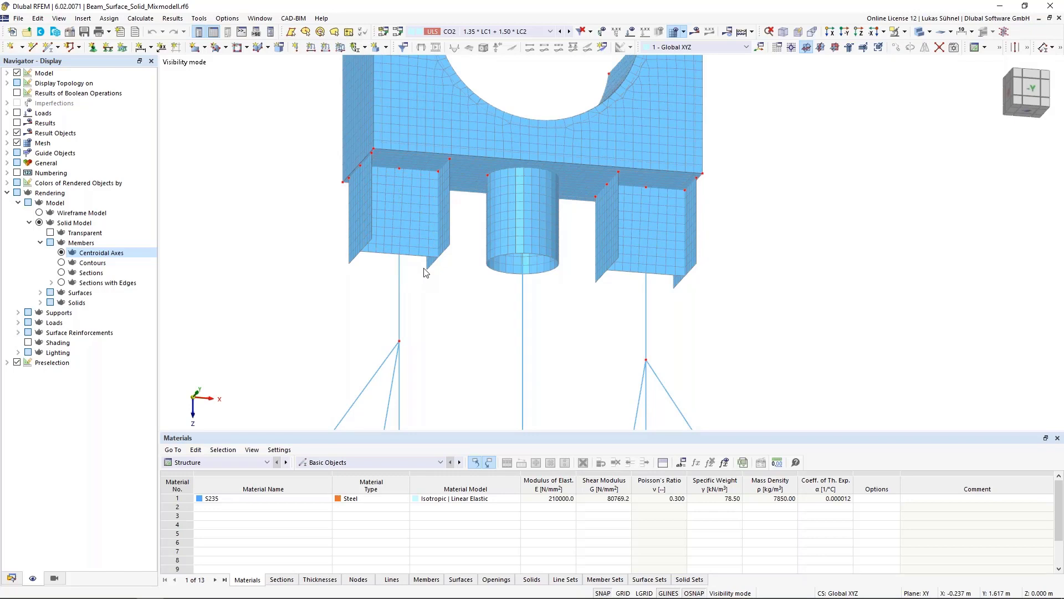
scroll(421, 294, up, 3)
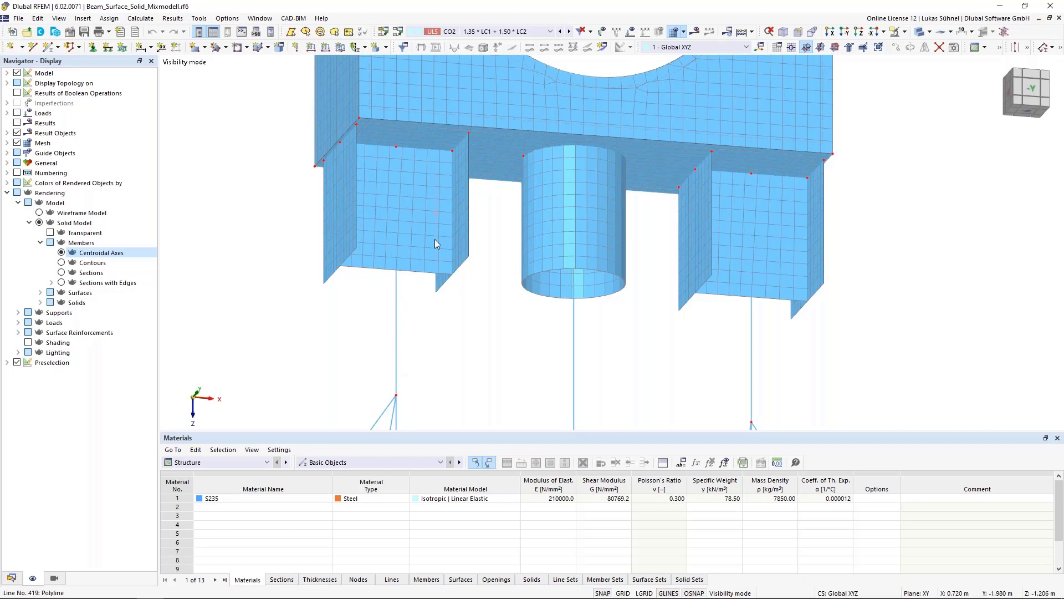
right_click(396, 308)
mouse_move(621, 342)
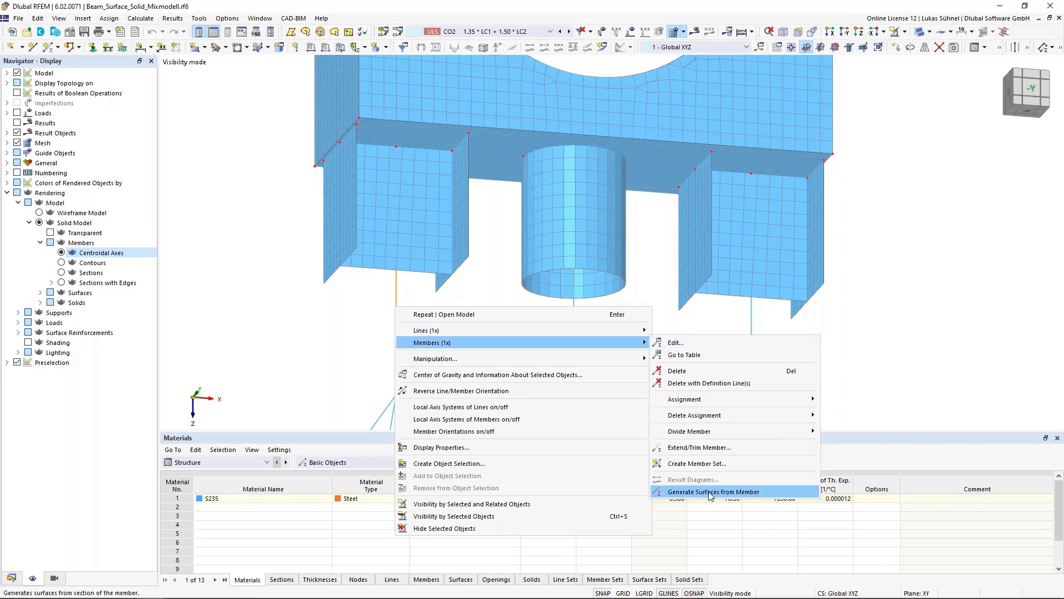
drag(490, 193, 486, 290)
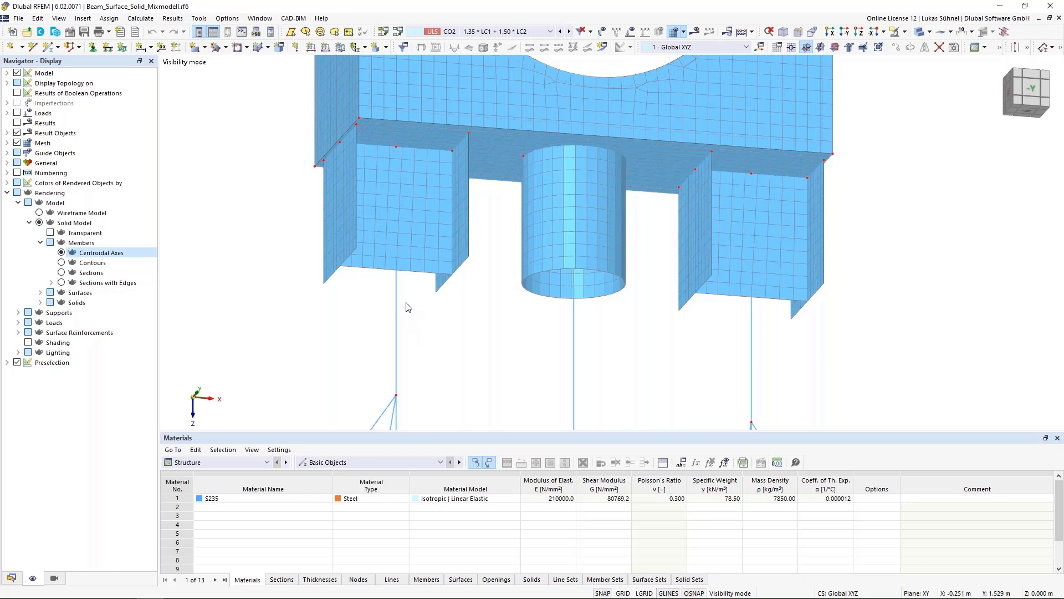
Step: Highlight the left I-section stub's surfaces, clear the selection, and examine their junction with the HEA 200 member
scroll(410, 332, up, 1)
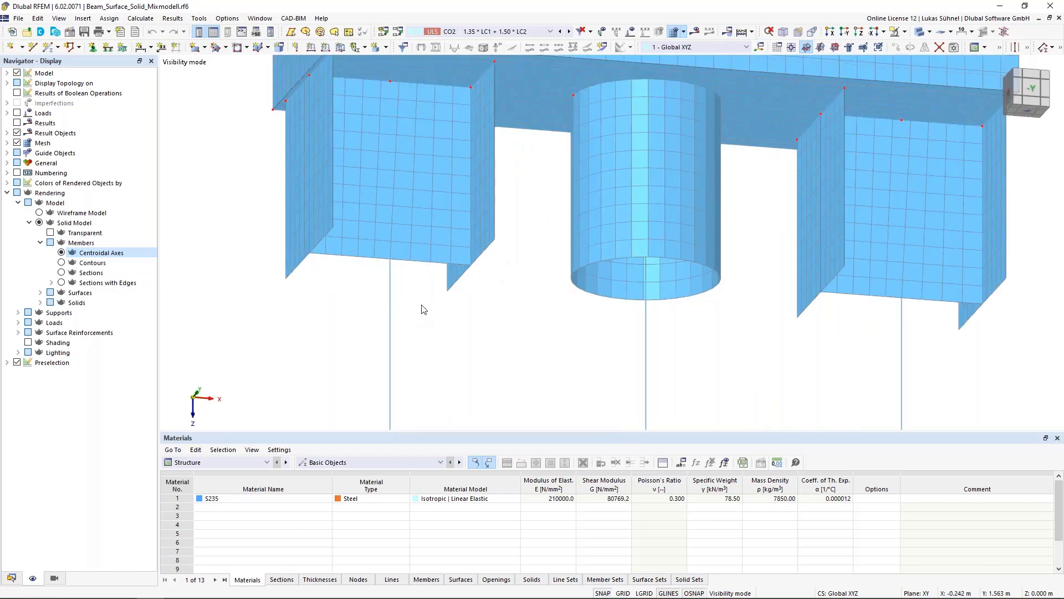
scroll(423, 307, up, 1)
drag(505, 219, 240, 235)
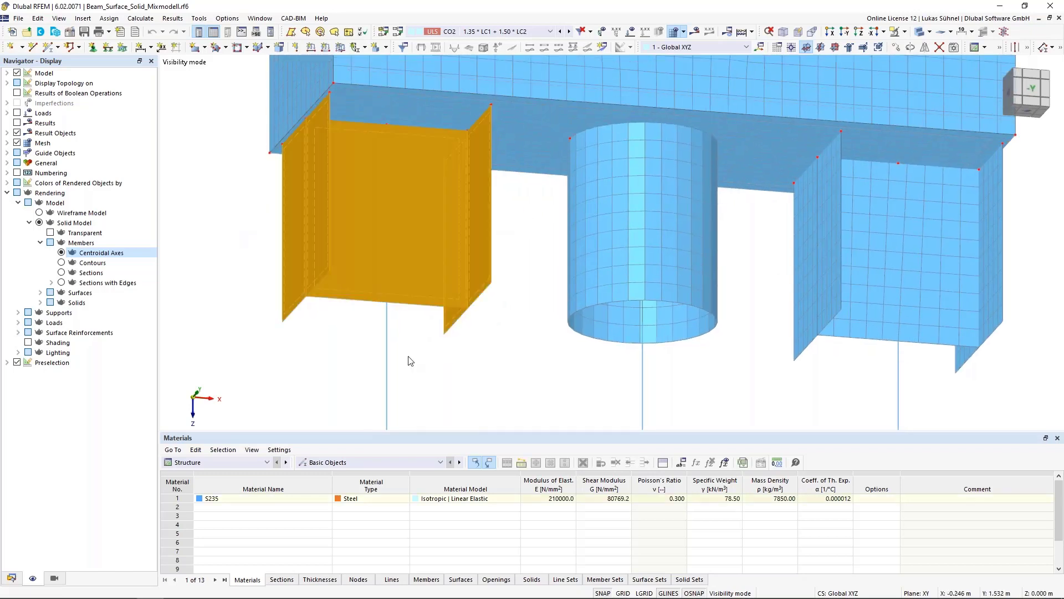
click(441, 365)
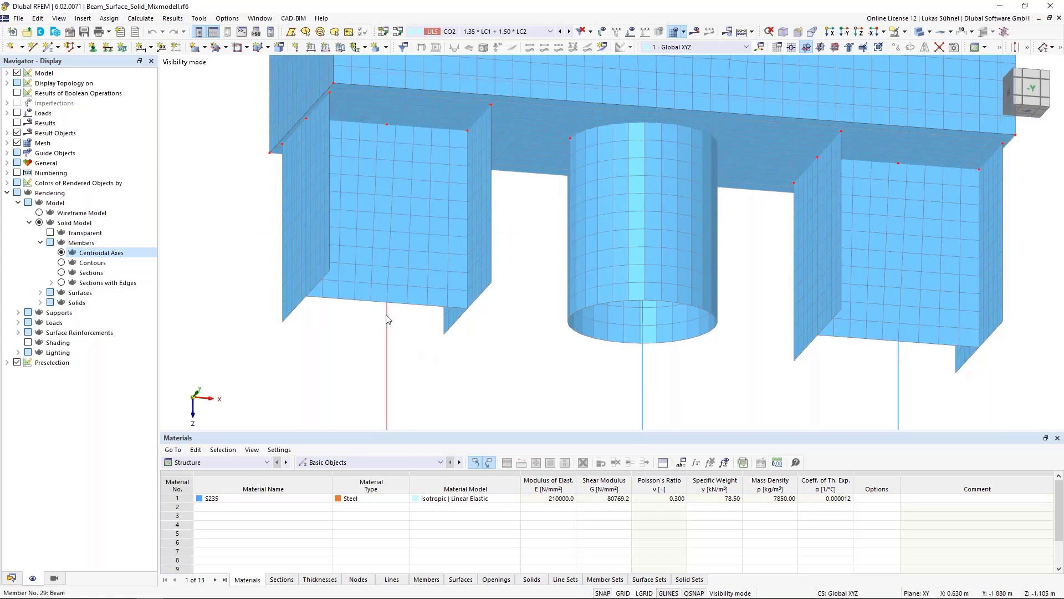
mouse_move(388, 307)
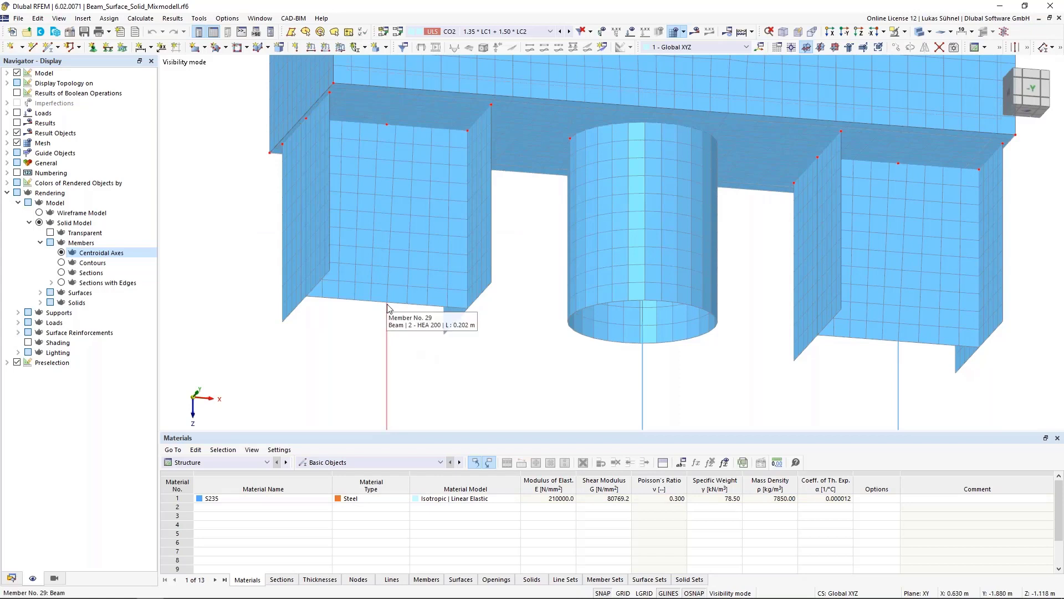
scroll(389, 311, down, 3)
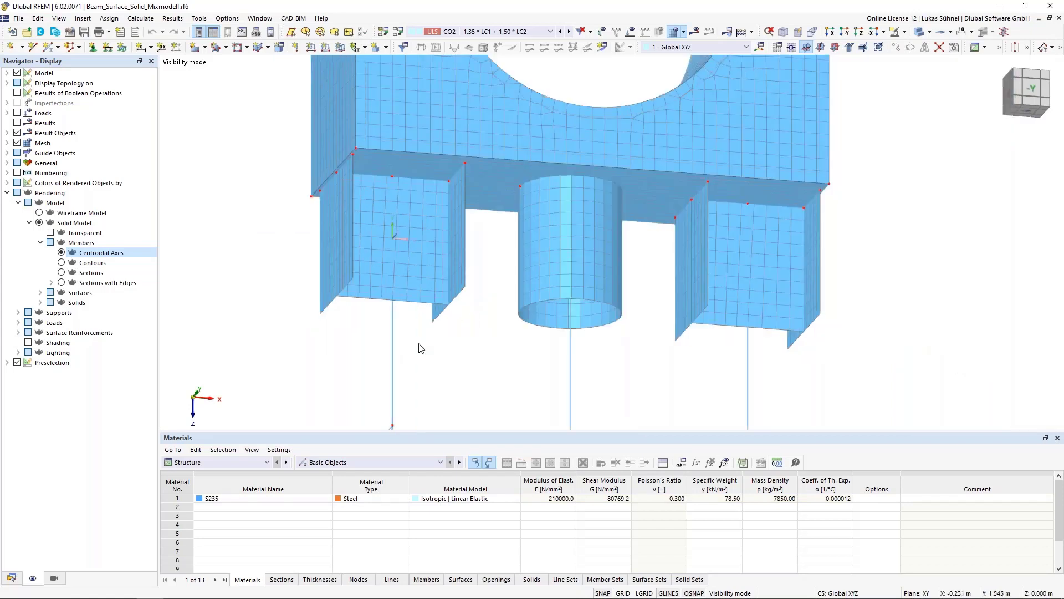
scroll(391, 247, up, 3)
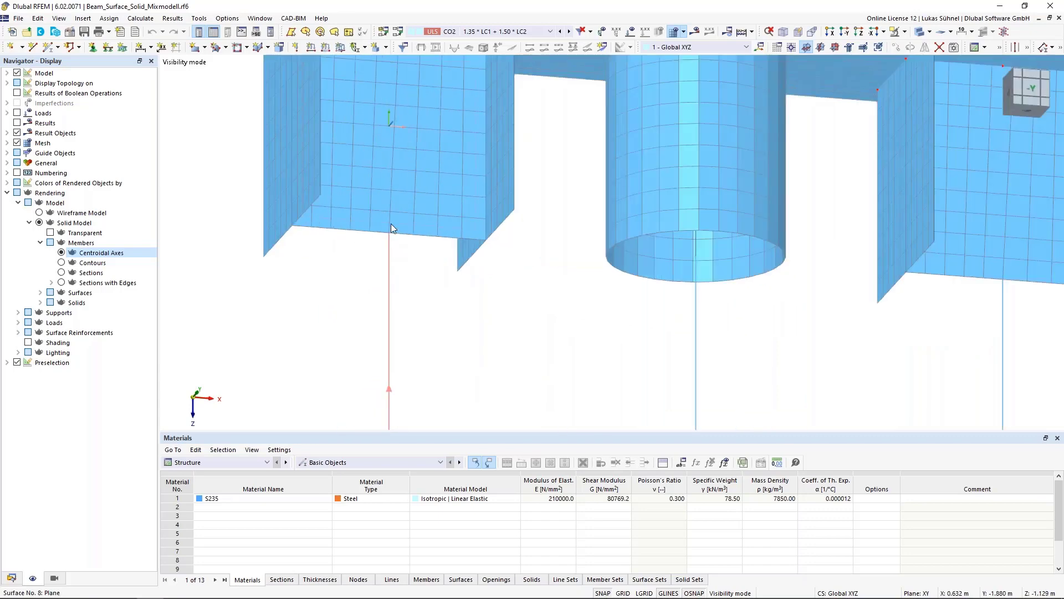
mouse_move(389, 233)
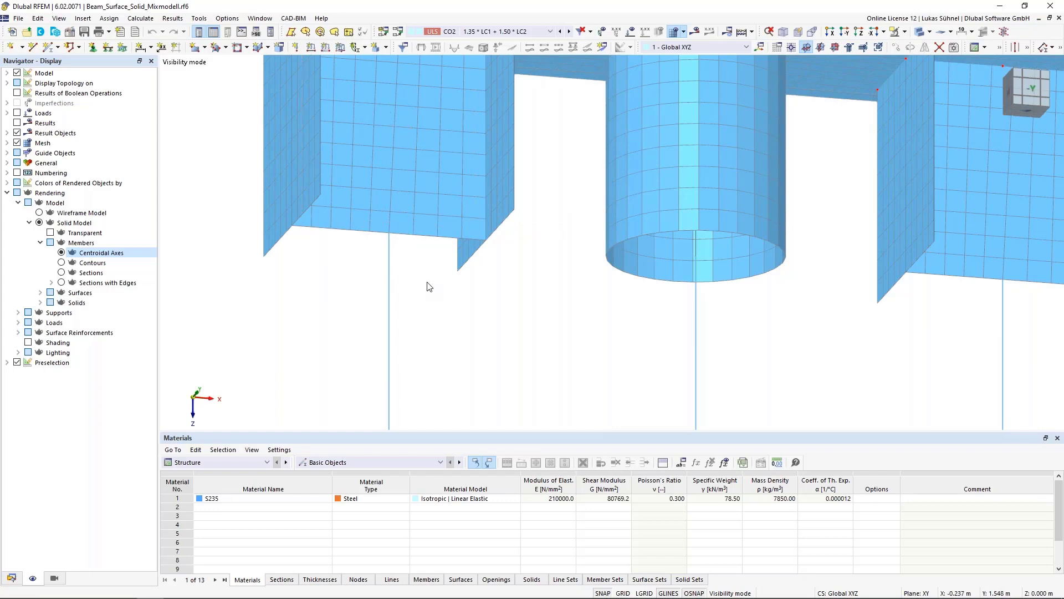
middle_drag(435, 300, 435, 318)
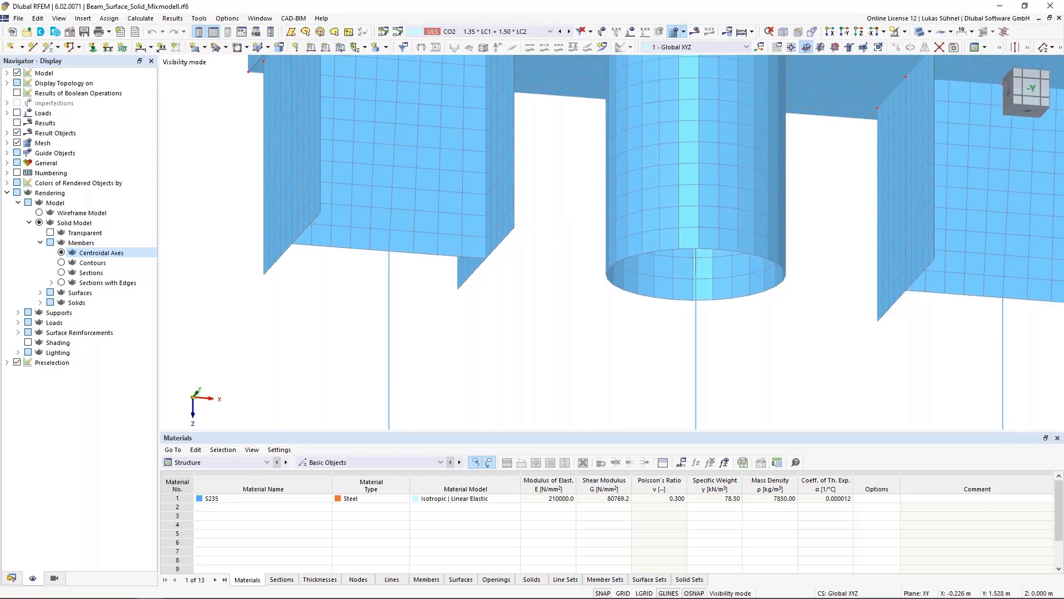
scroll(423, 310, down, 1)
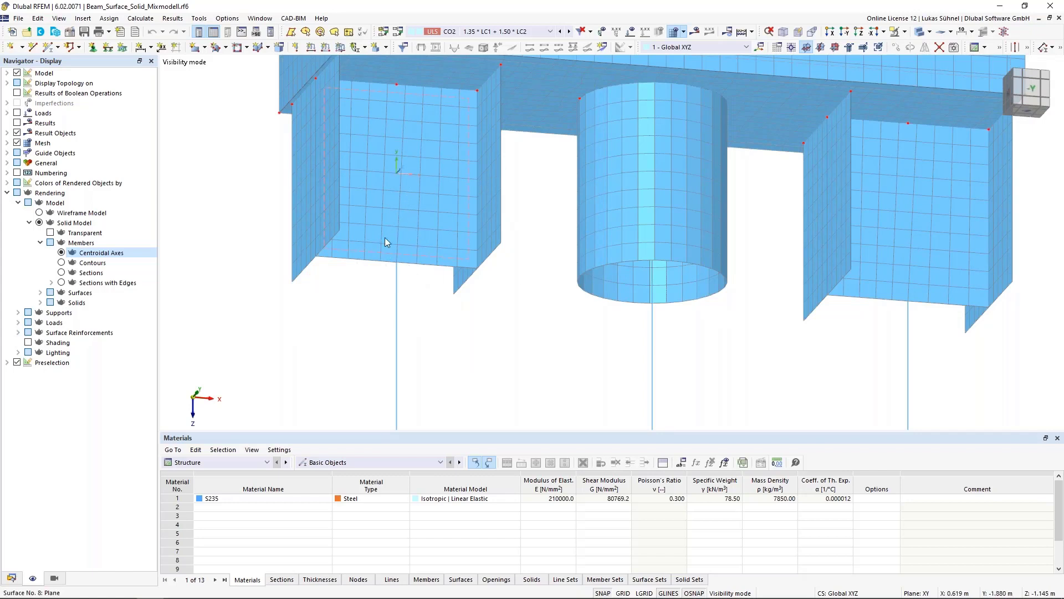
Step: Review the properties of the central pipe member below the saddle and close them without changes
scroll(343, 261, down, 1)
ctrl+middle_drag(338, 269, 431, 319)
scroll(478, 320, down, 1)
scroll(480, 321, up, 3)
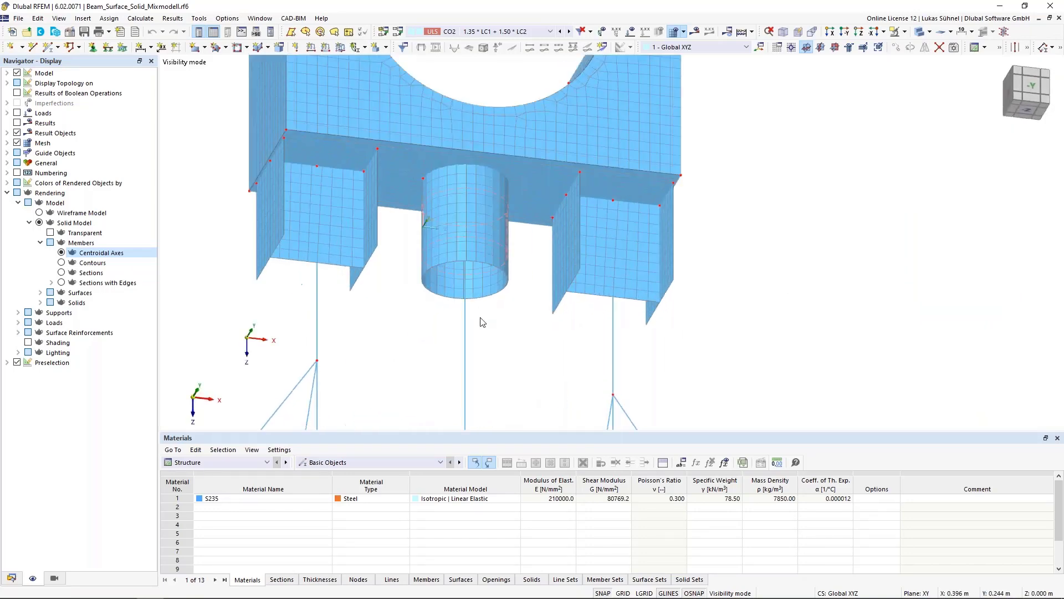
click(461, 355)
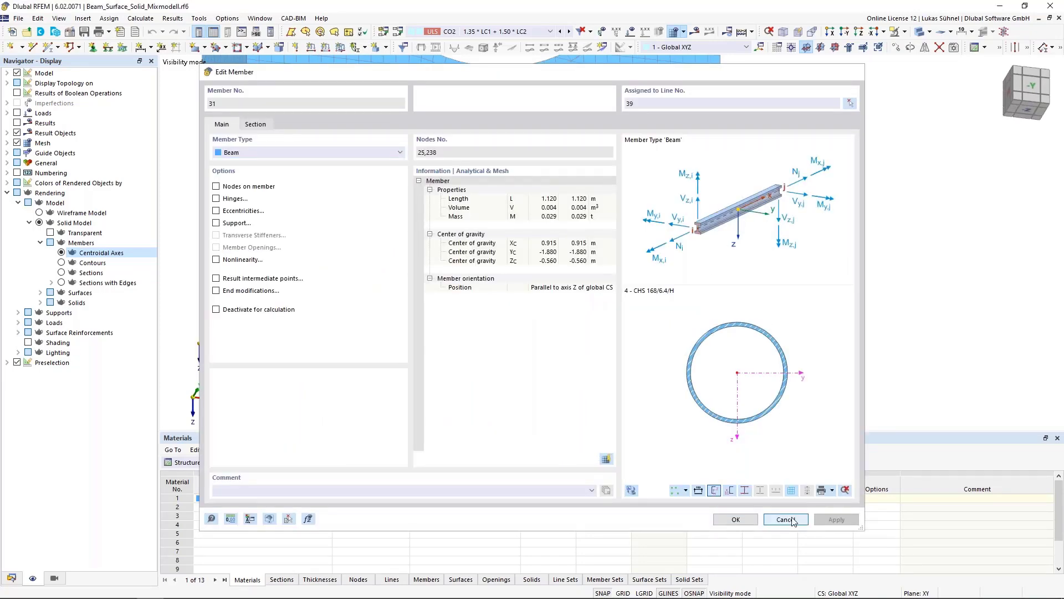
click(785, 519)
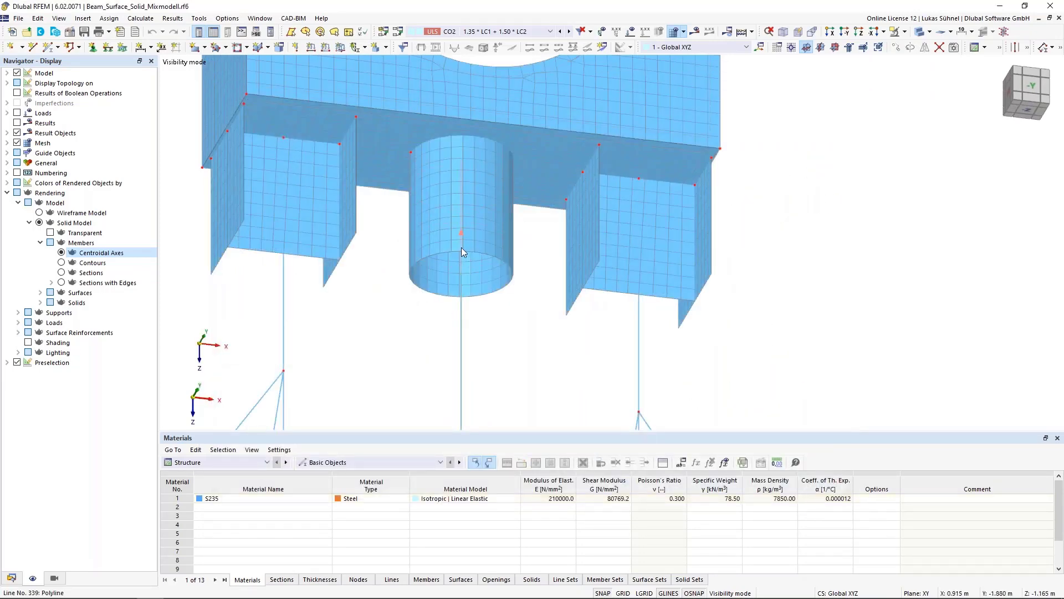
Step: Highlight the central pipe surface, clear the selection, and examine its lower edge where the beam member meets it
click(503, 248)
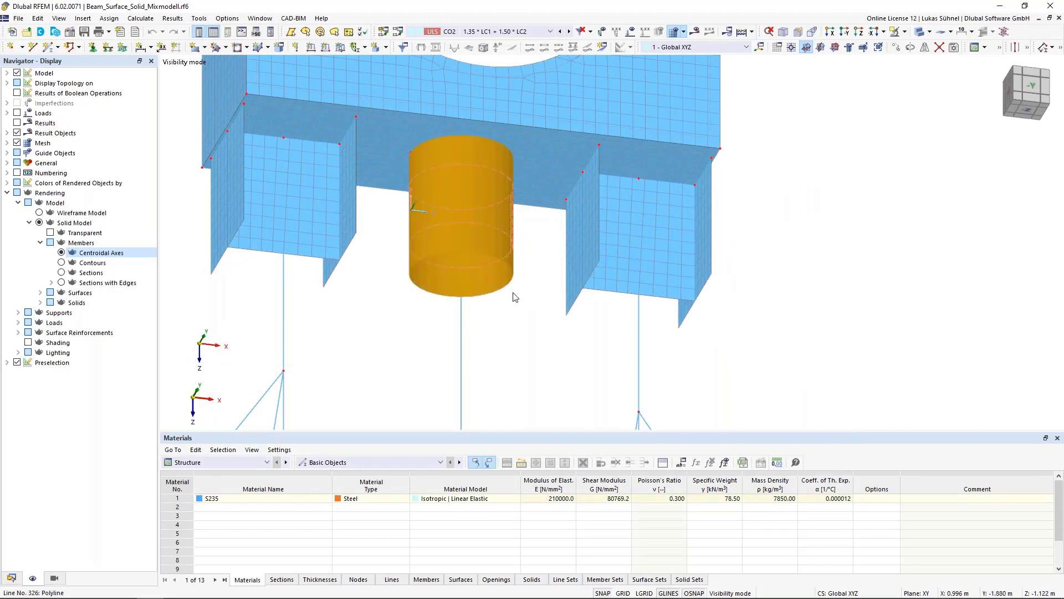
click(520, 332)
middle_drag(518, 334, 514, 337)
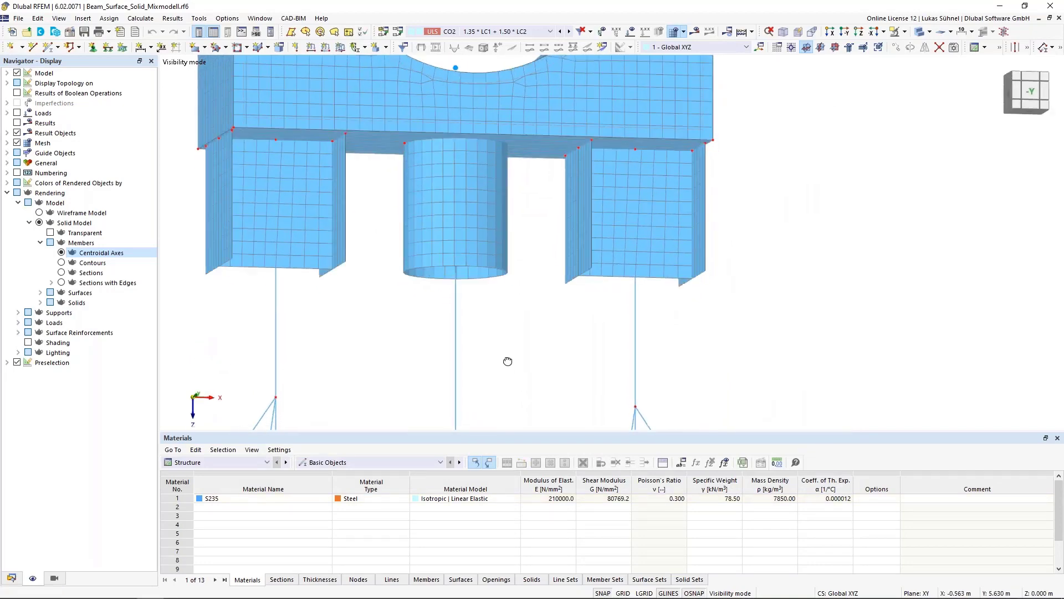
scroll(473, 271, up, 3)
scroll(464, 272, up, 1)
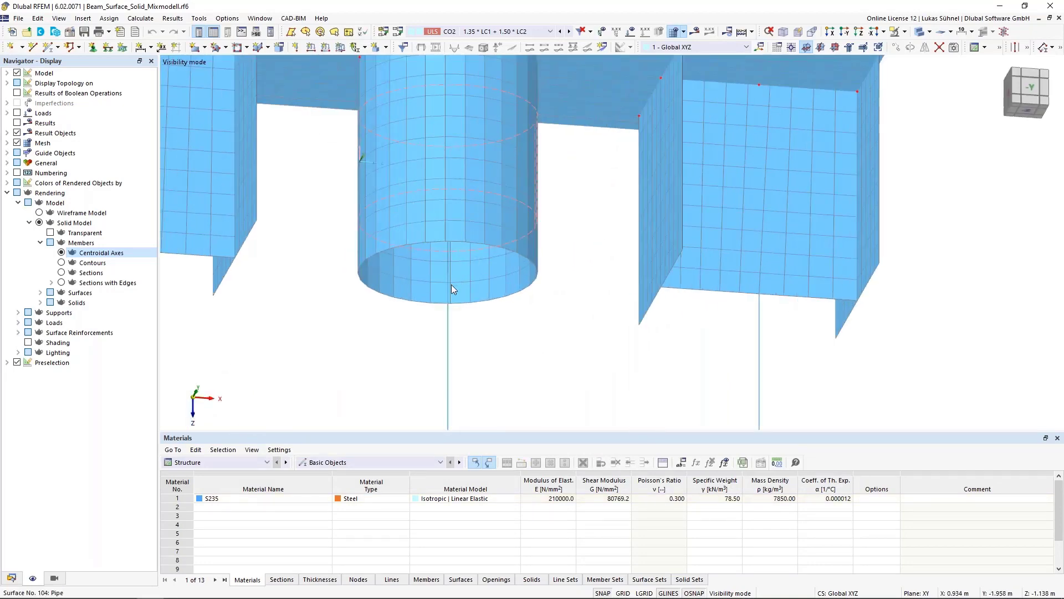
mouse_move(451, 285)
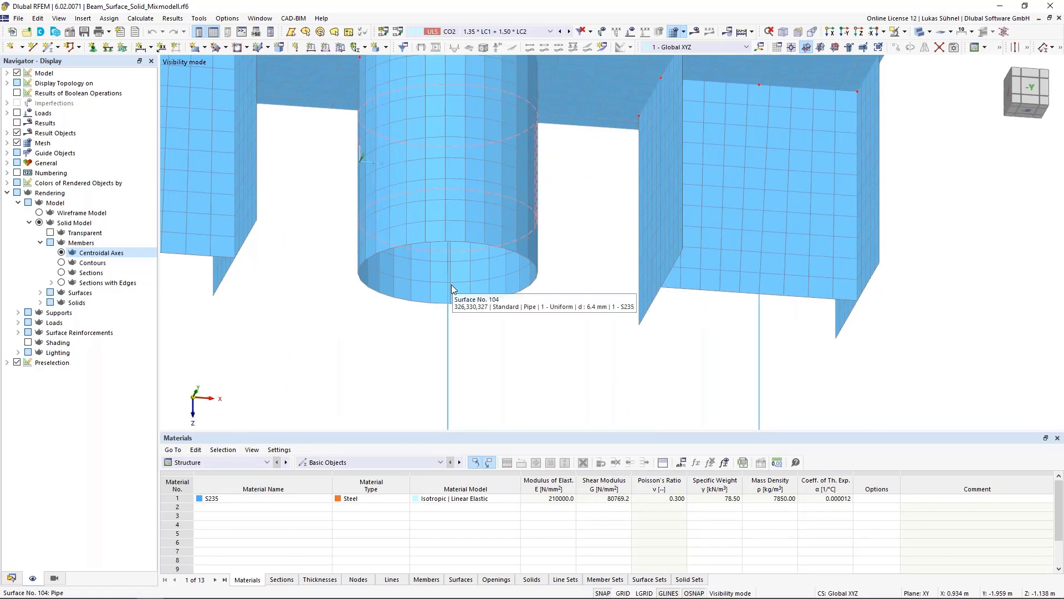
ctrl+middle_drag(491, 361, 487, 406)
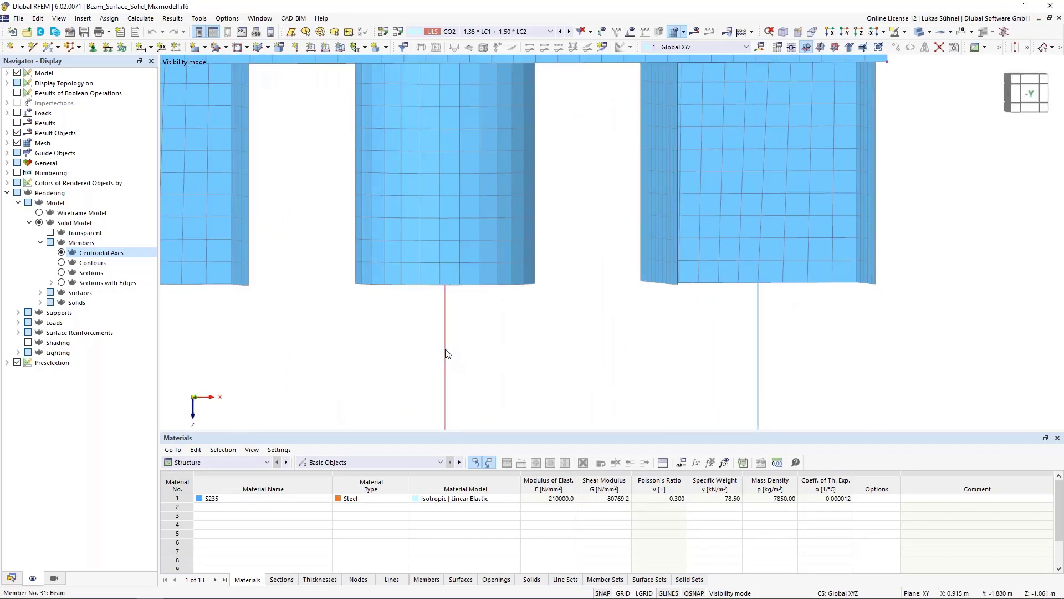
ctrl+middle_drag(485, 368, 445, 234)
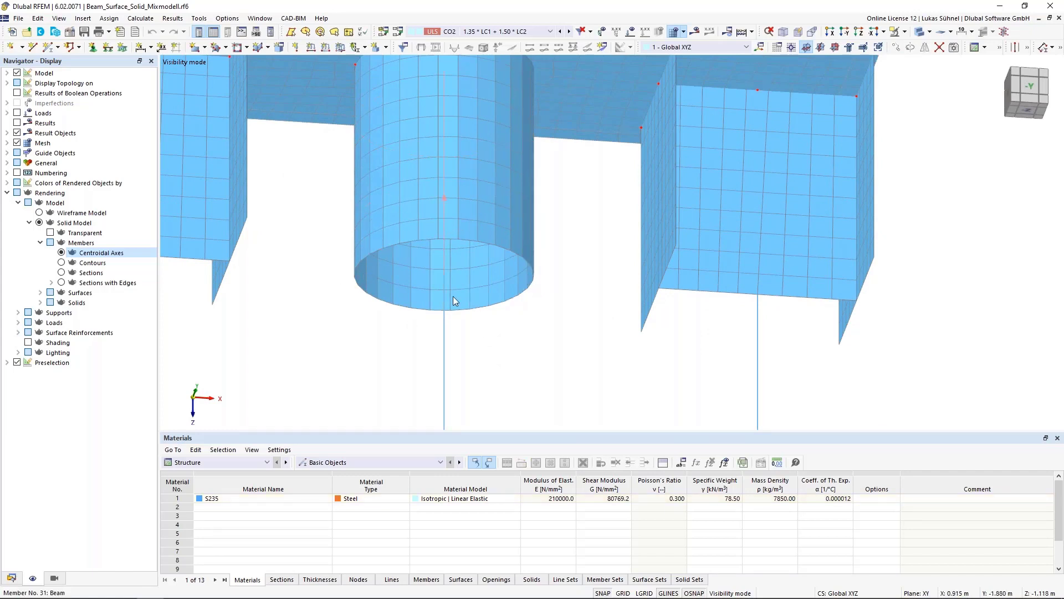
scroll(502, 354, down, 3)
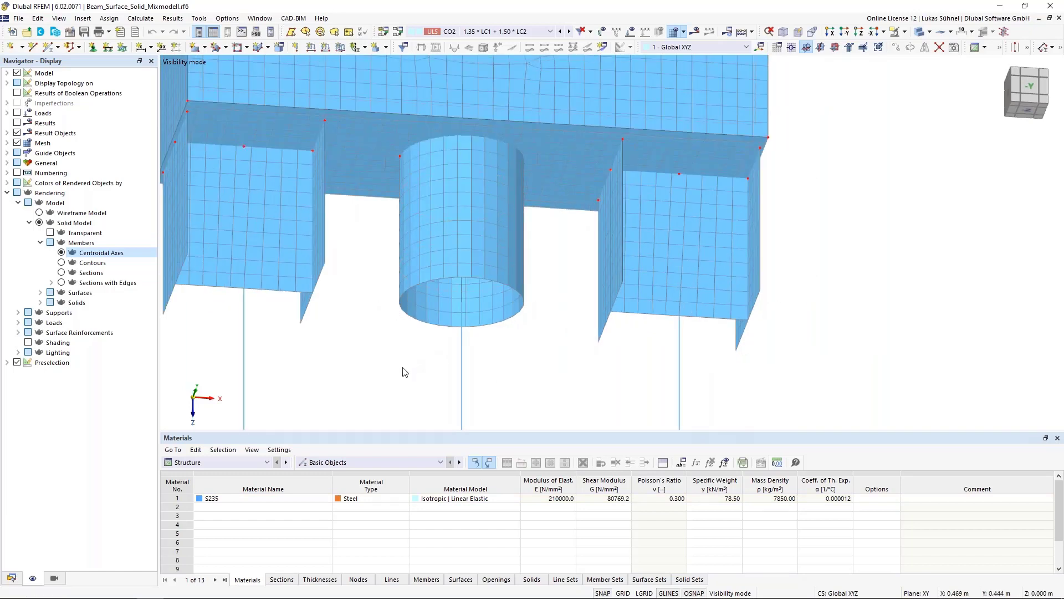
scroll(531, 352, down, 2)
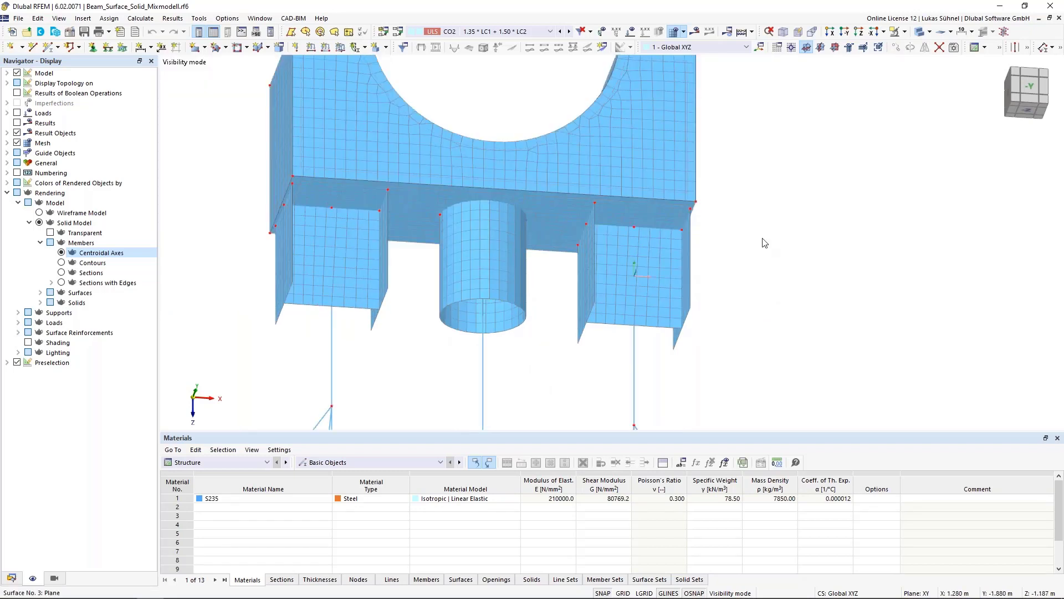
Step: Cancel the visibility mode to show all model objects, including the hidden surfaces at the stub ends
click(905, 32)
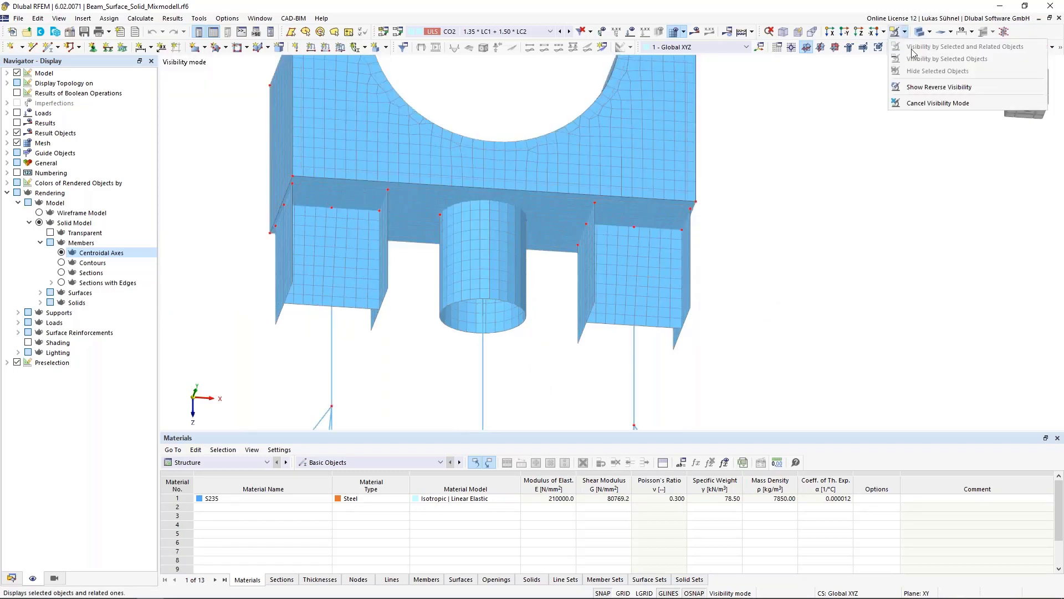
click(923, 103)
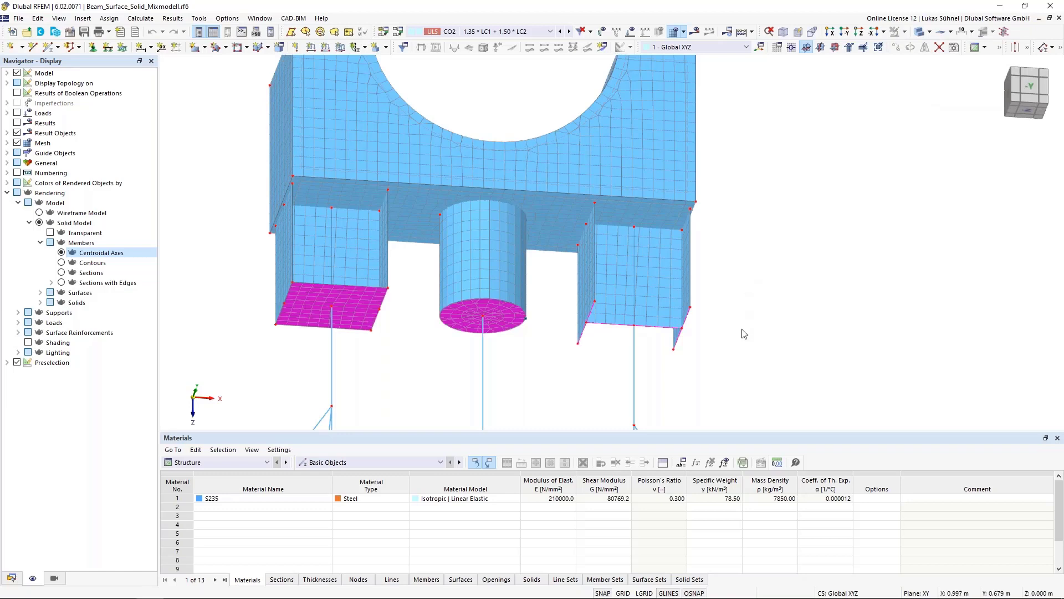
middle_drag(425, 354, 426, 331)
ctrl+middle_drag(427, 331, 450, 328)
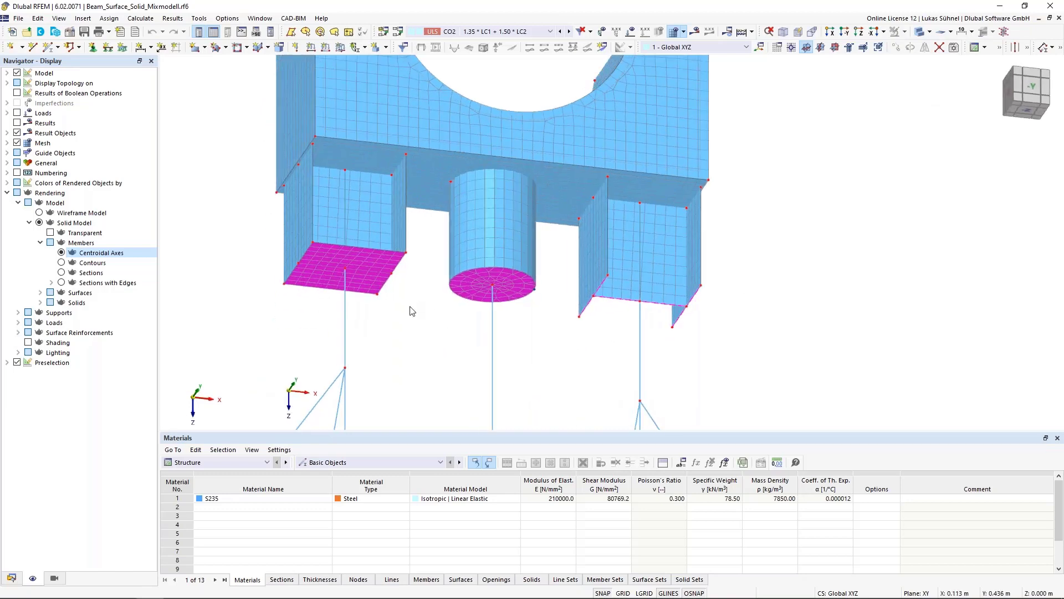
Step: Review the properties of the rigid surface closing the left I-section stub's lower end and close them without changes
scroll(381, 300, up, 1)
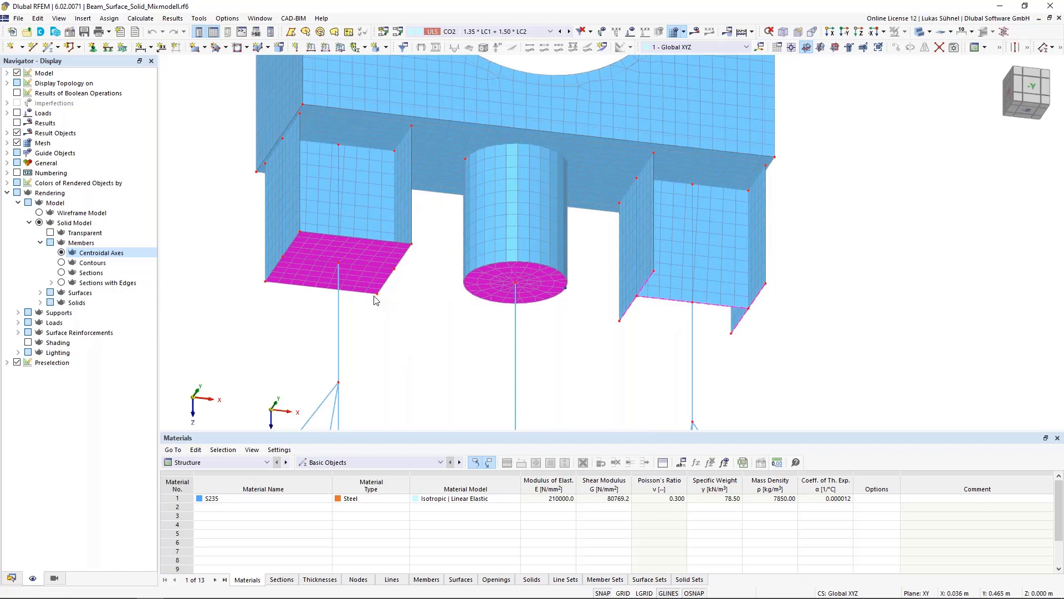
double_click(375, 253)
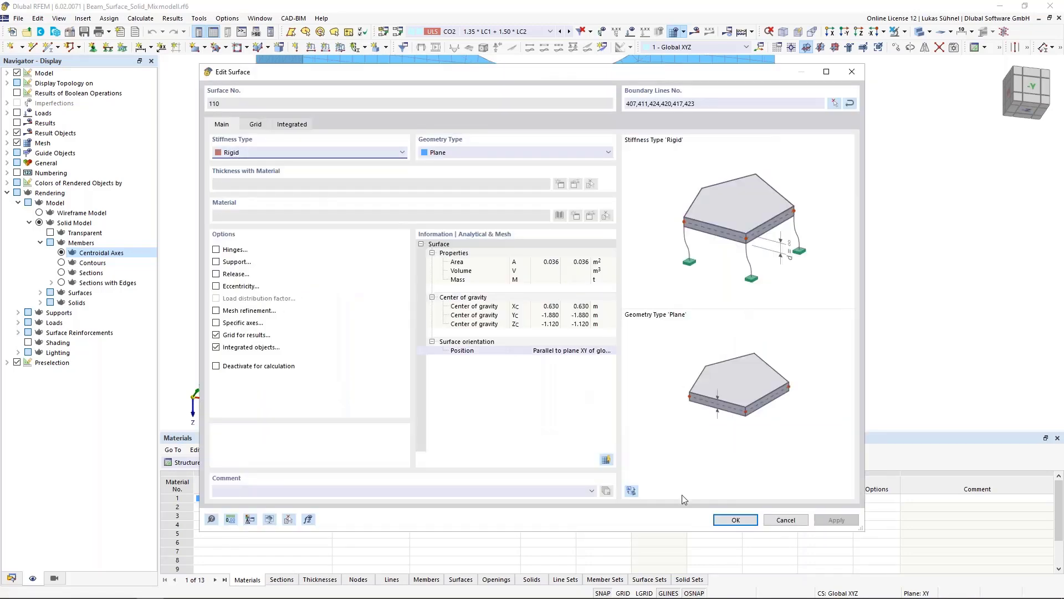
click(786, 519)
scroll(309, 238, up, 3)
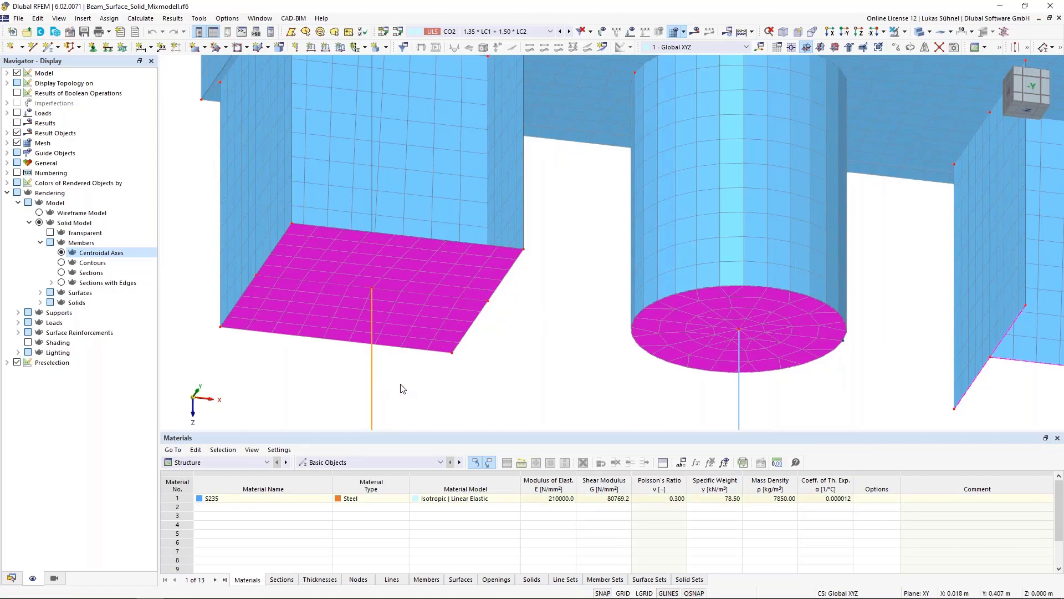
scroll(403, 388, down, 3)
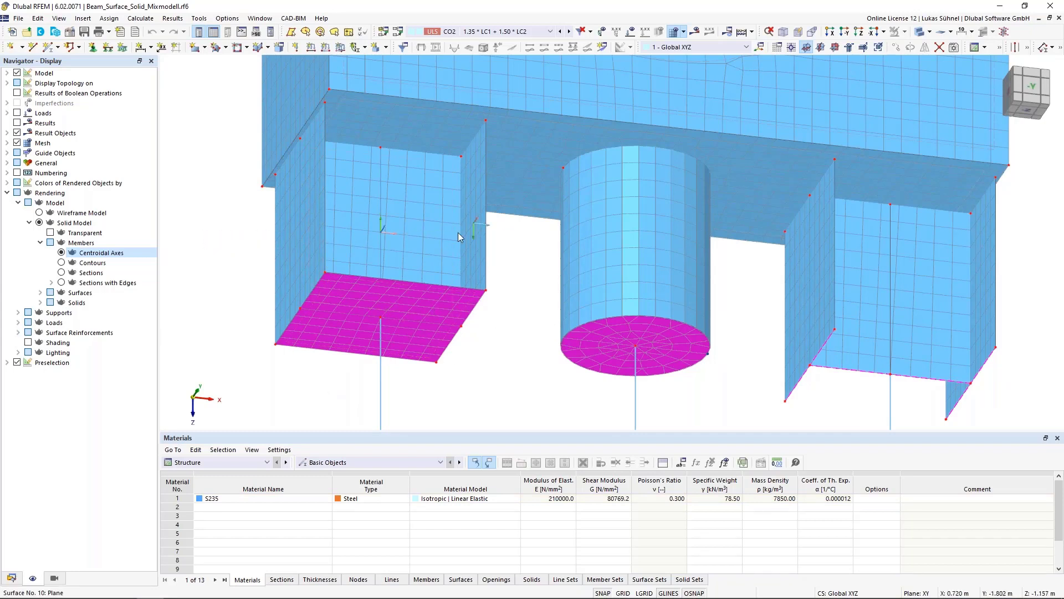
Step: Highlight the circular end surface of the central pipe and the beam member meeting it, and clear the selection
middle_drag(524, 387, 391, 352)
scroll(532, 354, down, 1)
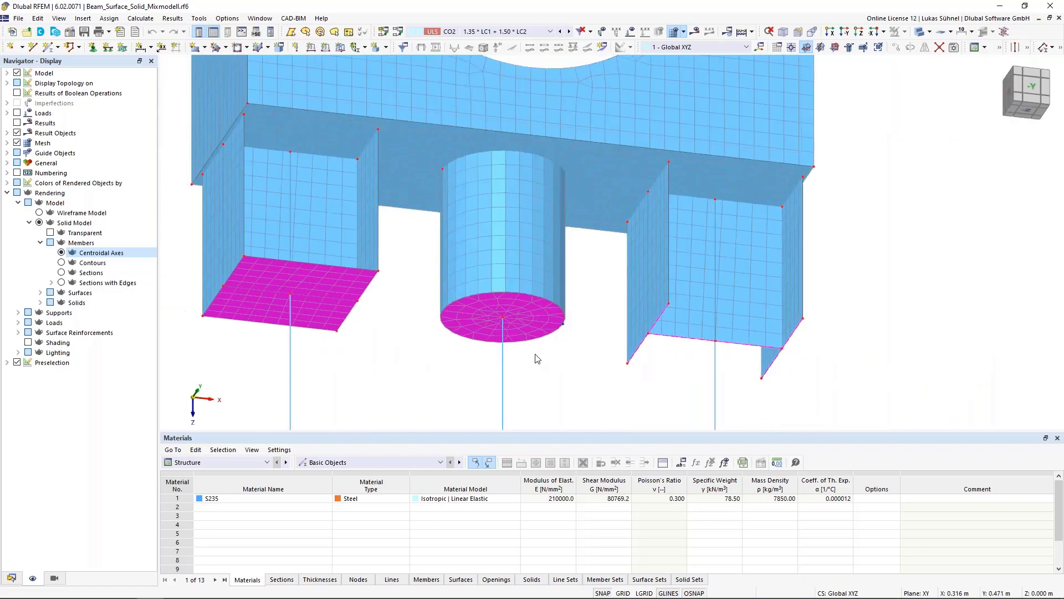
scroll(523, 346, up, 2)
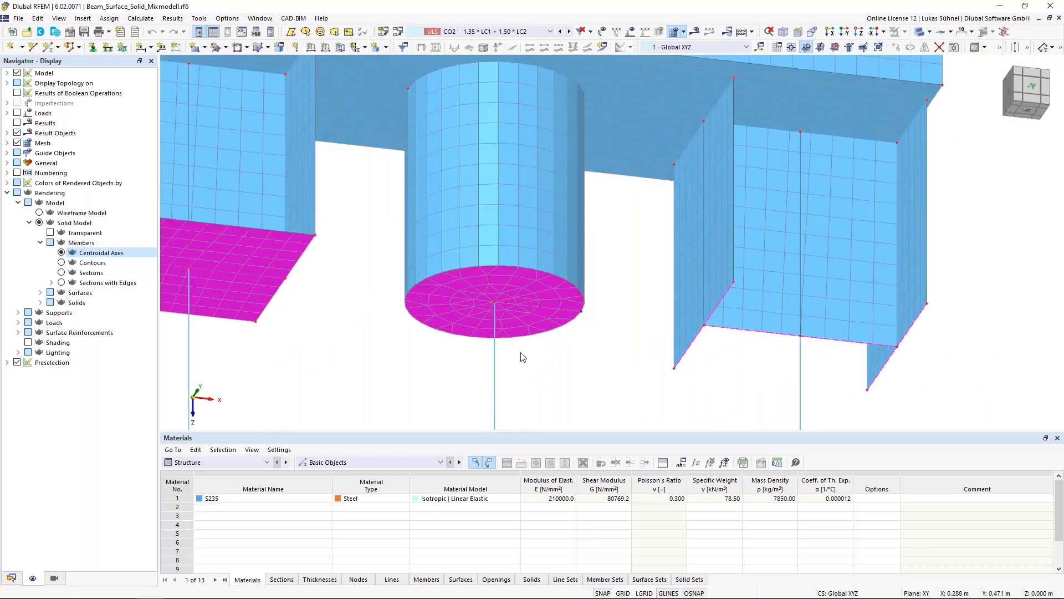
click(527, 307)
click(531, 350)
scroll(531, 340, down, 2)
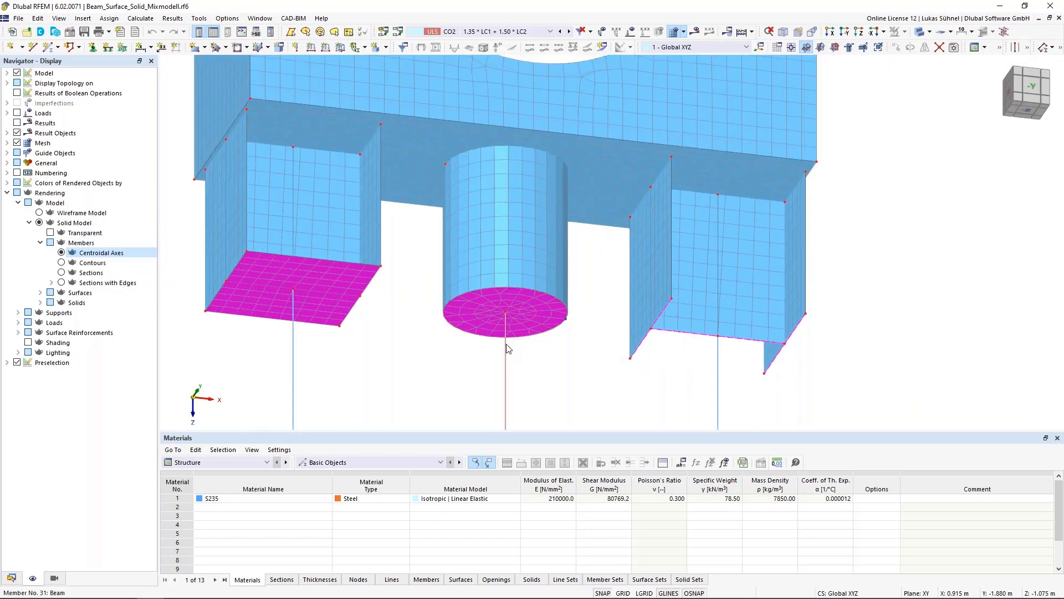
click(530, 305)
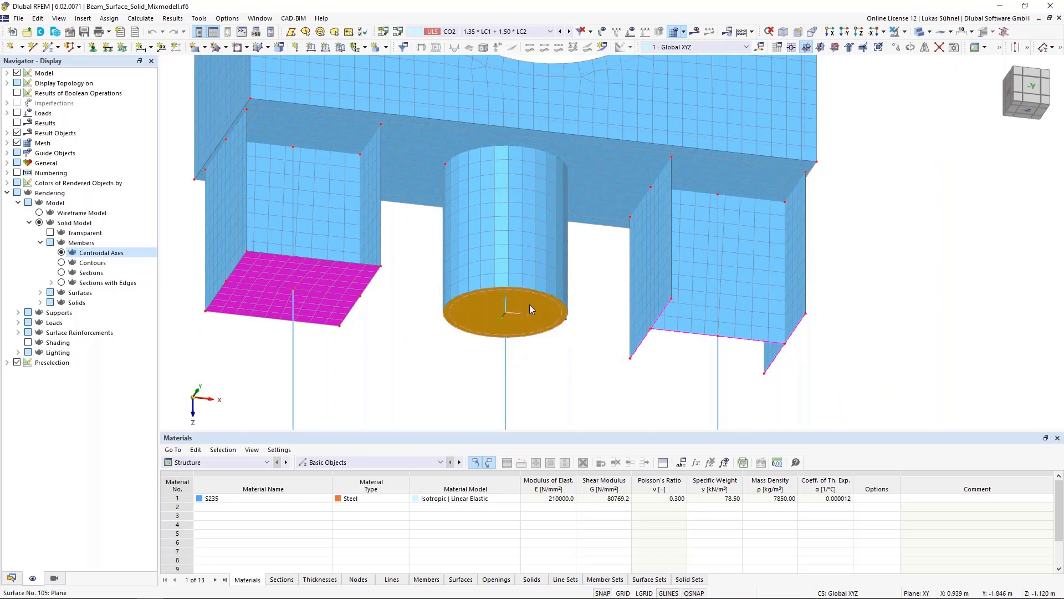
click(506, 369)
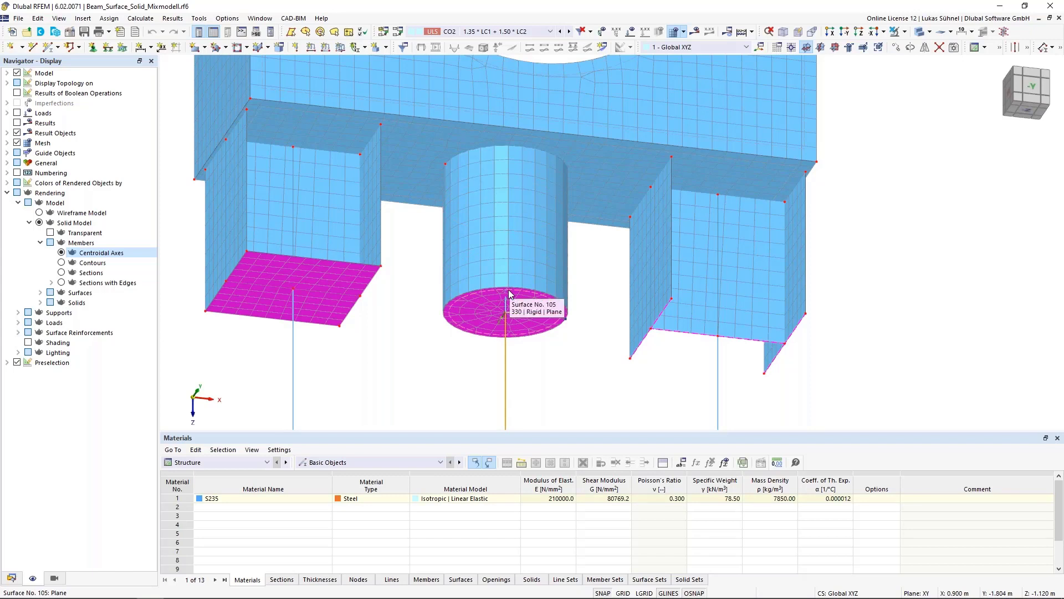
click(598, 347)
Step: Review the properties of the rigid member along the right stub's lower flange edge and close them without changes
middle_drag(716, 393, 574, 384)
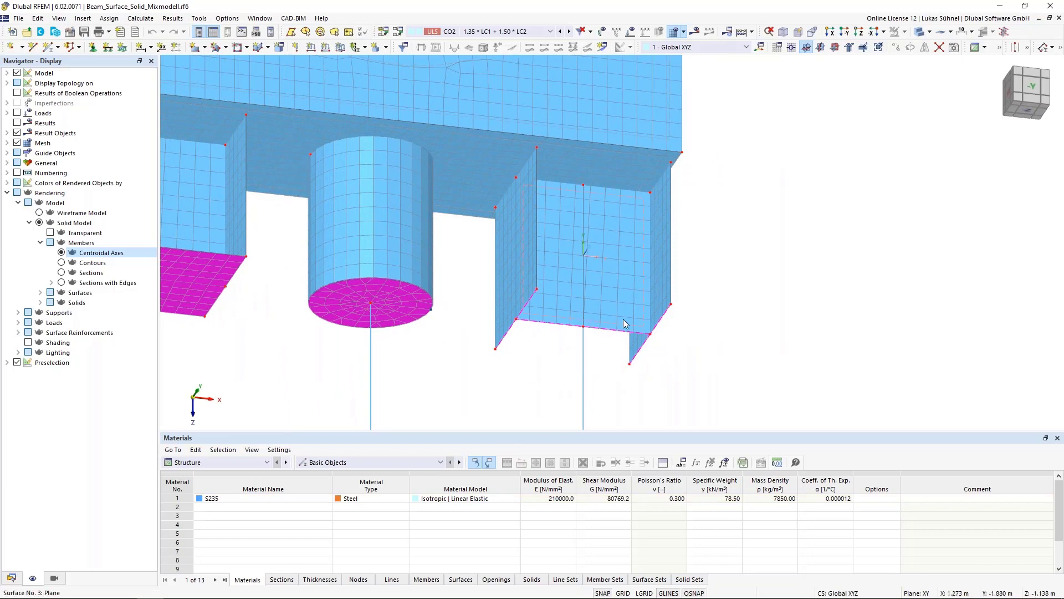
drag(453, 268, 490, 316)
scroll(522, 324, up, 2)
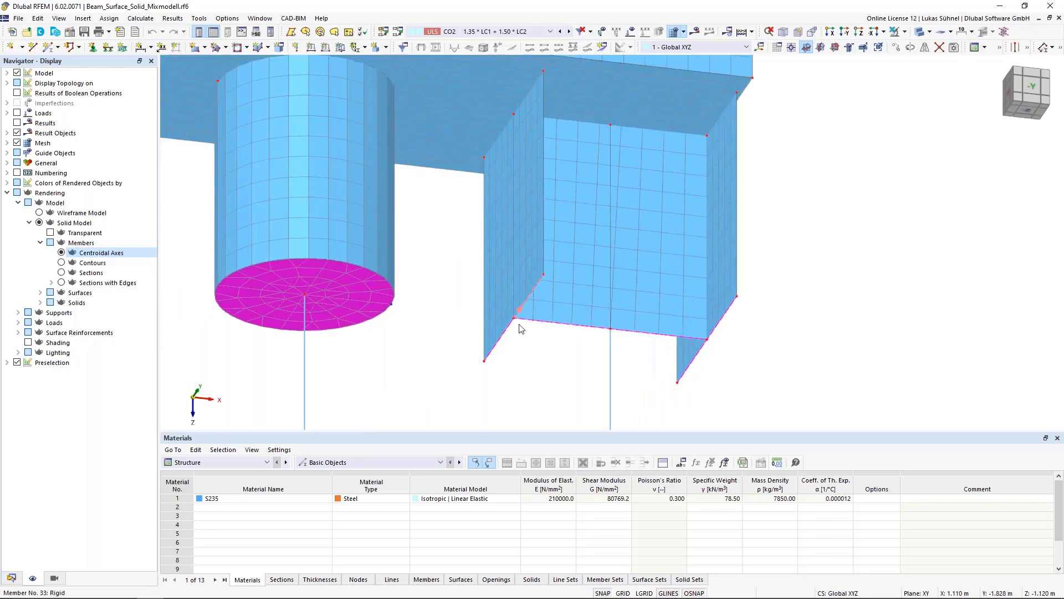
double_click(521, 331)
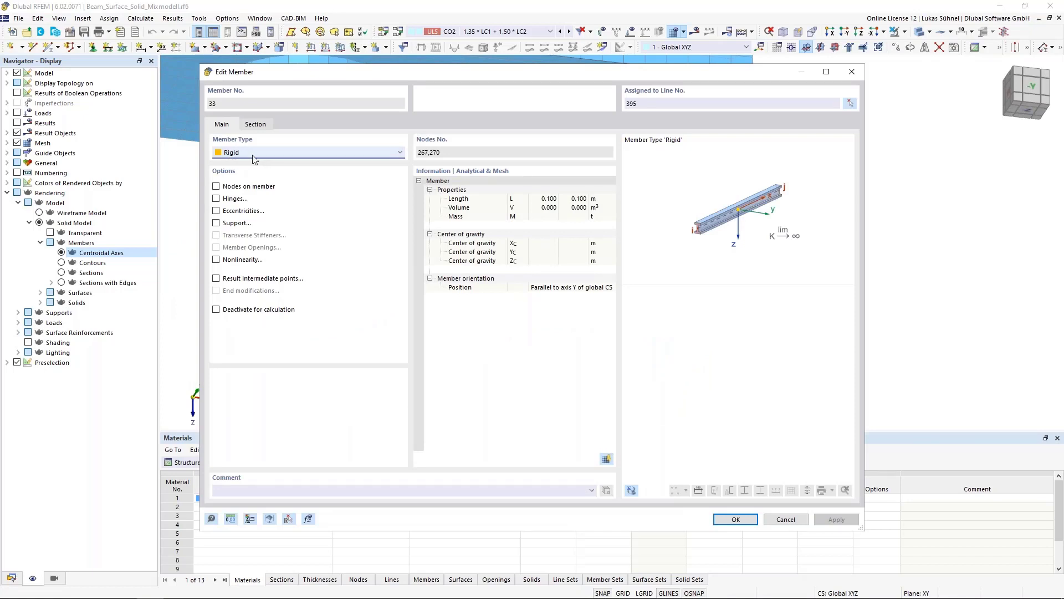
click(786, 519)
middle_drag(576, 404, 621, 358)
click(293, 296)
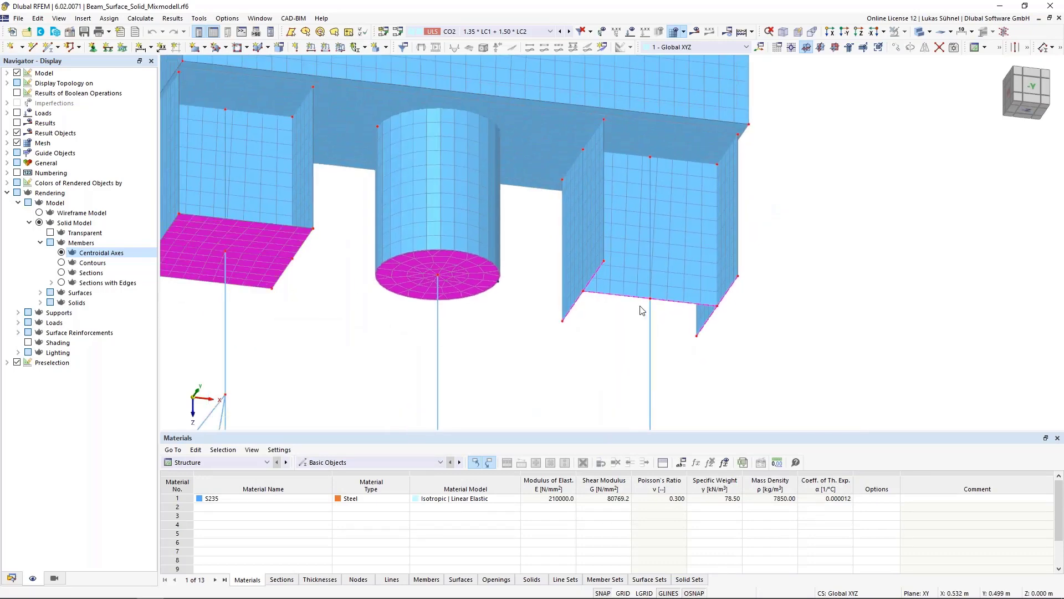
Step: Examine the line where the left stub's flange surface meets the underside of the saddle solid
scroll(630, 337, down, 5)
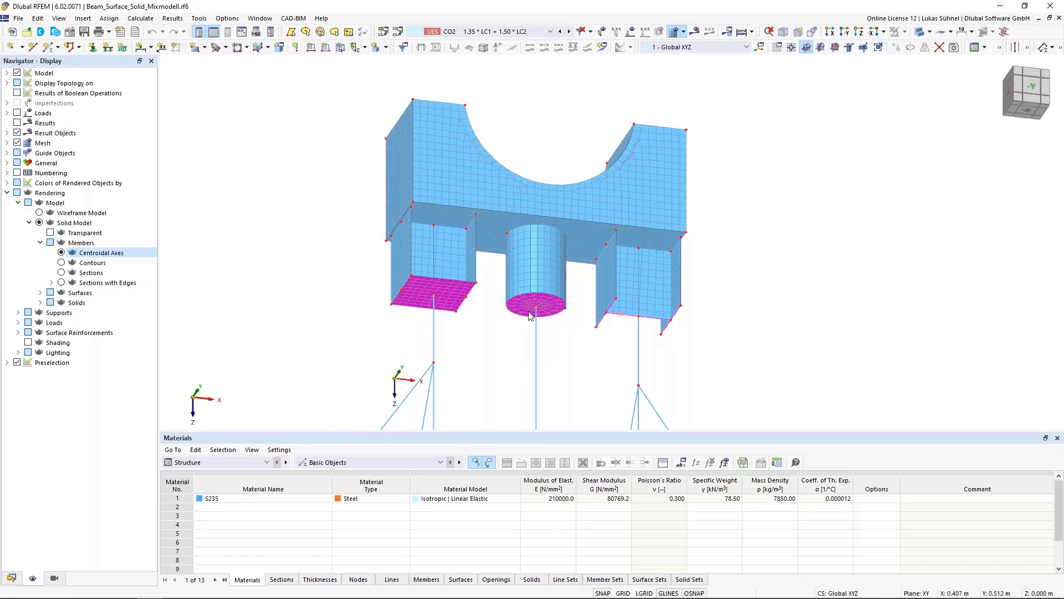
middle_drag(524, 311, 524, 357)
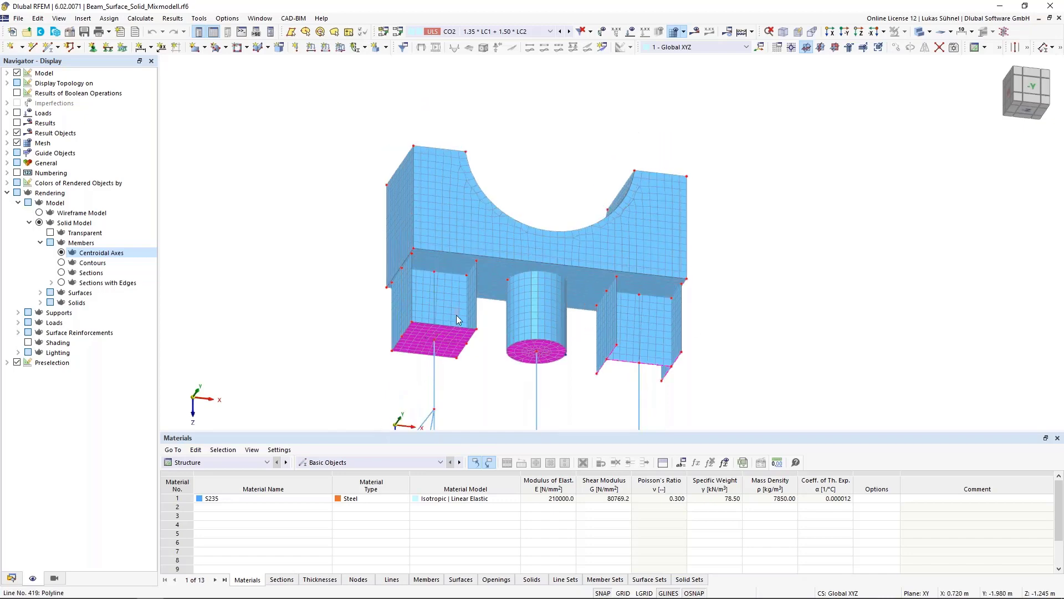
scroll(422, 251, up, 6)
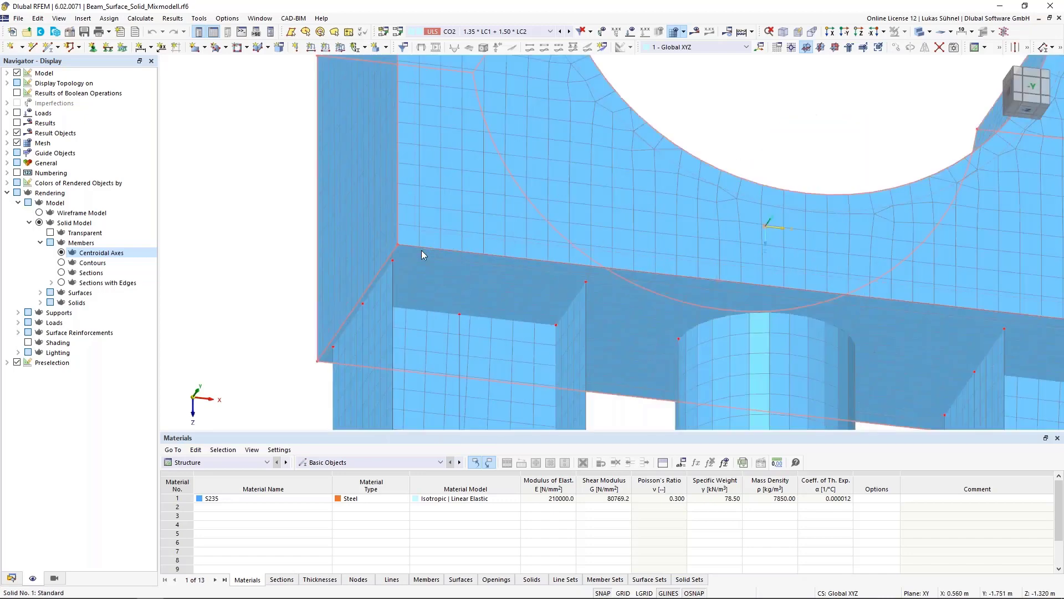
scroll(383, 300, down, 3)
ctrl+middle_drag(381, 302, 322, 327)
scroll(351, 322, up, 2)
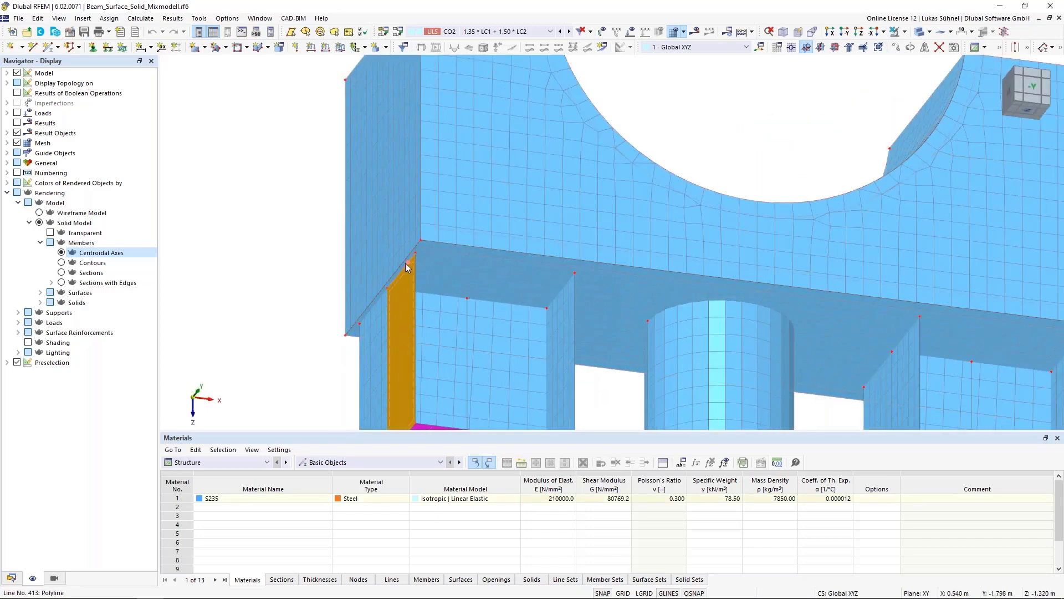
click(402, 280)
scroll(414, 267, up, 3)
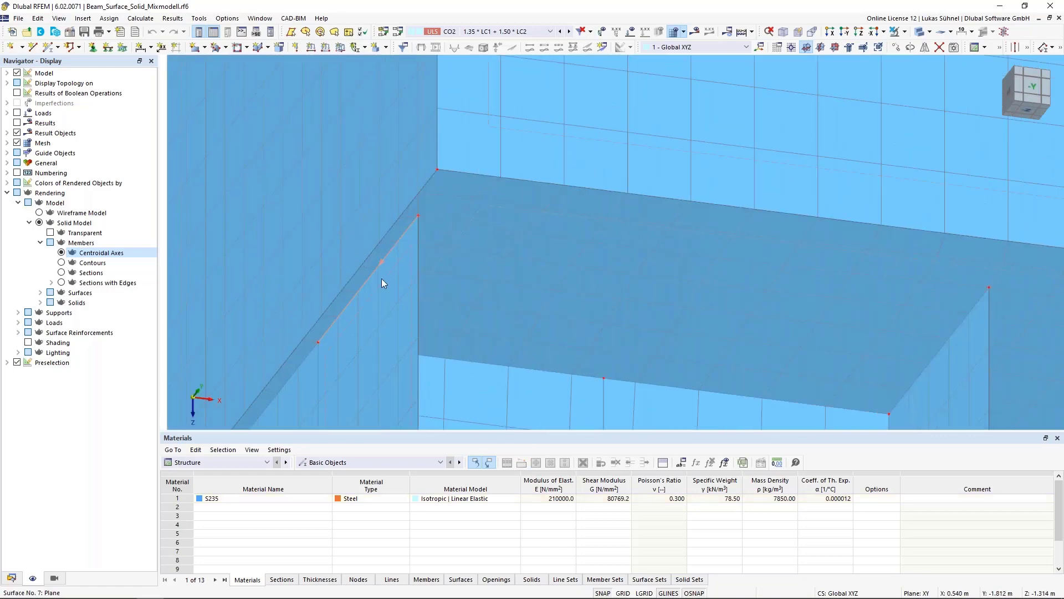
scroll(349, 315, down, 2)
scroll(304, 353, down, 2)
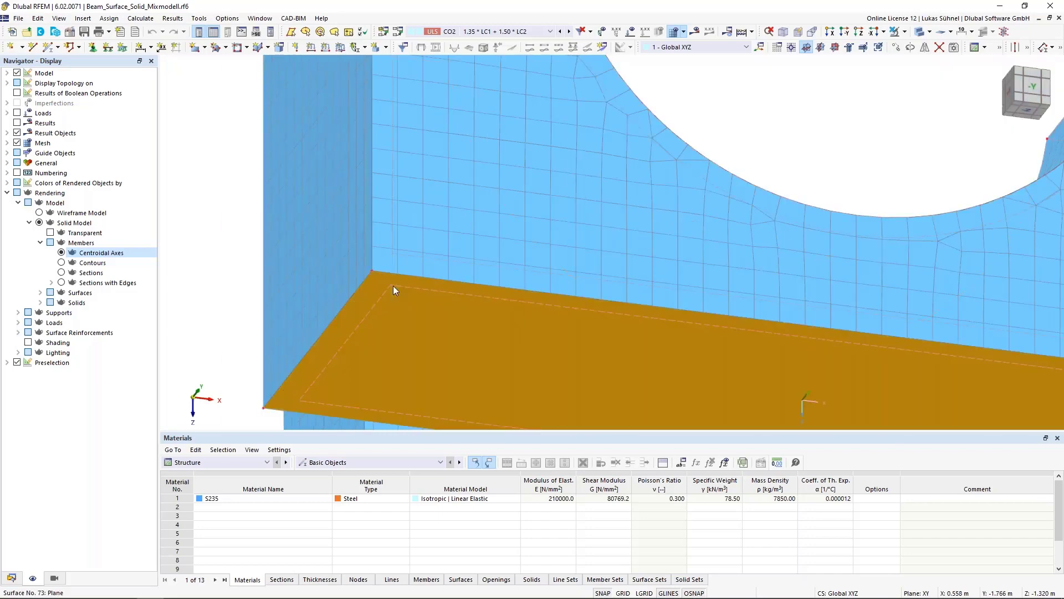
scroll(371, 291, down, 3)
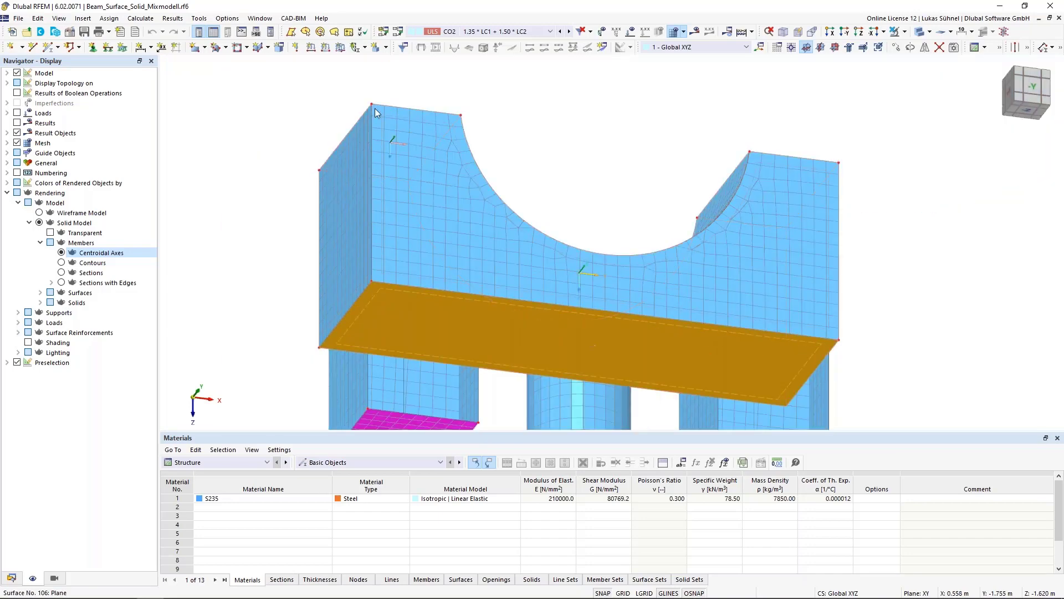
Step: Review the integrated nodes and lines of the saddle solid's bottom surface and close its properties without changes
double_click(379, 291)
click(291, 125)
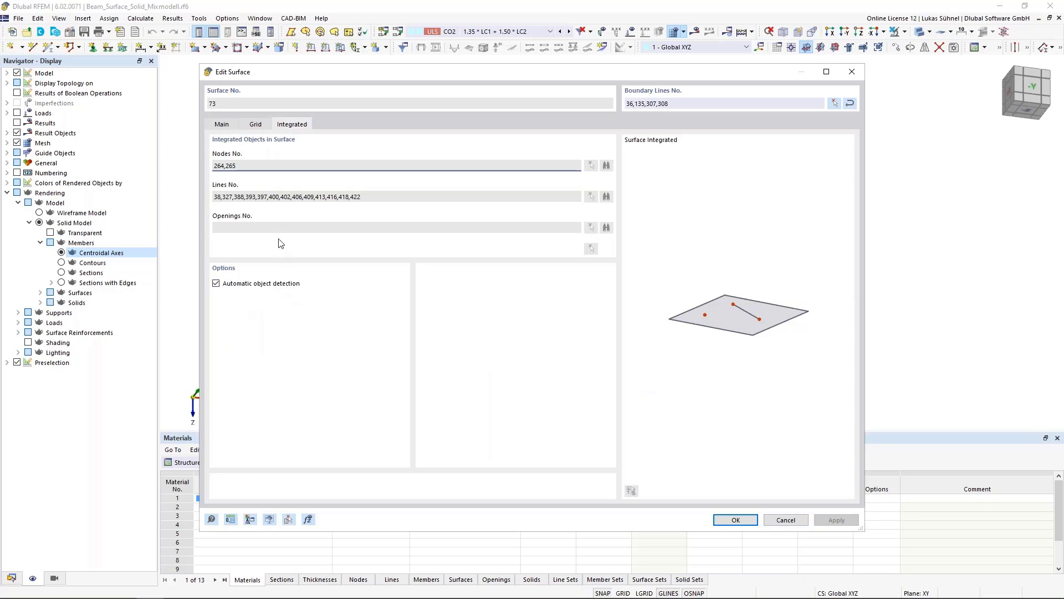
click(787, 520)
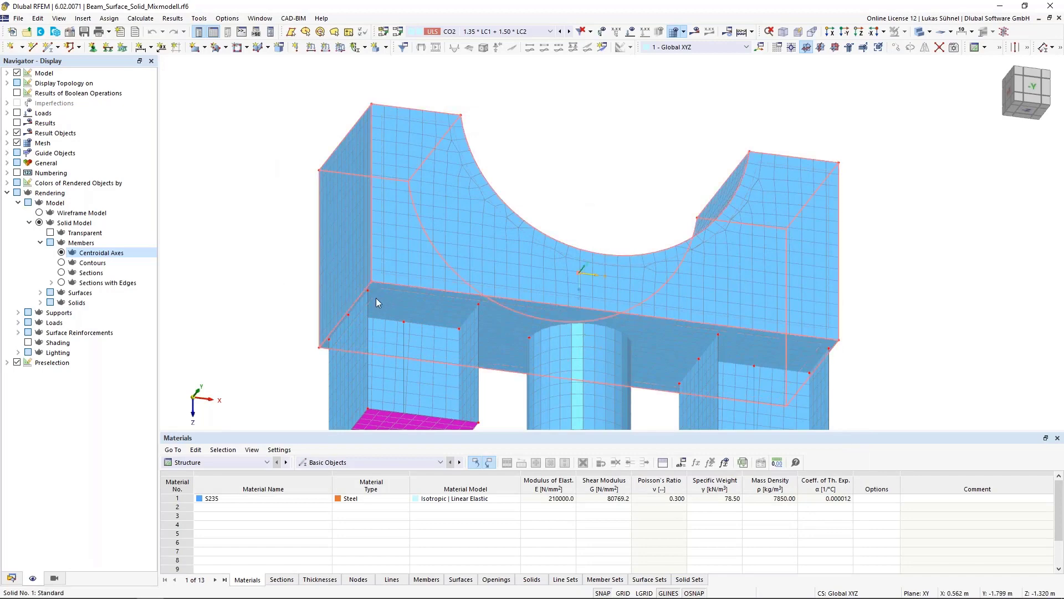
Step: Examine the upper corner node of the left stub's flange on the underside of the saddle solid
scroll(358, 291, up, 2)
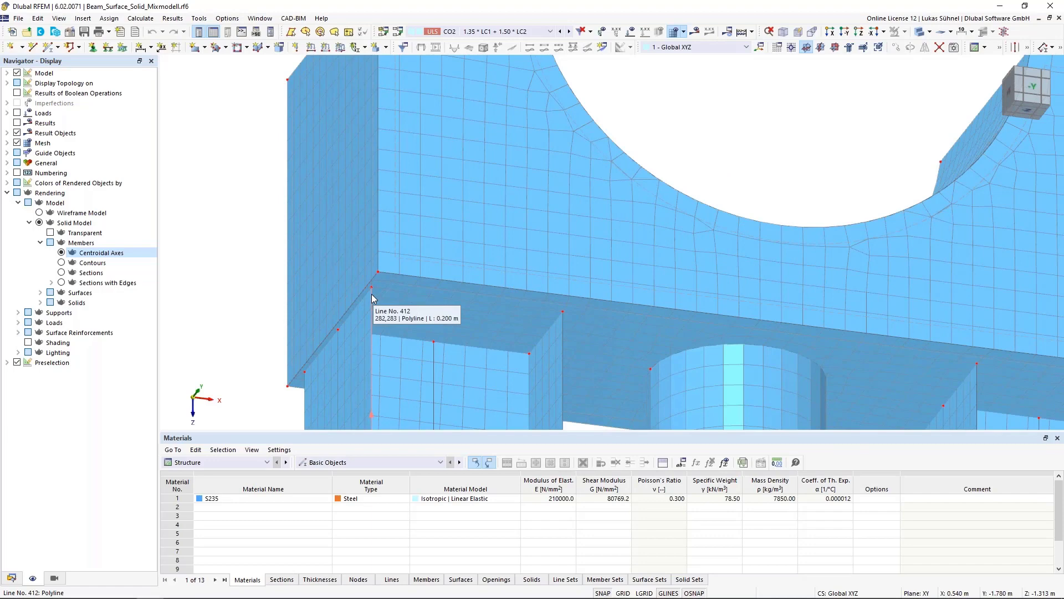
scroll(371, 298, up, 3)
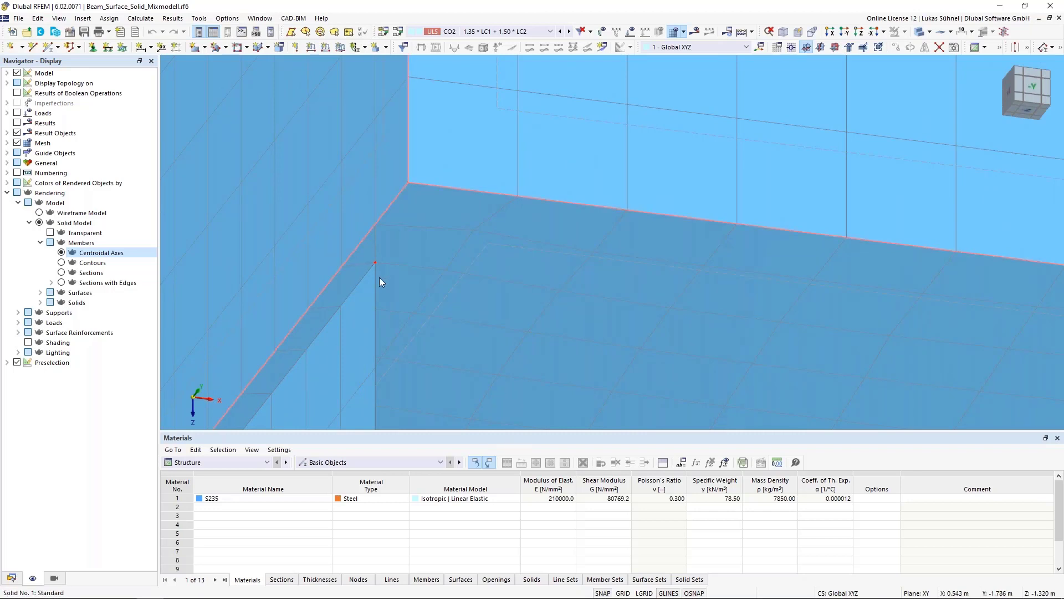
scroll(366, 277, down, 5)
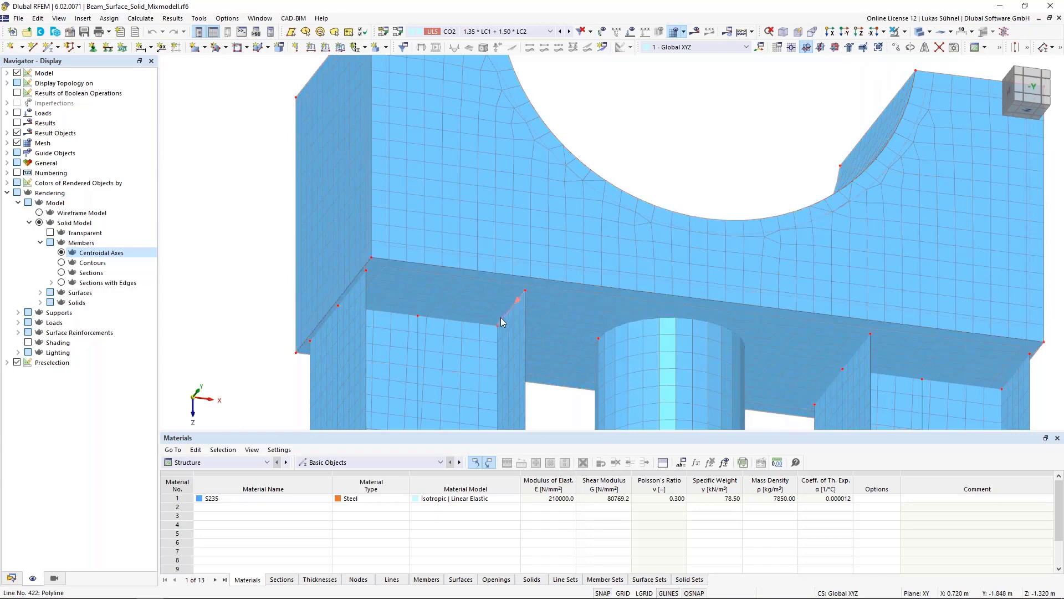
scroll(430, 355, down, 4)
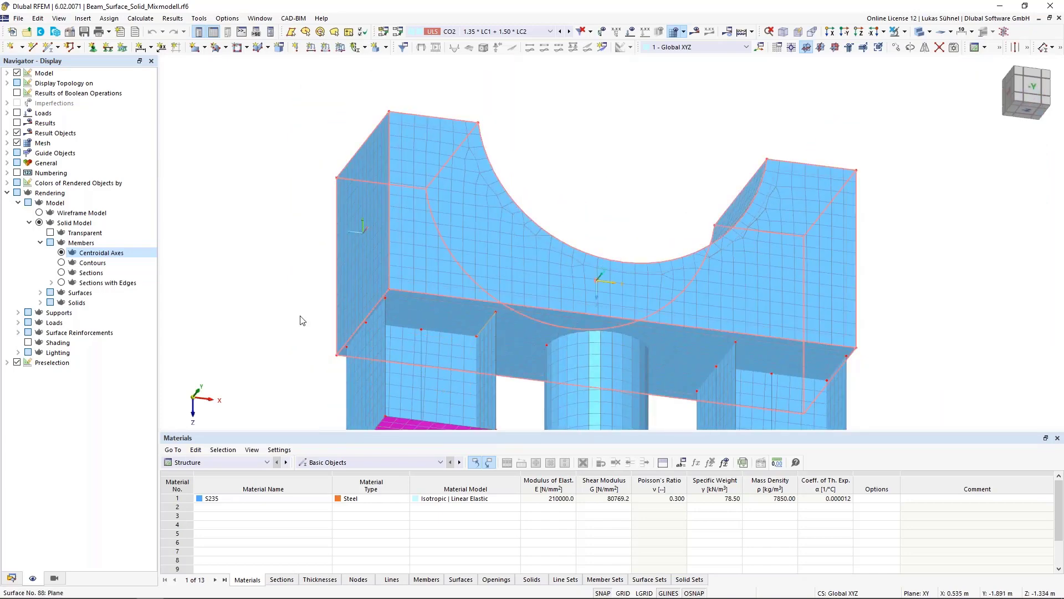
Step: Render the members of the whole support frame as sections instead of centroidal axes
scroll(242, 308, down, 5)
middle_drag(250, 302, 278, 317)
scroll(276, 317, down, 3)
middle_drag(275, 316, 350, 290)
click(62, 272)
scroll(313, 285, down, 1)
Step: Look at load case LC1 Eigengewicht, make LC2 Achslast the active load case, and display its loads on the model
click(472, 32)
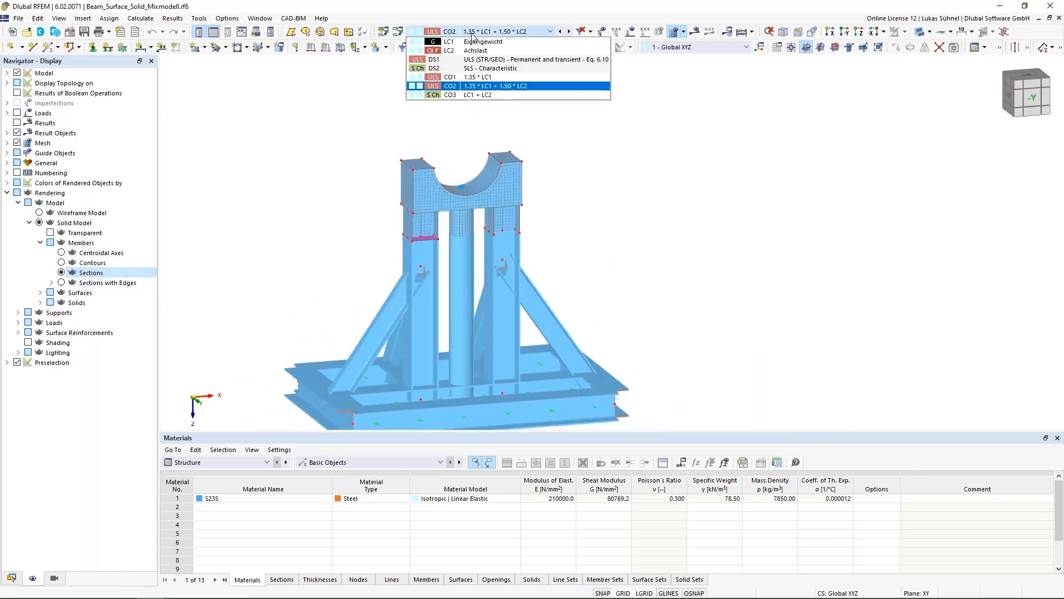
click(476, 41)
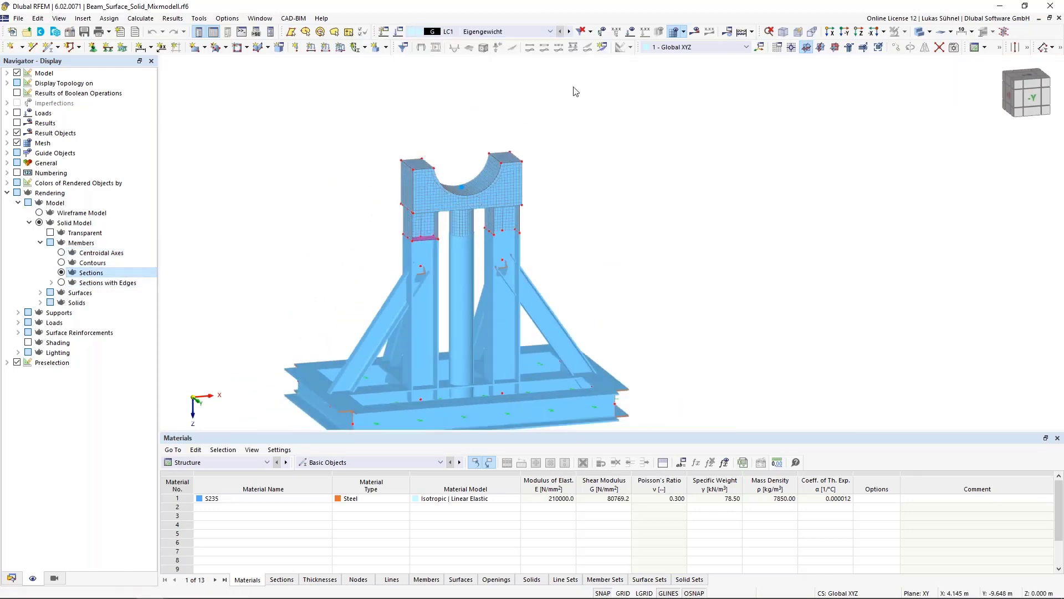
click(570, 33)
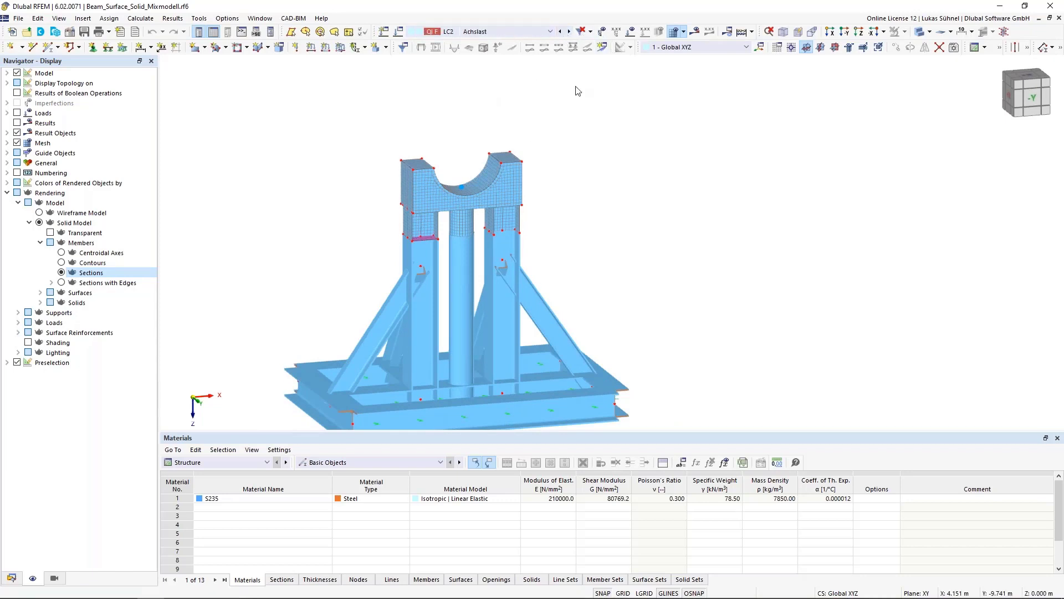
click(630, 34)
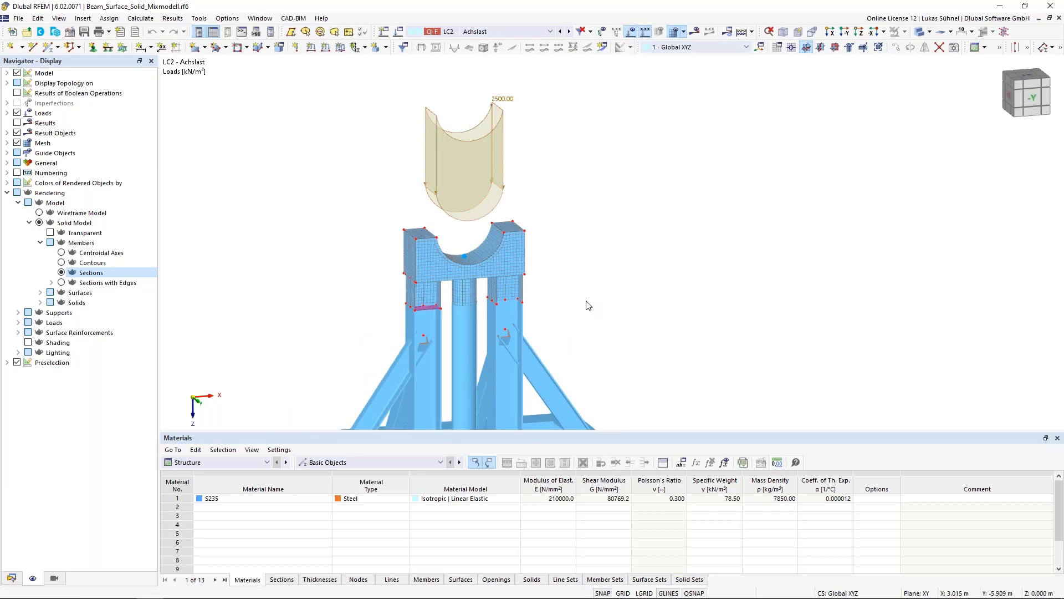
scroll(589, 306, down, 2)
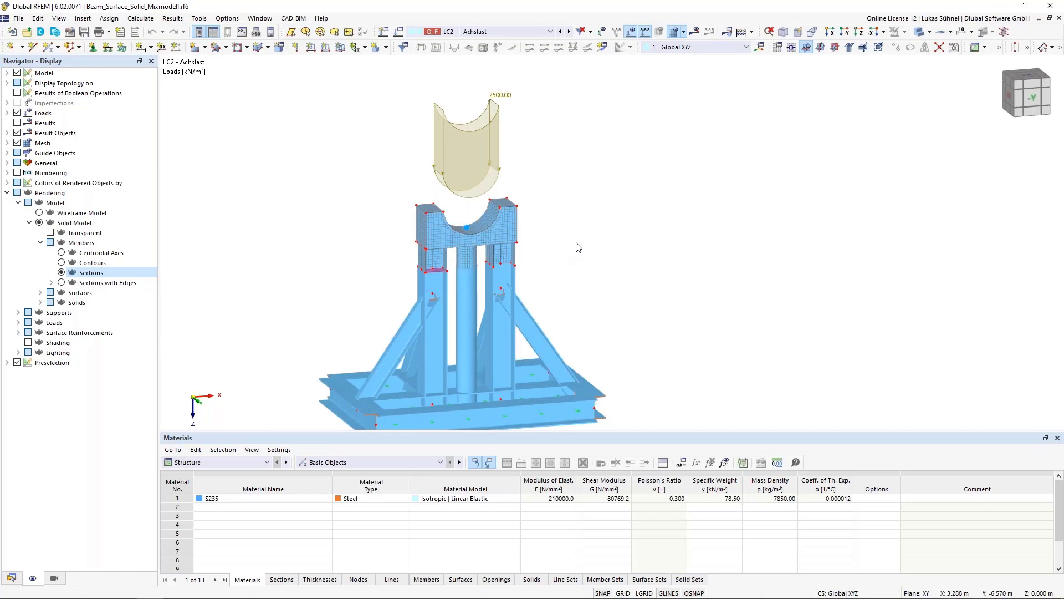
middle_drag(578, 247, 572, 195)
Step: Review the available design situations and load combinations, keep LC2 active, and hide the loads on the model
click(513, 33)
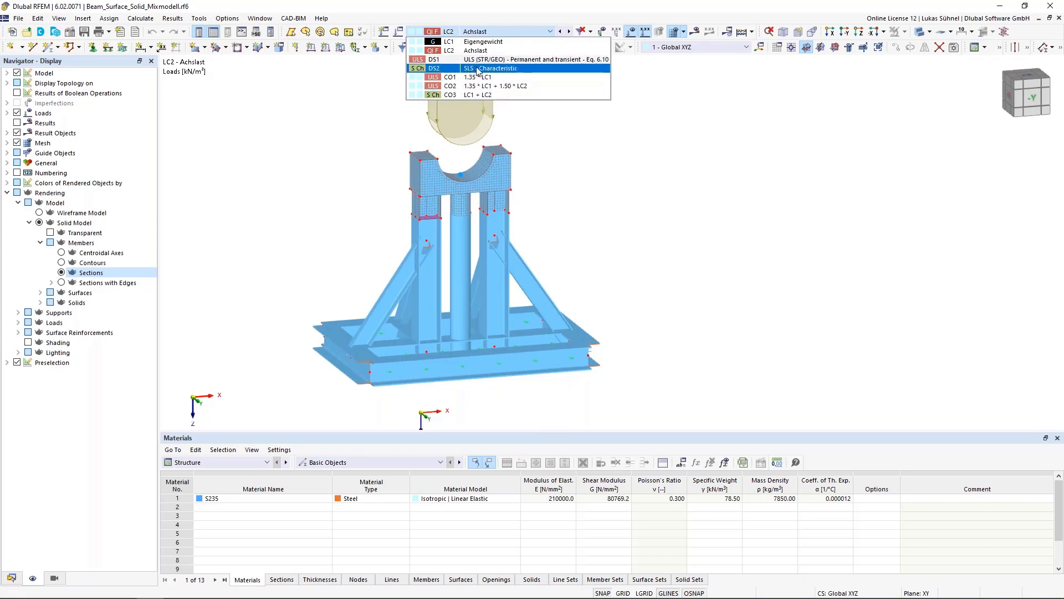
click(654, 205)
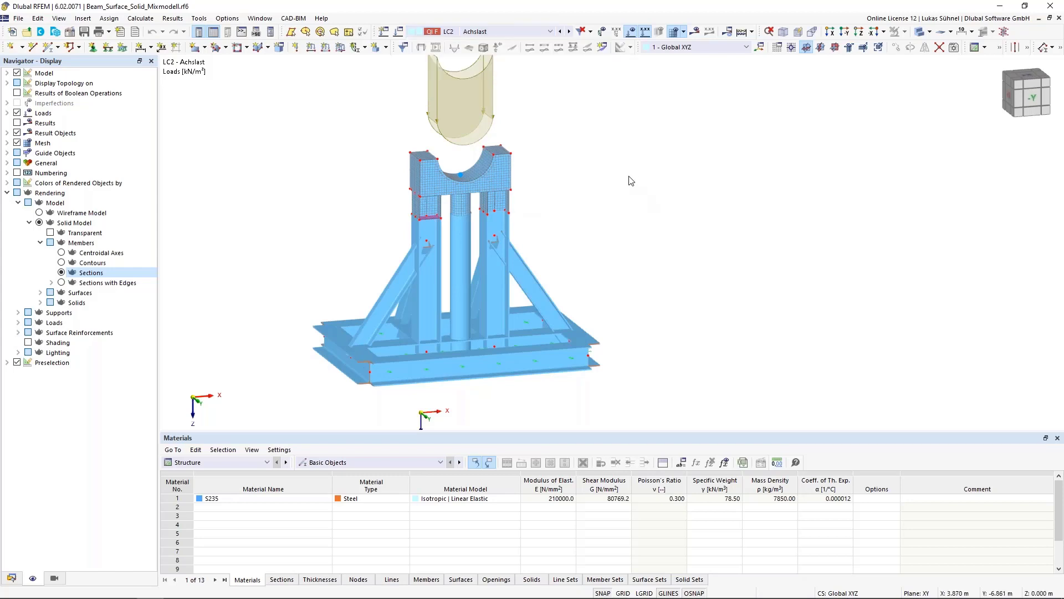
mouse_move(629, 178)
middle_down()
mouse_move(648, 204)
mouse_move(610, 171)
middle_up()
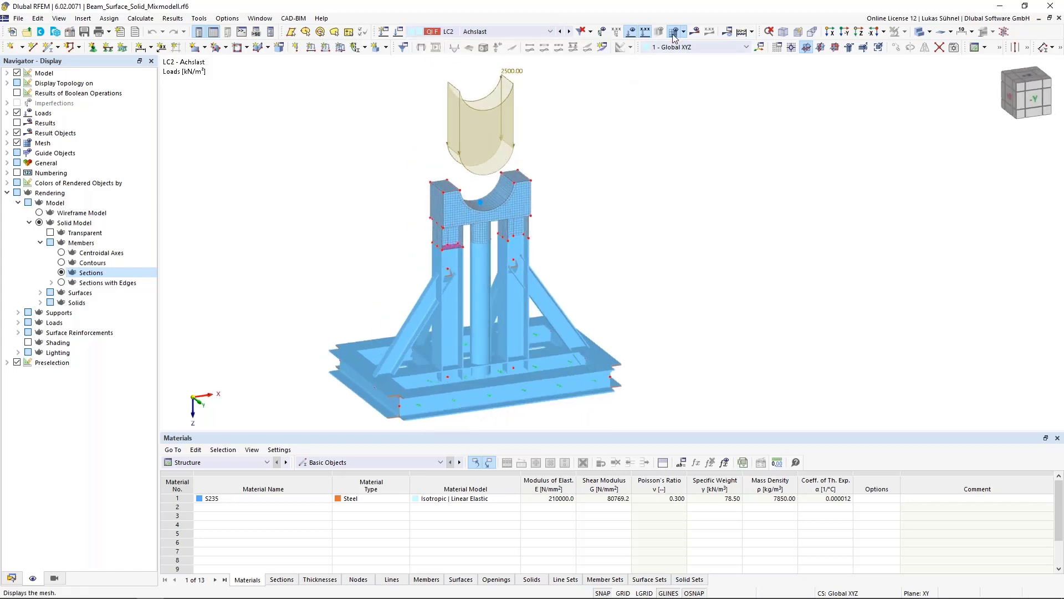
click(631, 31)
middle_drag(620, 254, 610, 218)
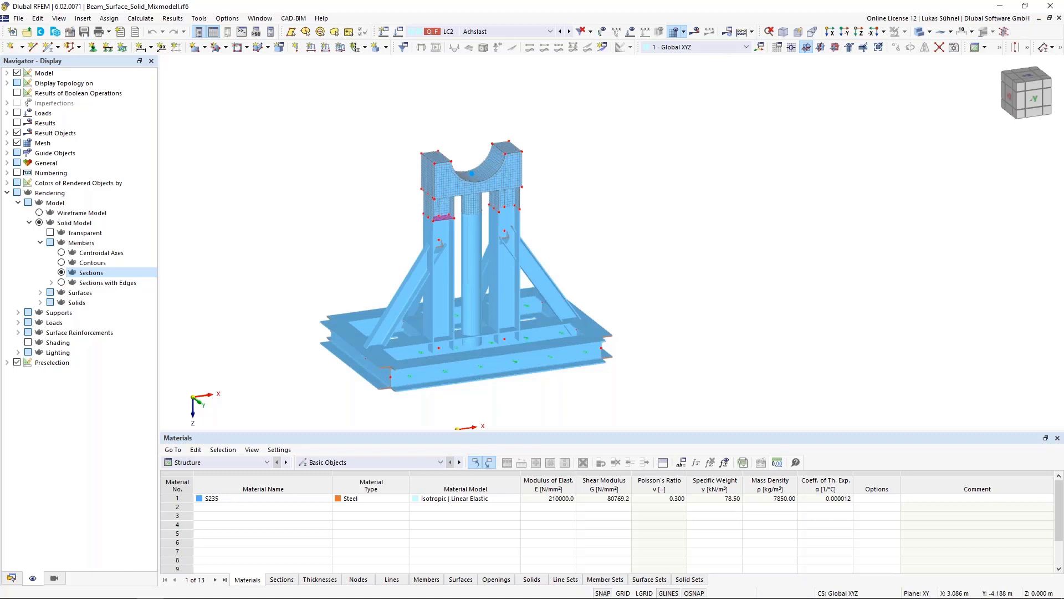
Step: Make load combination CO2 (1.35 * LC1 + 1.50 * LC2) active and calculate its results
click(550, 32)
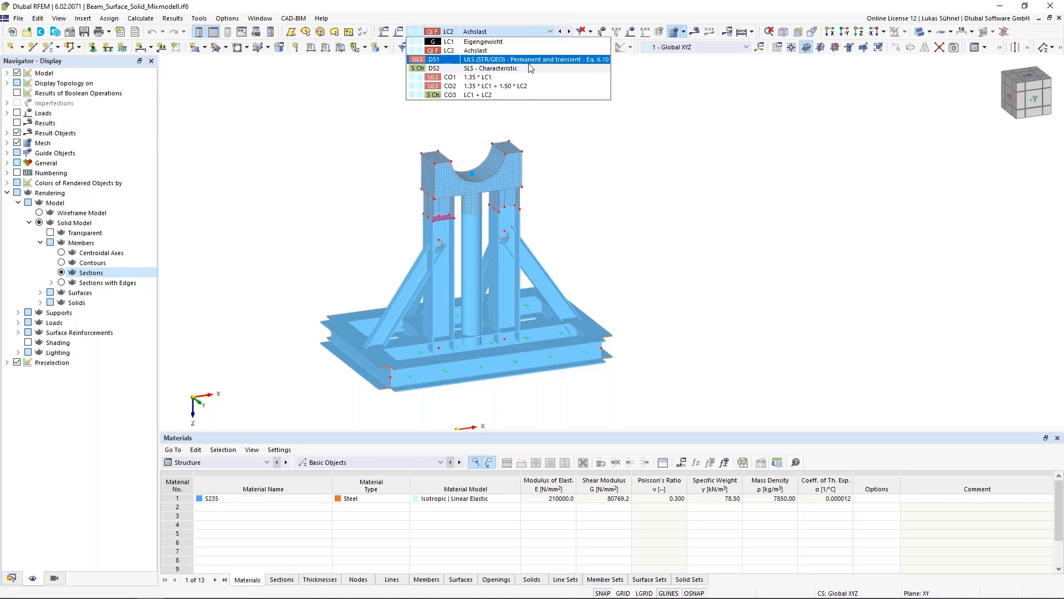
click(531, 93)
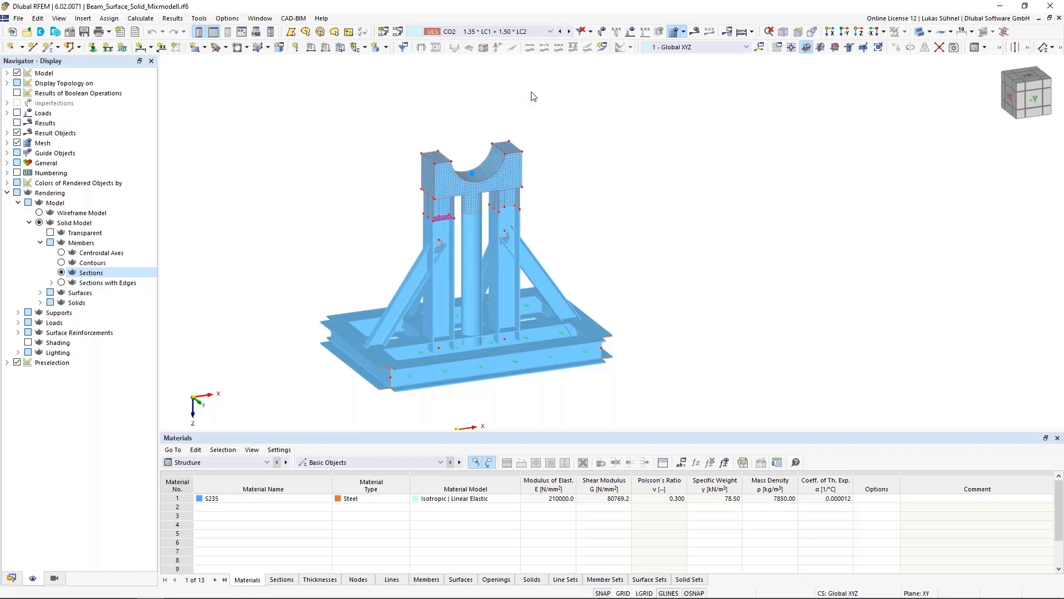
click(696, 32)
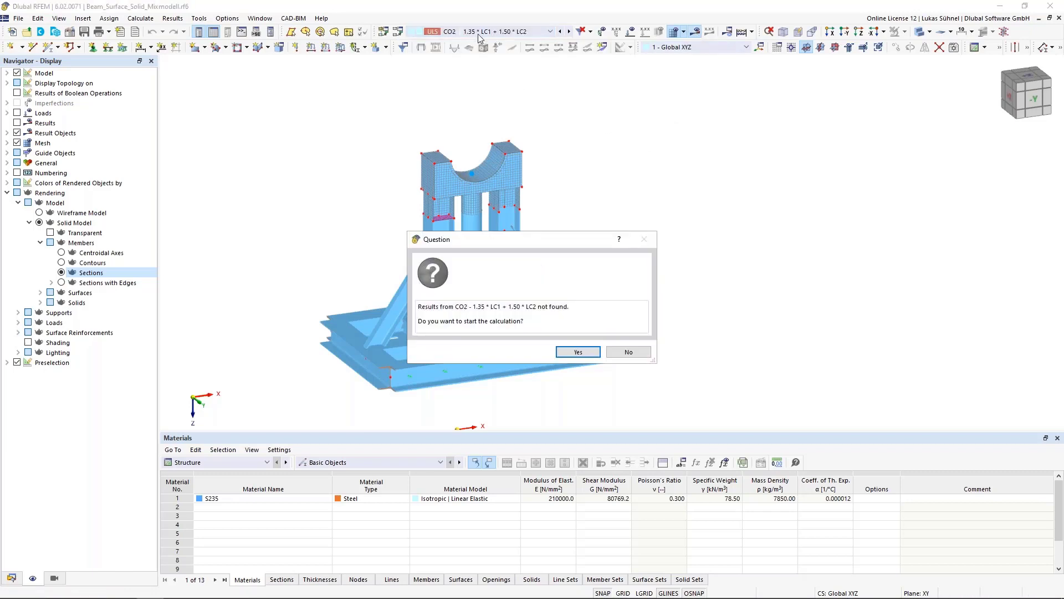
click(581, 358)
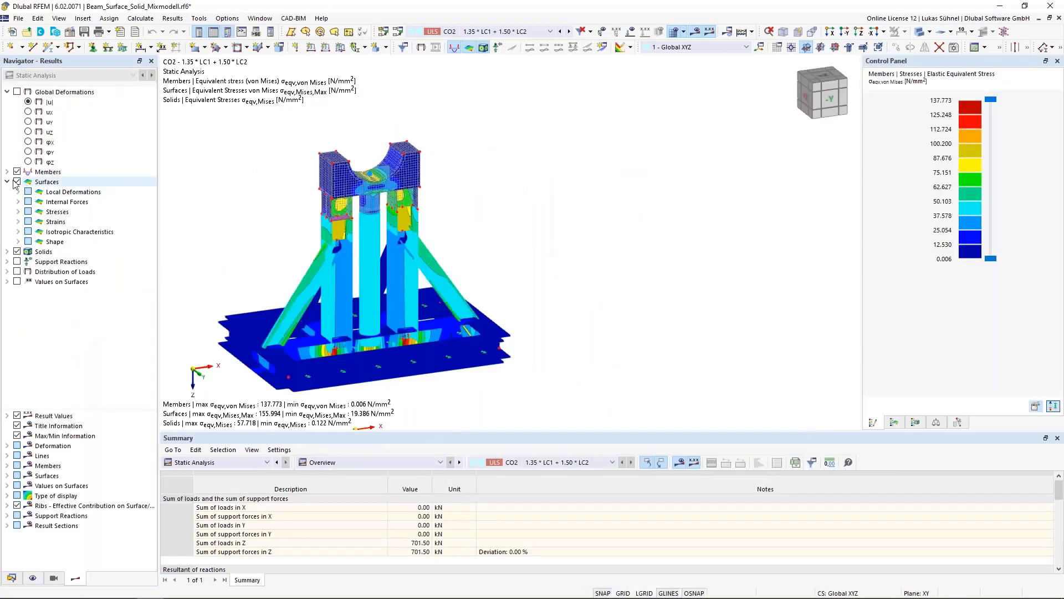
Step: Hide the surface and solid results and display the axial forces N of the members
click(17, 251)
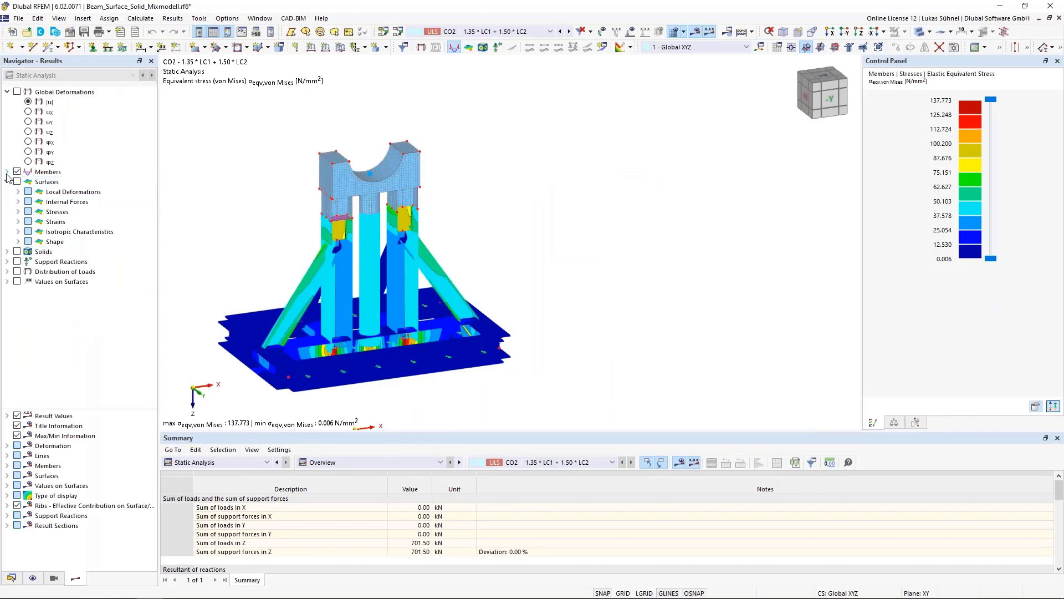
click(8, 172)
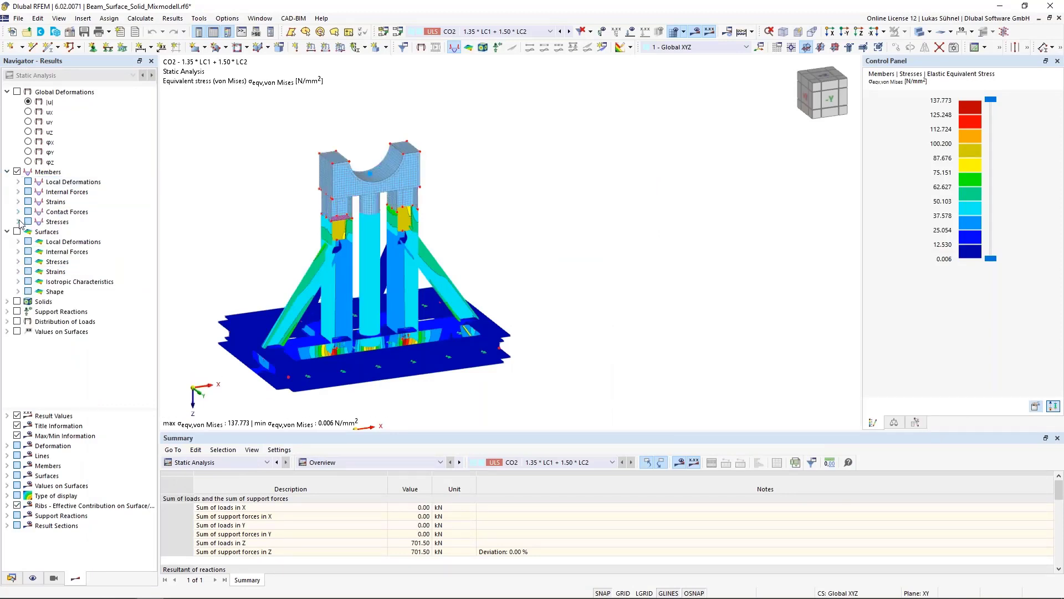
click(19, 192)
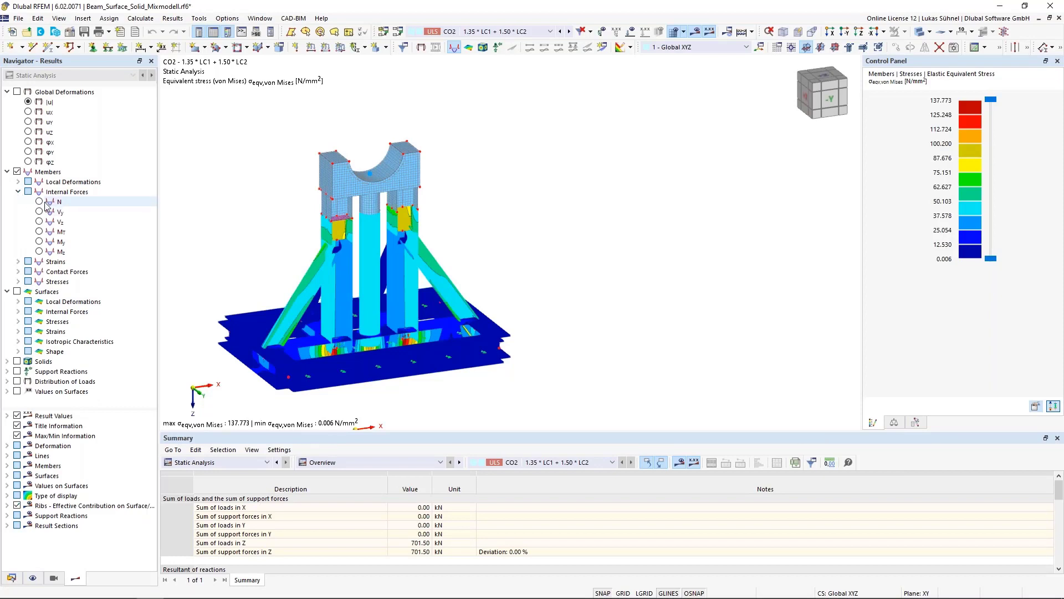
click(40, 202)
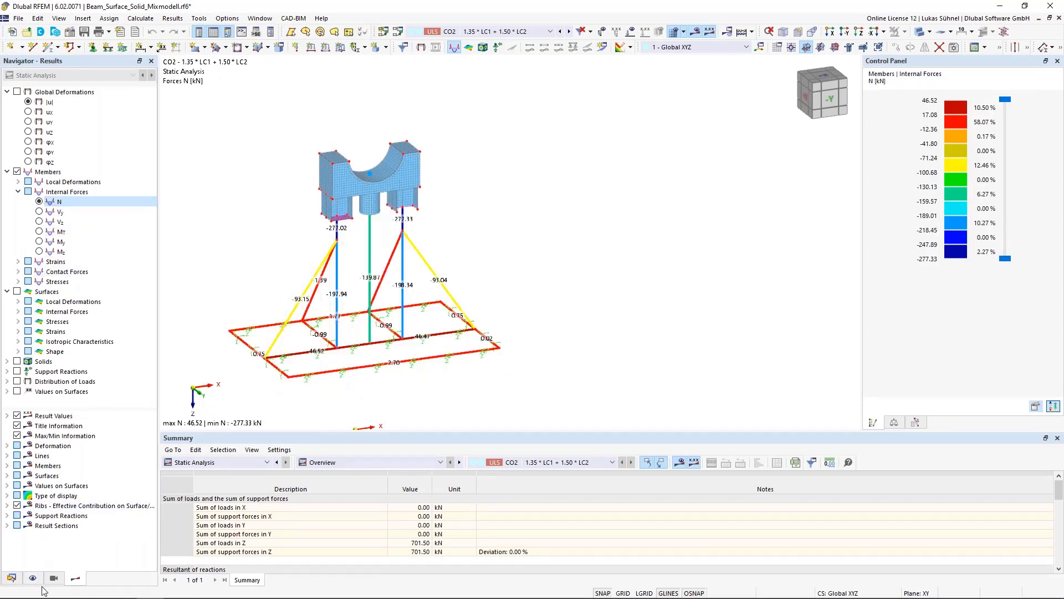
Step: Show the member results as two-colored diagrams and display the model as a wireframe
click(7, 466)
click(28, 475)
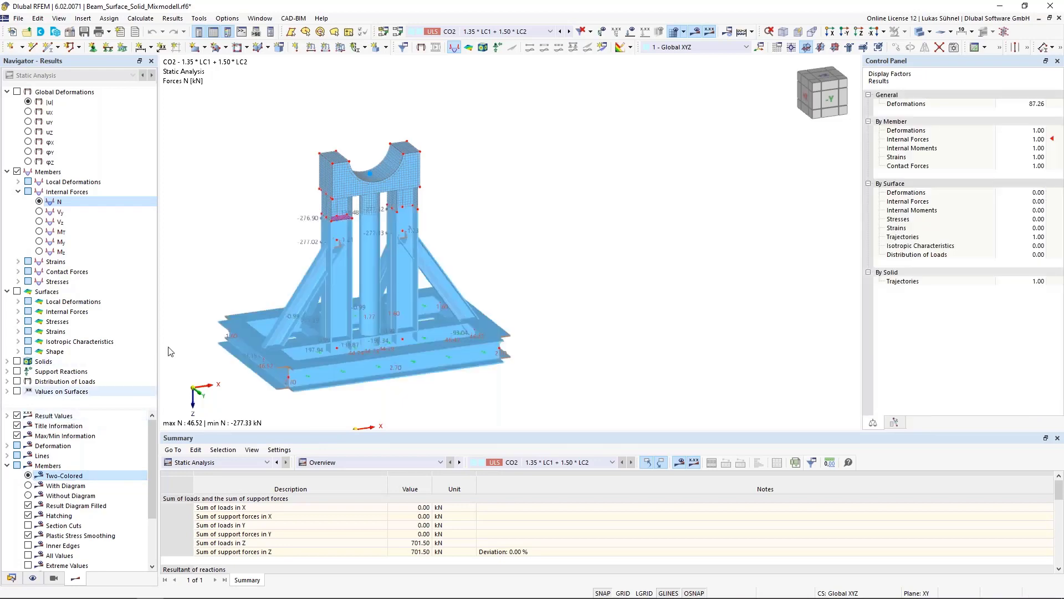
click(919, 33)
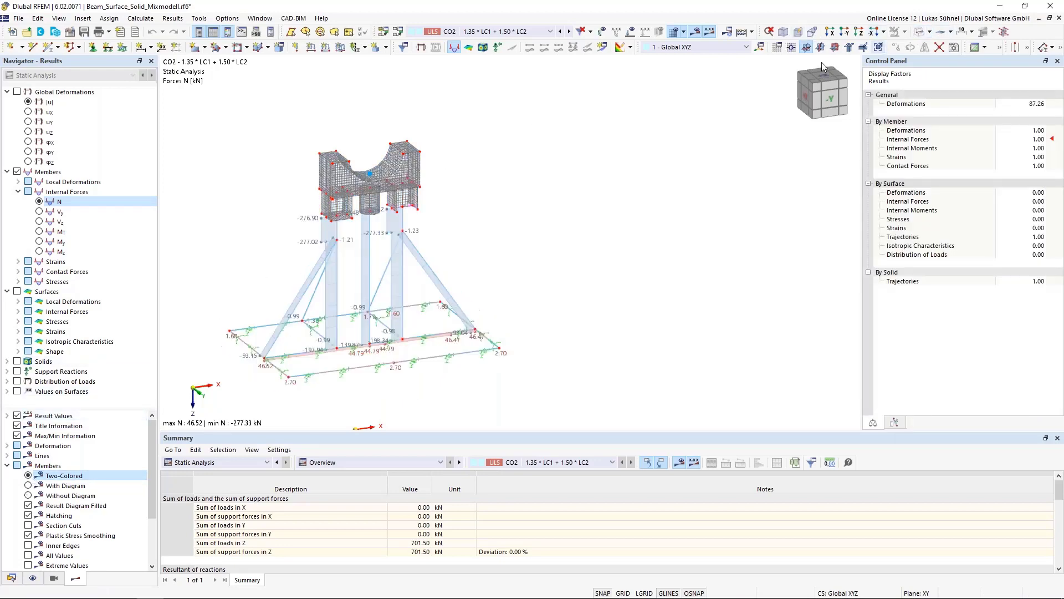
scroll(226, 291, up, 4)
middle_drag(225, 290, 261, 267)
scroll(286, 295, down, 5)
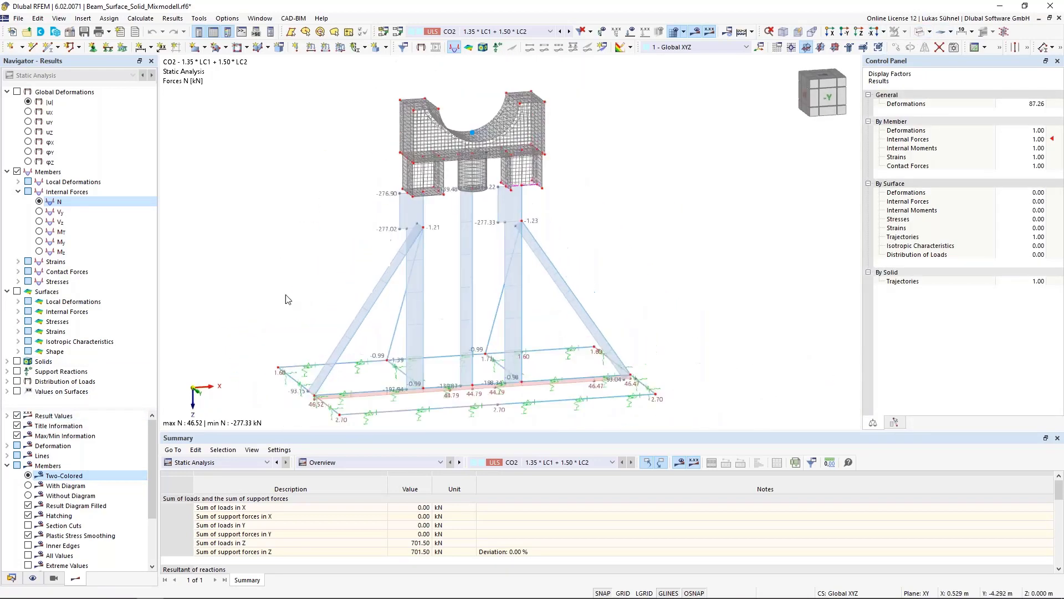
scroll(374, 311, up, 1)
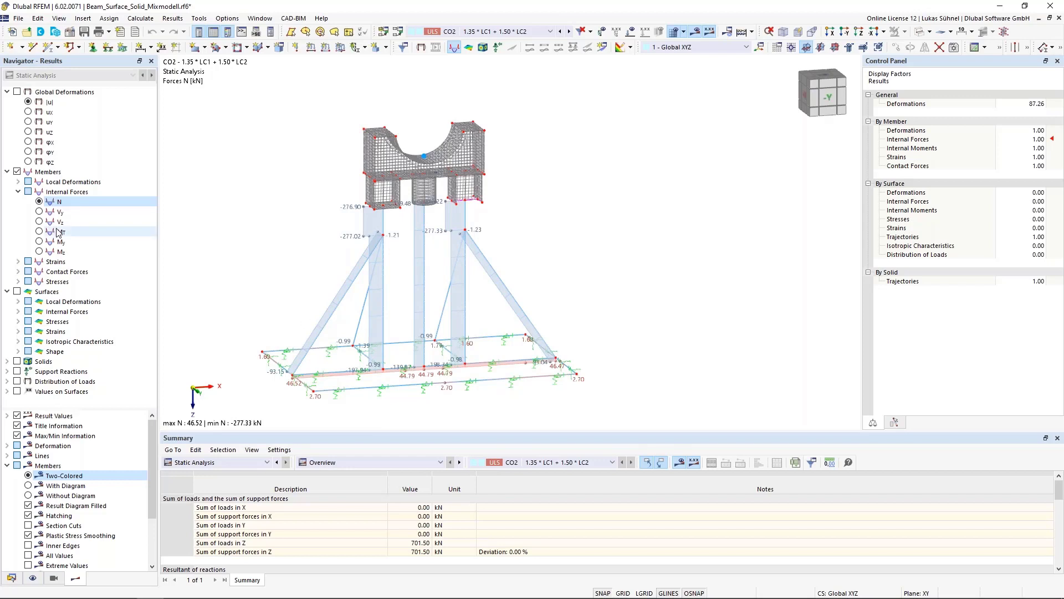
Step: Look through the member shear forces Vy and Vz and moments MT, My and Mz, finishing on My
click(39, 212)
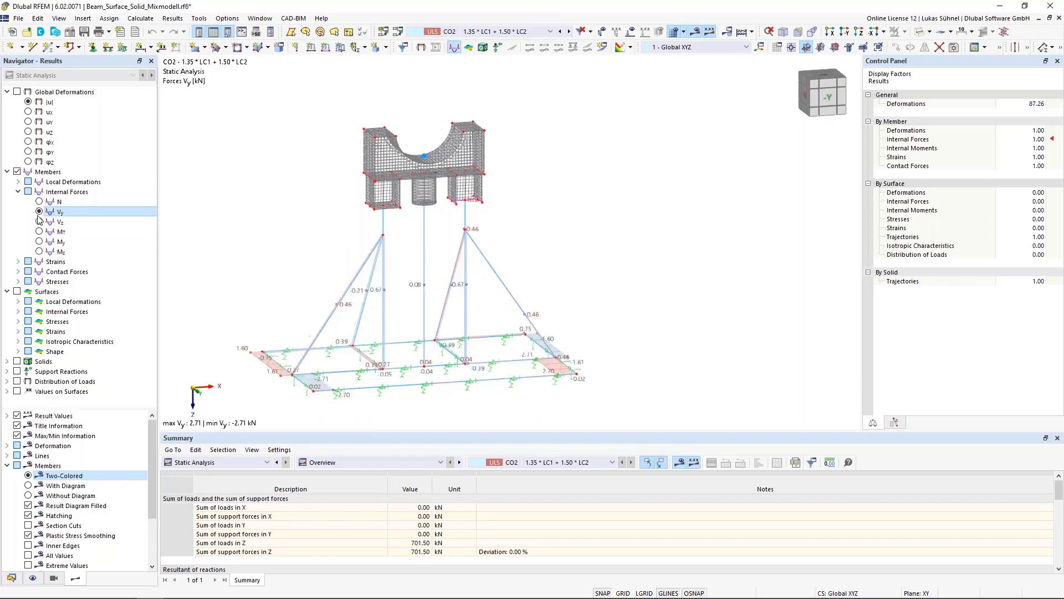
click(39, 221)
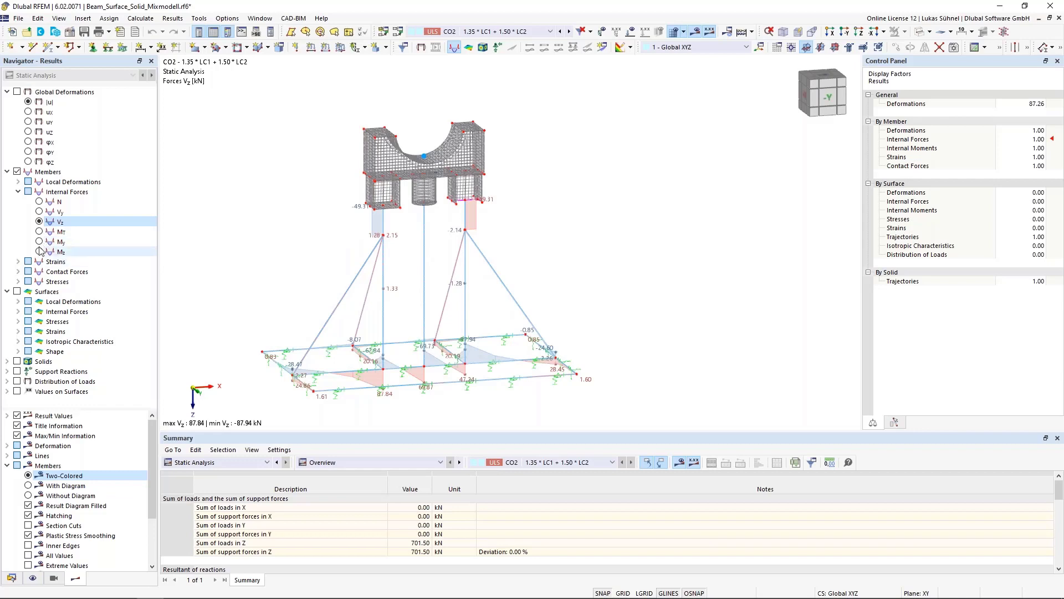
click(39, 231)
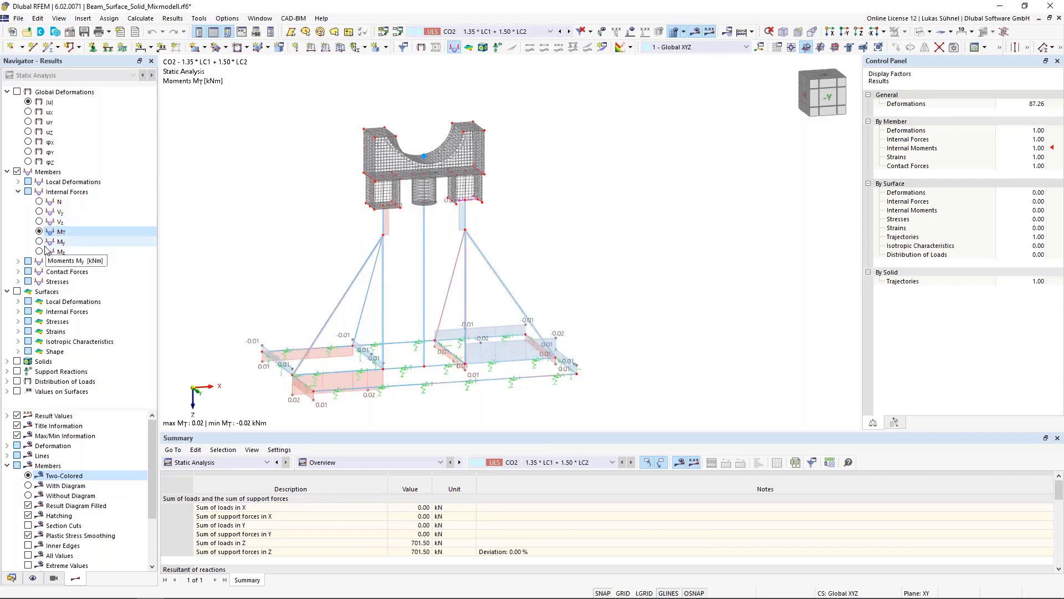
click(39, 242)
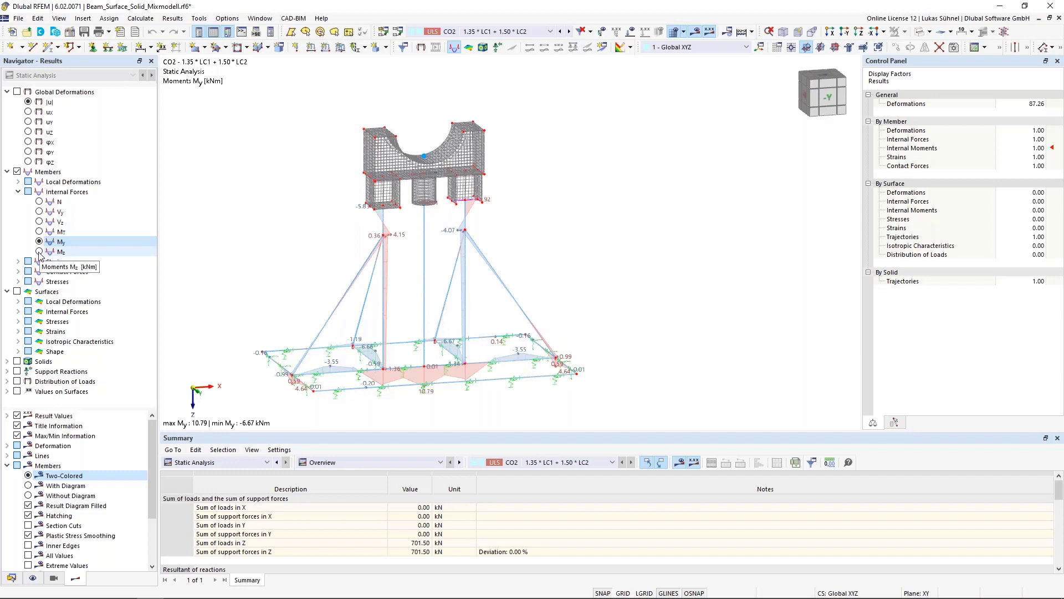
click(39, 252)
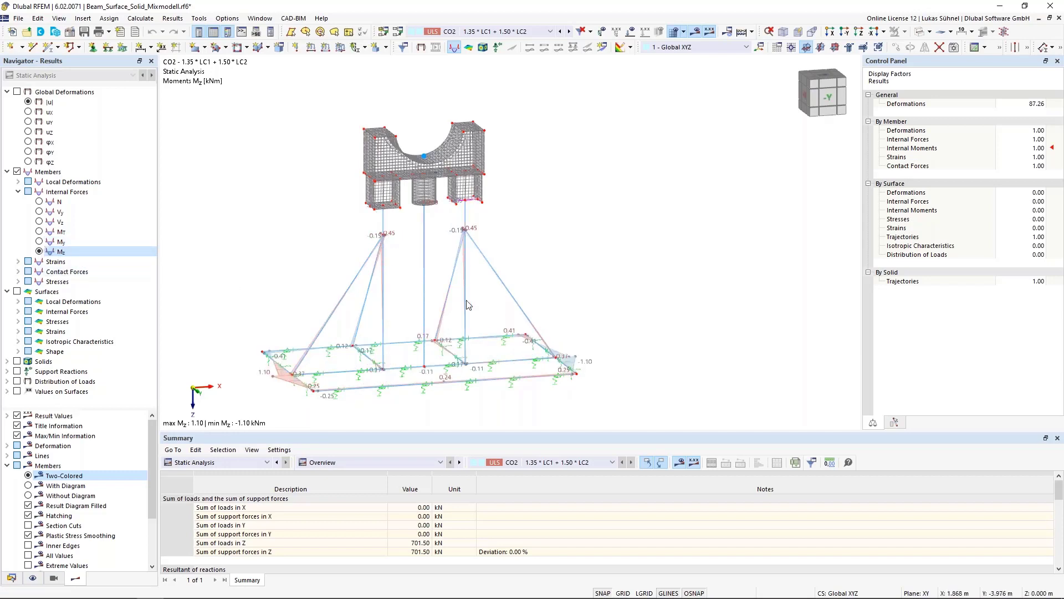
click(39, 242)
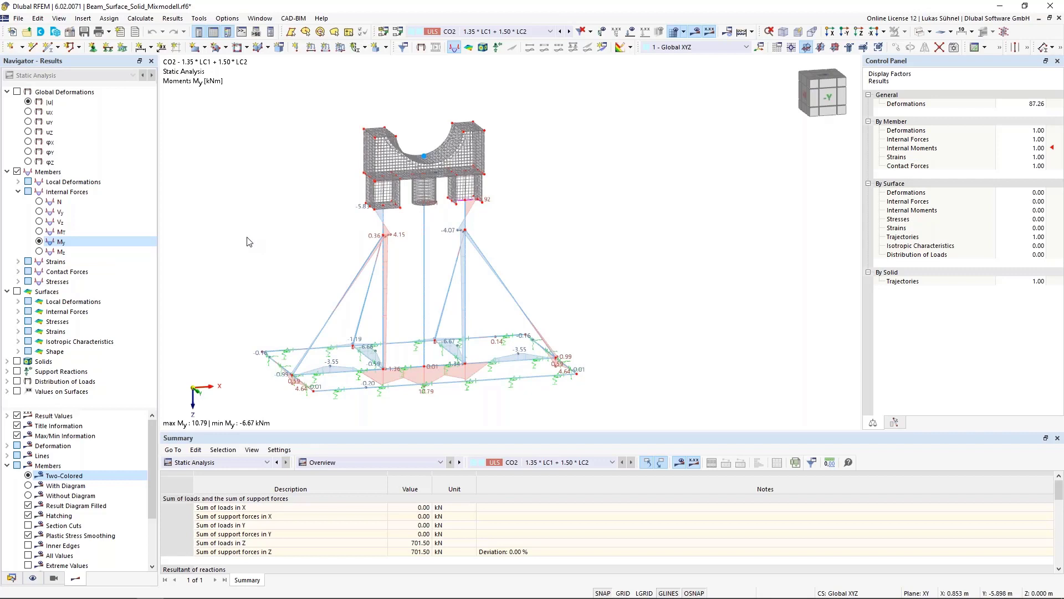
Step: Display the model in solid mode and examine the columns and diagonal braces of the support frame from several sides
click(921, 32)
ctrl+middle_drag(537, 174, 740, 191)
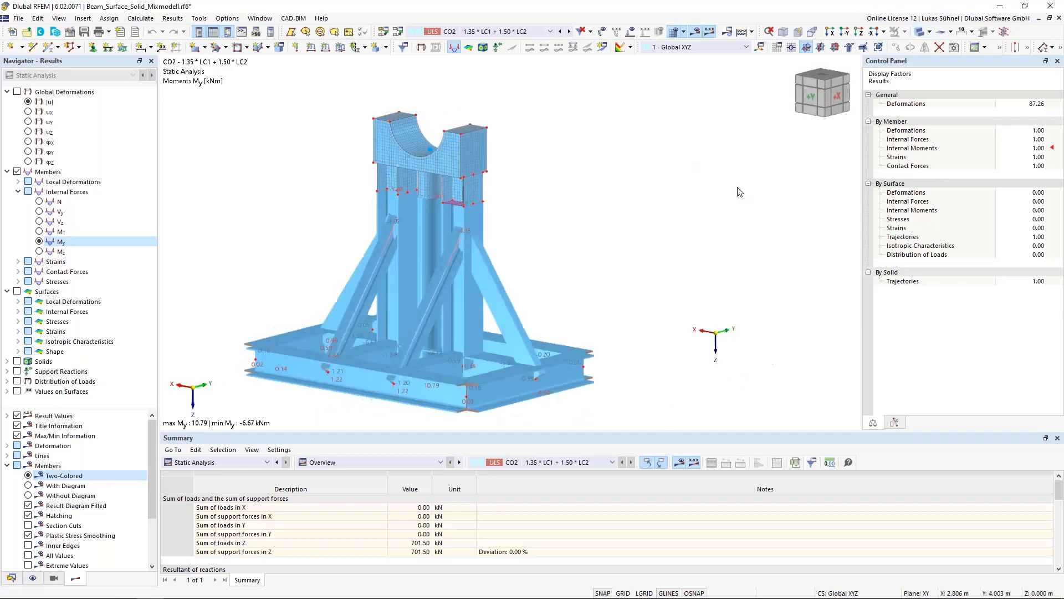
ctrl+middle_drag(602, 227, 334, 299)
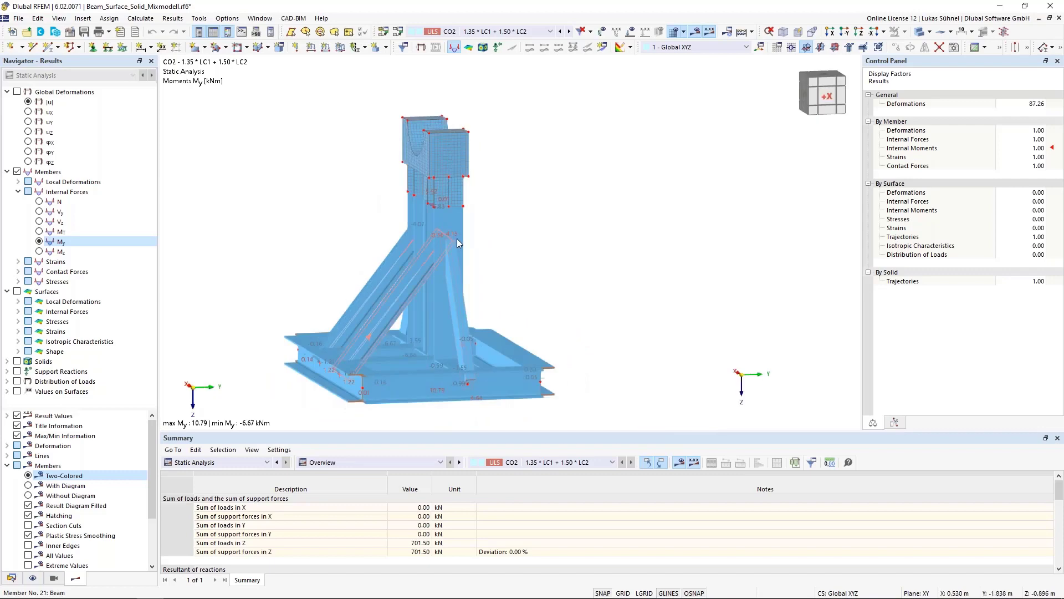
ctrl+middle_drag(403, 290, 428, 247)
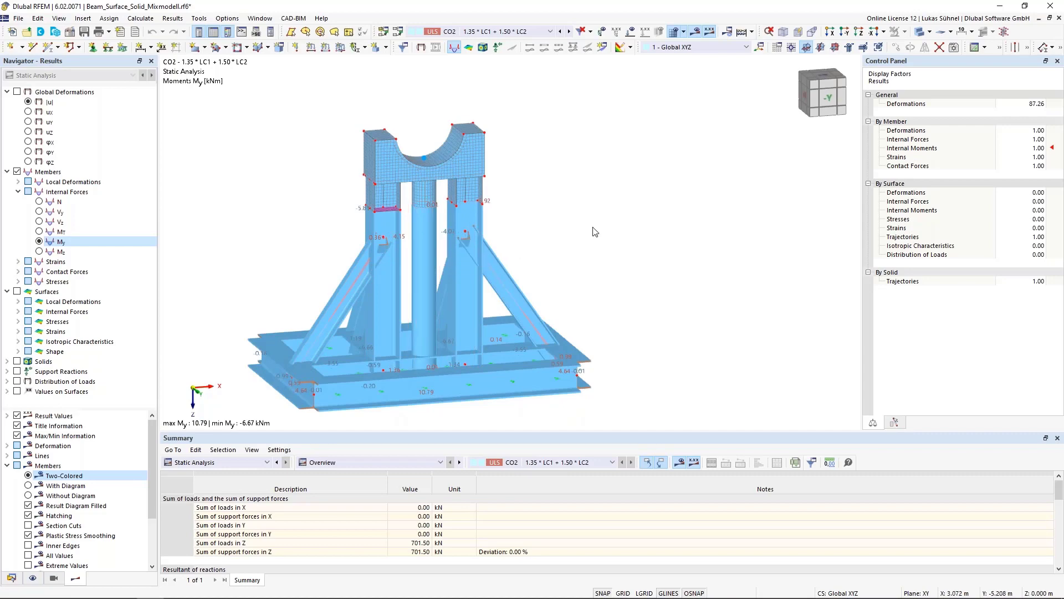
mouse_move(285, 241)
ctrl+middle_down()
mouse_move(340, 264)
mouse_move(364, 300)
mouse_move(285, 237)
mouse_move(294, 240)
ctrl+middle_up()
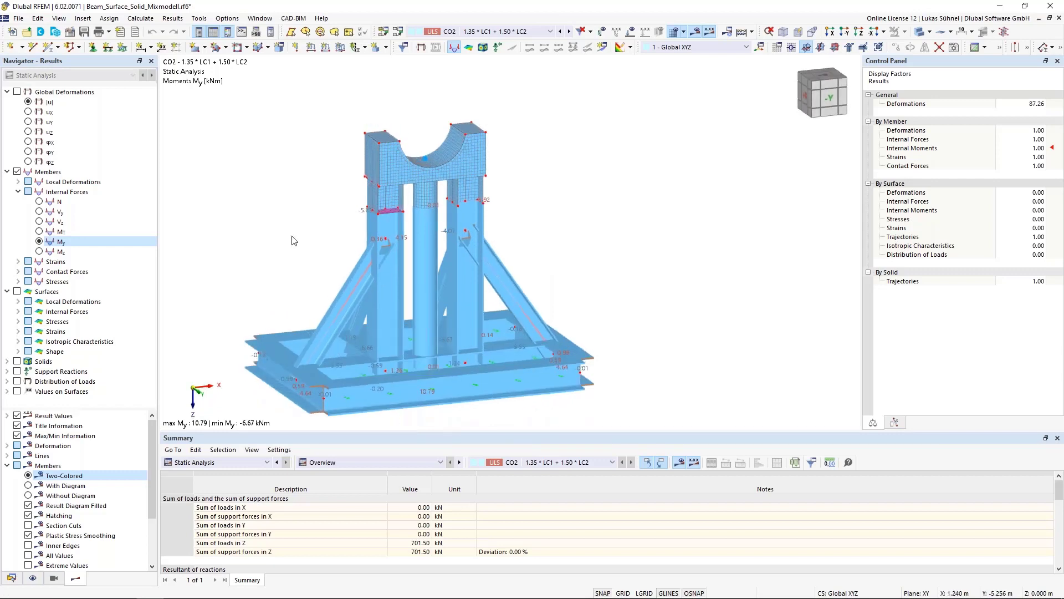
Step: Switch the member results to axial forces N and examine them in the columns and braces on the wireframe model
click(39, 202)
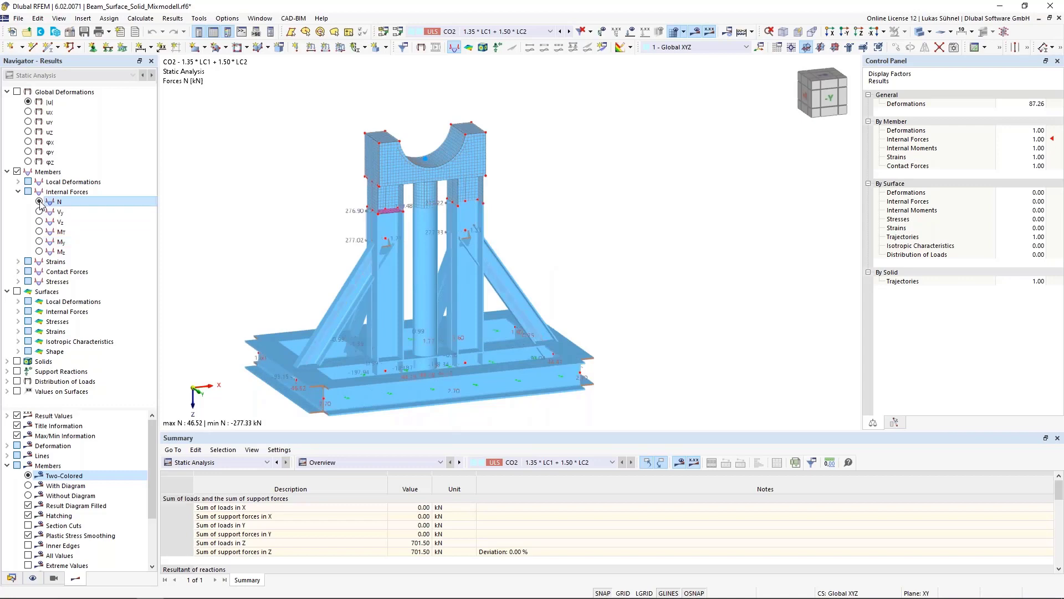
click(918, 33)
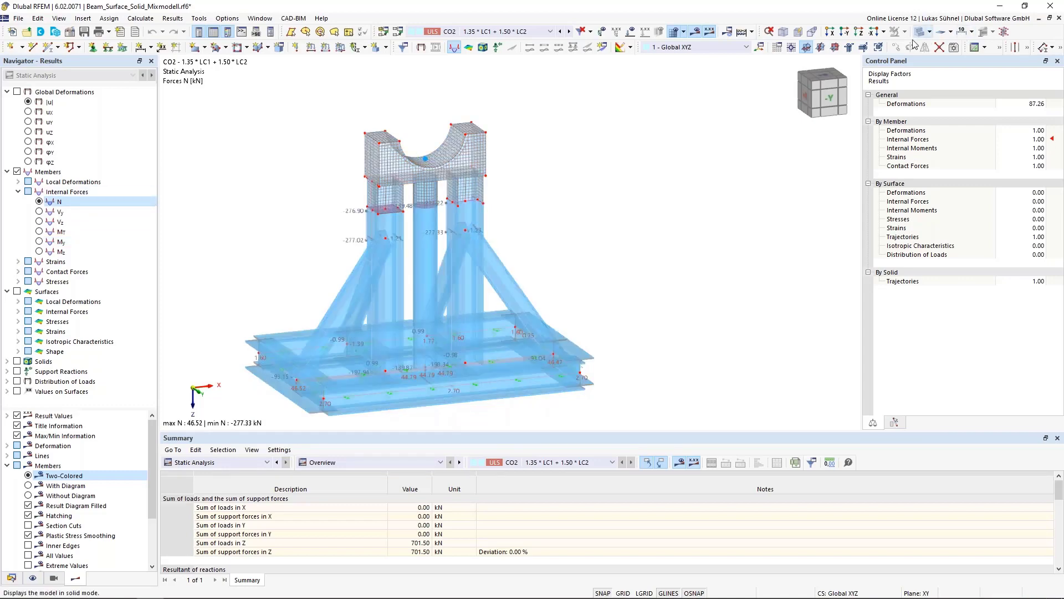
click(920, 32)
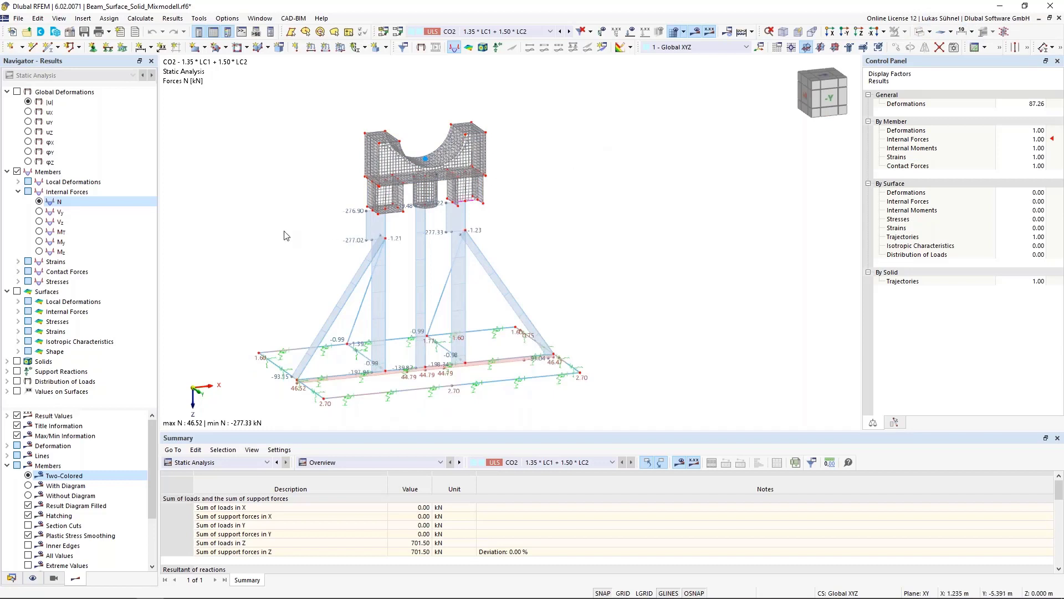
middle_drag(287, 235, 370, 239)
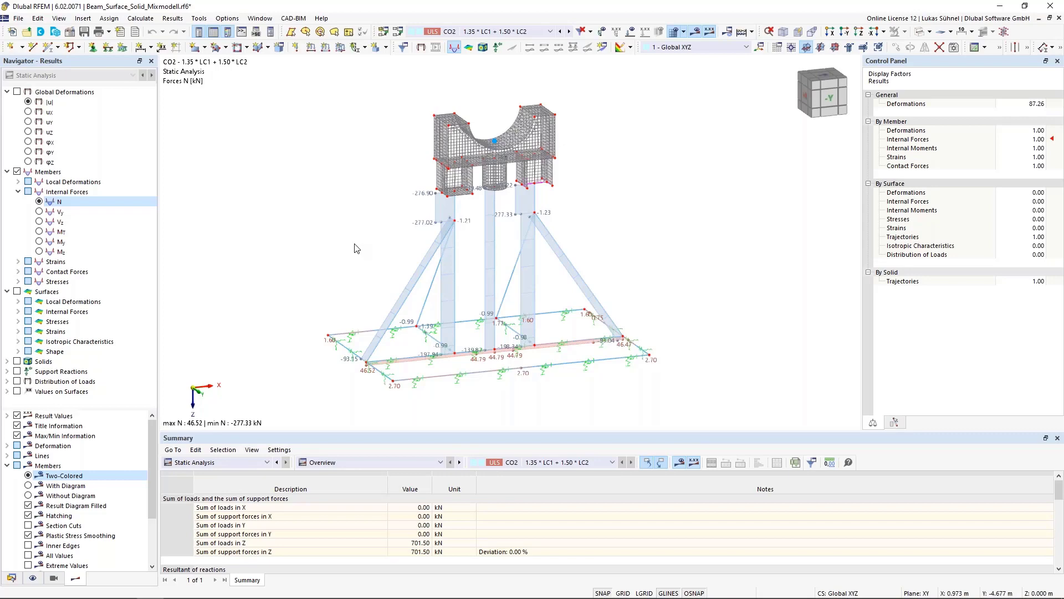
scroll(474, 257, up, 3)
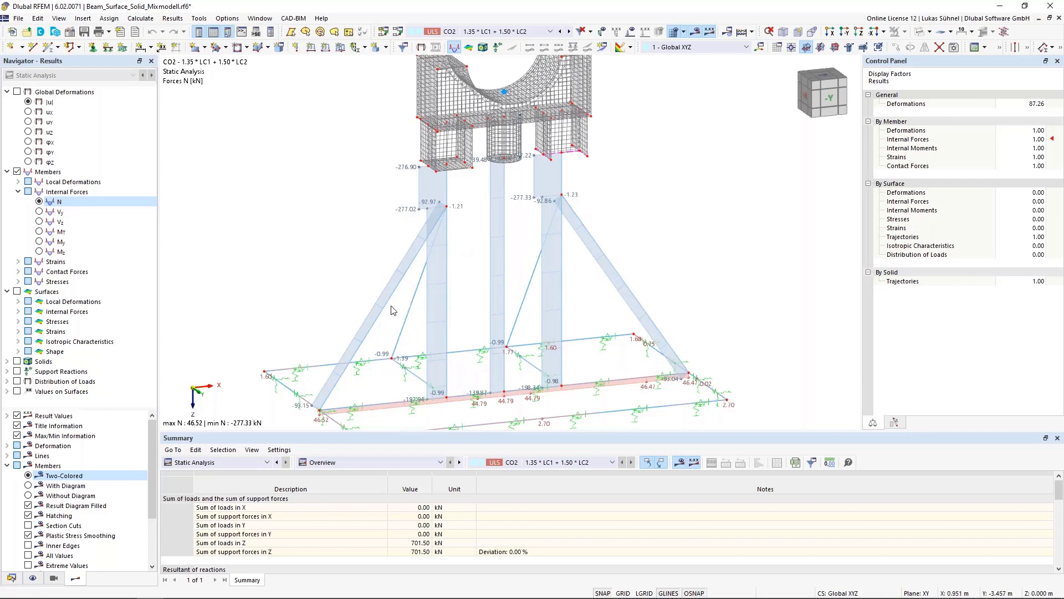
Step: Activate the Structure Stability add-on in the base data of the Beam_Surface_Solid_Mixmodell.rf6 model
click(11, 577)
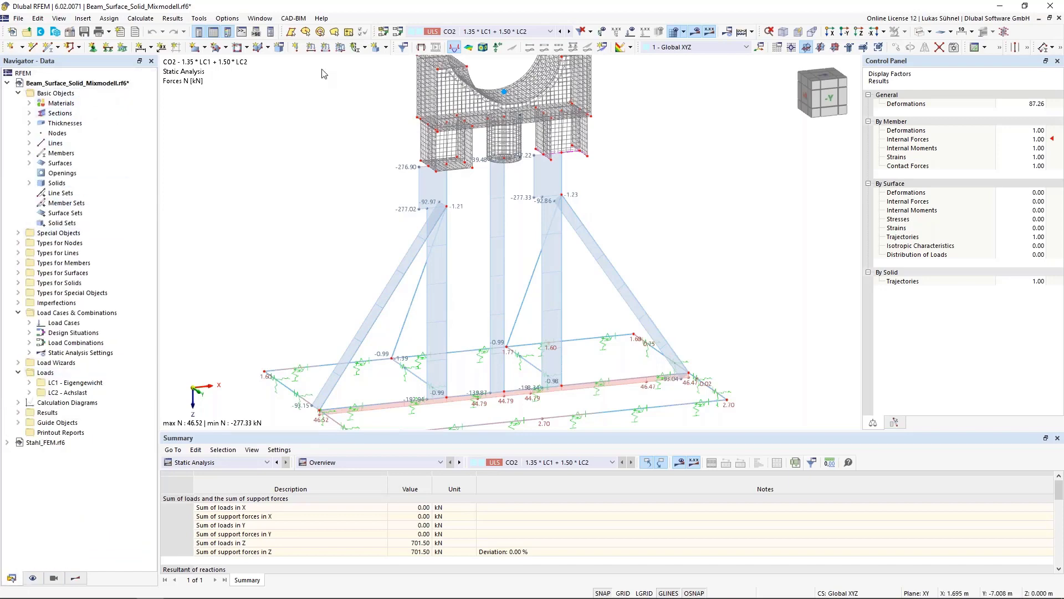
right_click(70, 83)
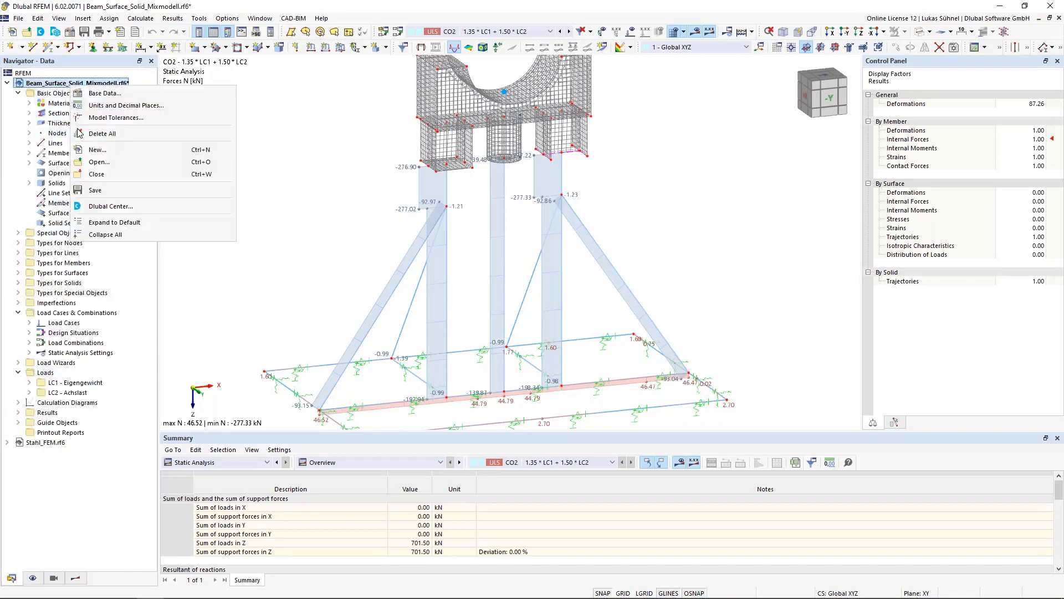
click(108, 112)
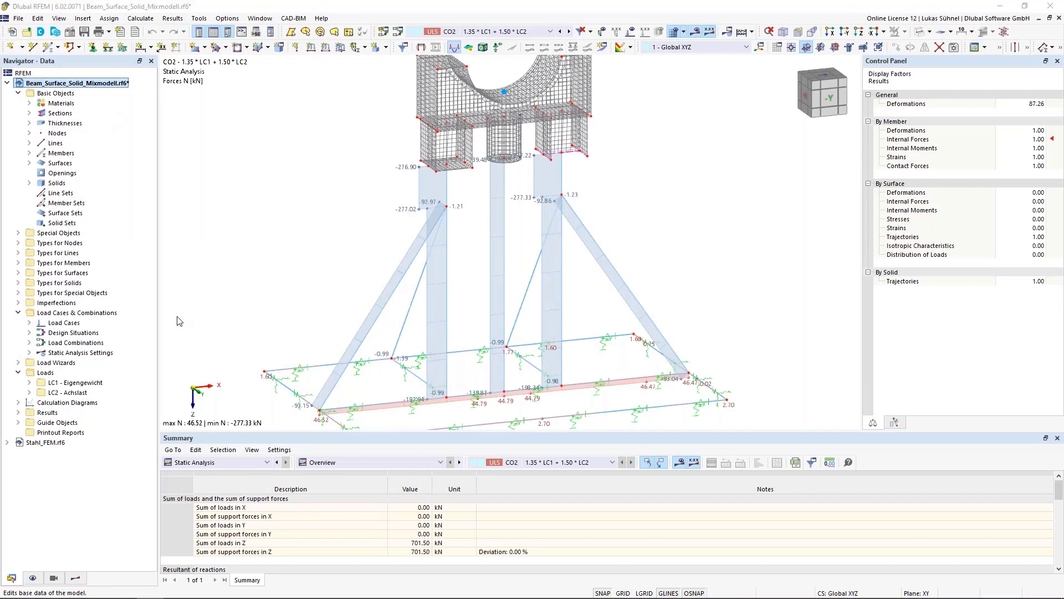
click(351, 91)
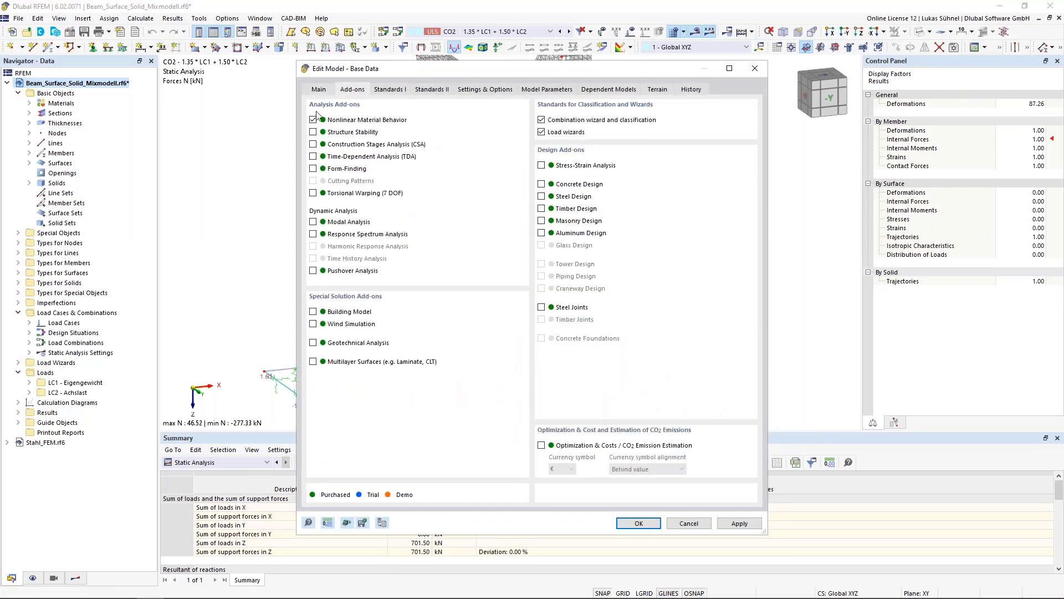
click(313, 132)
click(638, 523)
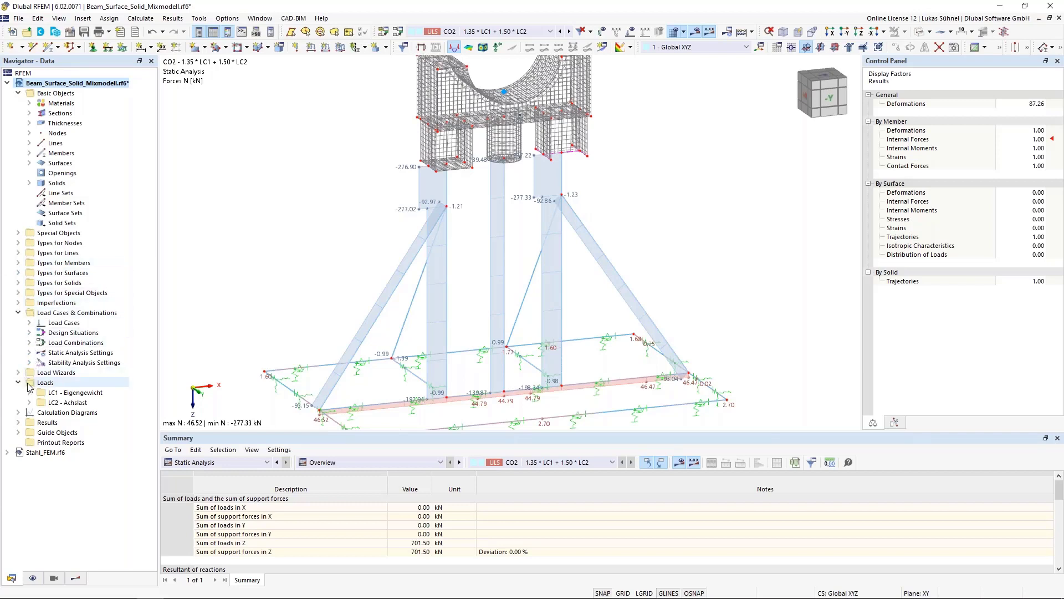
Step: Enable the critical load calculation for load combination CO2 with stability settings ST1 (linear eigenvalue method, Lanczos) and calculate it
click(29, 343)
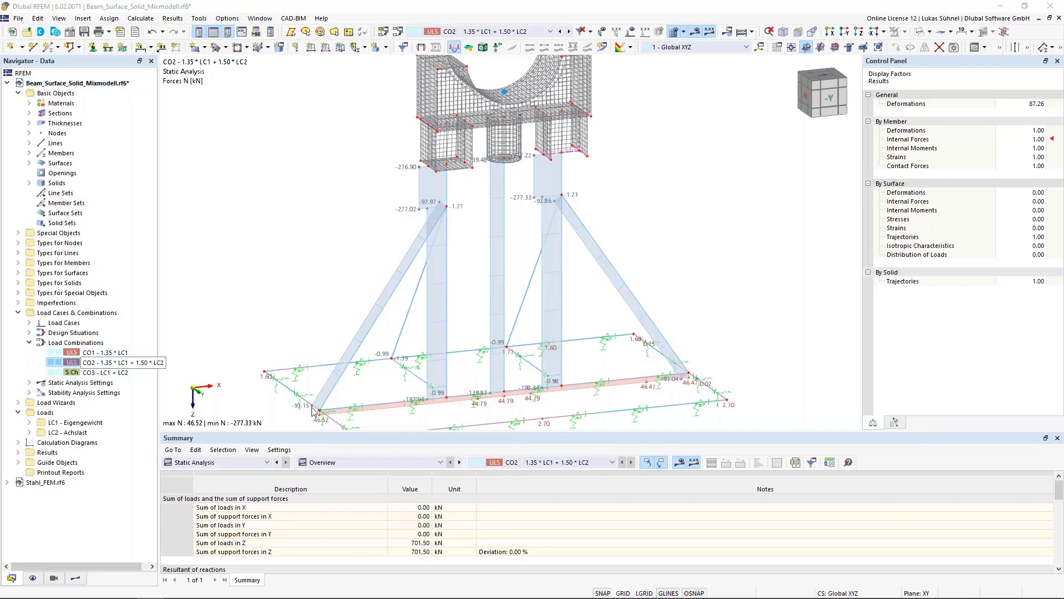
double_click(105, 362)
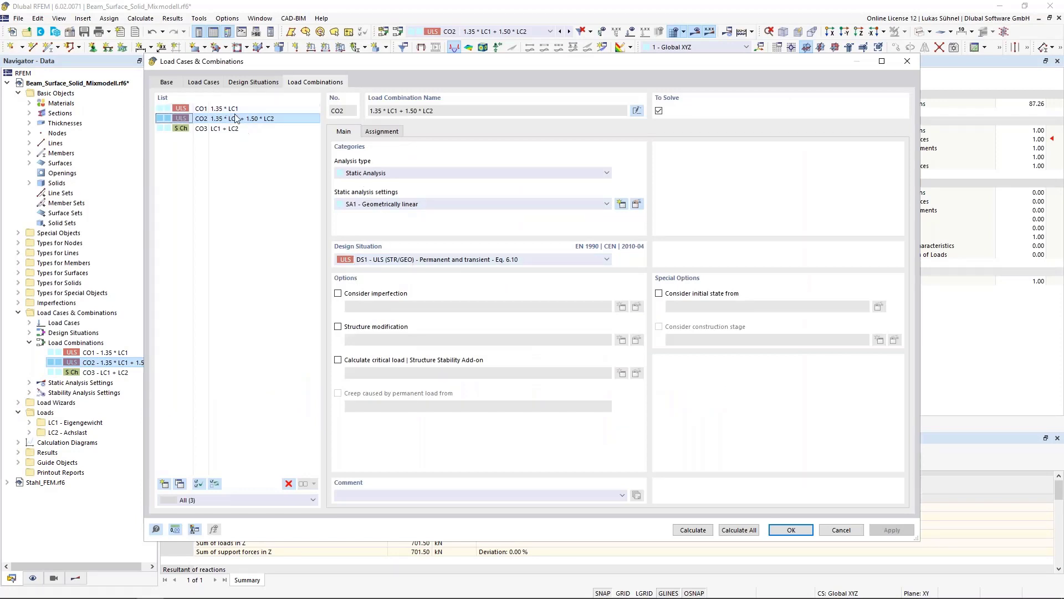
click(373, 361)
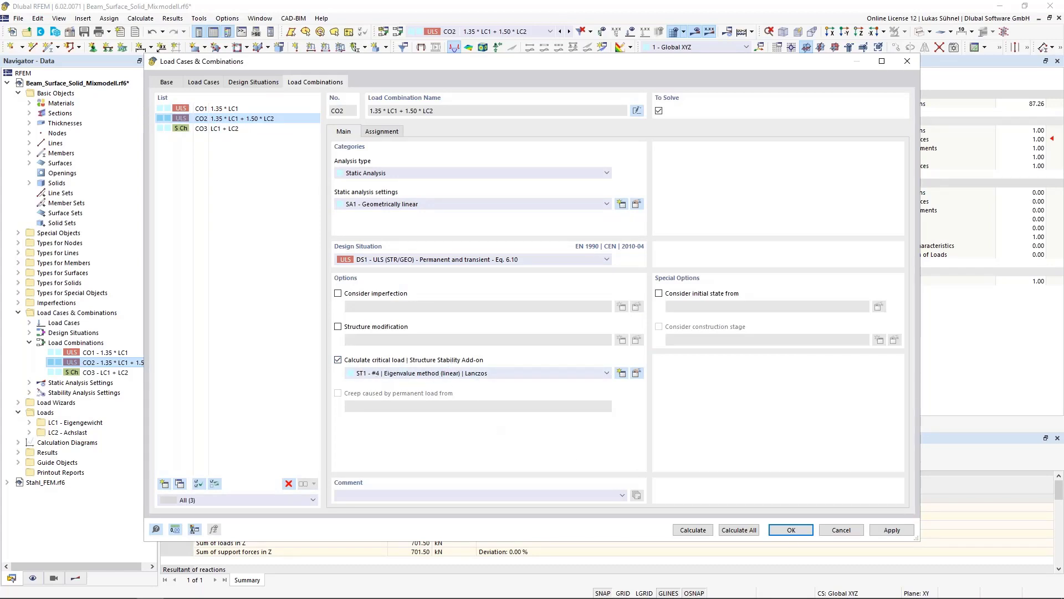
click(693, 530)
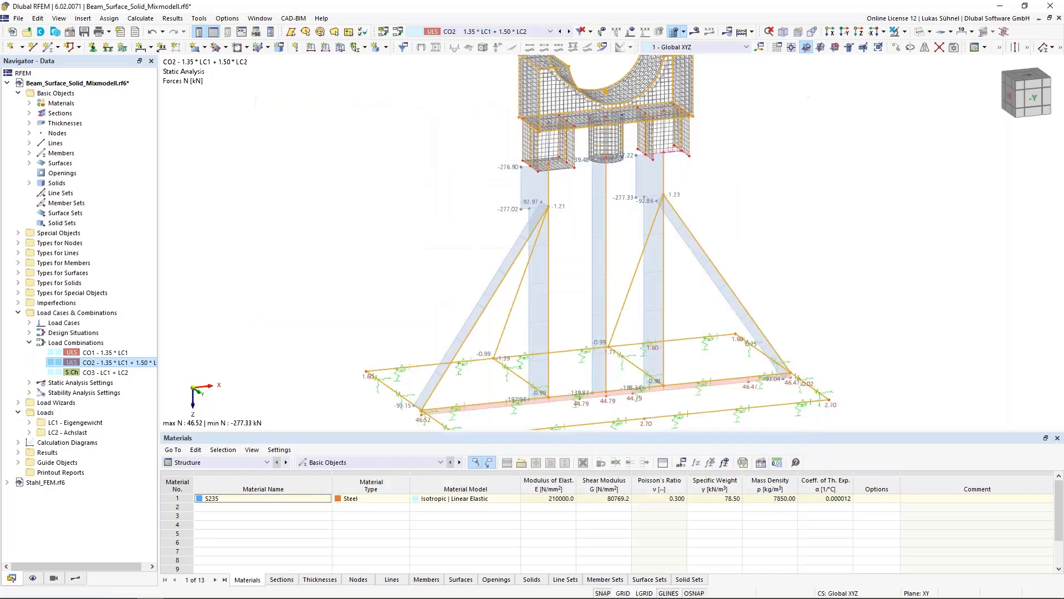
Step: Switch the results table to Stability Analysis and view the critical load factors and mode shapes of modes 1 and 4
scroll(403, 155, down, 3)
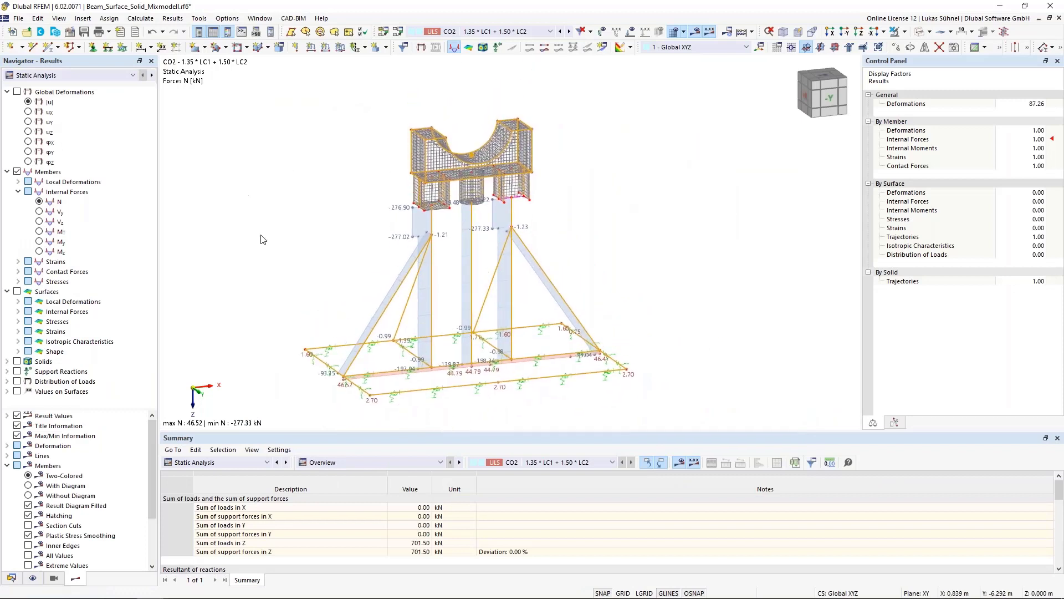
click(214, 463)
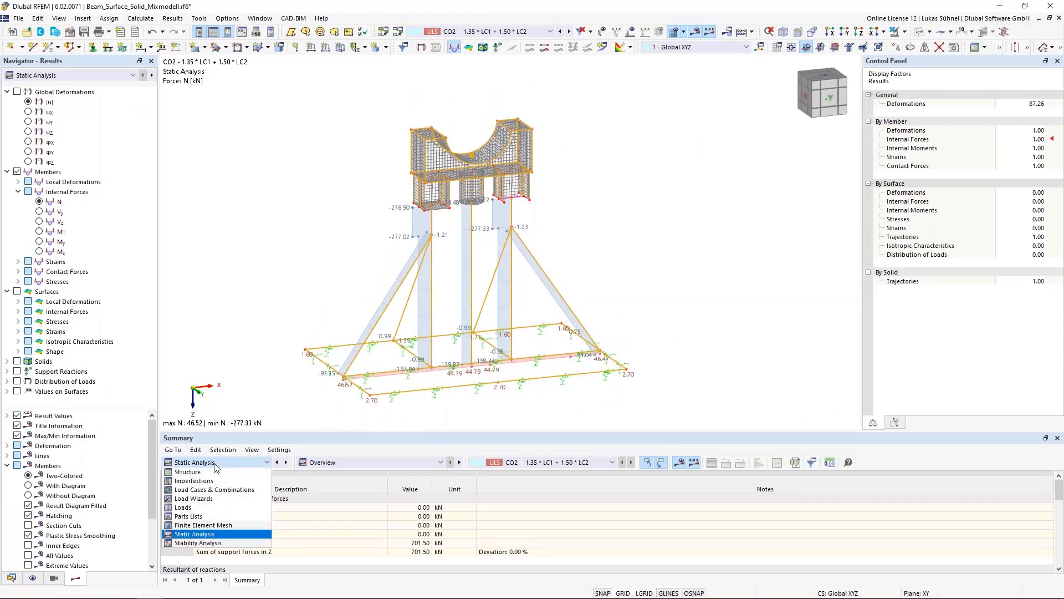
click(192, 544)
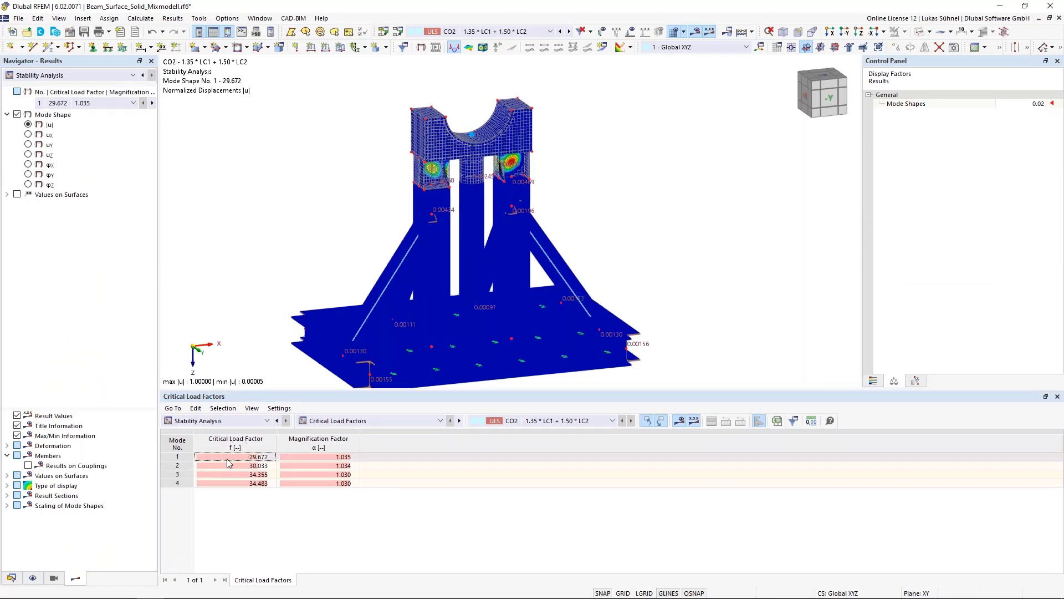
click(227, 458)
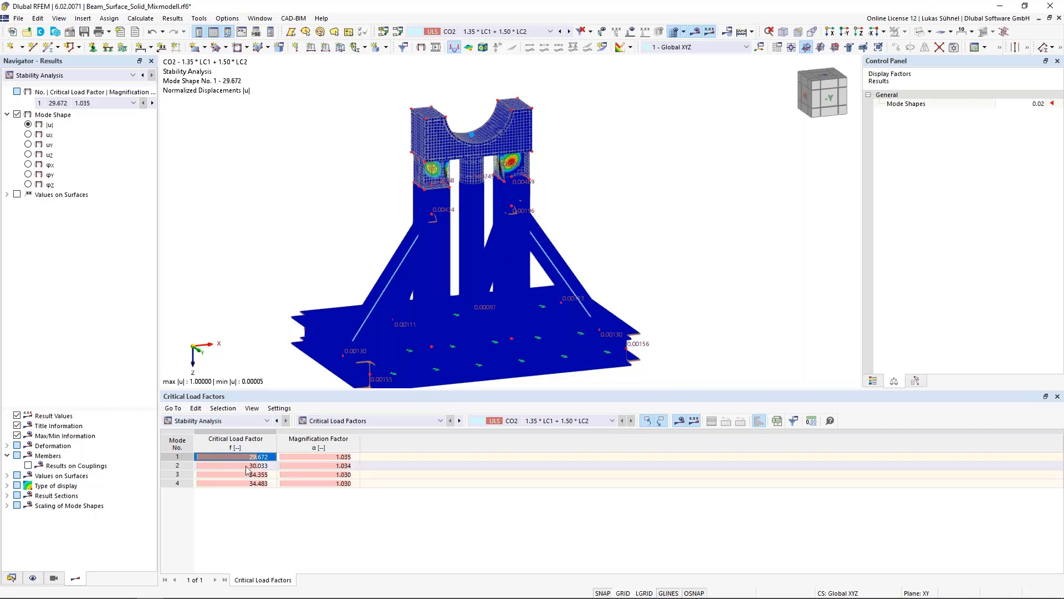
click(236, 483)
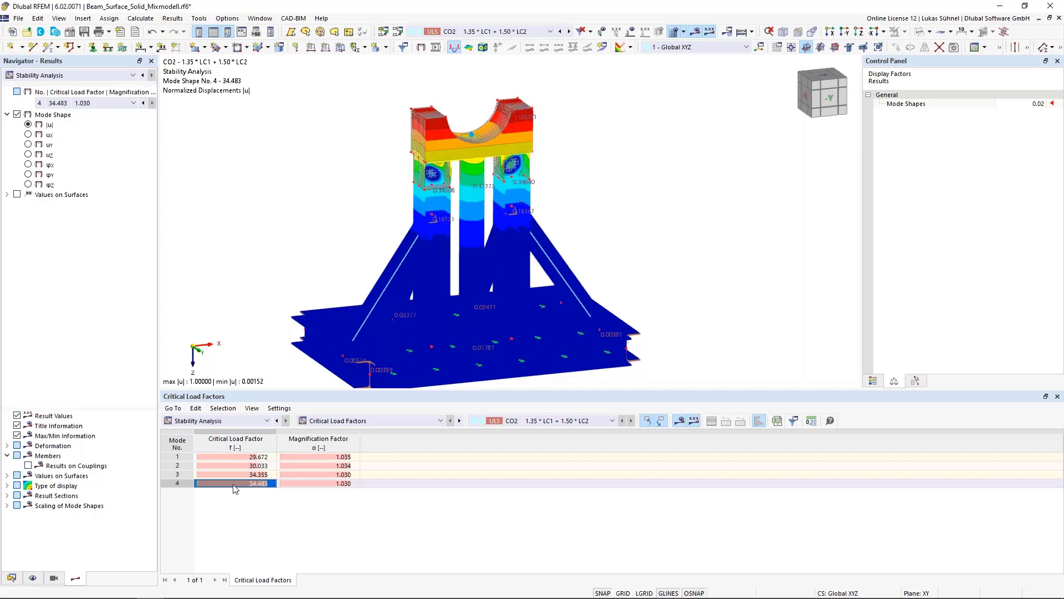
Step: Set the mode shape display factor to 0.27 and examine the buckling shape of mode 4 from several sides
ctrl+middle_drag(246, 261, 398, 240)
click(1024, 104)
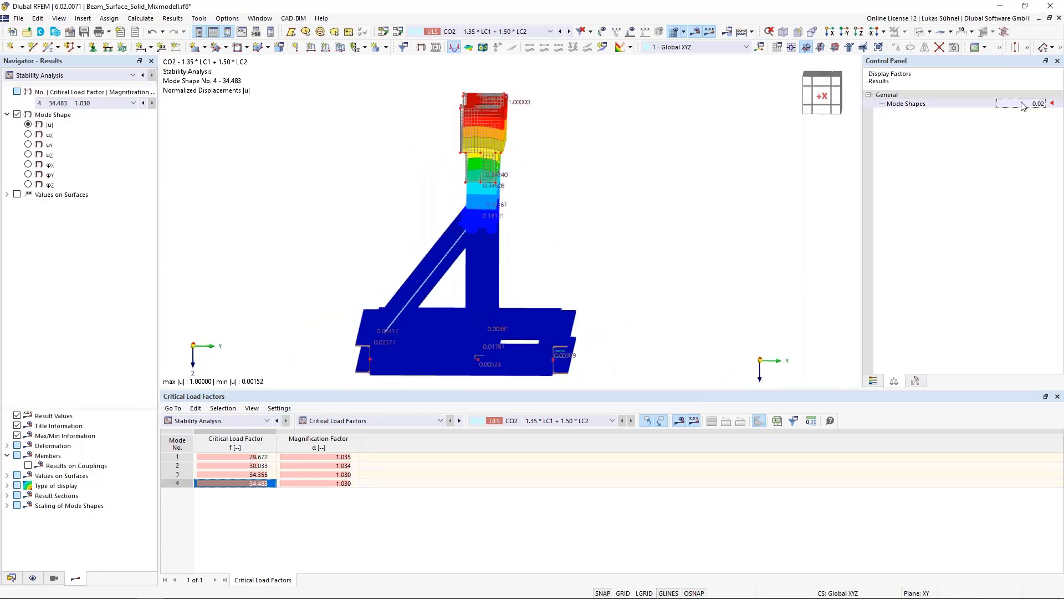
text(0.27)
key(Return)
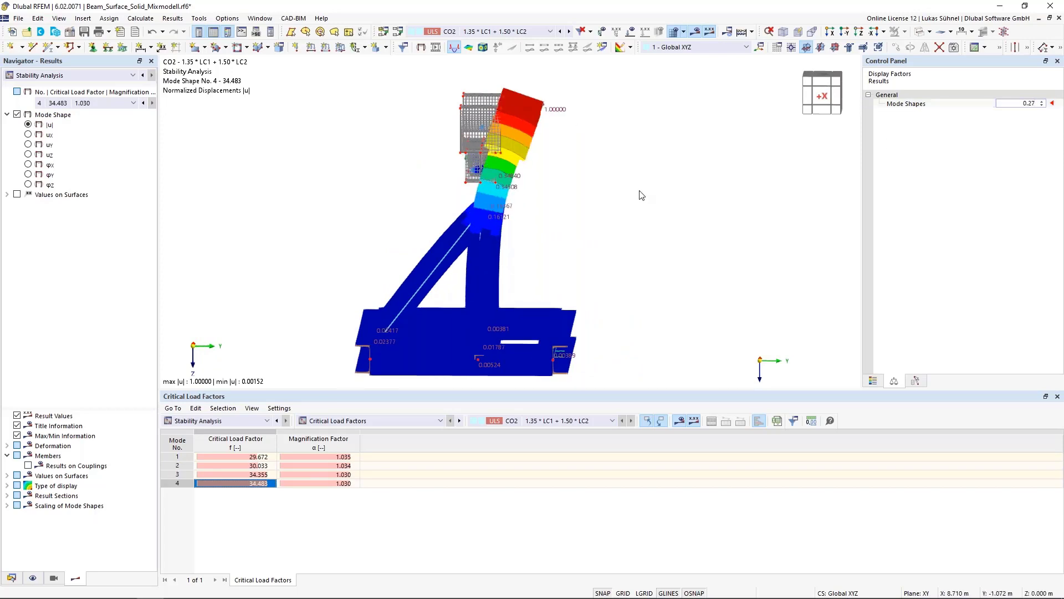
ctrl+middle_drag(634, 193, 580, 186)
scroll(491, 181, up, 2)
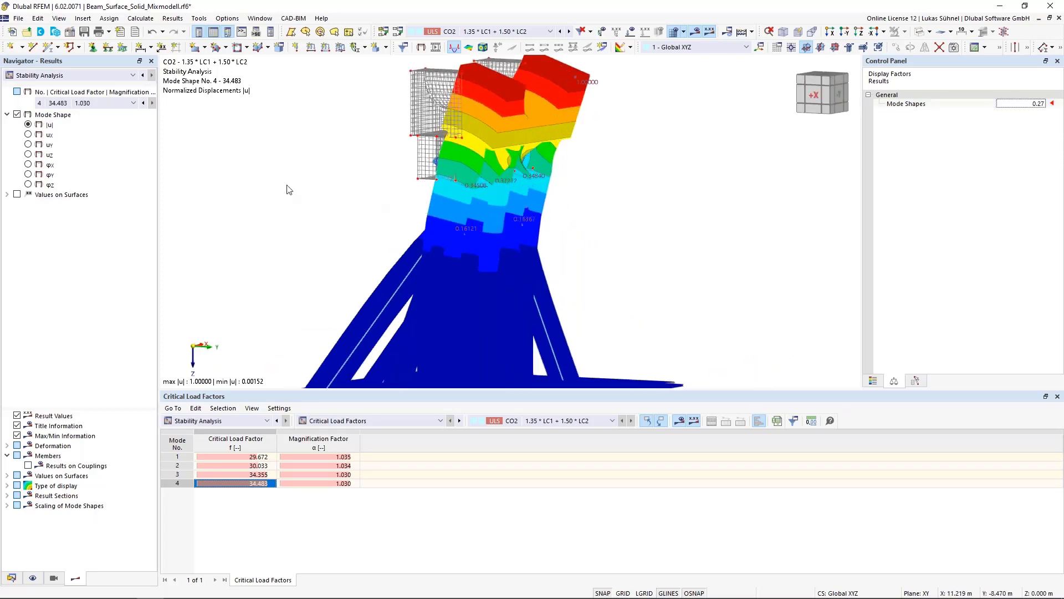
ctrl+middle_drag(286, 185, 487, 127)
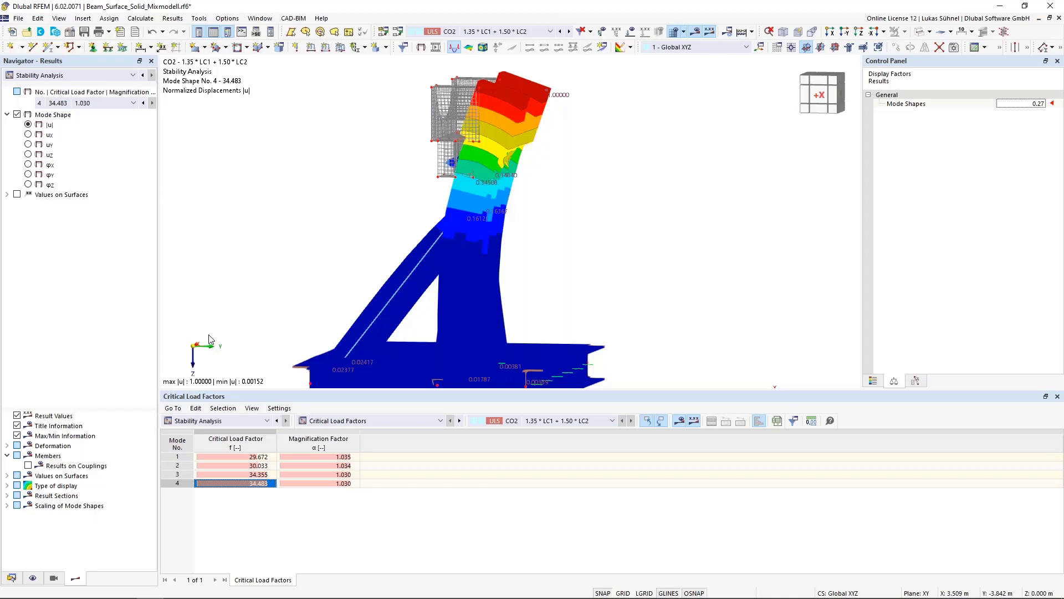
ctrl+middle_drag(528, 238, 418, 283)
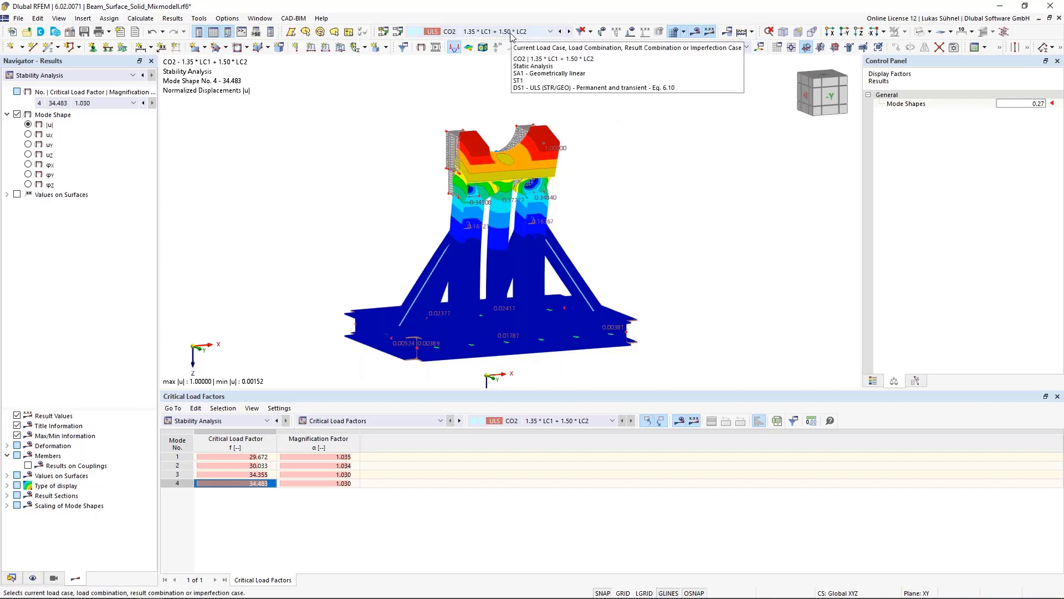
Step: Return to the static analysis results and view the global deformation |u| followed by the member axial forces N
click(127, 77)
click(56, 87)
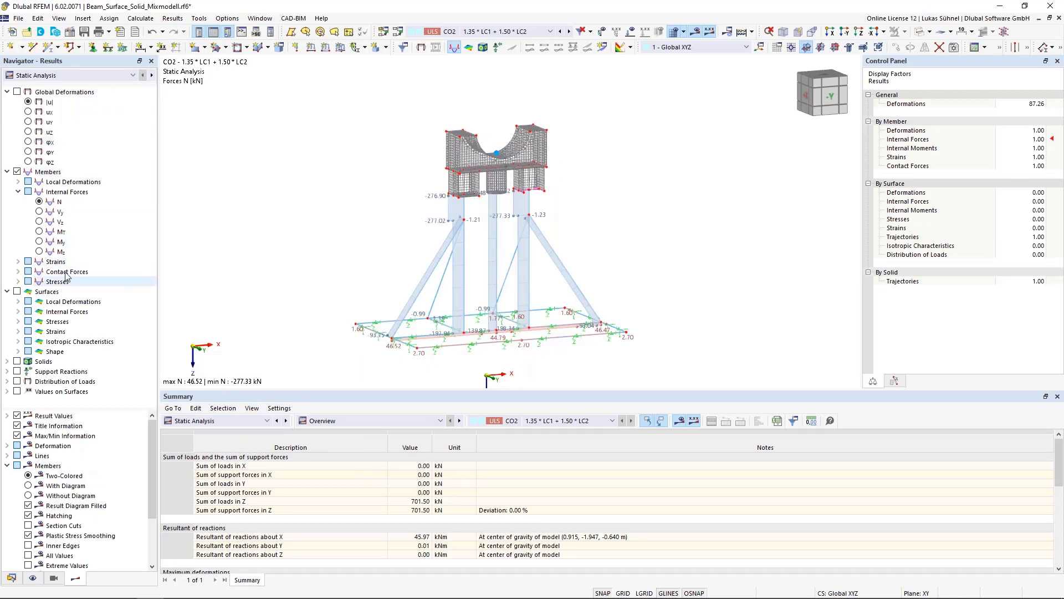
click(28, 102)
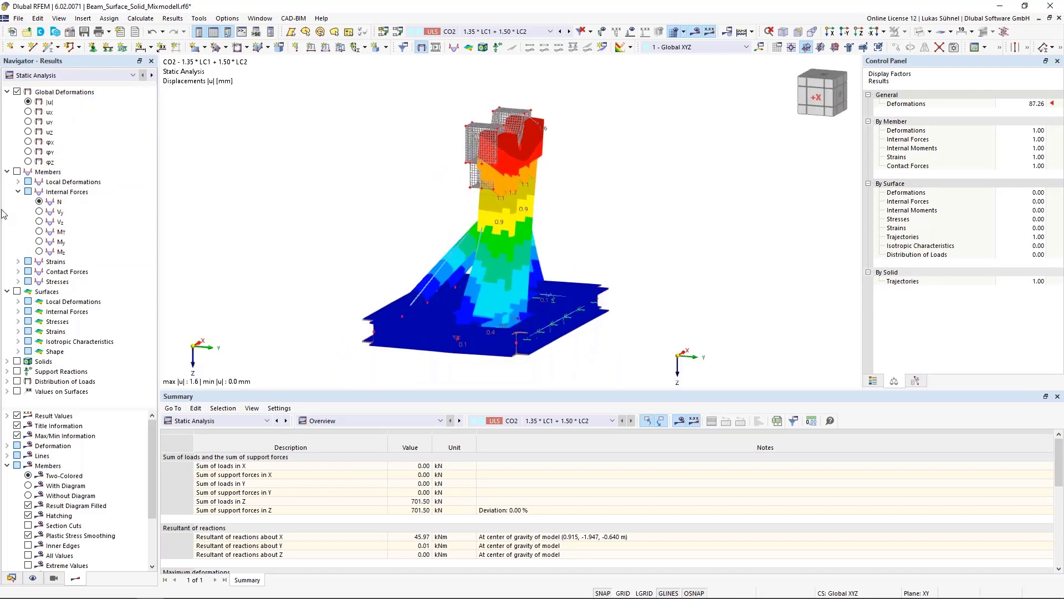
click(38, 203)
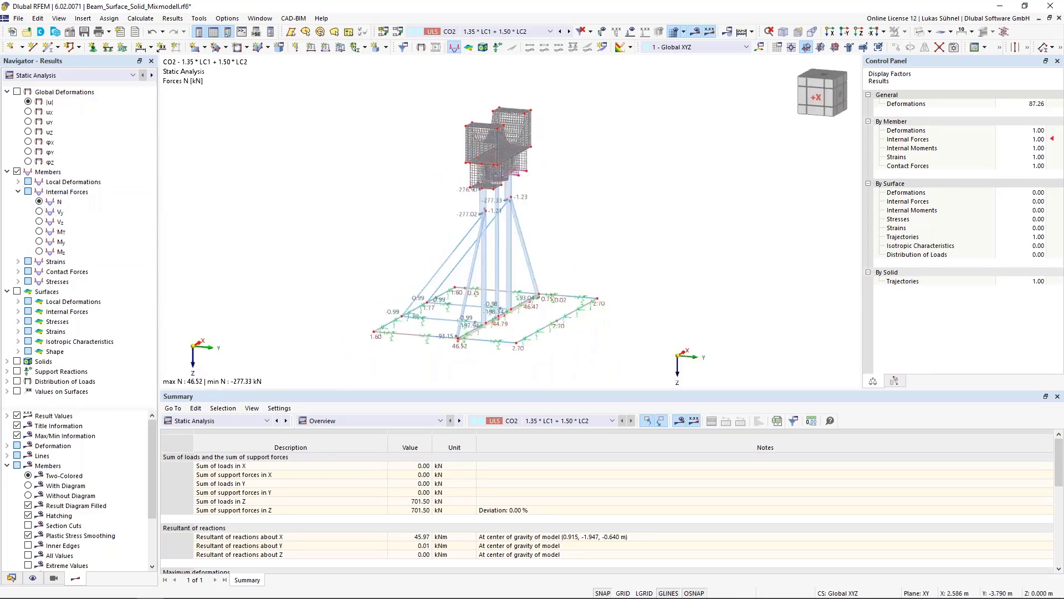
Step: Display the surface basic internal moments mx together with the member results and examine them on the connection plates
click(18, 312)
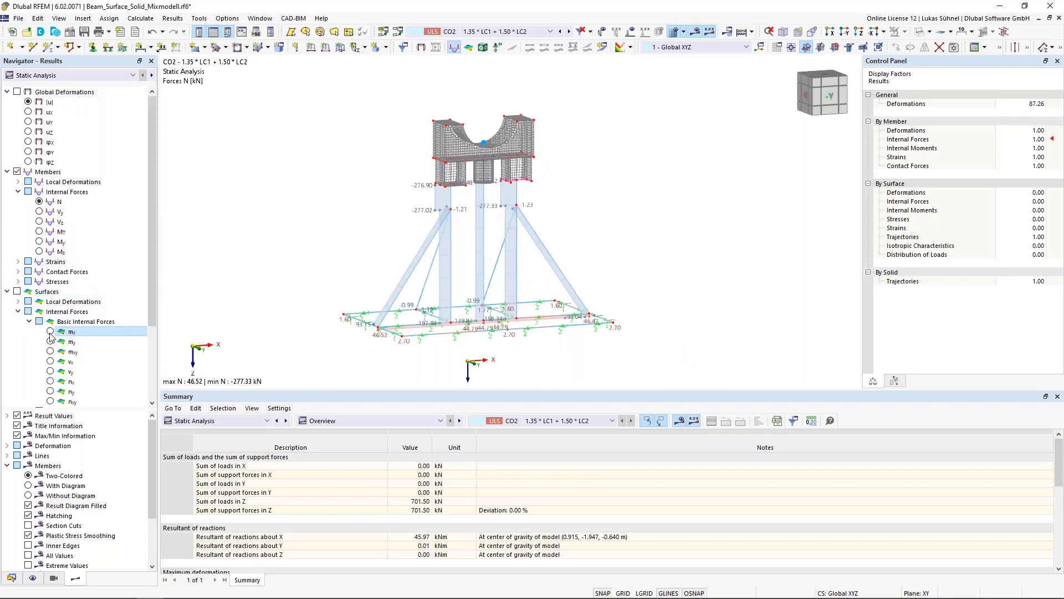
click(50, 331)
scroll(458, 167, up, 3)
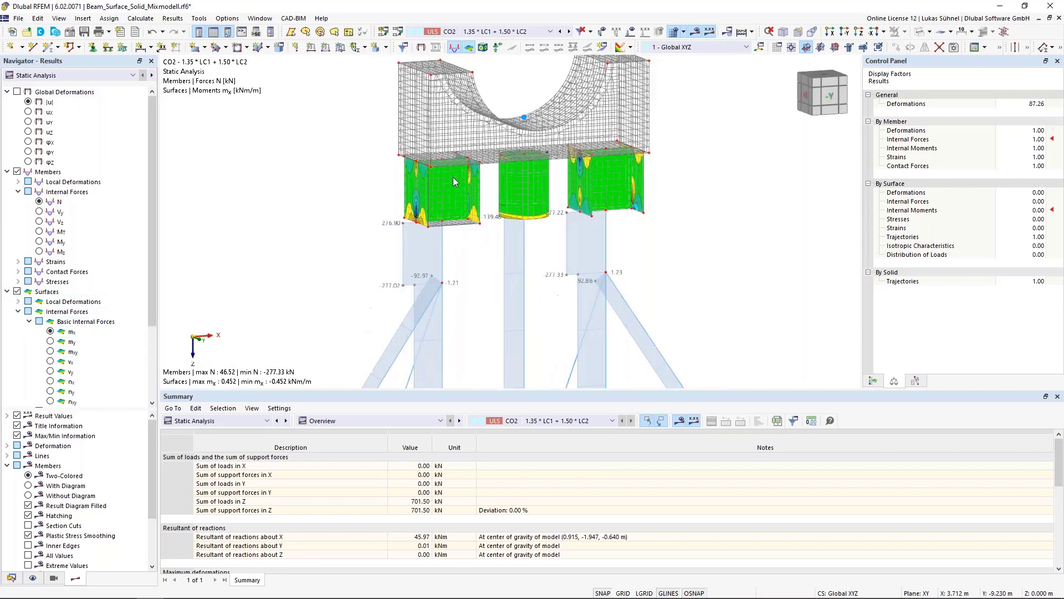
scroll(453, 177, down, 3)
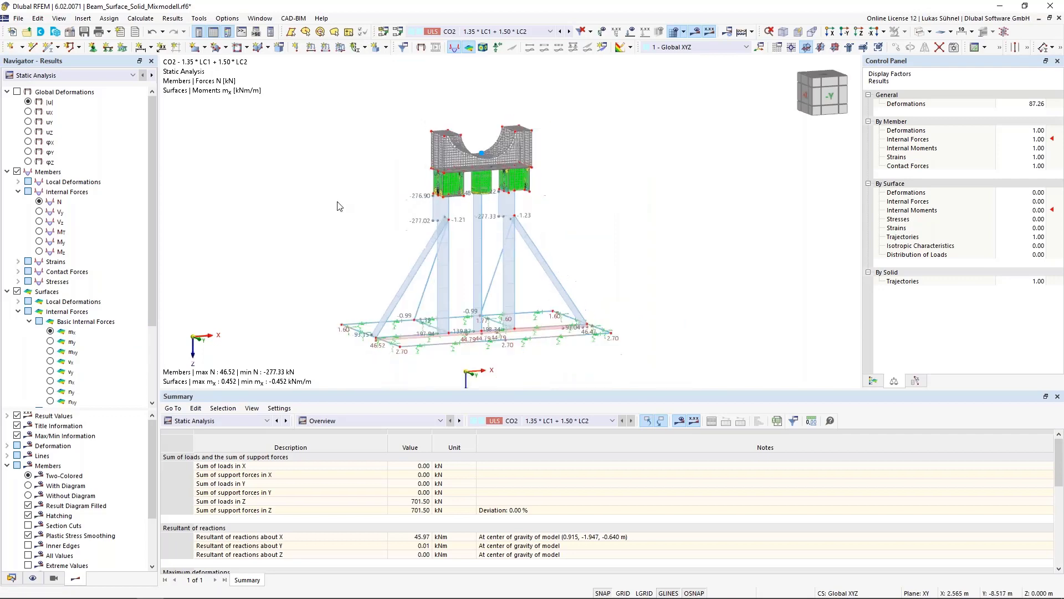
Step: Display the members' elastic equivalent stress according to von Mises
click(18, 192)
click(19, 222)
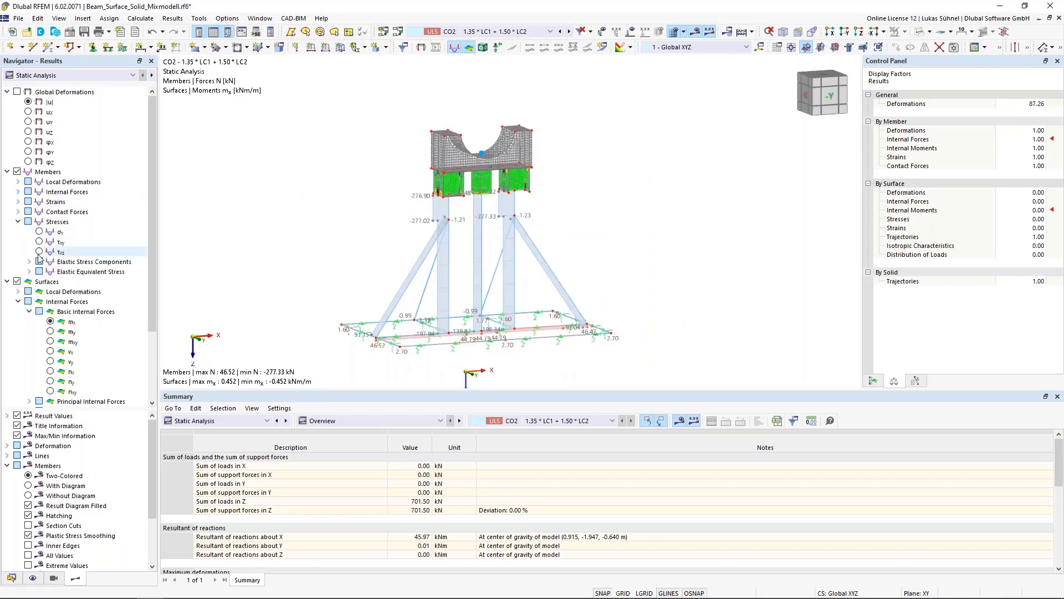
click(29, 272)
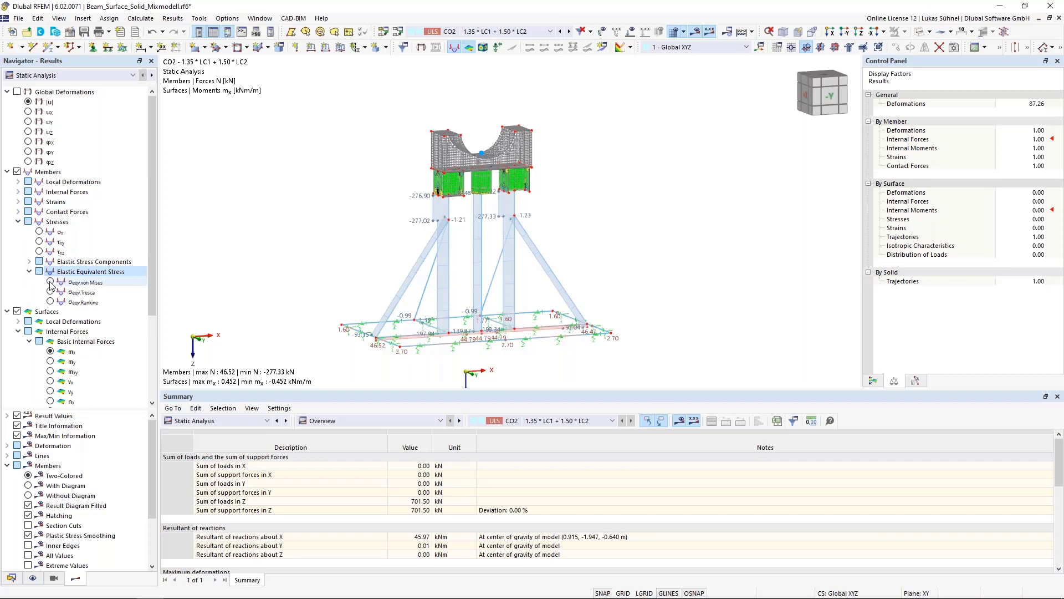
click(50, 282)
middle_drag(283, 300, 324, 290)
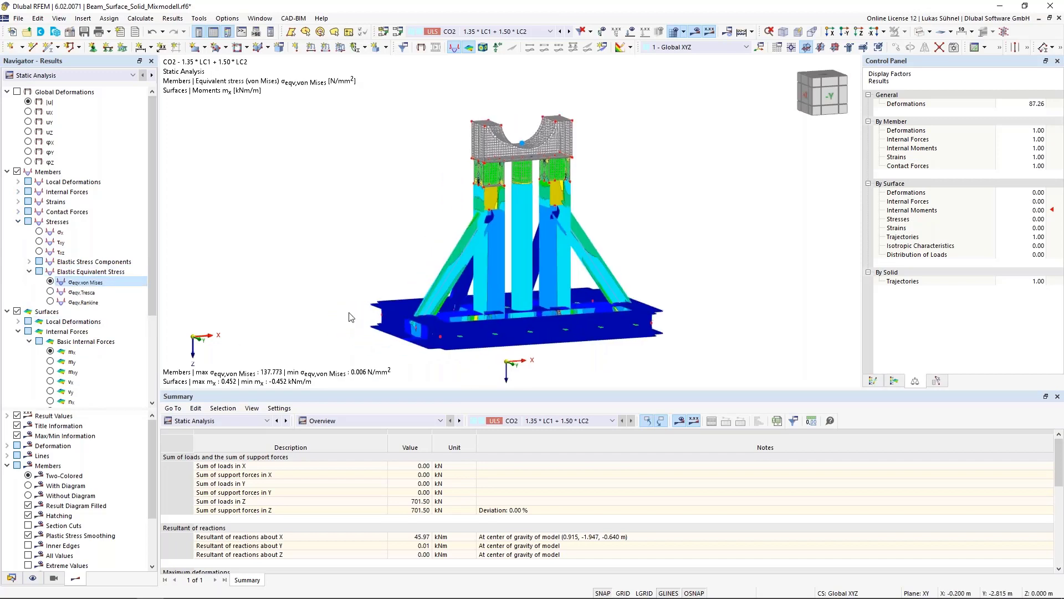
Step: Switch the surface results to the maximum von Mises equivalent stresses
scroll(57, 305, down, 4)
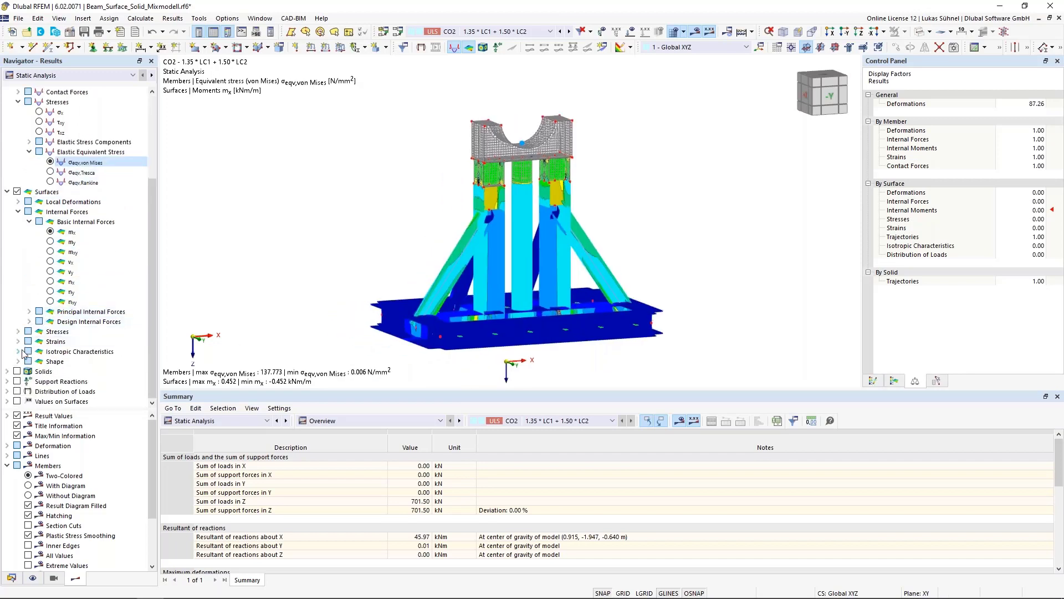
click(19, 332)
scroll(26, 334, down, 1)
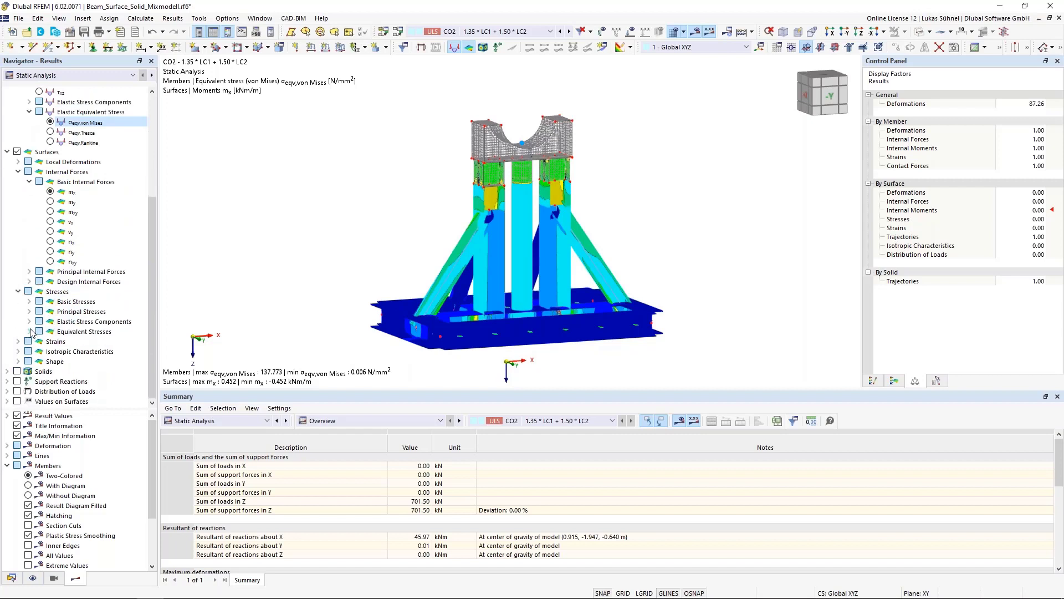
click(34, 332)
click(29, 332)
click(40, 341)
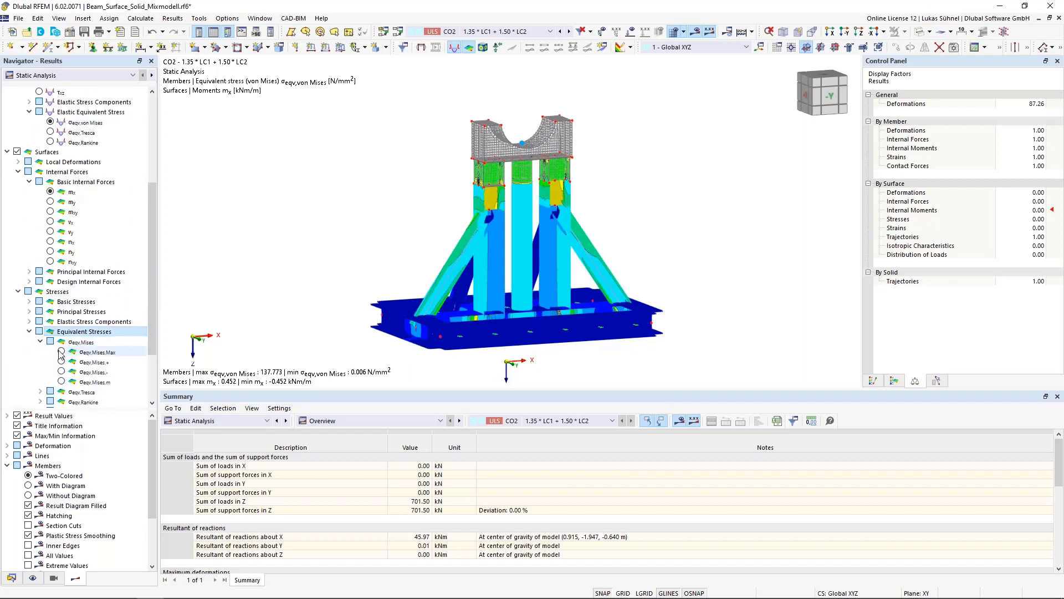
click(61, 353)
Step: Add the von Mises equivalent stresses of the solids to the displayed results
scroll(56, 349, down, 3)
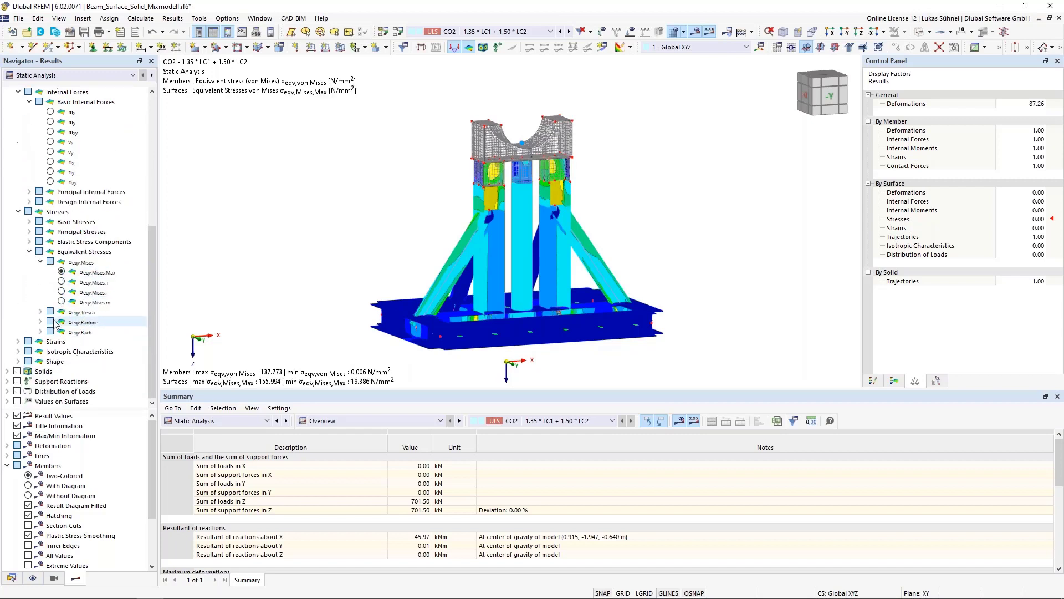
click(7, 371)
click(30, 361)
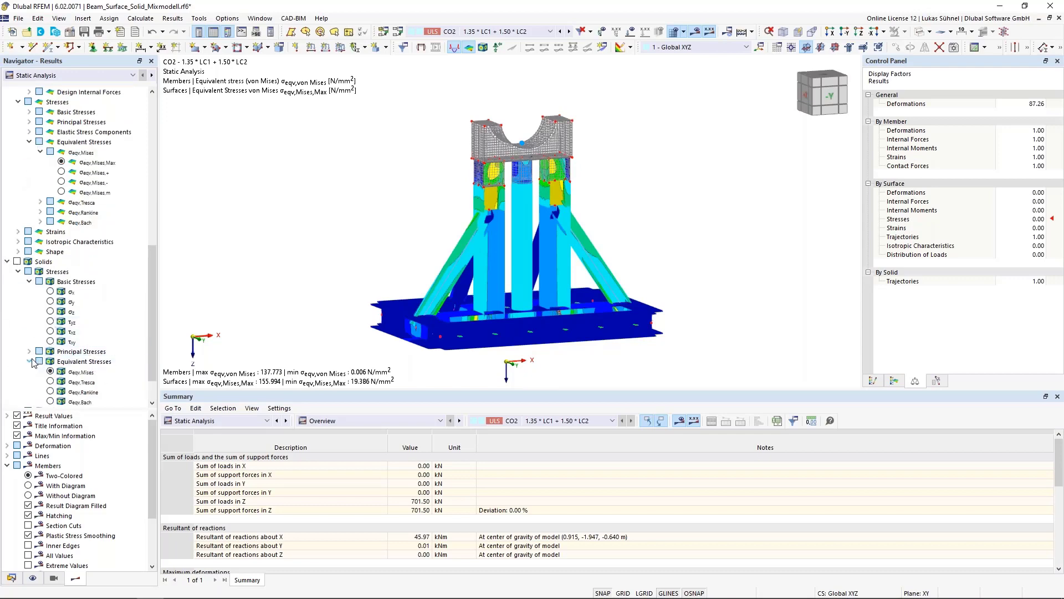
scroll(34, 363, down, 2)
click(50, 331)
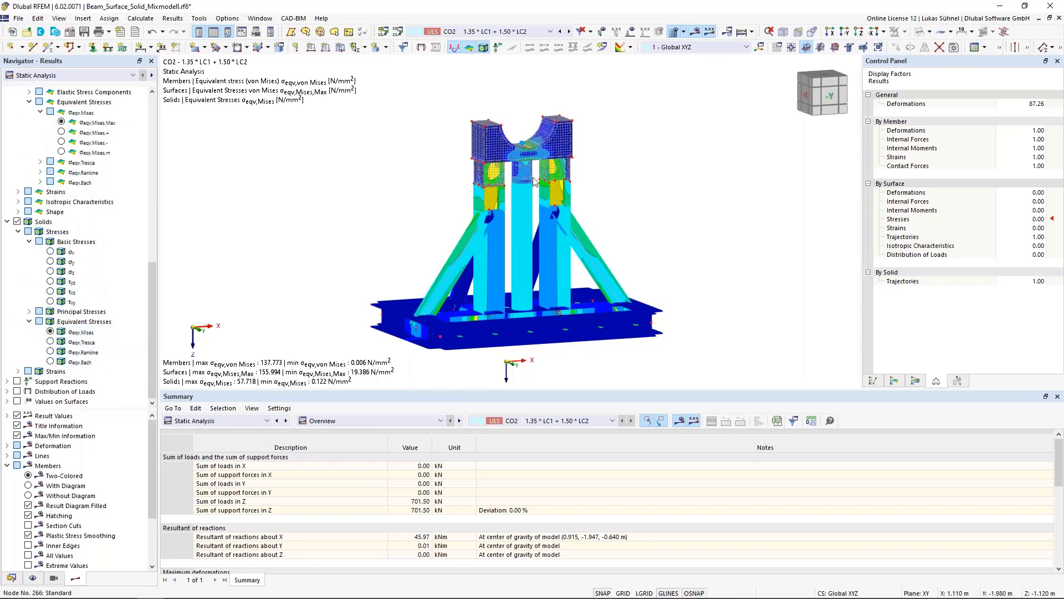
Step: Examine the von Mises stresses across members, surfaces and solids, and show the colour scale for the member equivalent stresses
scroll(533, 182, up, 3)
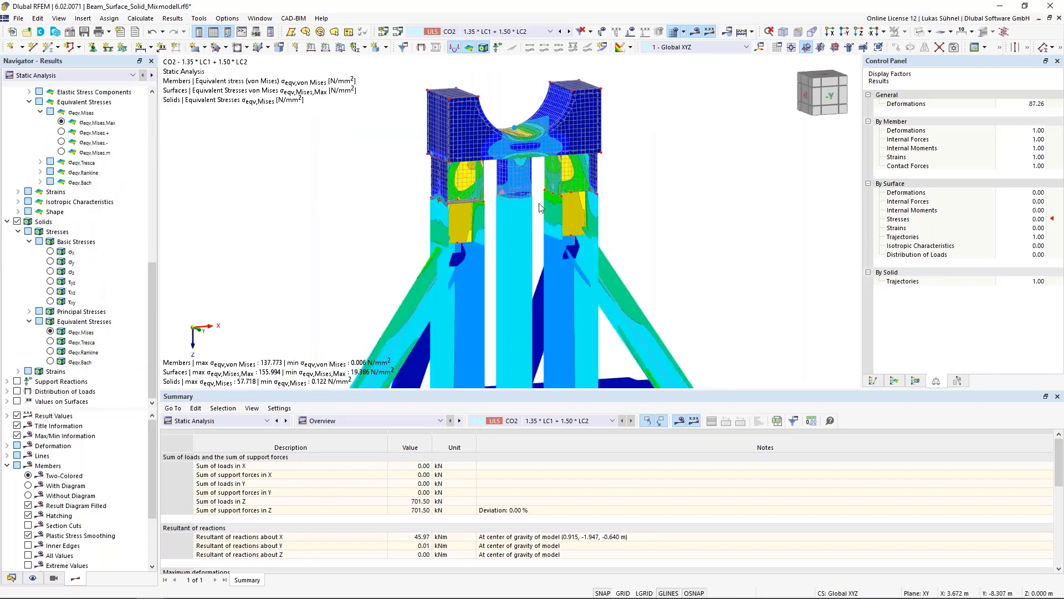
scroll(660, 205, down, 5)
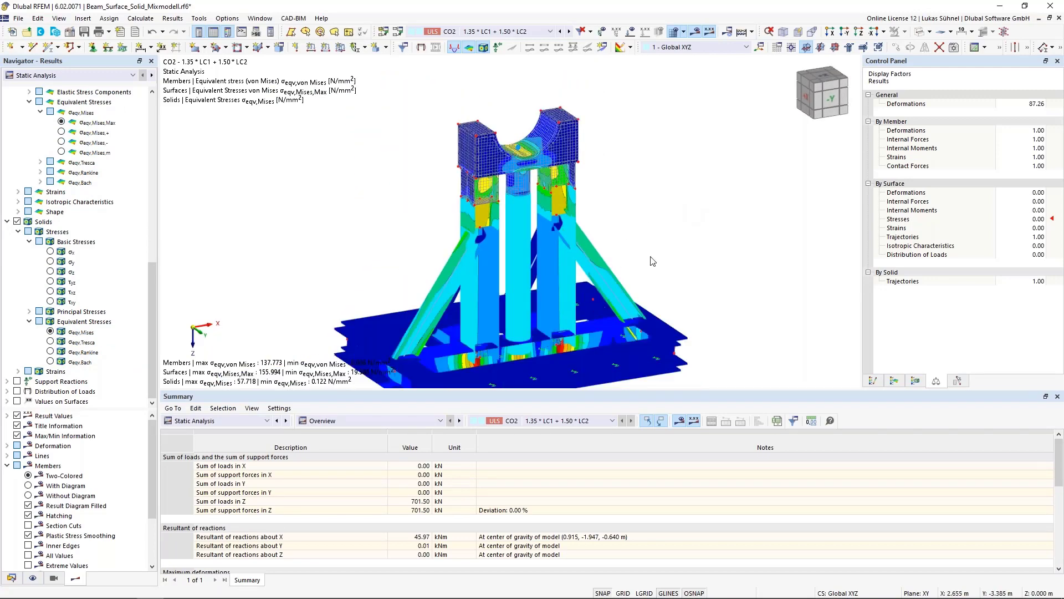
ctrl+middle_drag(651, 258, 576, 222)
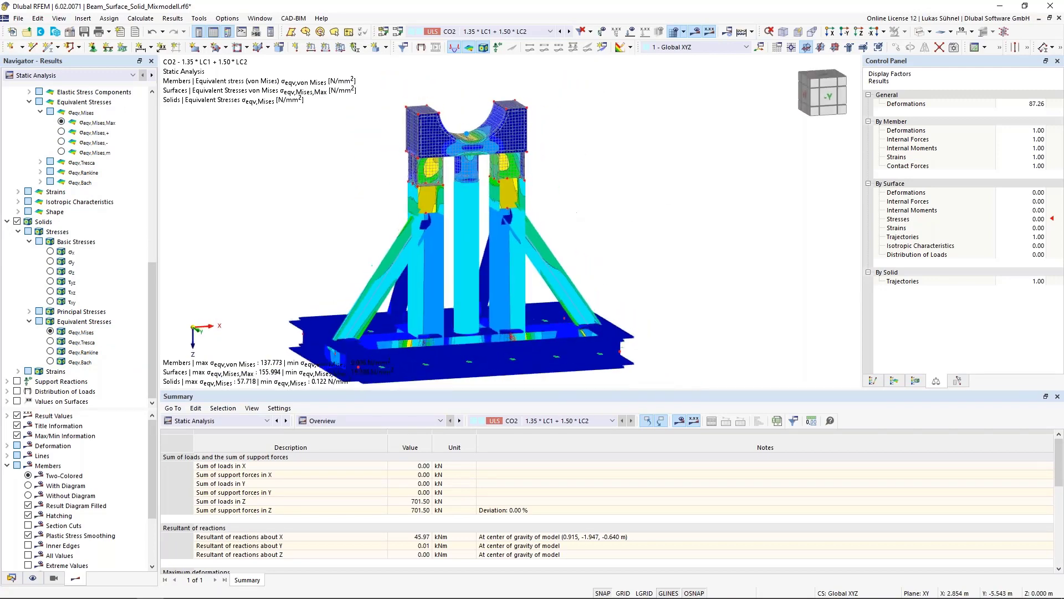
click(874, 380)
middle_drag(484, 271, 591, 239)
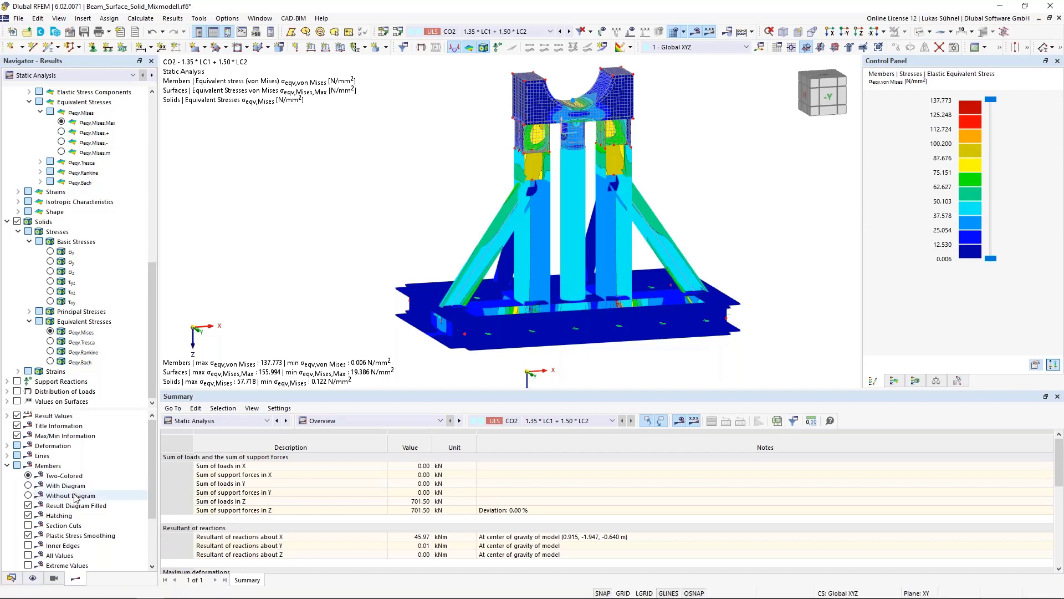
Step: Activate the Stress-Strain Analysis design add-on in the model's base data and check the standards settings
click(12, 577)
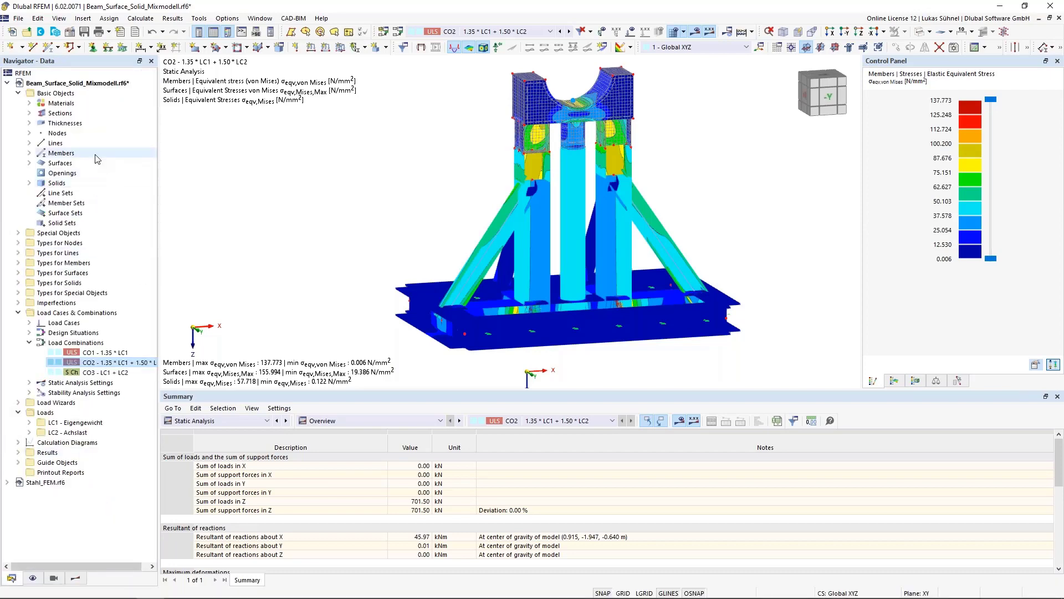
right_click(58, 82)
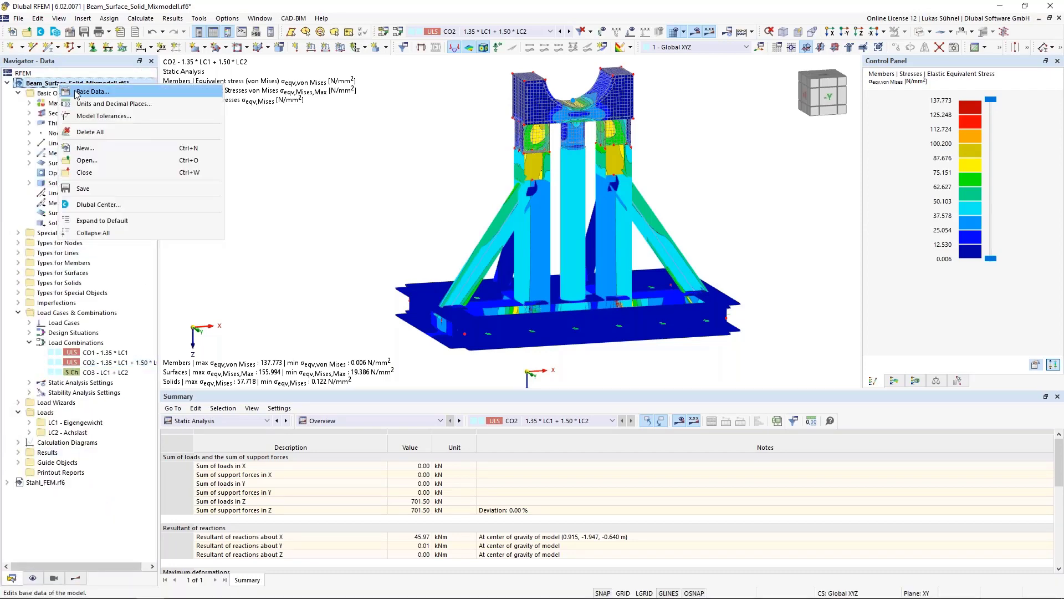
click(82, 91)
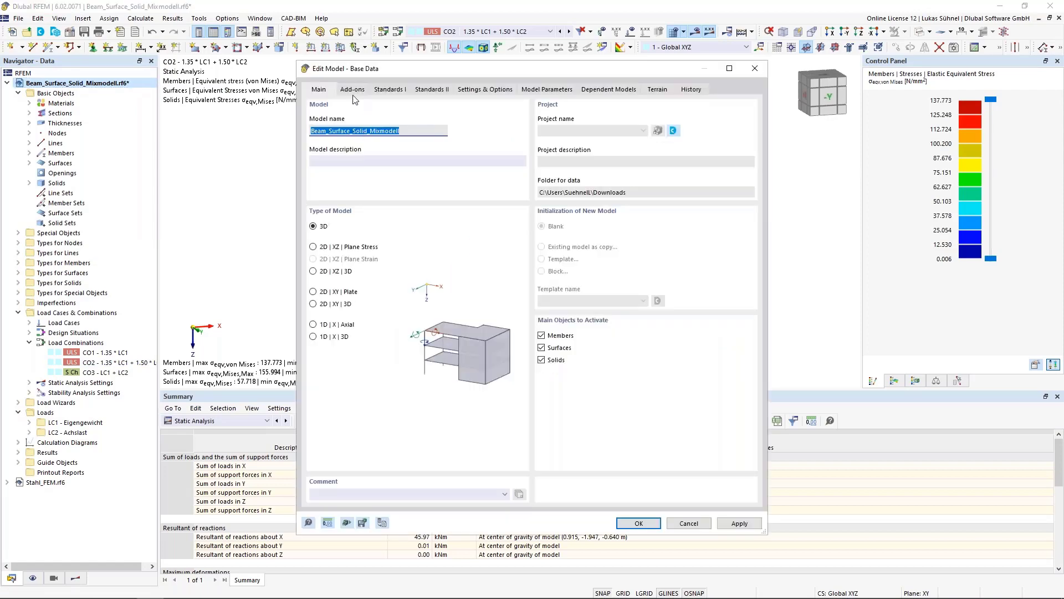
click(353, 89)
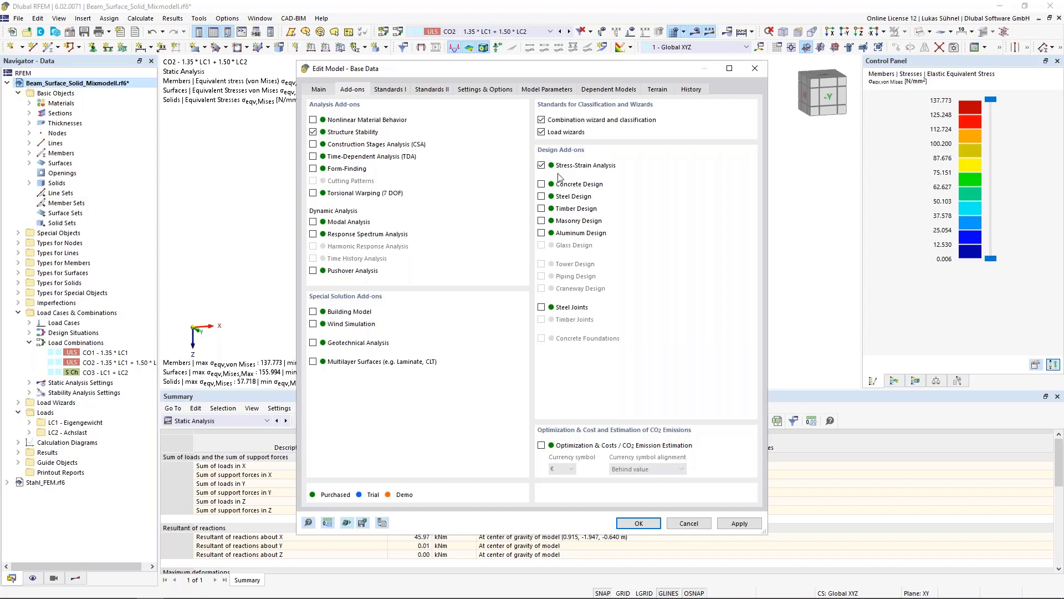
click(393, 89)
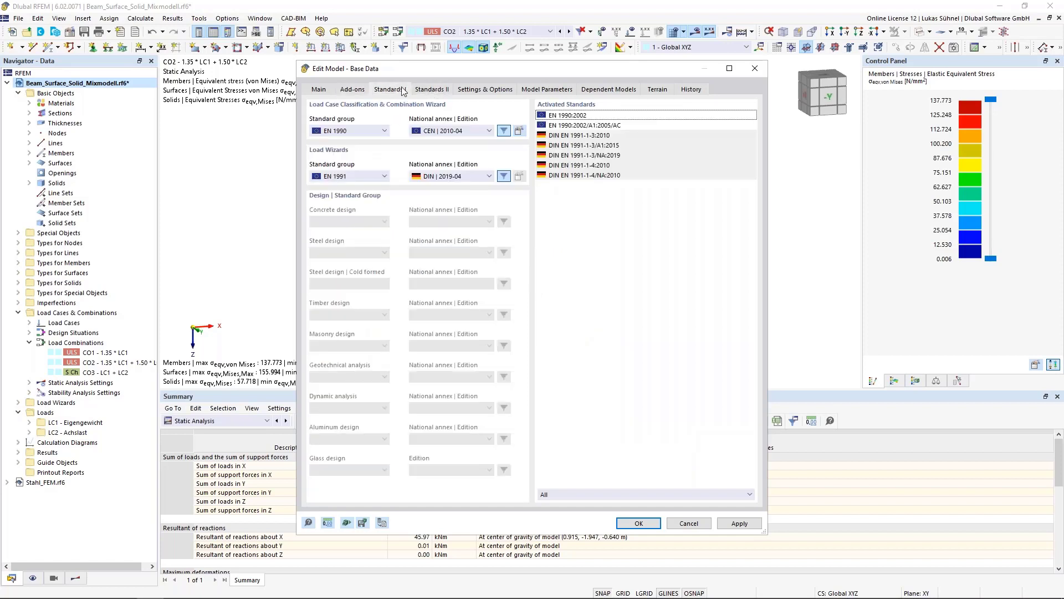
click(352, 89)
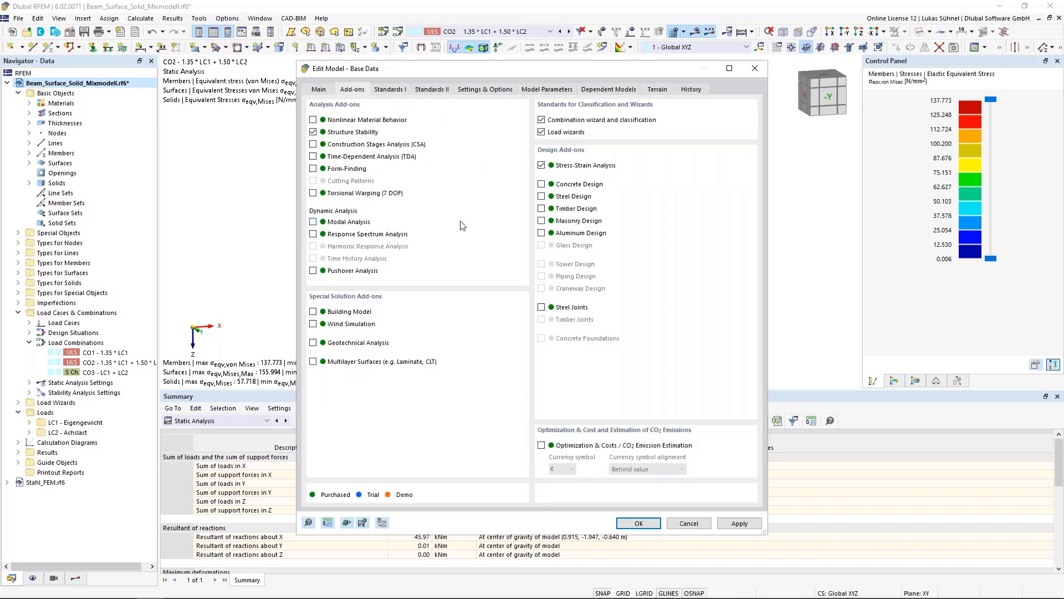
click(389, 89)
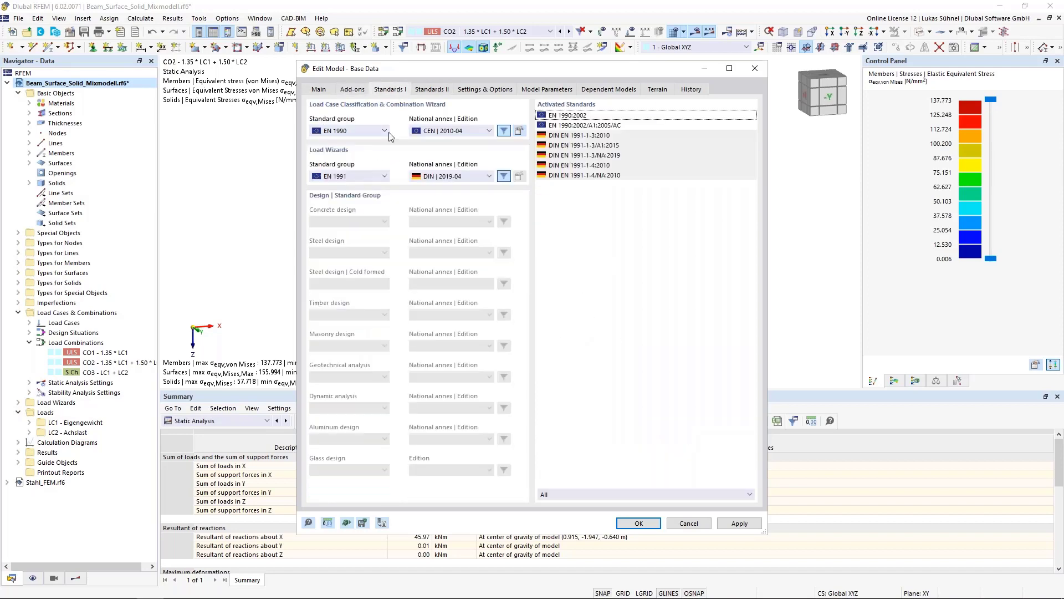
click(349, 91)
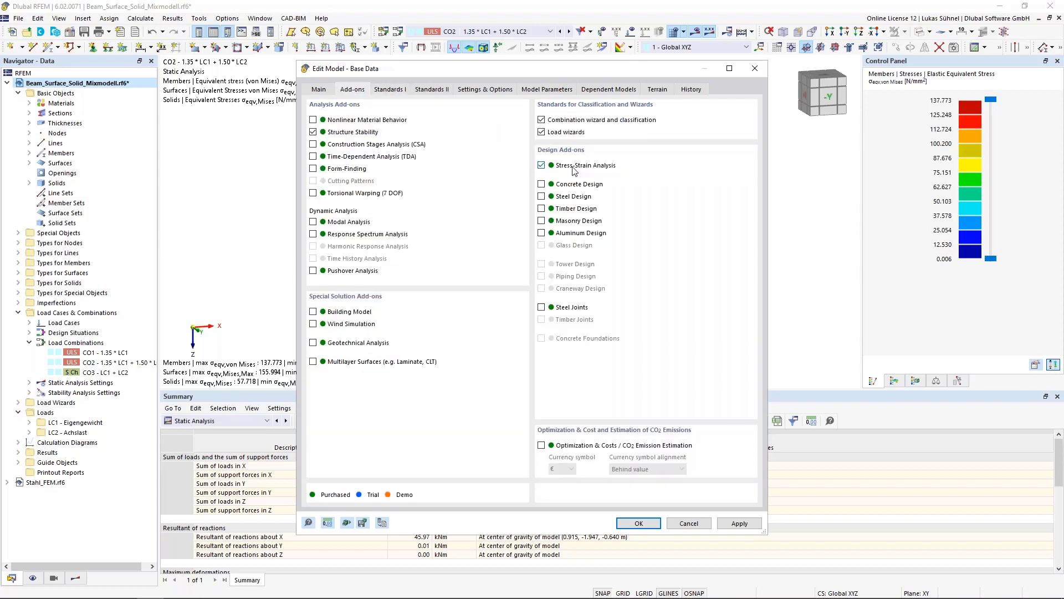
click(639, 524)
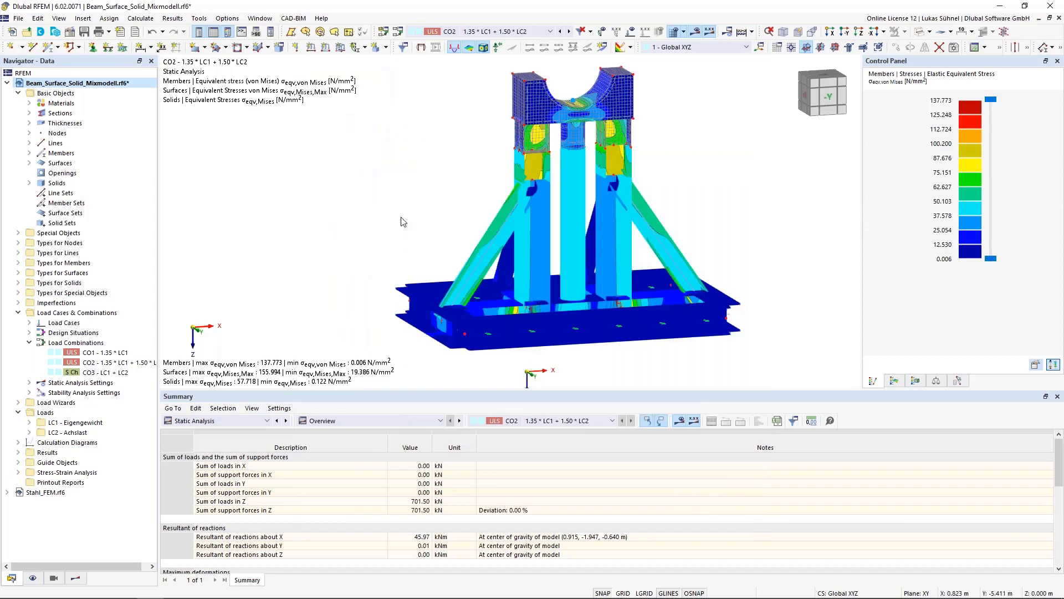
Step: Show the Stress-Strain Analysis input data and look through its design situations, objects to analyze and materials
click(258, 421)
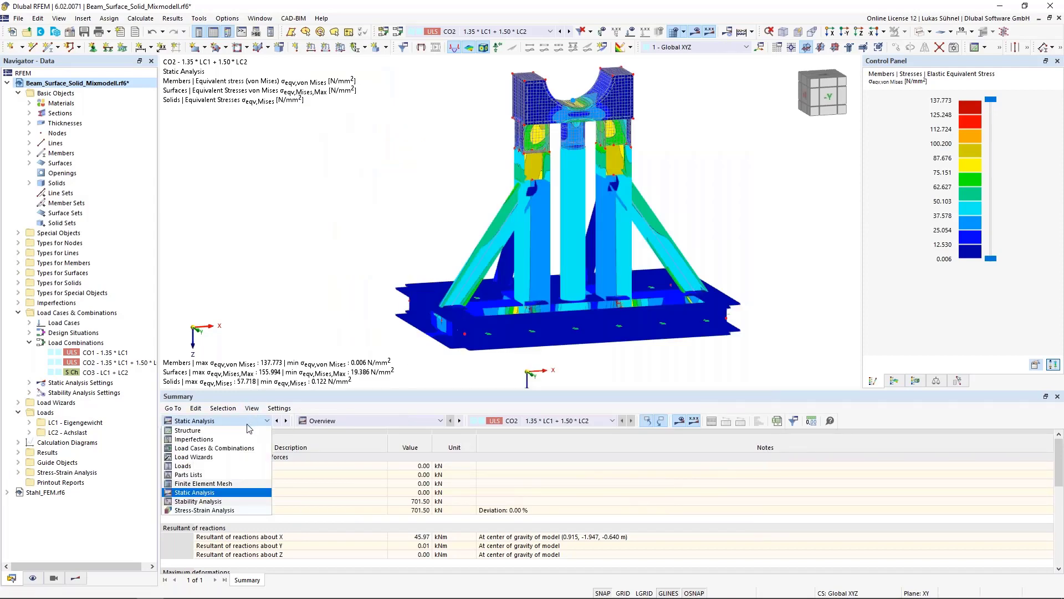
click(197, 510)
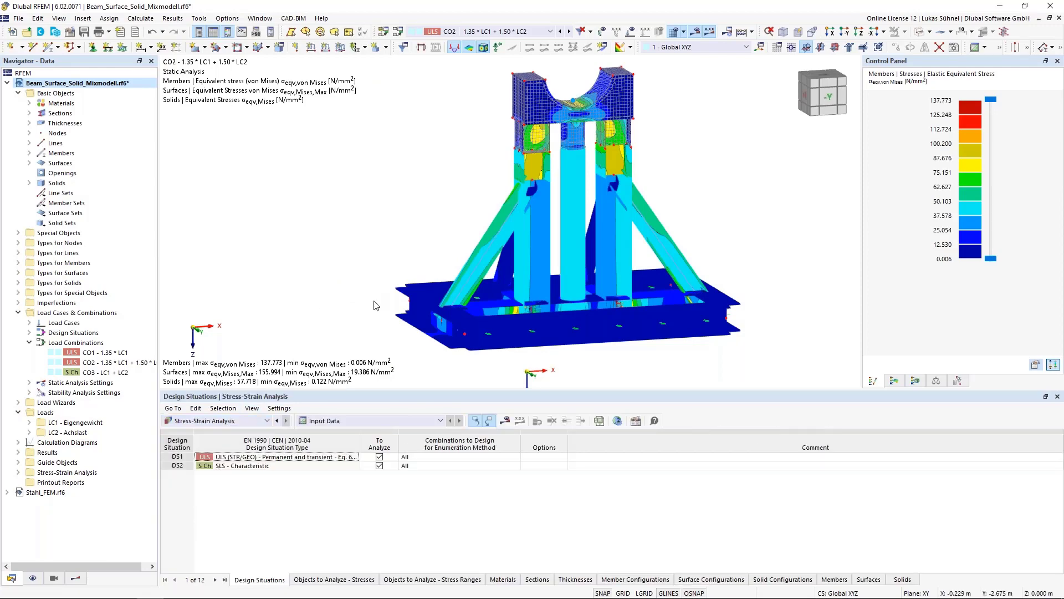
middle_drag(373, 301, 340, 289)
scroll(340, 296, down, 1)
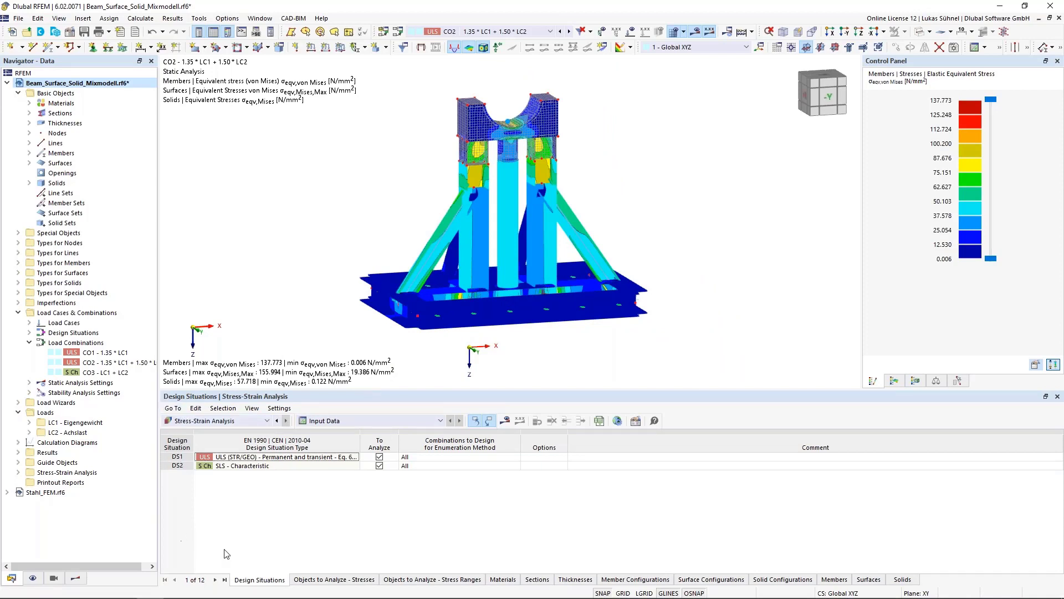
click(340, 578)
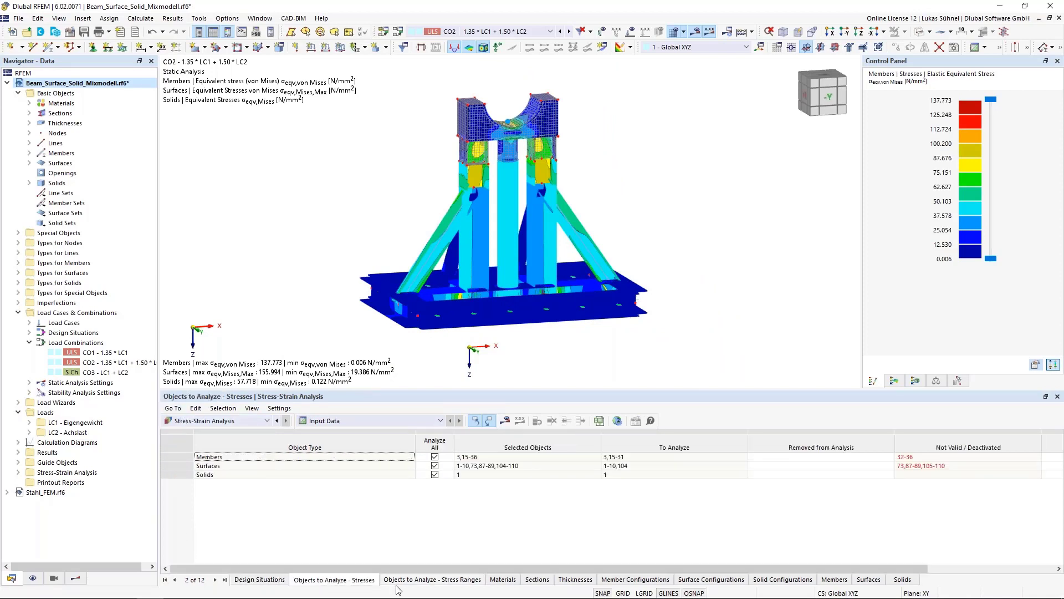
click(428, 581)
click(509, 580)
click(259, 580)
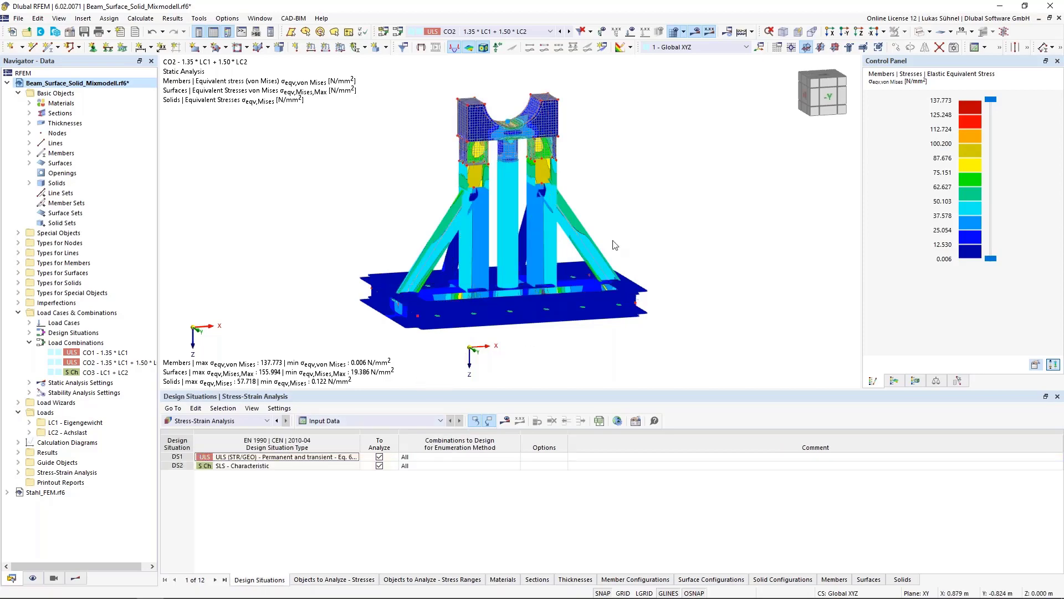
Step: Display the rendered model without results and exclude the SLS - Characteristic design situation from the stress-strain analysis
click(697, 31)
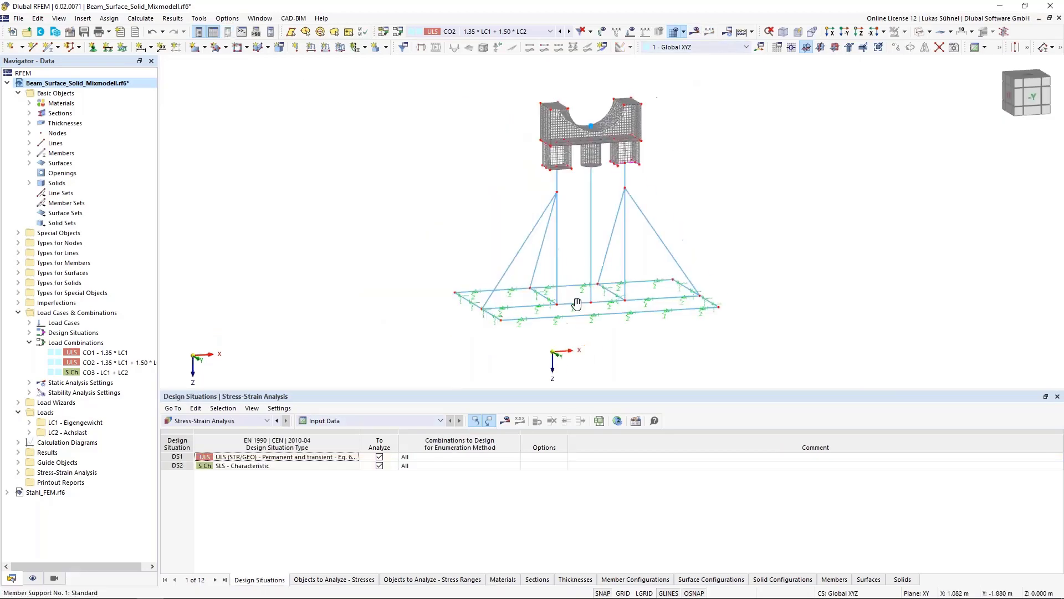
click(920, 32)
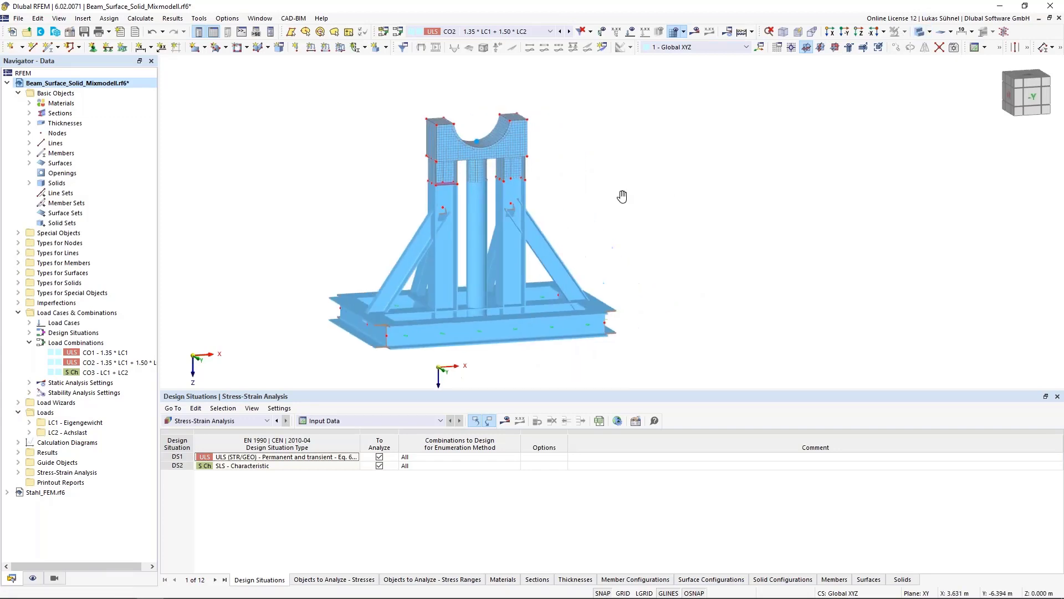
click(351, 421)
click(350, 422)
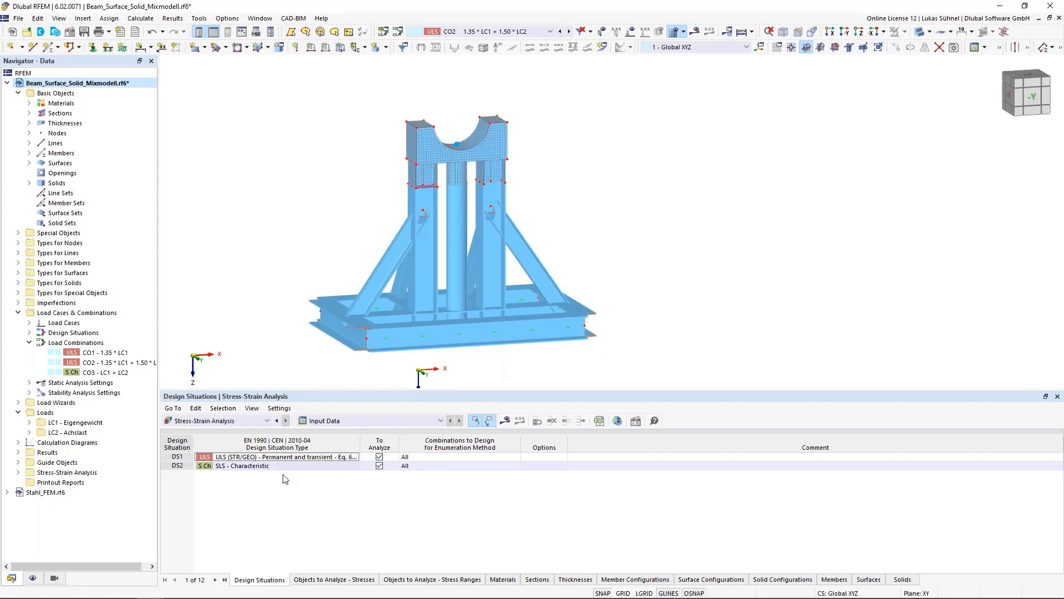
click(379, 465)
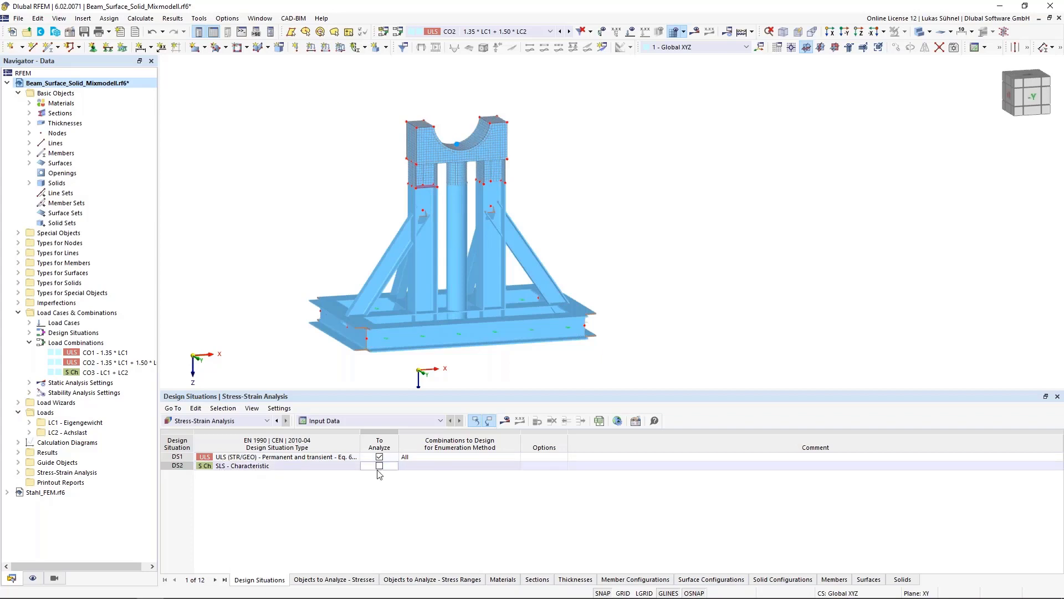
Step: Try to limit the stress analysis to graphically selected surfaces 1-10, 104, 105 and 110, and restore the analysis of all surfaces
click(350, 580)
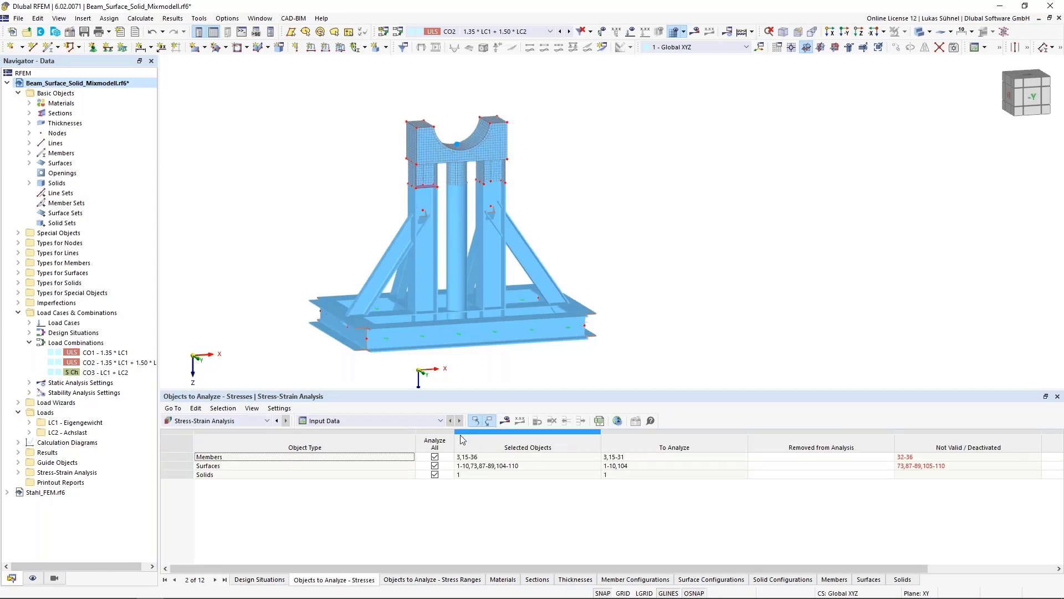
click(434, 465)
click(547, 472)
click(547, 467)
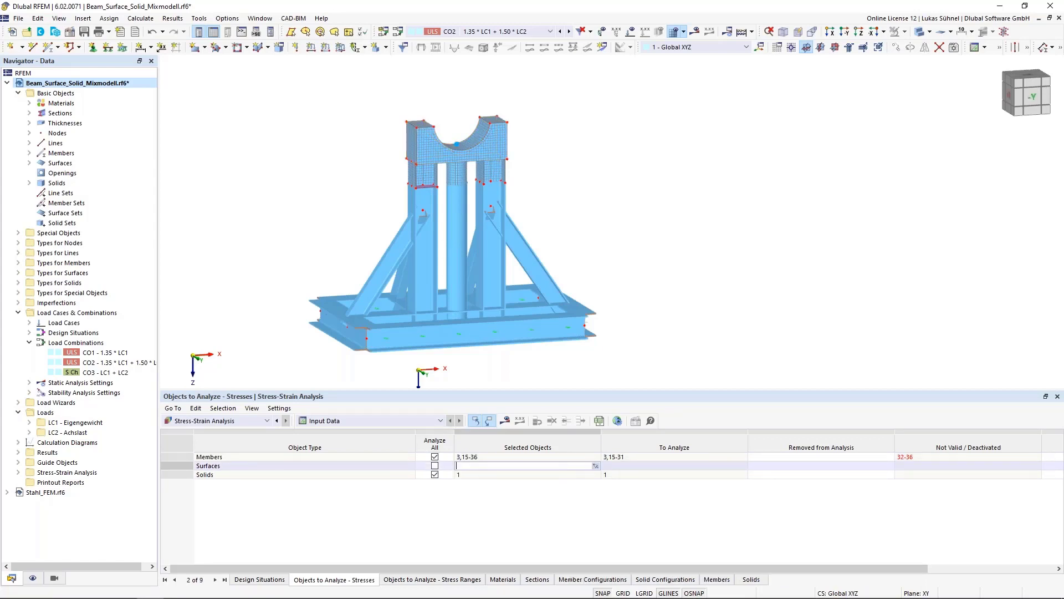
click(596, 467)
drag(438, 177, 436, 177)
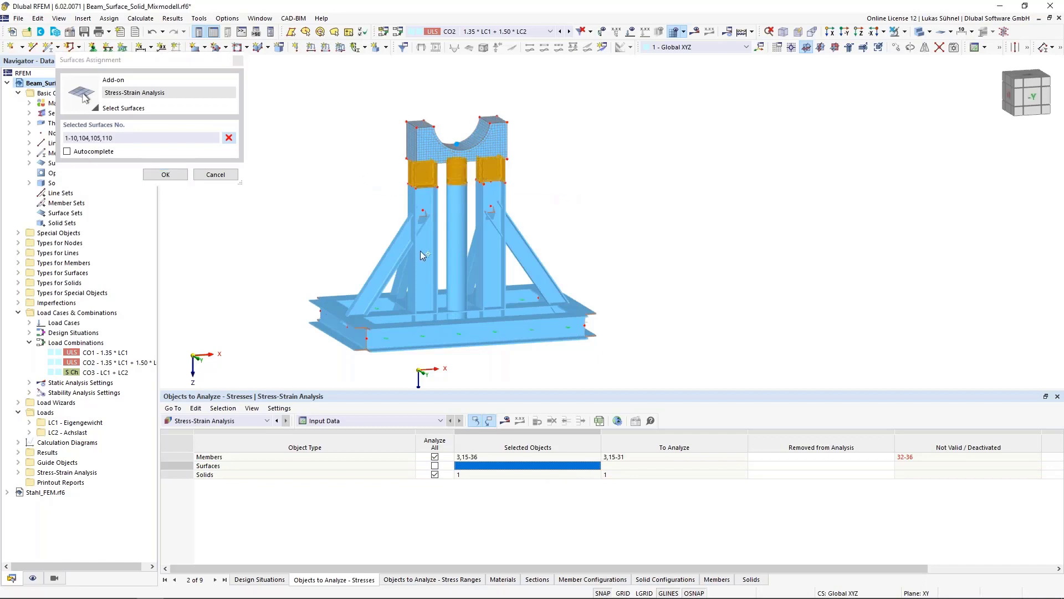
click(216, 174)
click(434, 467)
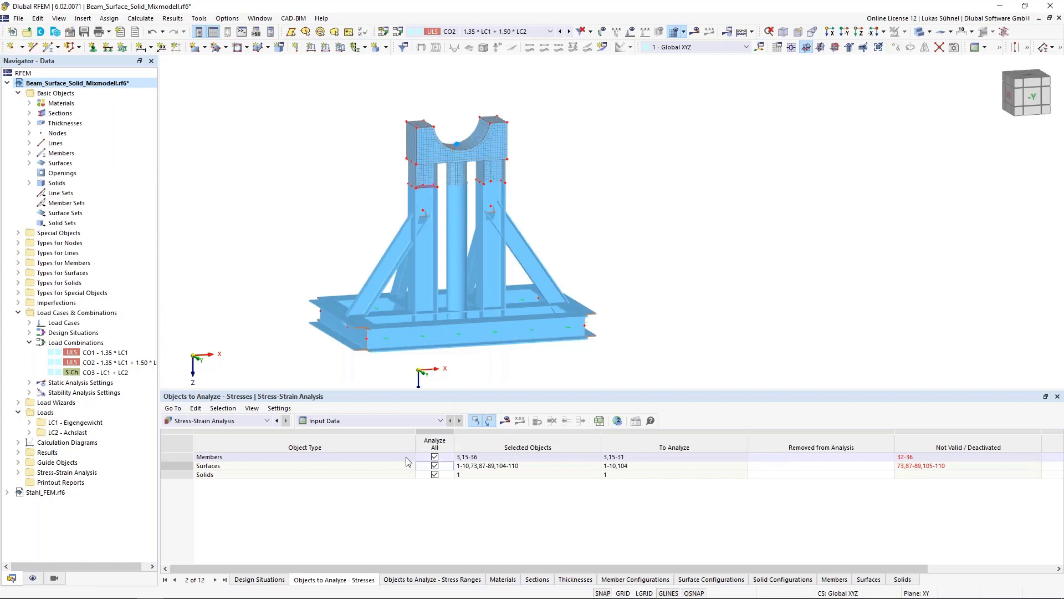
Step: Include all solids in the stress range analysis
click(432, 579)
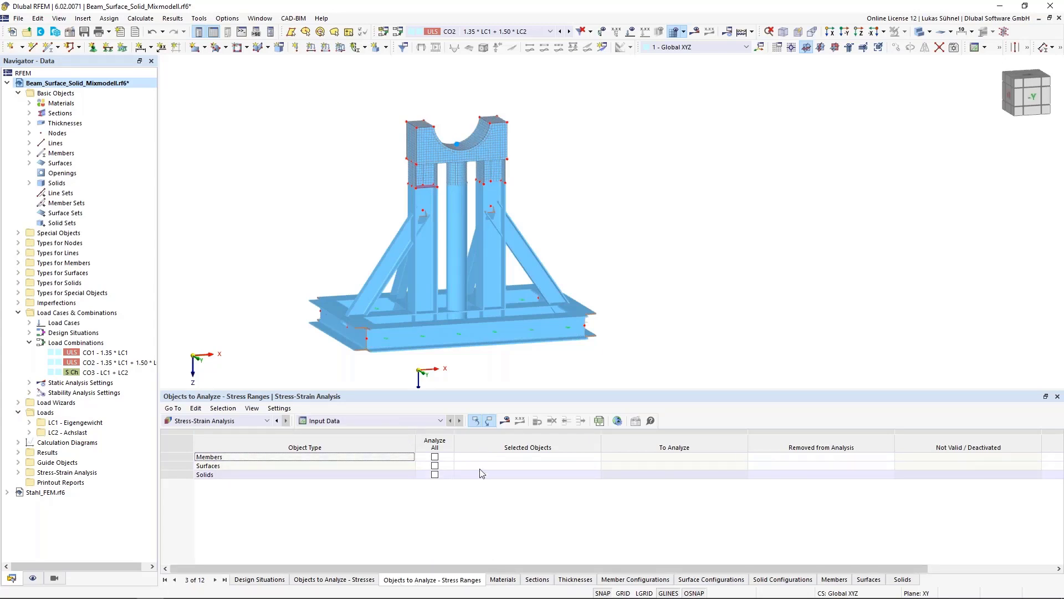
click(435, 475)
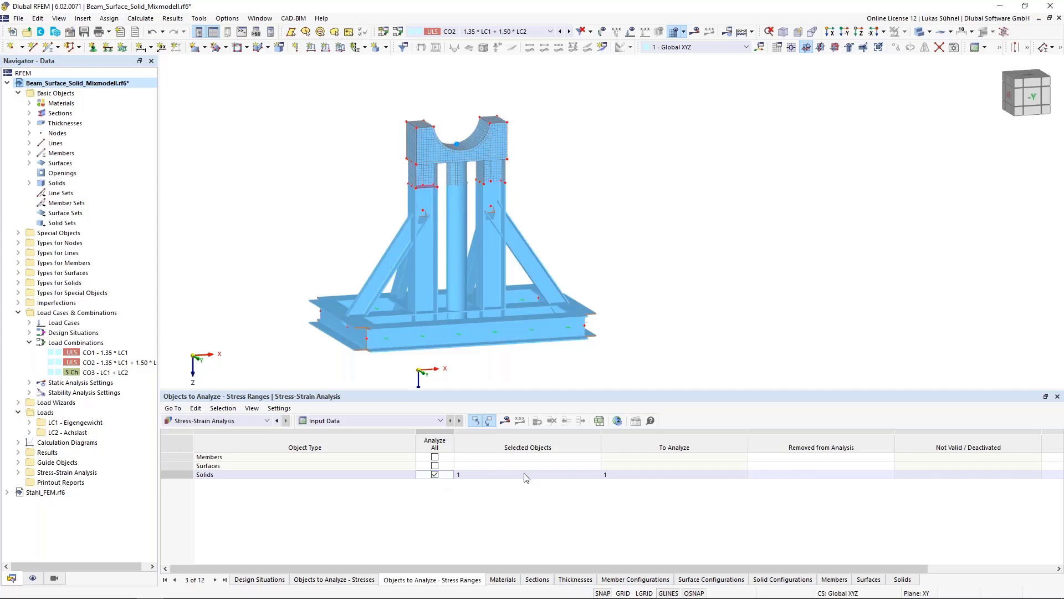
Step: Review the materials, sections and thicknesses set for the stress-strain analysis
click(505, 580)
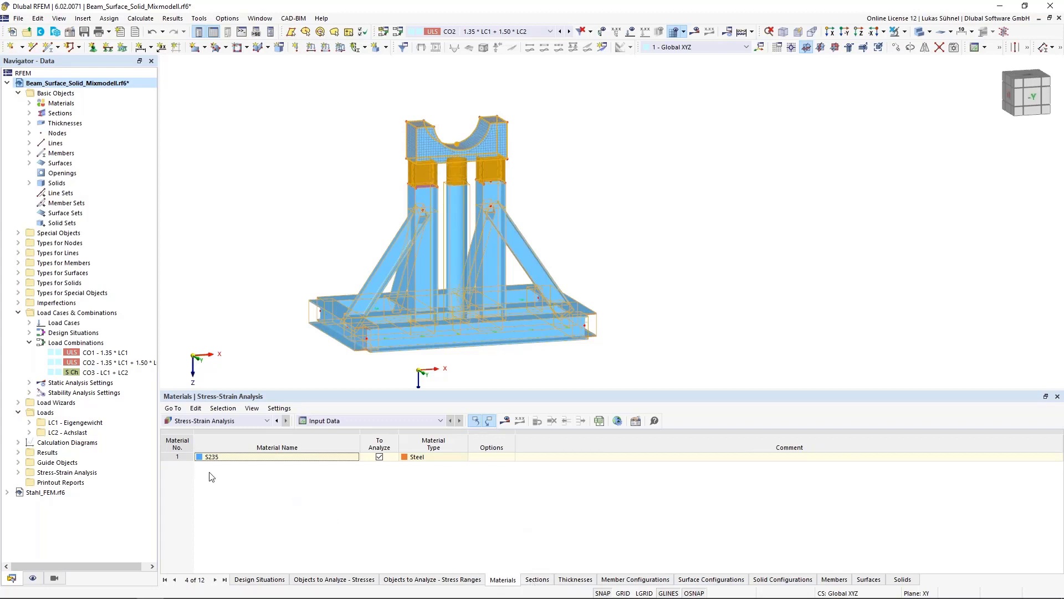
click(542, 580)
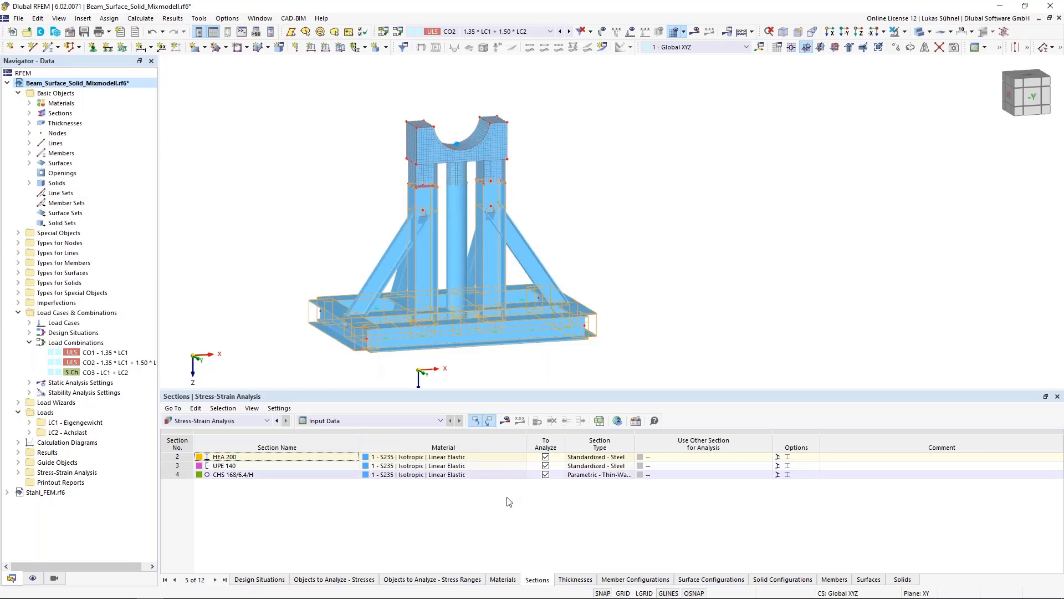
click(574, 581)
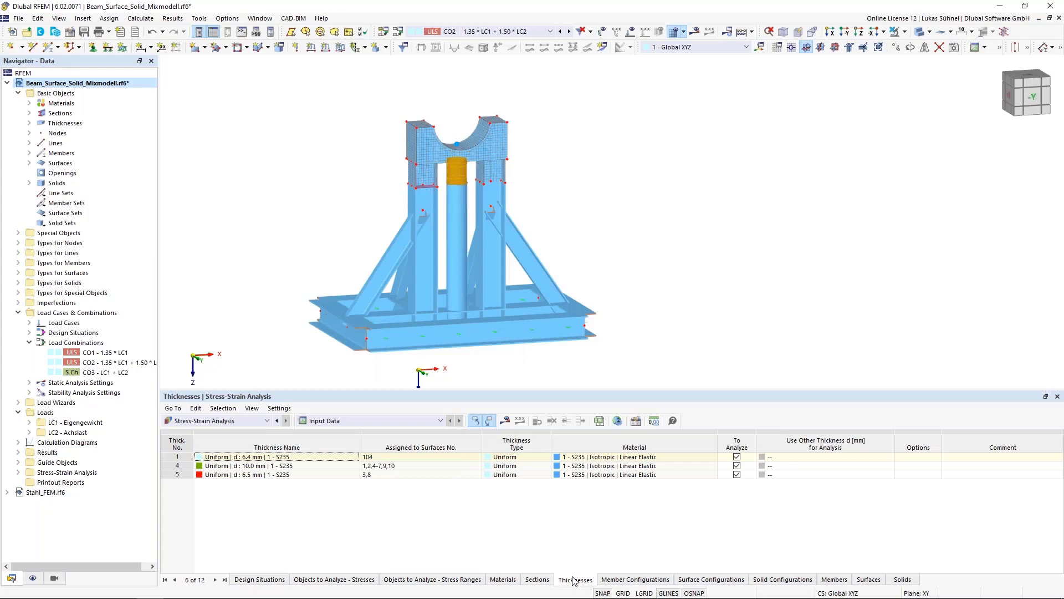
click(545, 582)
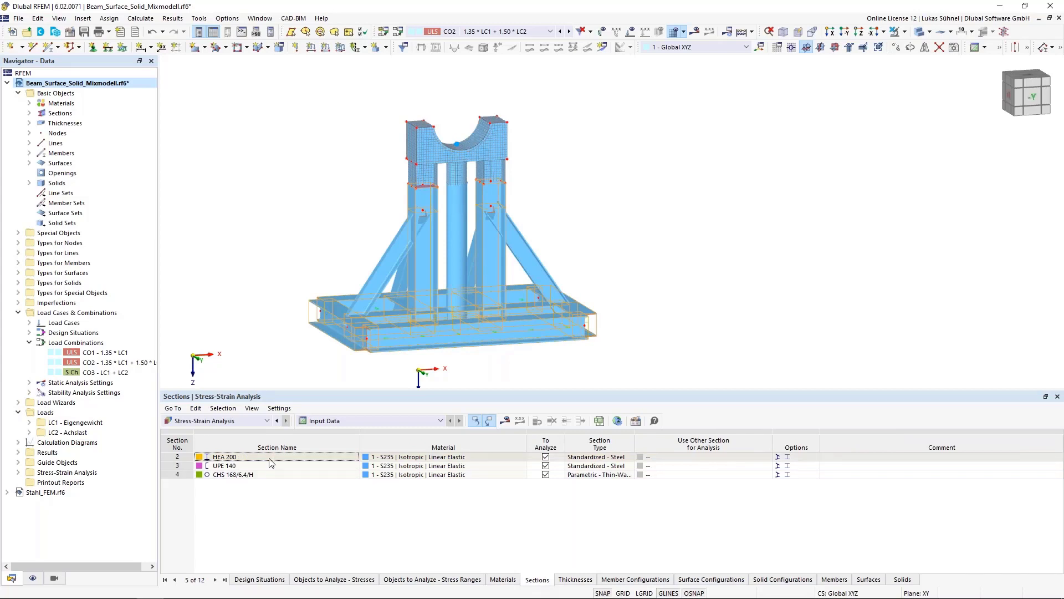
click(575, 579)
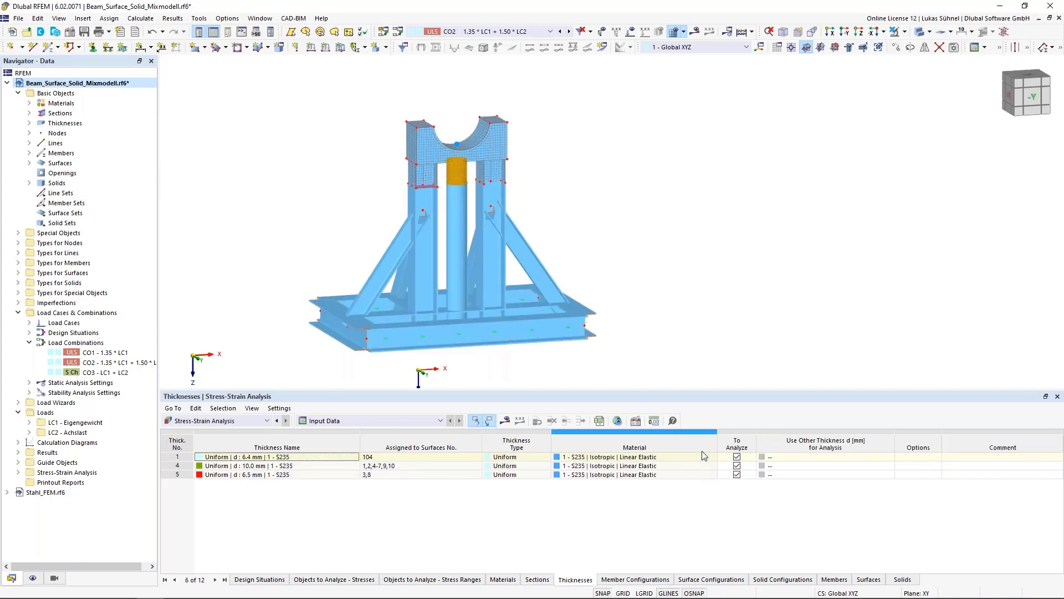
Step: Try to assign the current-row optimization to the HEA 200 section as its other section for analysis
click(537, 580)
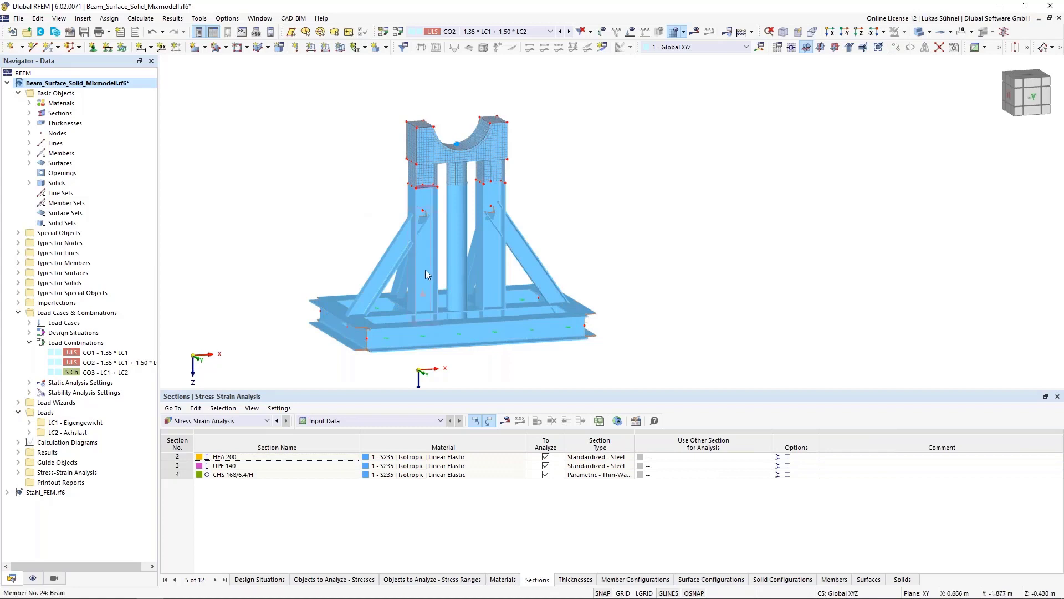
mouse_move(367, 295)
mouse_move(426, 275)
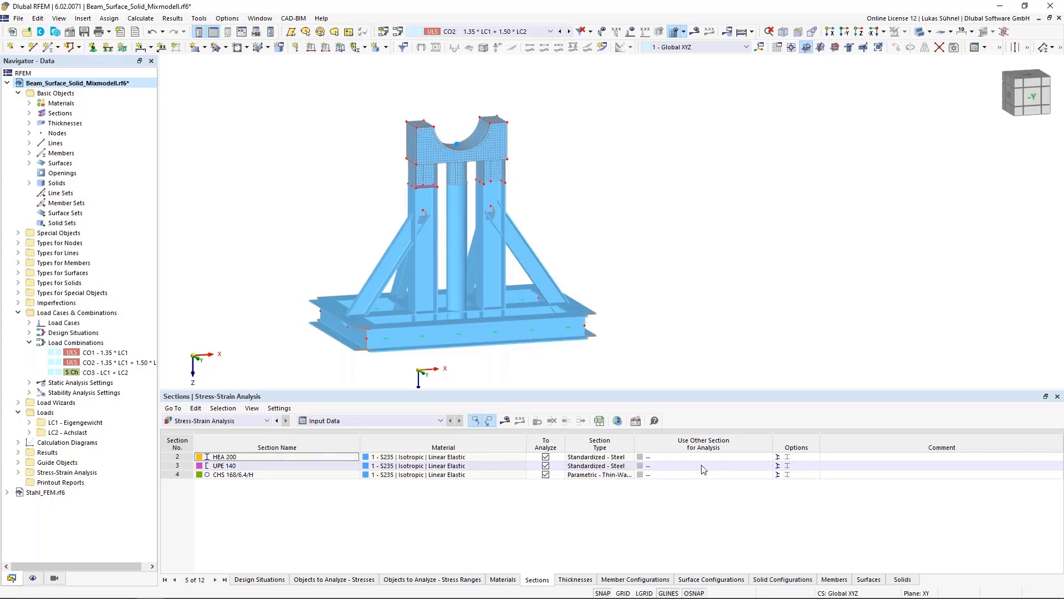
click(724, 453)
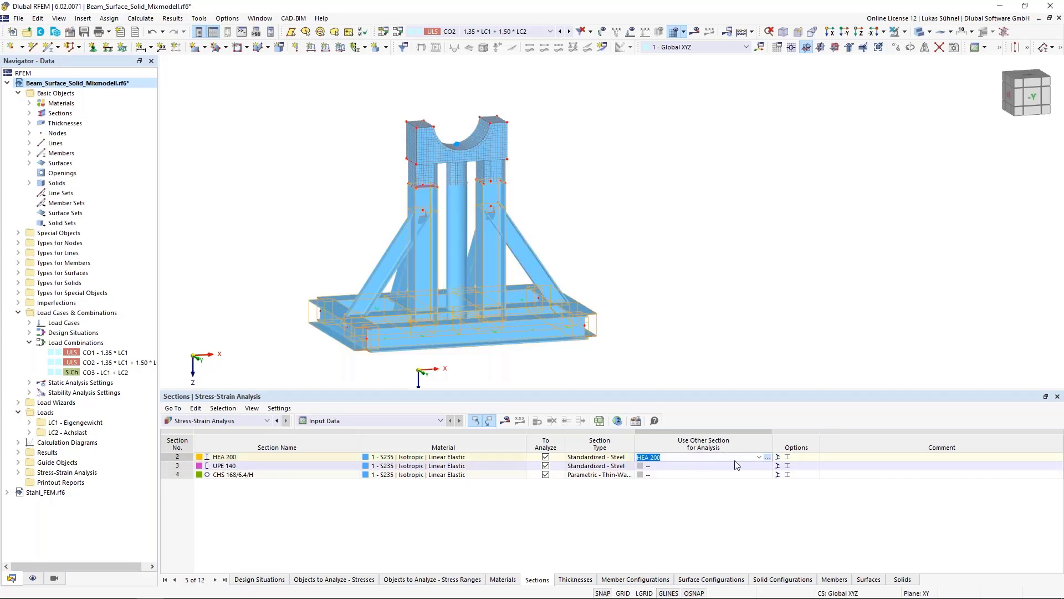
click(759, 458)
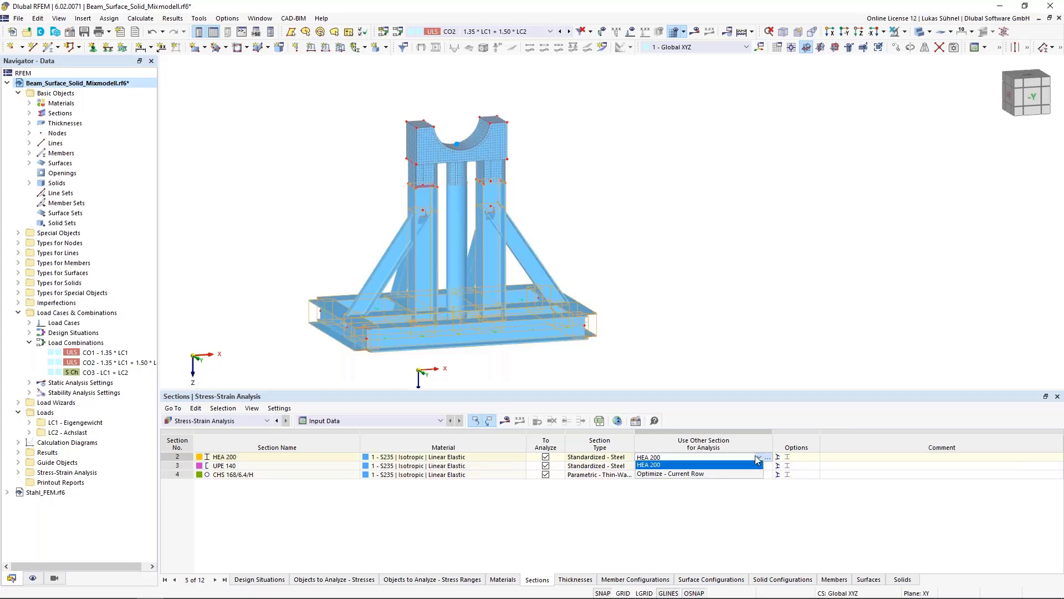
click(654, 474)
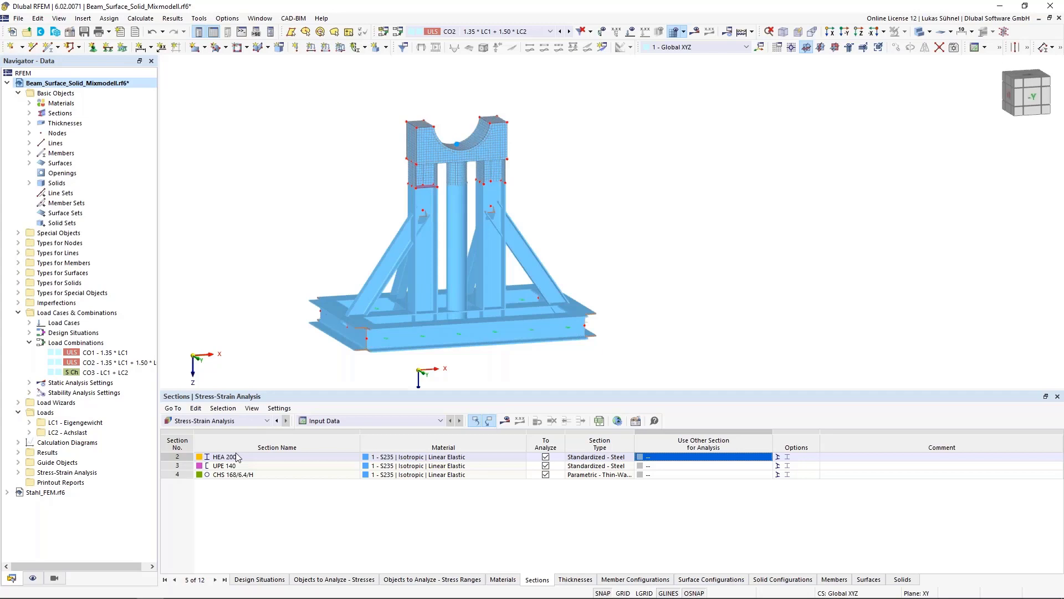
Step: Try to assign optimization to the 6.4 mm uniform thickness and inspect its minimum thickness, maximum thickness and optimization step
click(574, 580)
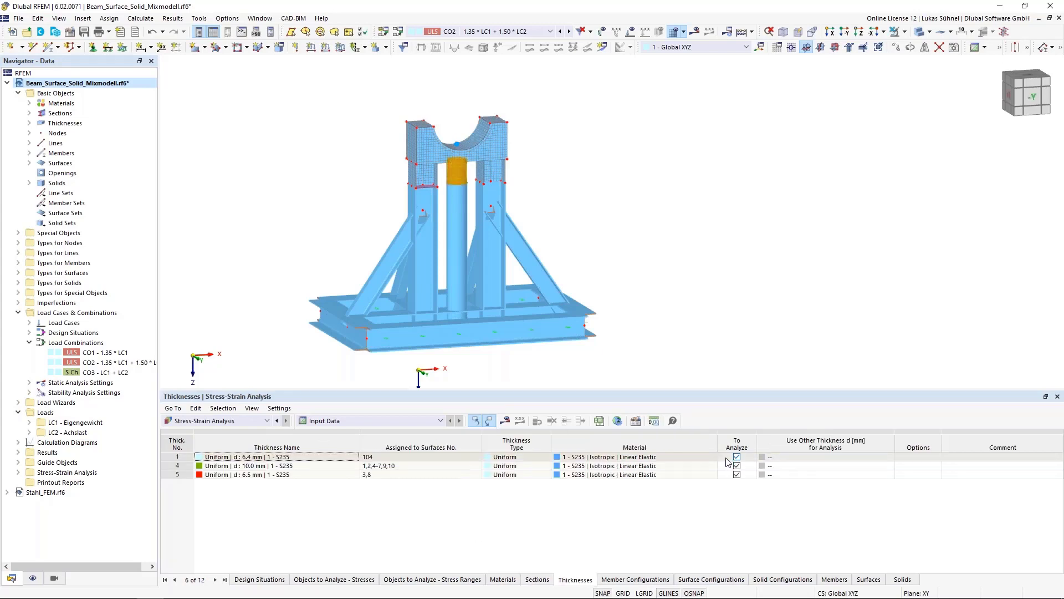
click(874, 458)
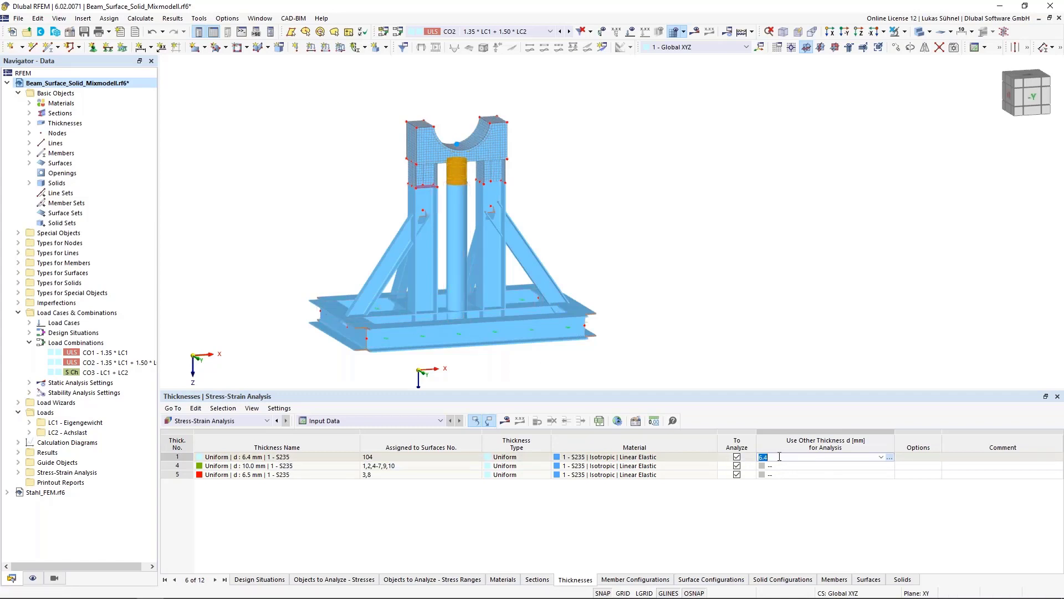
click(891, 458)
click(812, 533)
click(880, 459)
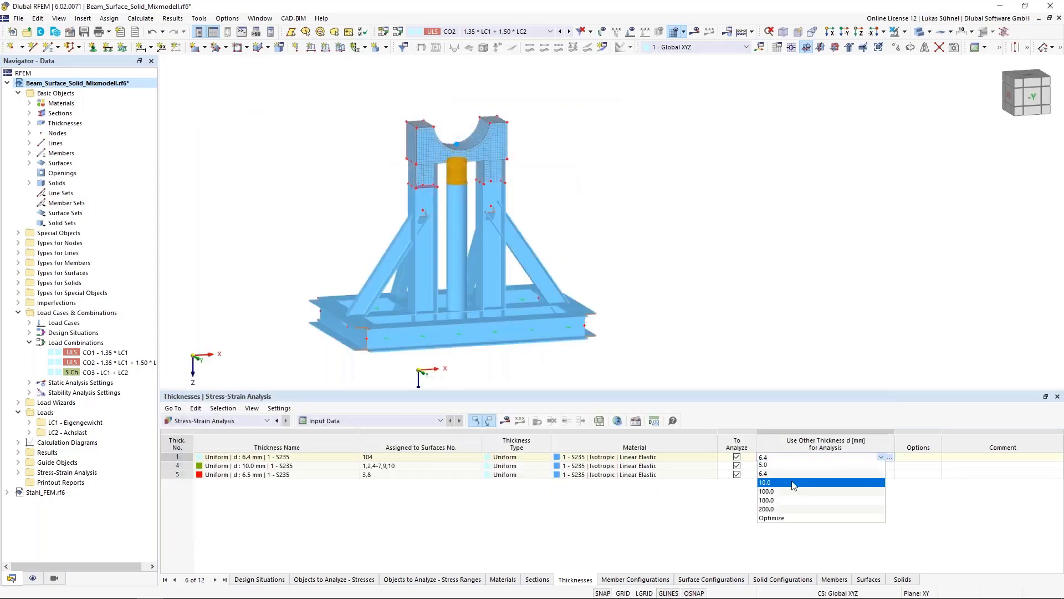
click(776, 518)
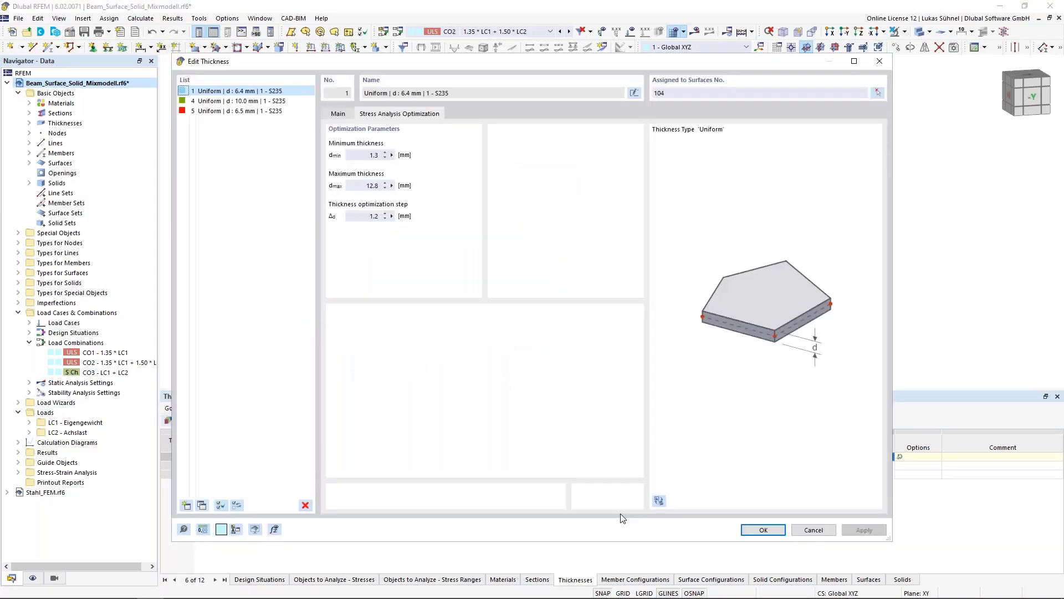
click(360, 156)
double_click(360, 186)
click(350, 216)
double_click(350, 216)
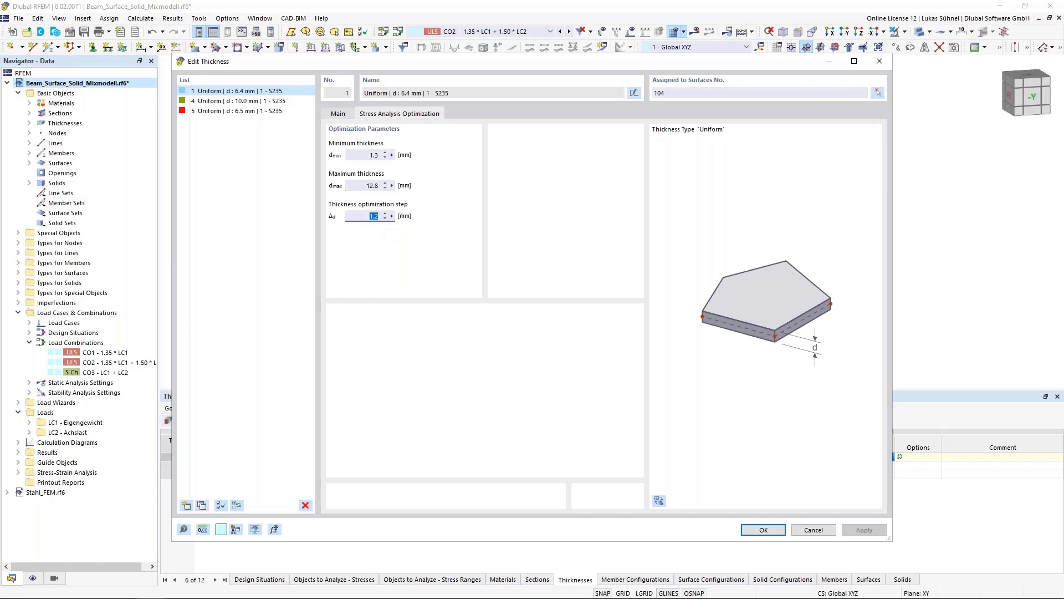
click(813, 528)
Step: Restore the analysis thickness of surface 104 to 6.4 mm in place of the optimization
click(871, 460)
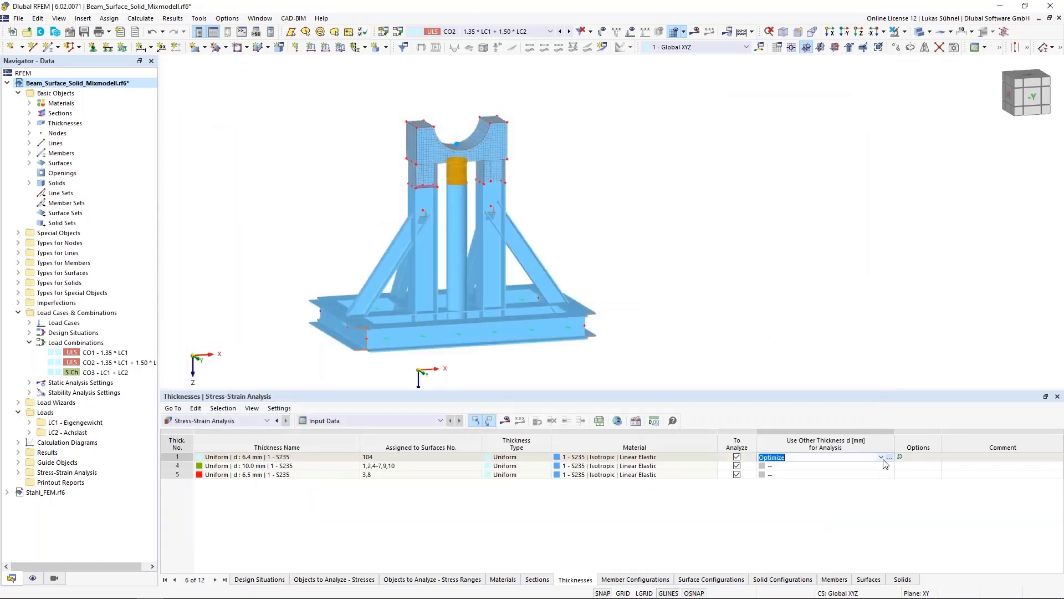
click(881, 457)
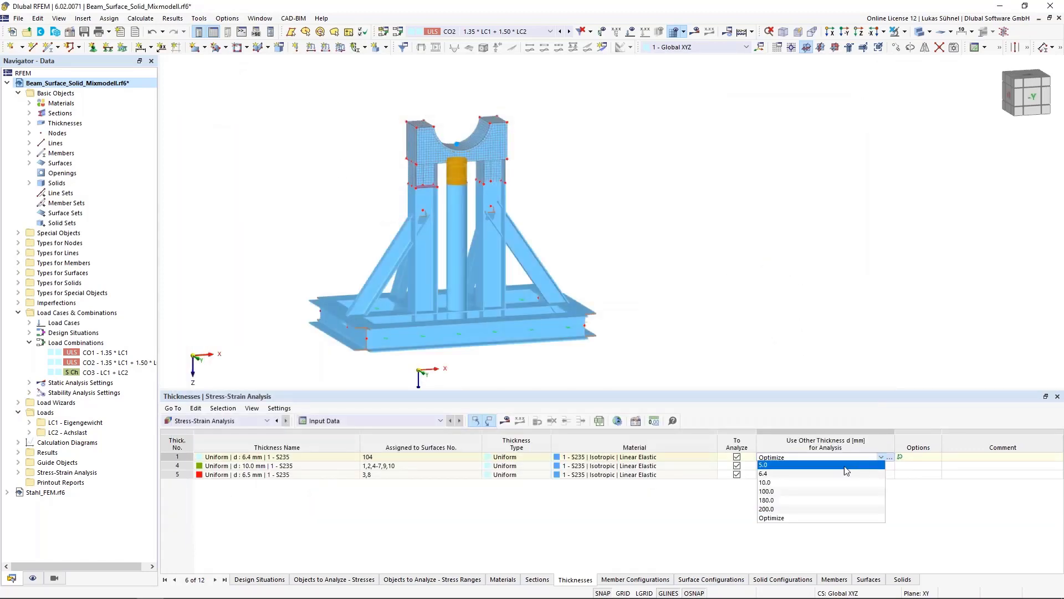
click(781, 474)
click(756, 303)
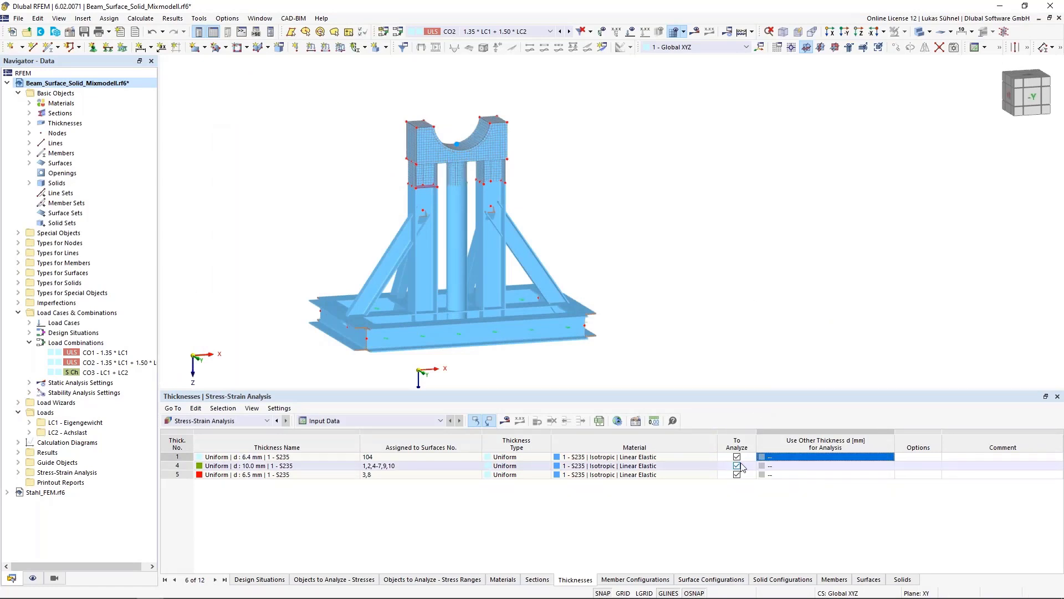
Step: Open the default member configuration for editing and review its list of stresses to calculate
click(656, 580)
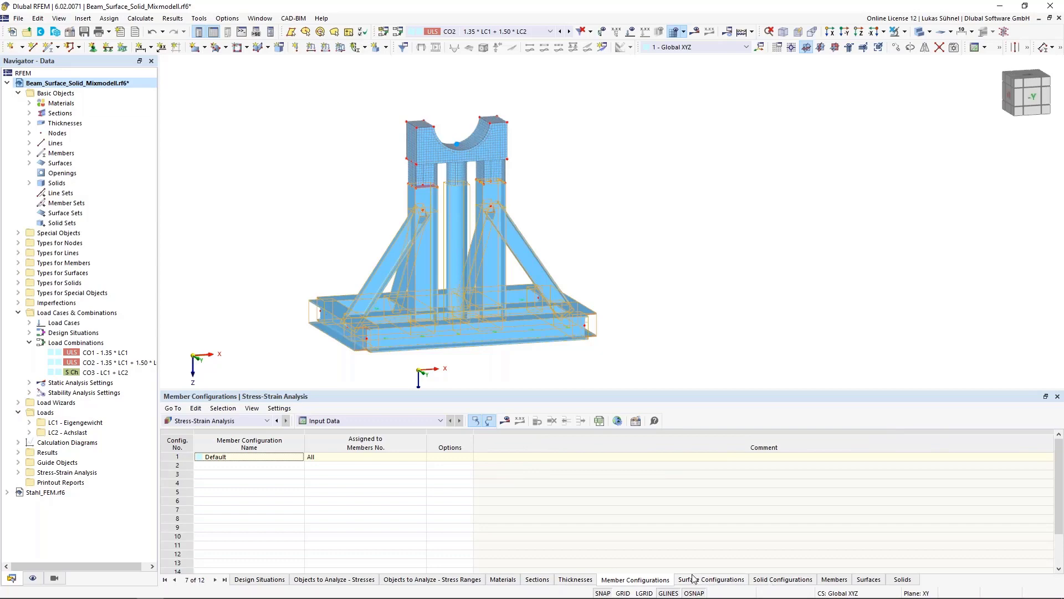
click(178, 457)
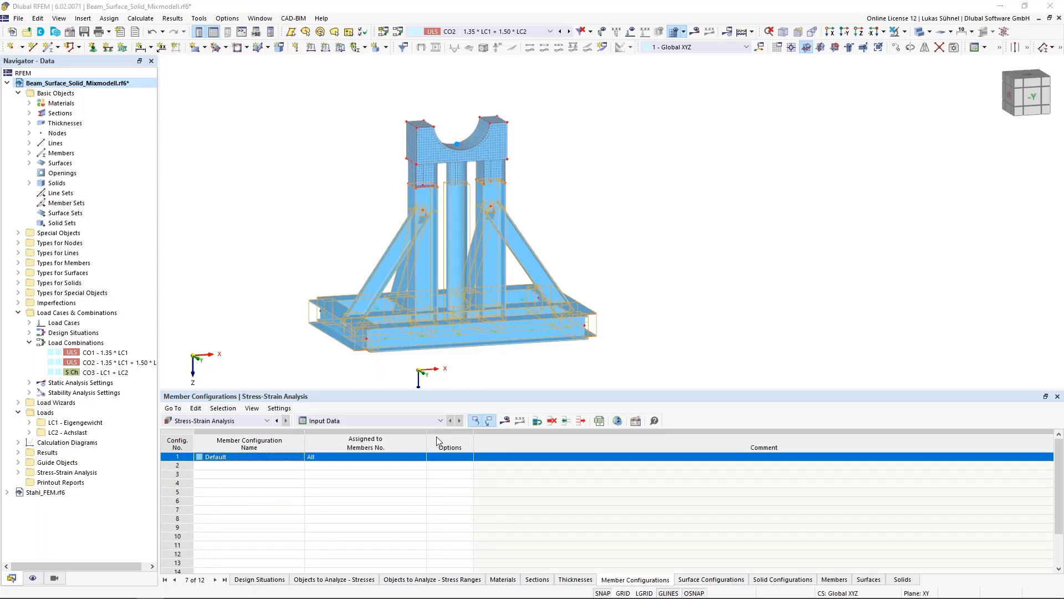
double_click(180, 459)
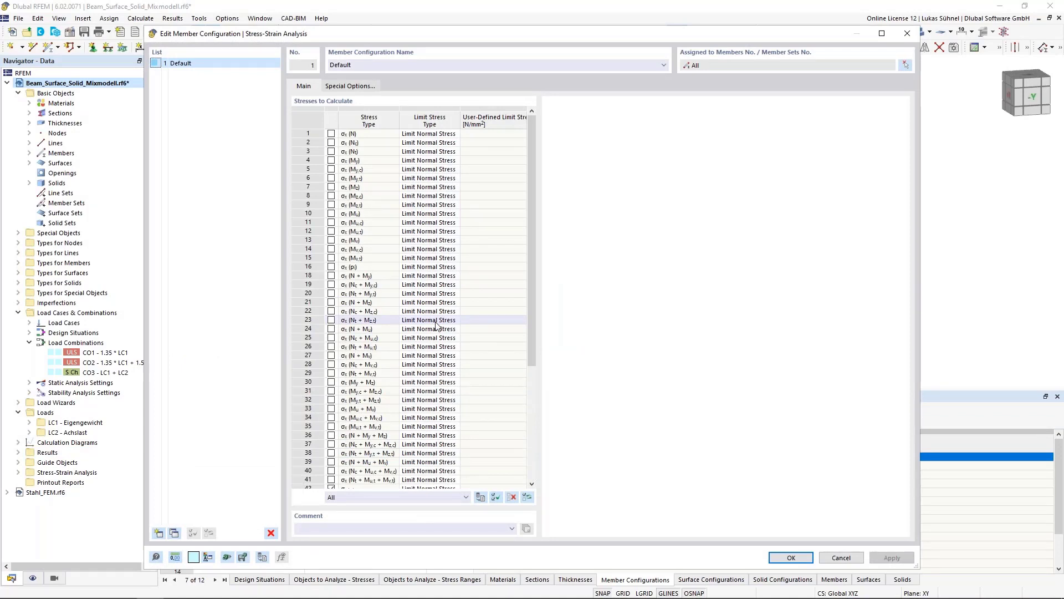
scroll(436, 324, down, 6)
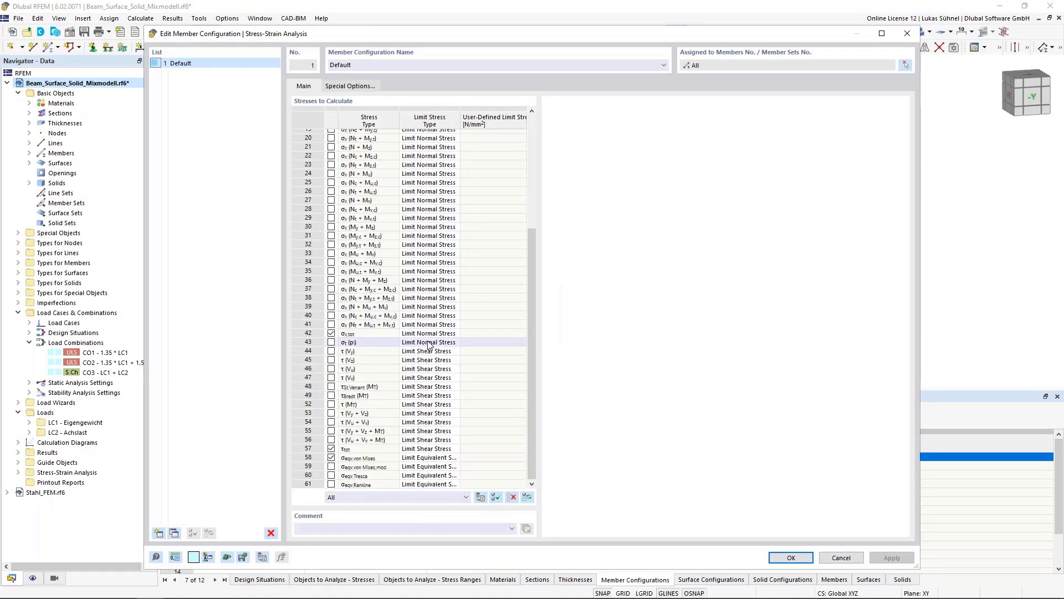
Step: Try to include every available stress type in the default member configuration
click(495, 497)
scroll(323, 398, up, 5)
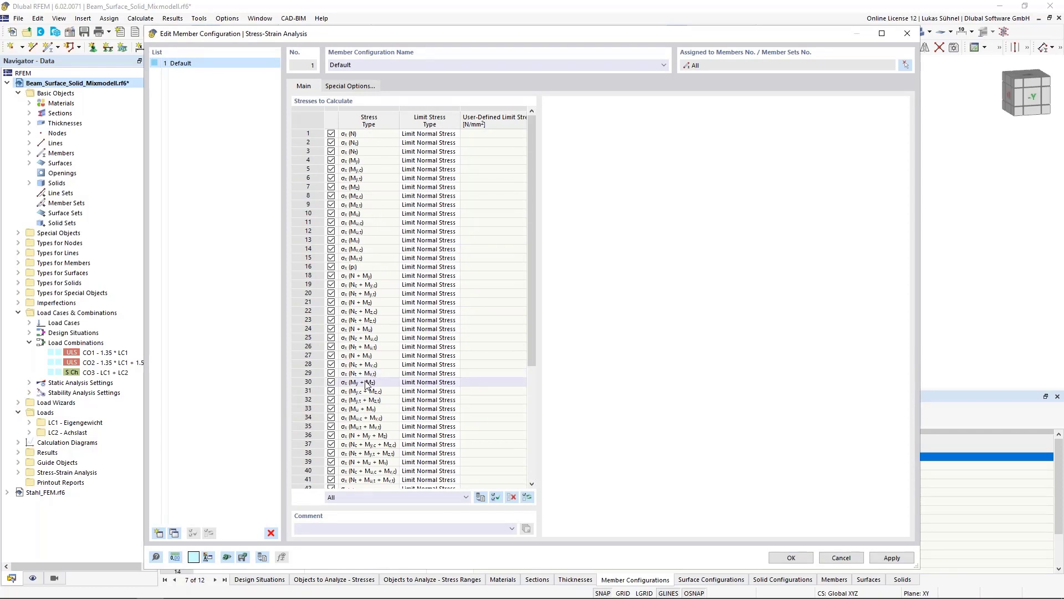
scroll(364, 383, down, 6)
Step: Clear all member stress types and enable only the von Mises equivalent stress, total shear stress τtot and total normal stress σx,tot
click(512, 497)
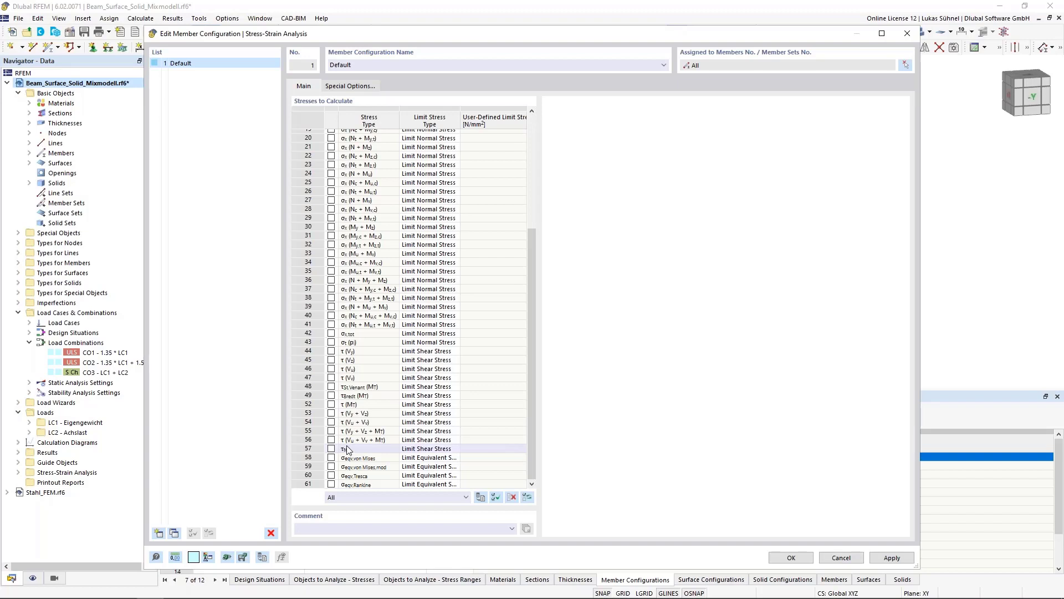
click(331, 458)
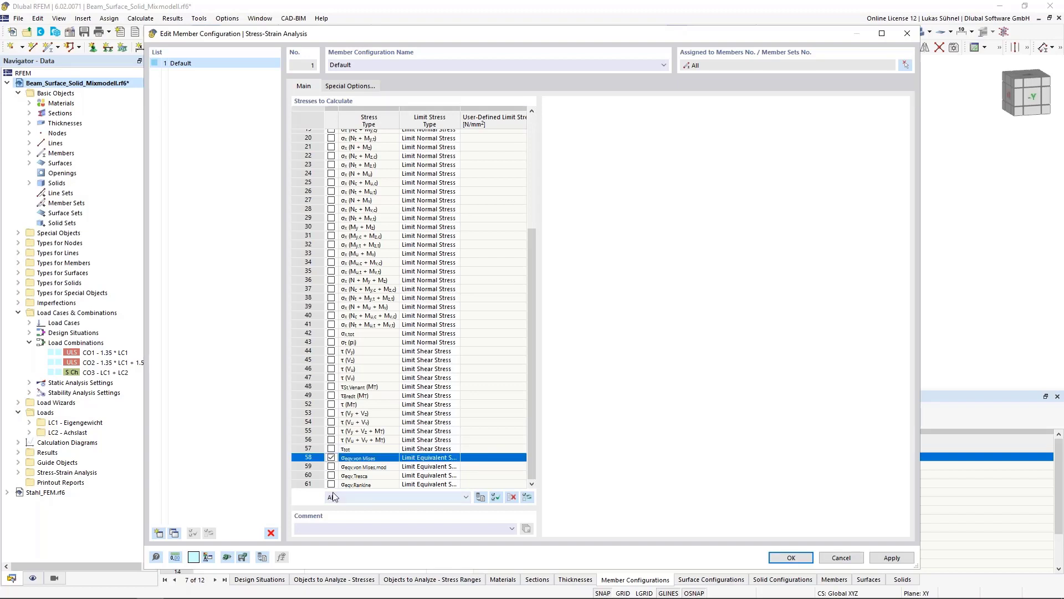
click(331, 448)
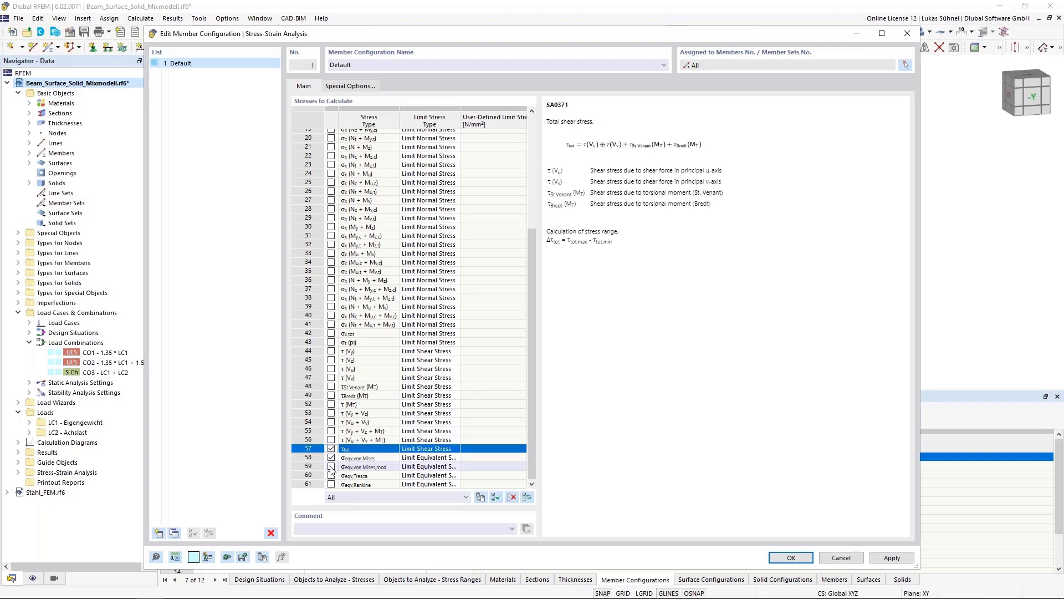
click(331, 333)
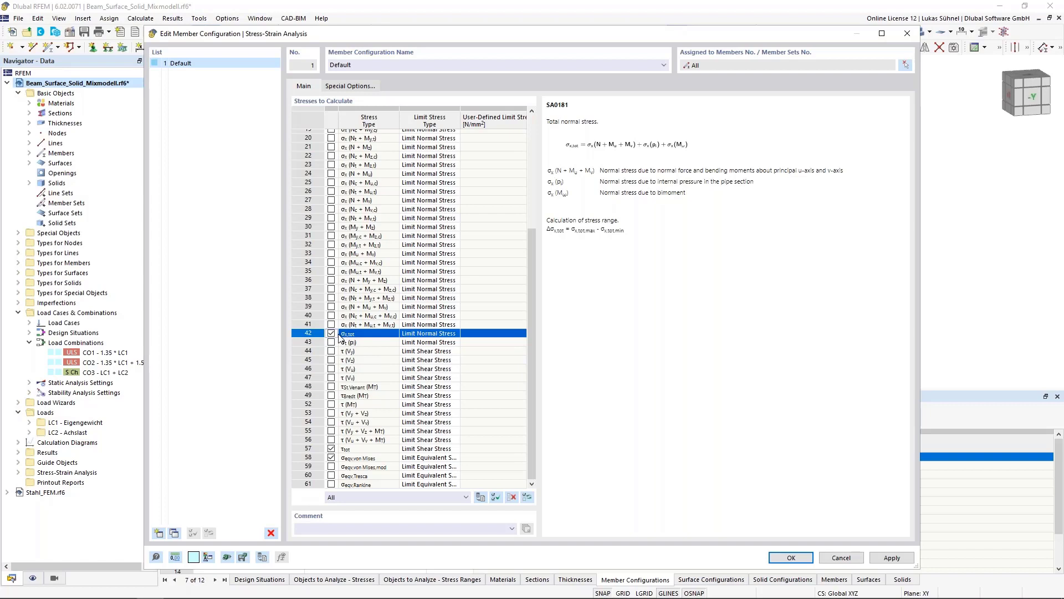
Step: Try to set the limit stress type of the members' total normal stress σx,tot to User
click(447, 334)
click(455, 334)
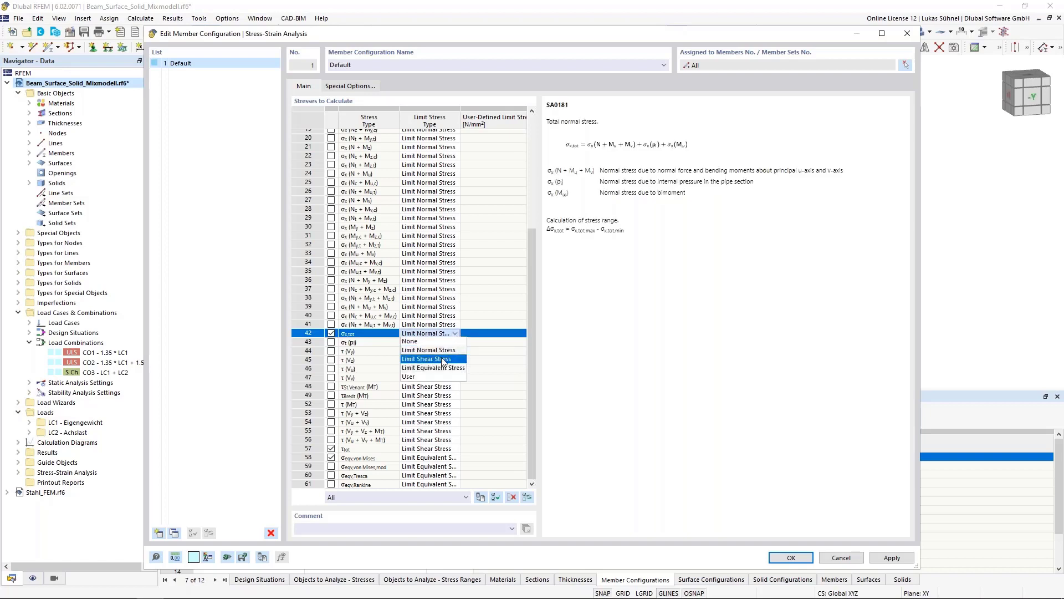
click(455, 332)
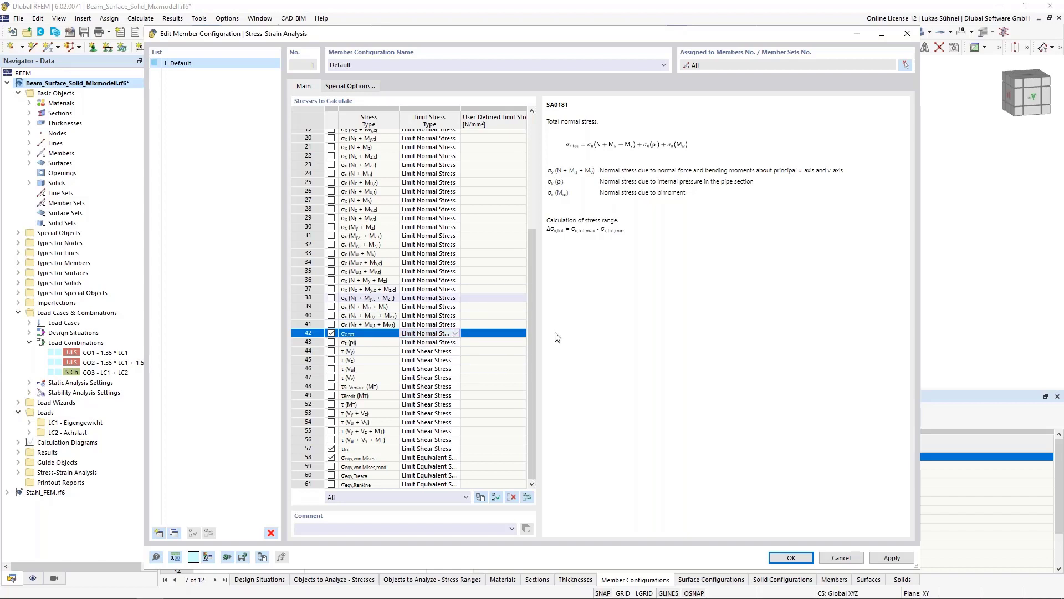
click(455, 334)
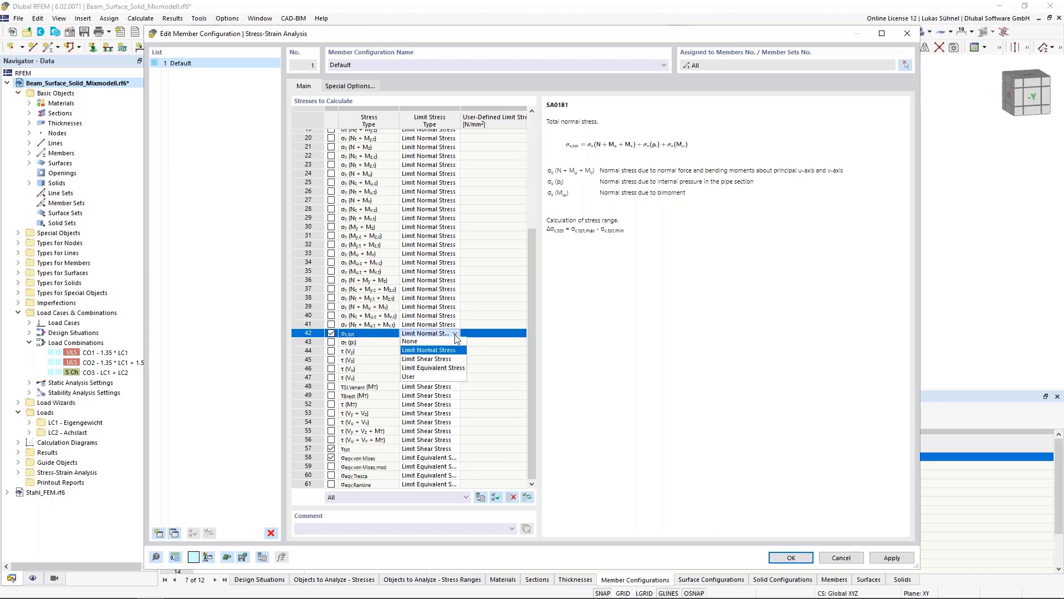
click(419, 377)
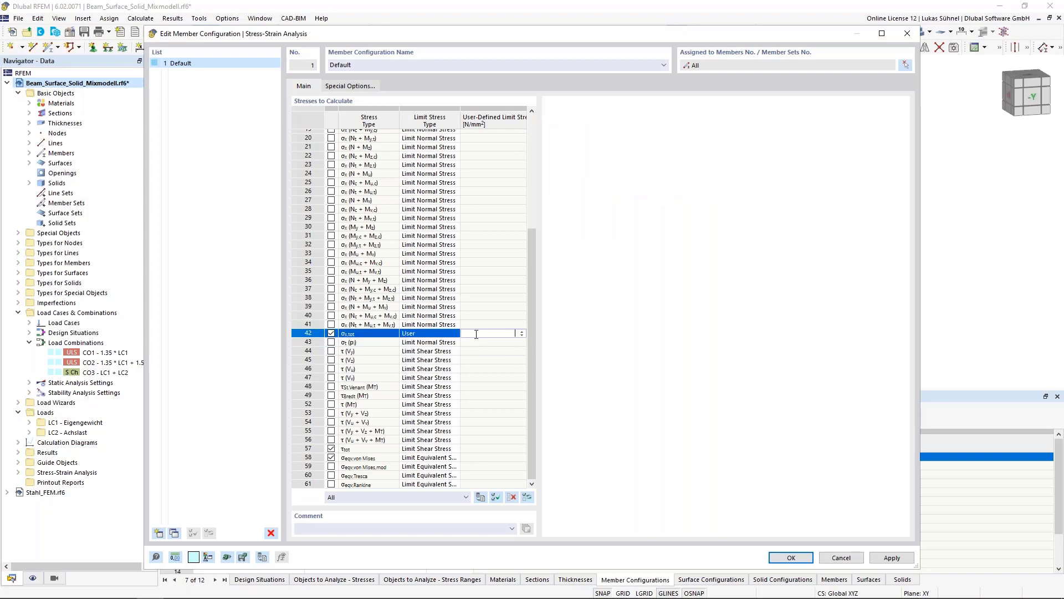
click(476, 333)
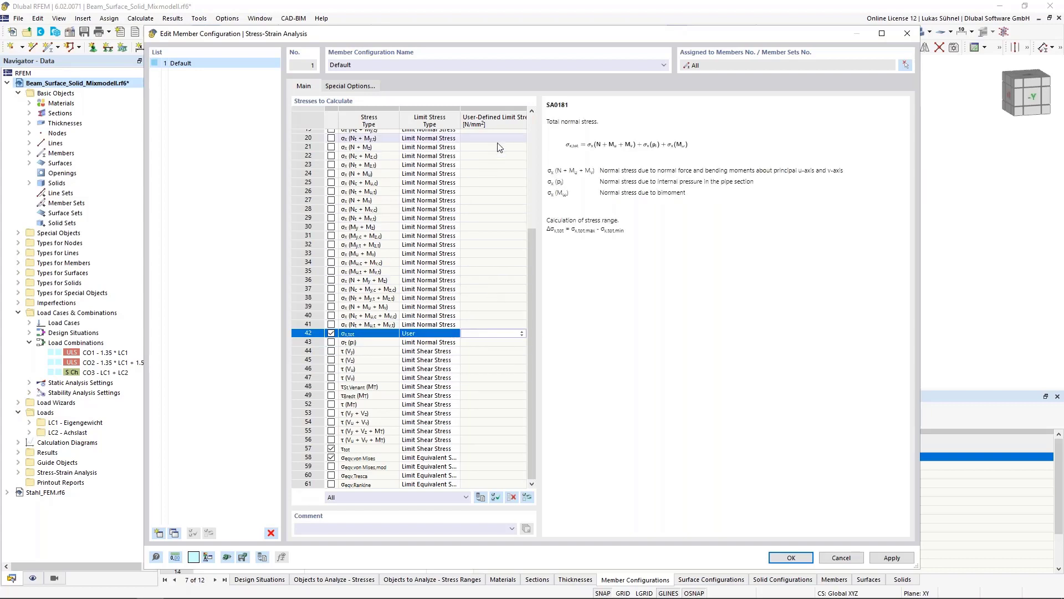
Step: Set the limit stress type of σx,tot back to Limit Normal Stress and accept the default member configuration
click(453, 333)
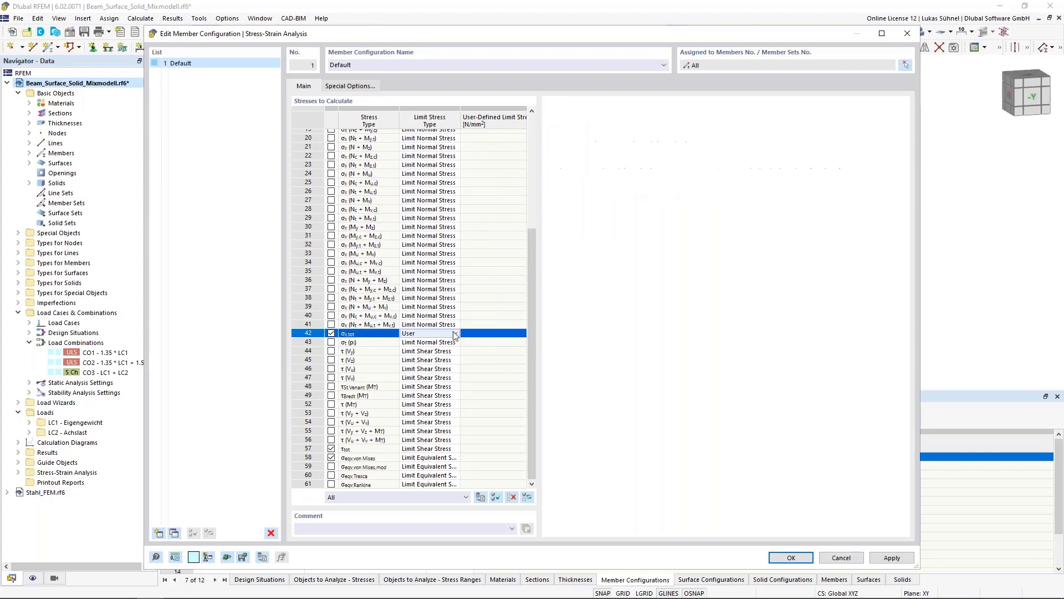
click(453, 333)
click(435, 350)
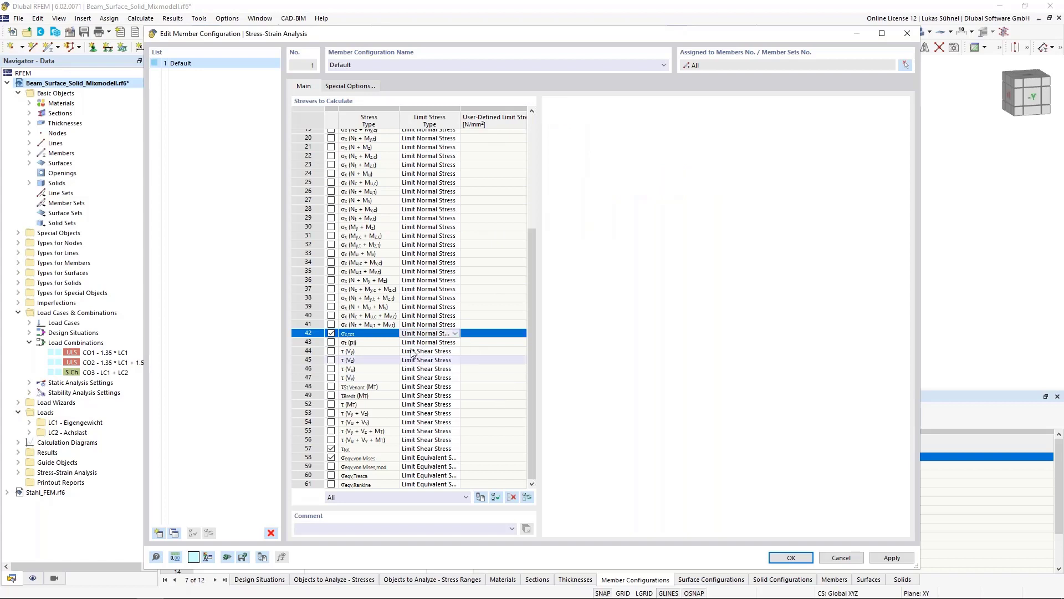
click(791, 558)
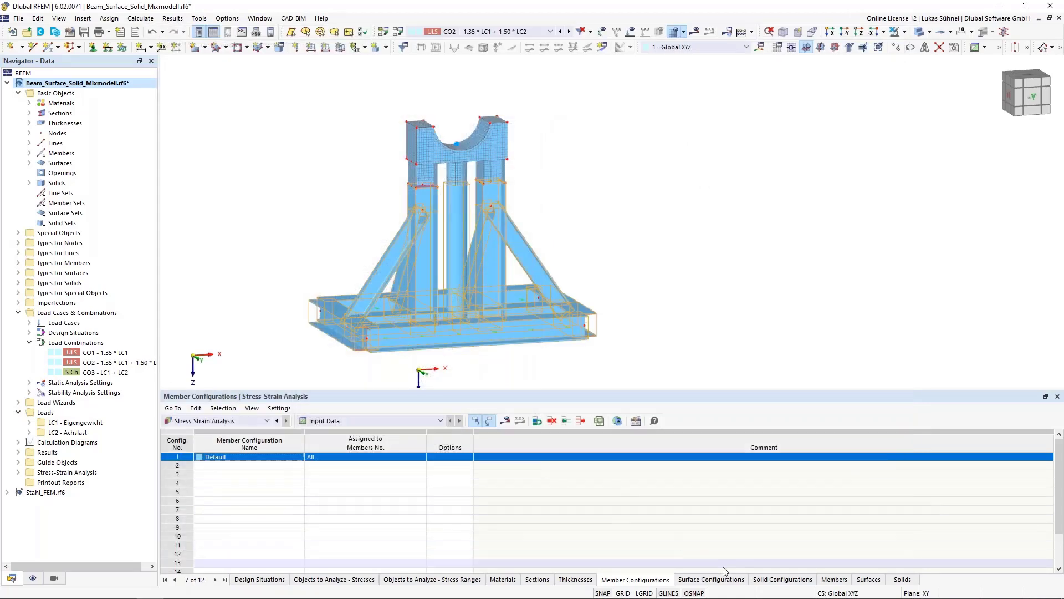
Step: Set the default surface configuration to calculate only the maximum von Mises equivalent stress and the maximum shear stress τmax
click(712, 579)
double_click(176, 457)
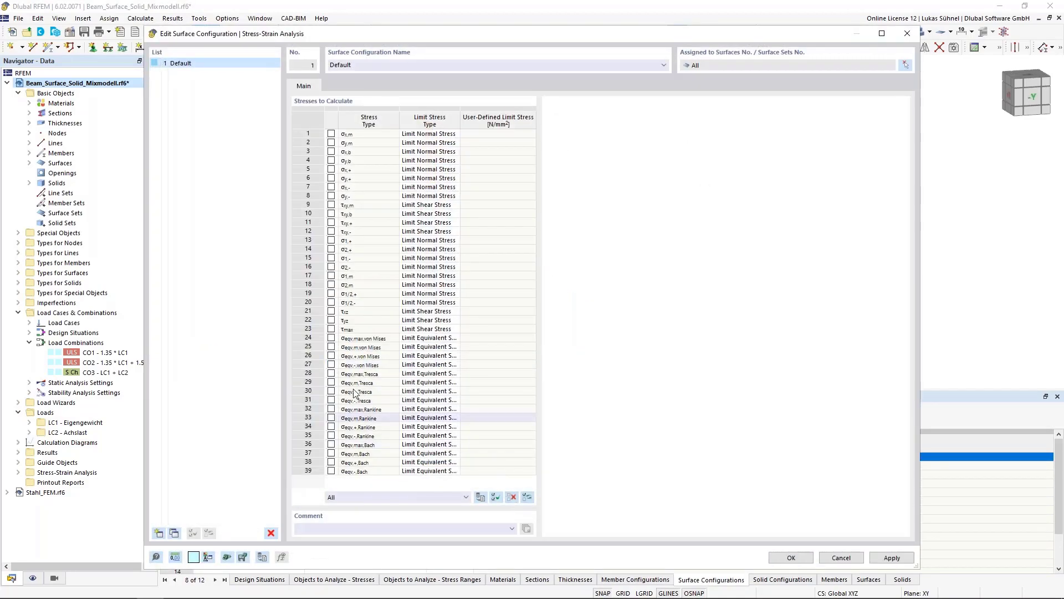
click(331, 337)
click(331, 329)
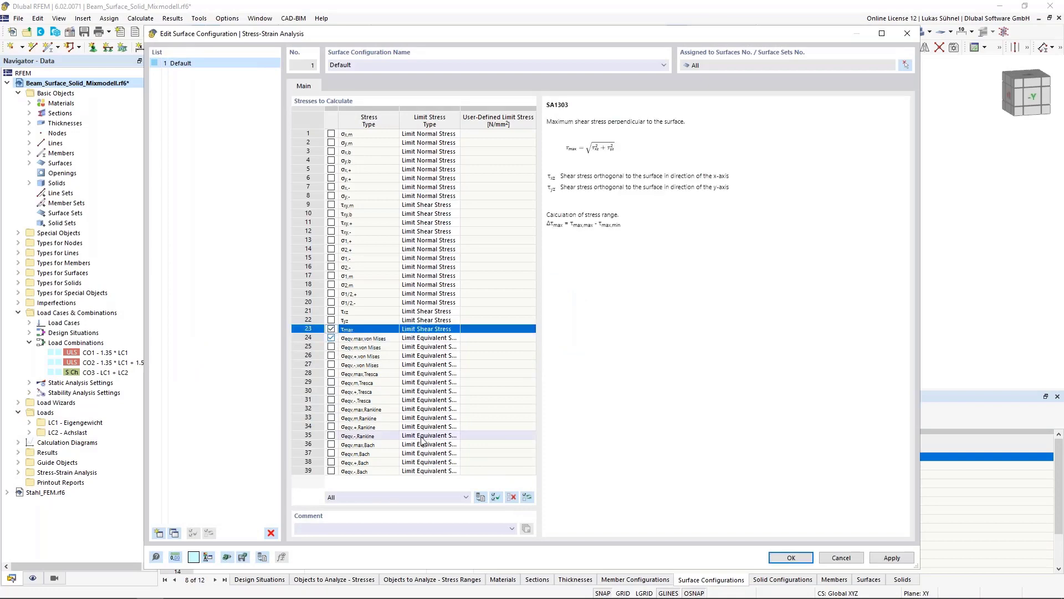
click(791, 557)
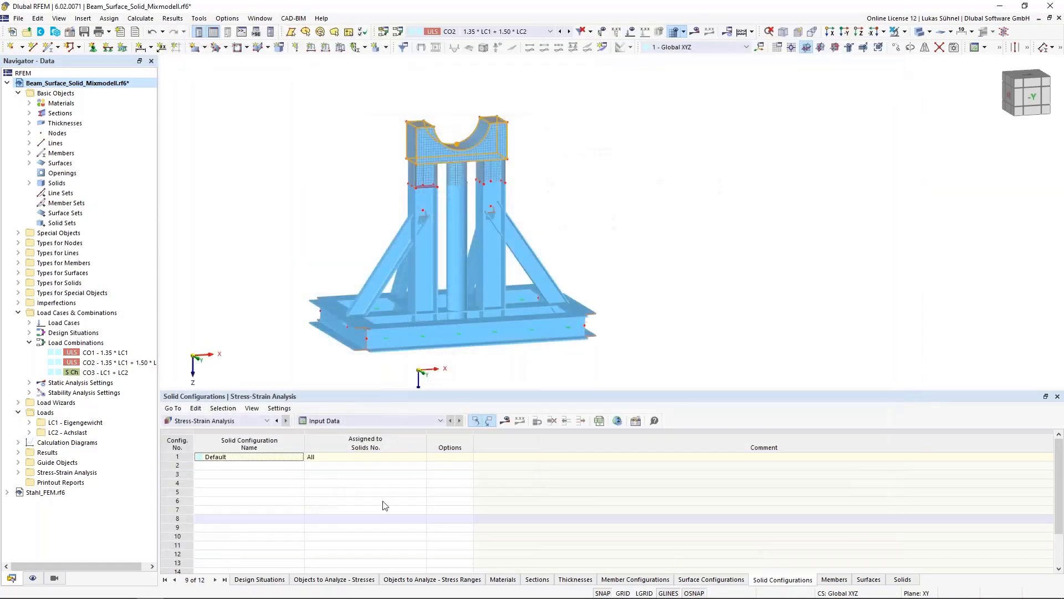
Step: Clear all stress types in the default solid configuration and enable only the von Mises equivalent stress
click(783, 579)
double_click(173, 457)
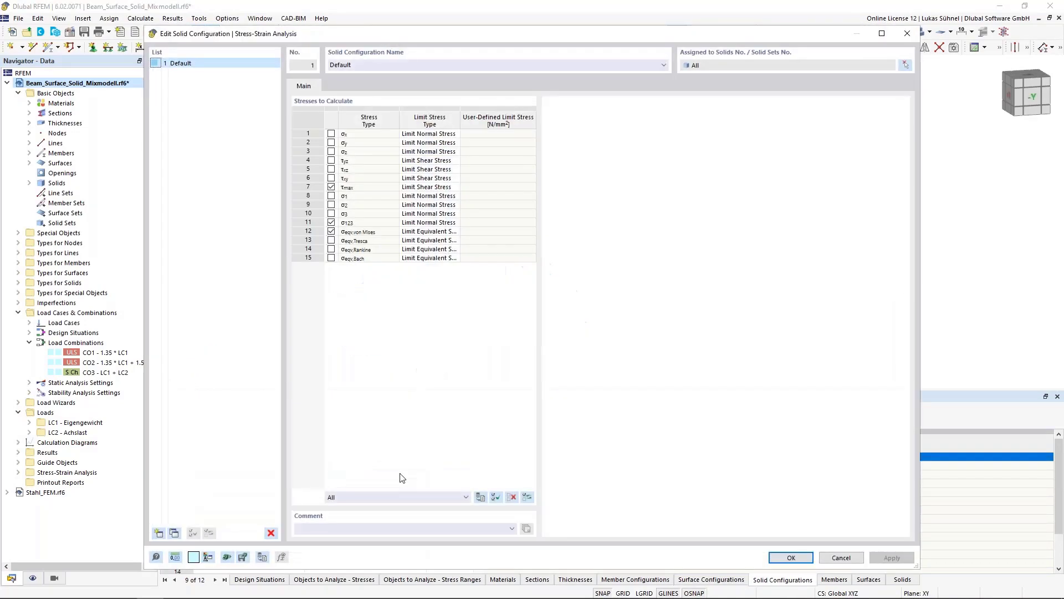
click(511, 496)
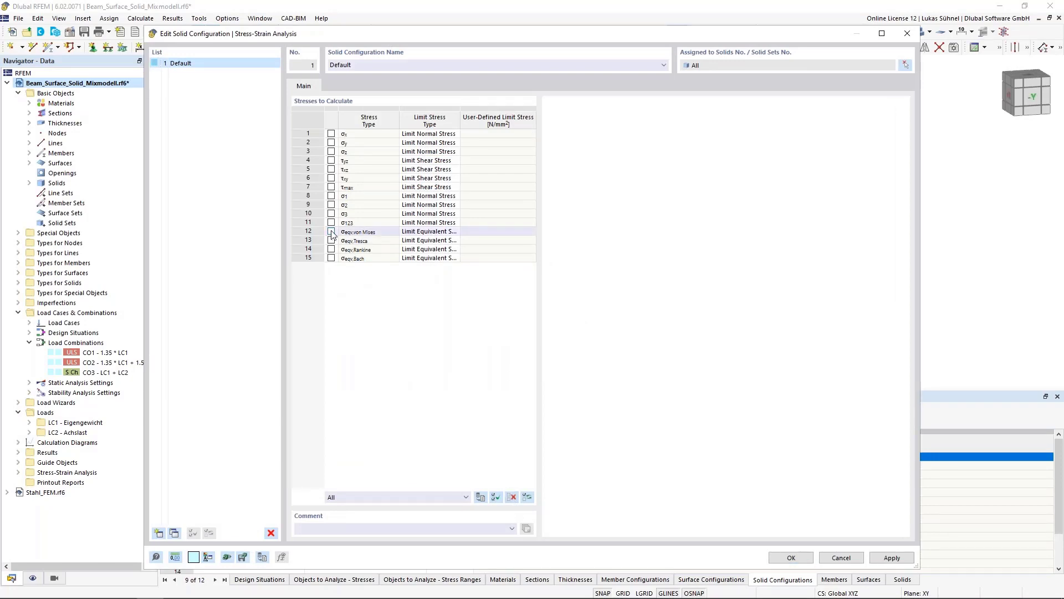
click(331, 232)
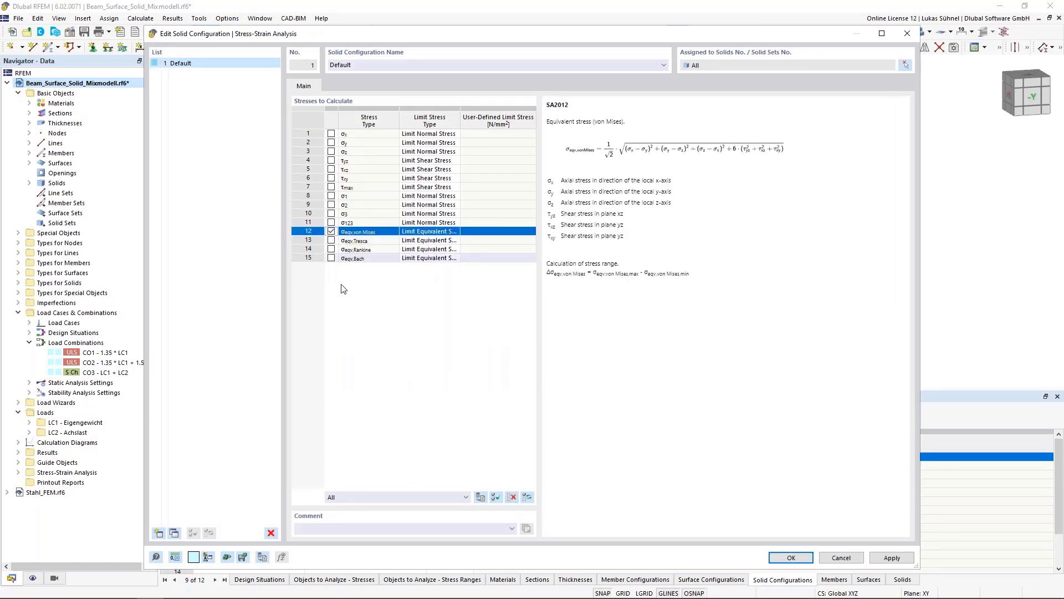
Step: Give the solids' von Mises equivalent stress a User limit of 235 N/mm² and accept the solid configuration
click(429, 231)
click(455, 231)
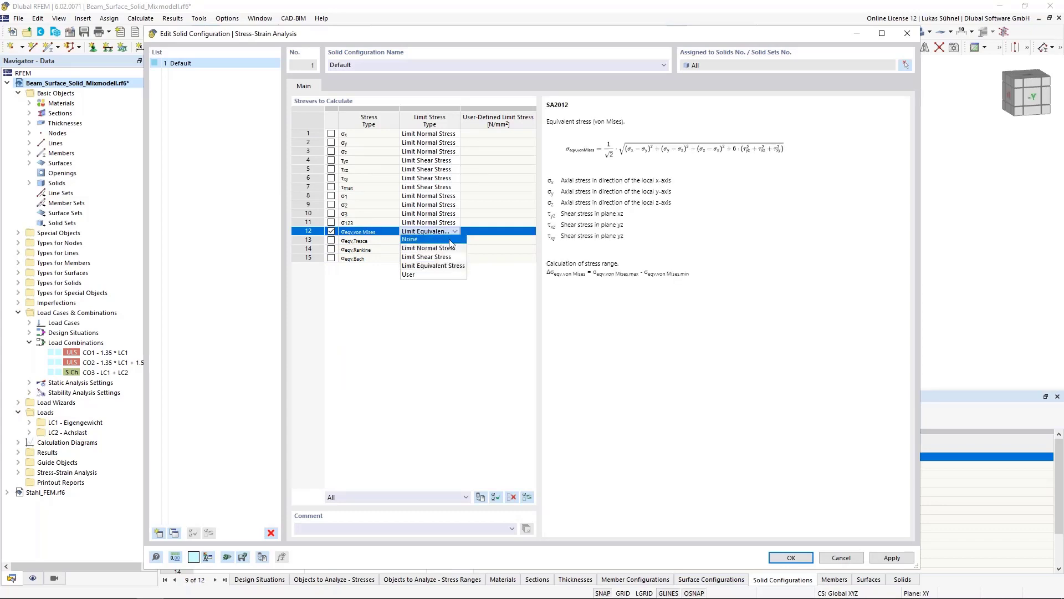
click(408, 275)
click(477, 232)
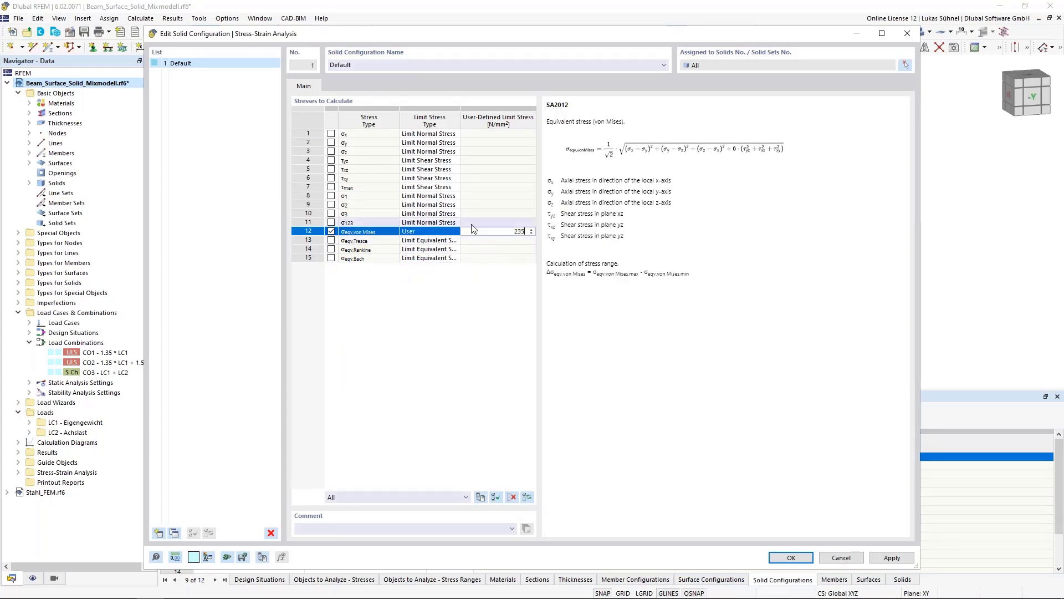
click(477, 223)
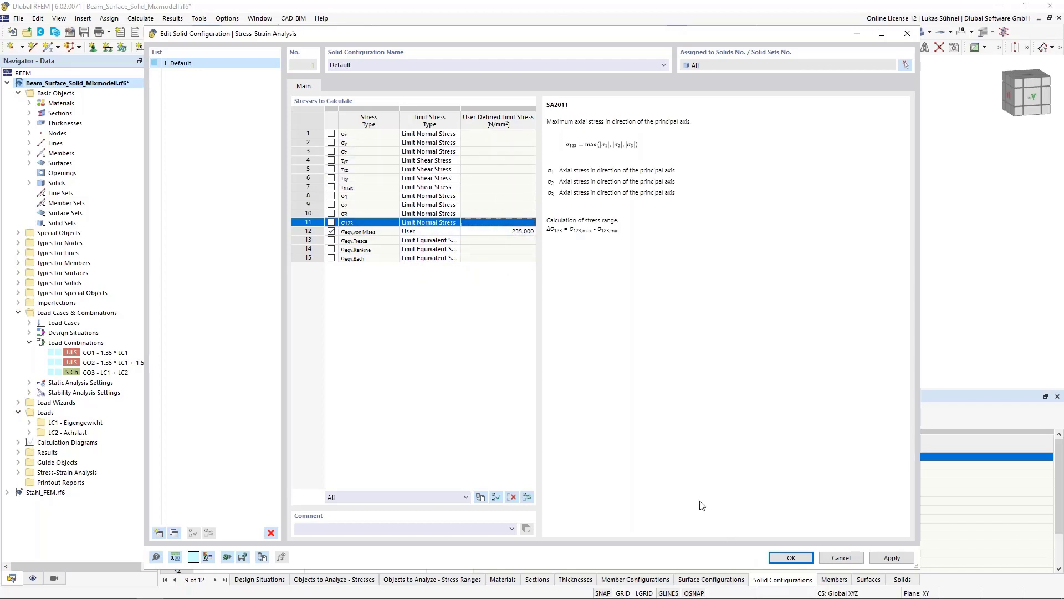
click(792, 558)
Step: Check the Stress-Strain Analysis configuration assigned to member 20 without changing it
click(832, 580)
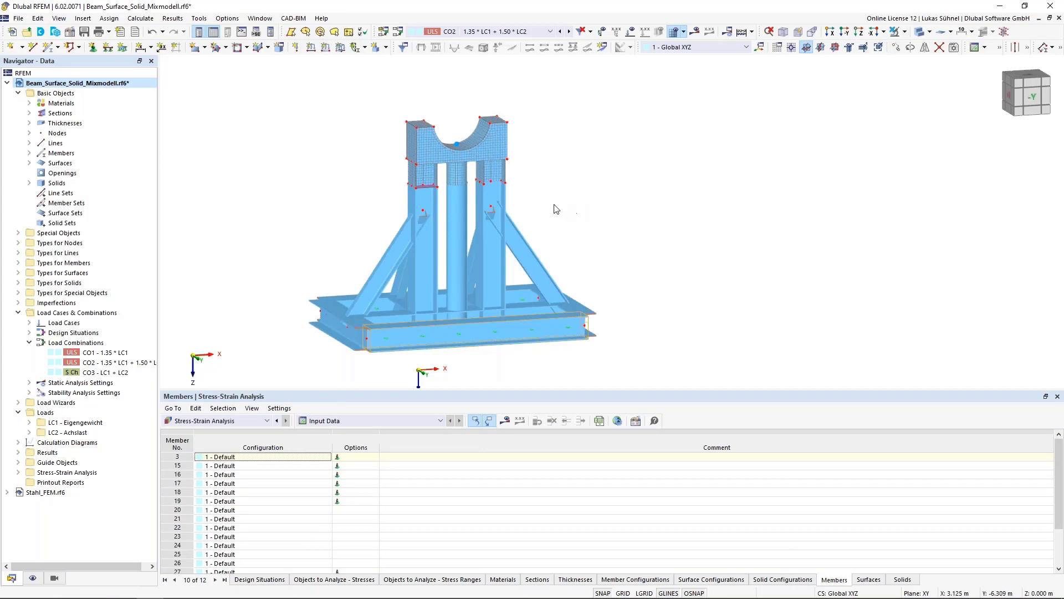
double_click(529, 257)
click(353, 125)
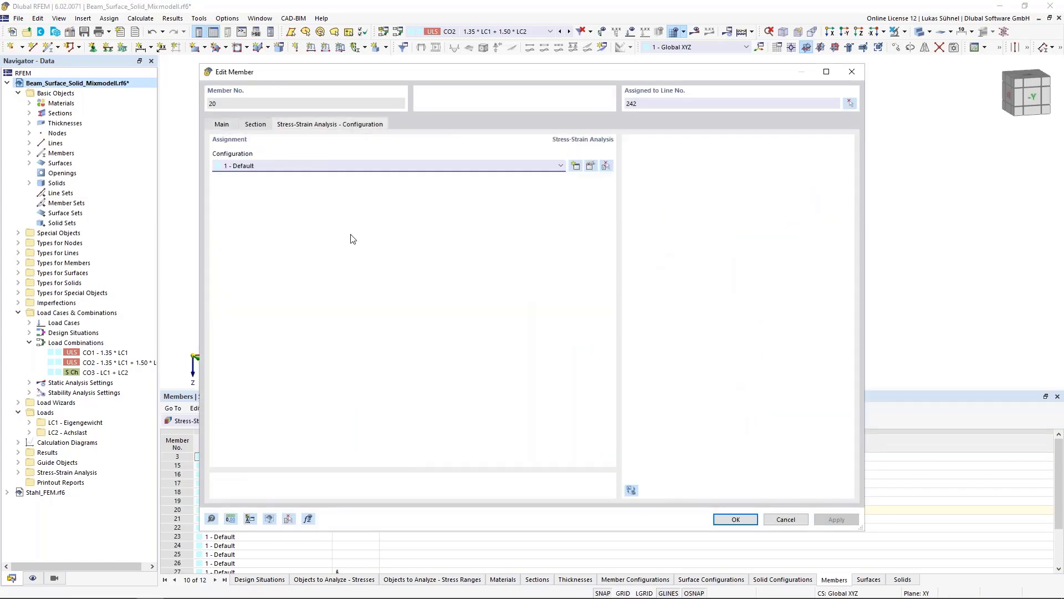
click(321, 166)
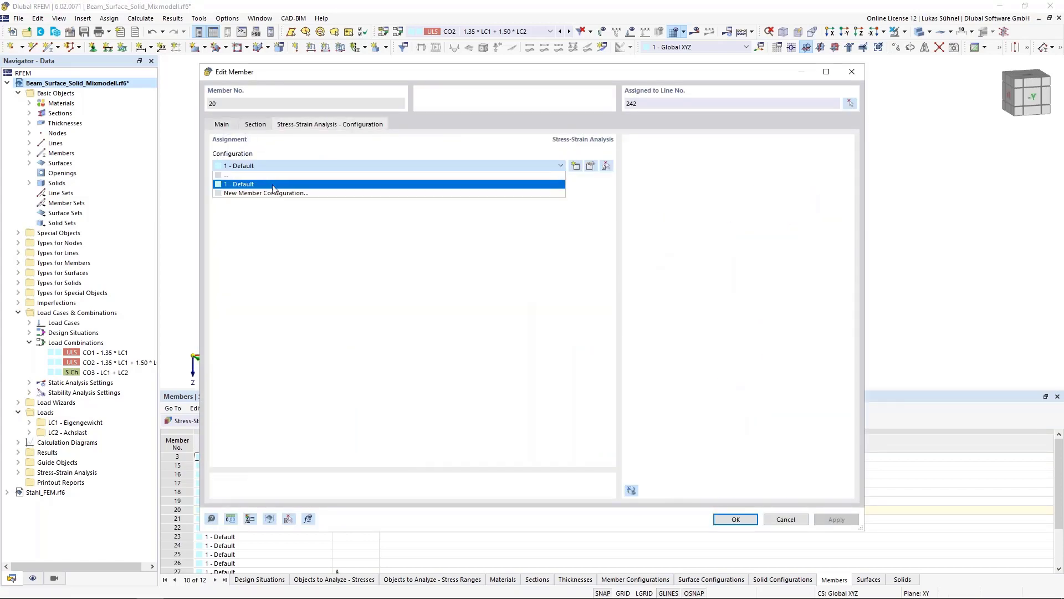
click(277, 254)
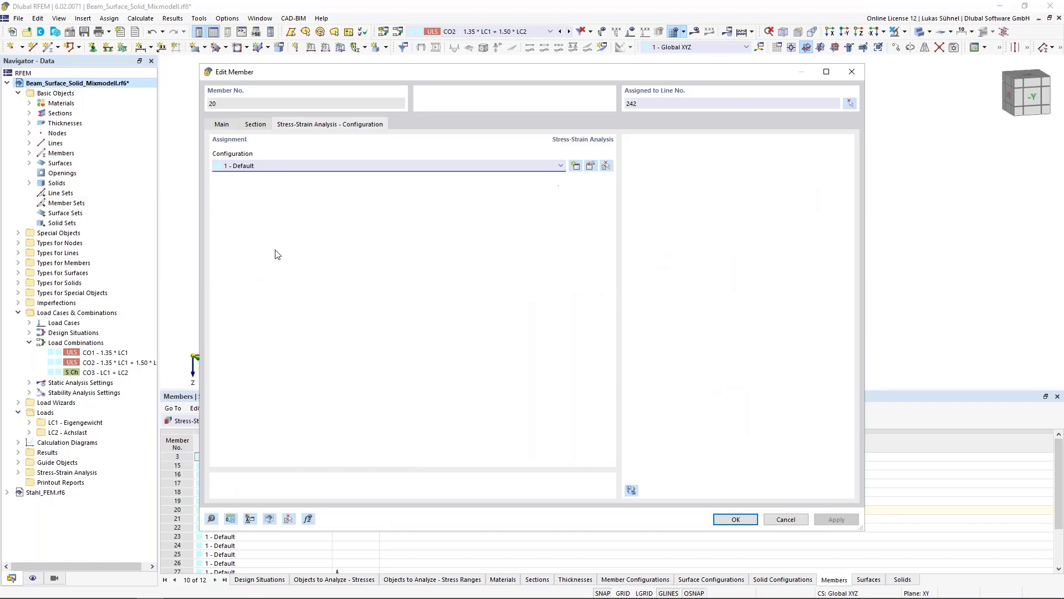
click(785, 519)
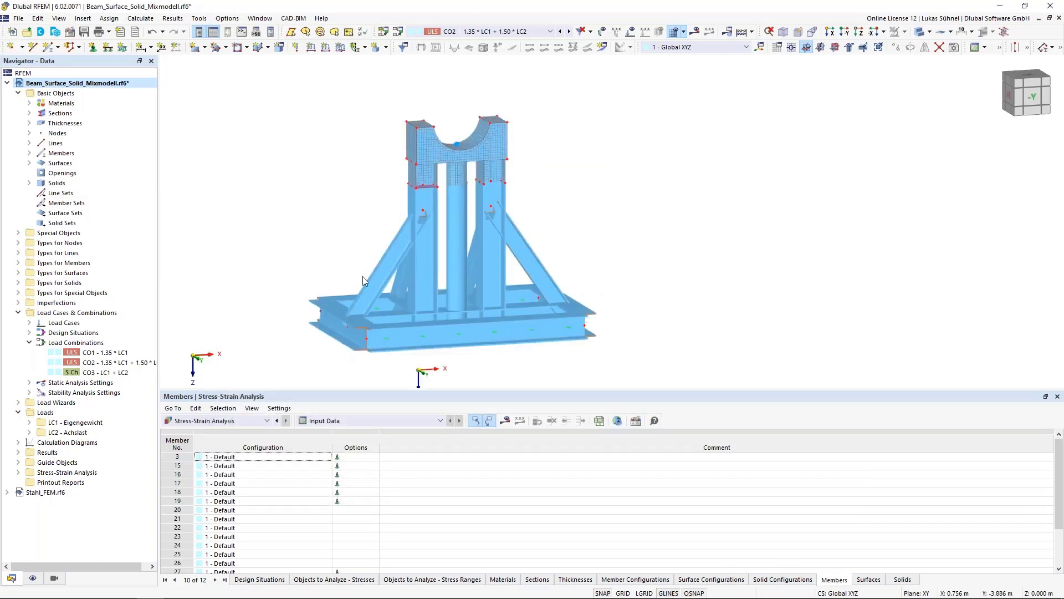
Step: Show the Stress-Strain Analysis results and start the calculation they require
scroll(358, 236, down, 2)
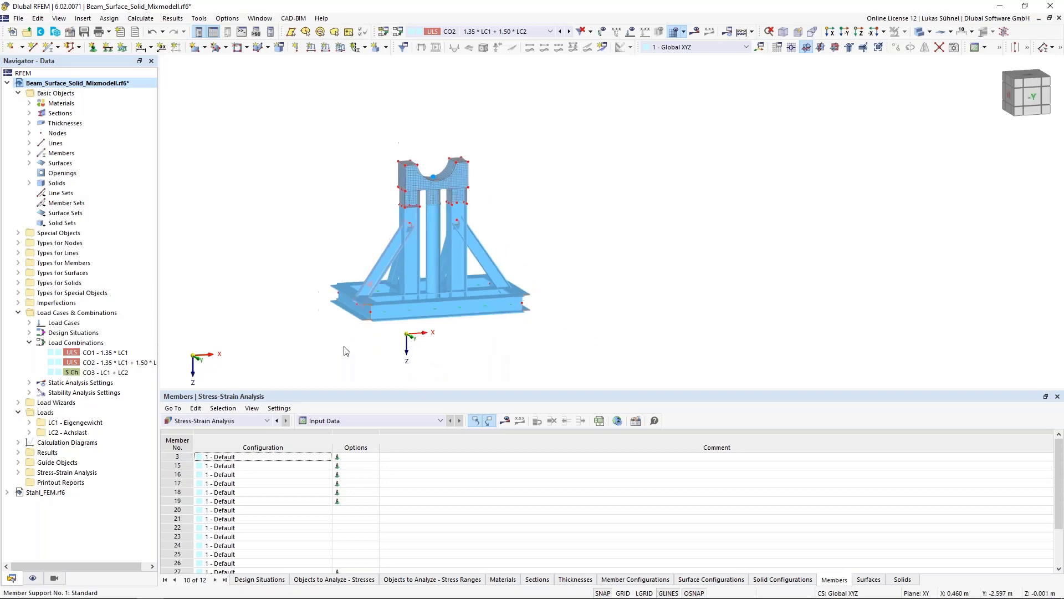
click(509, 424)
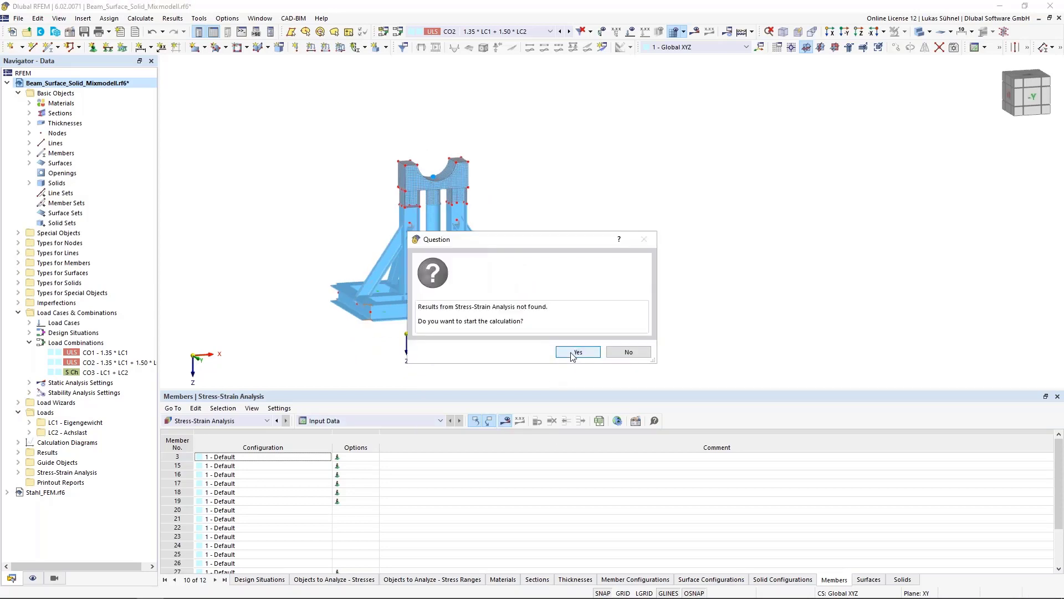
click(577, 353)
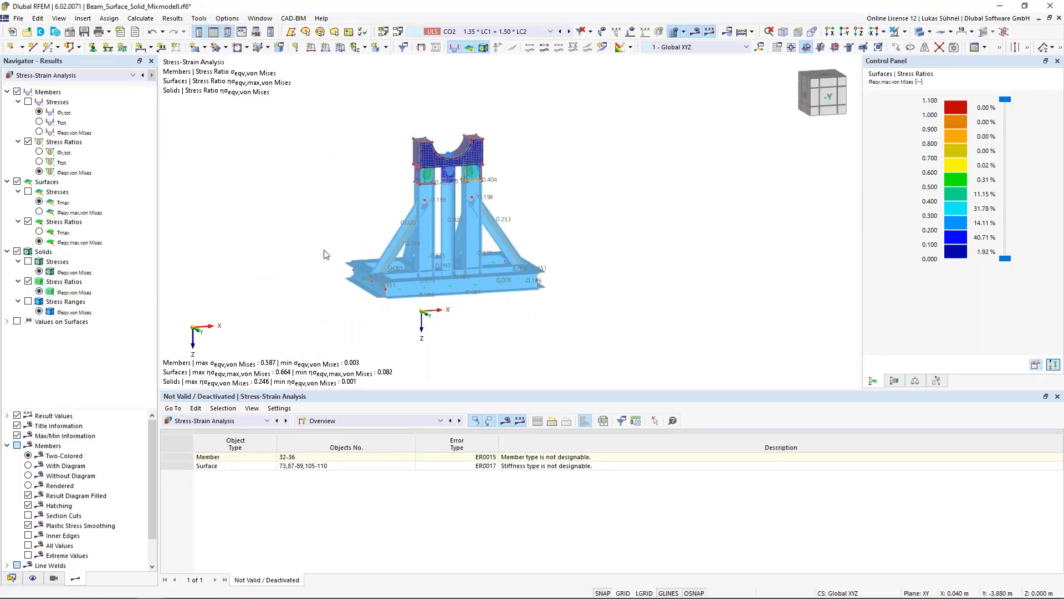
Step: Change the model display so the members are no longer rendered as solid bodies, and enlarge the results table area
click(920, 32)
click(919, 31)
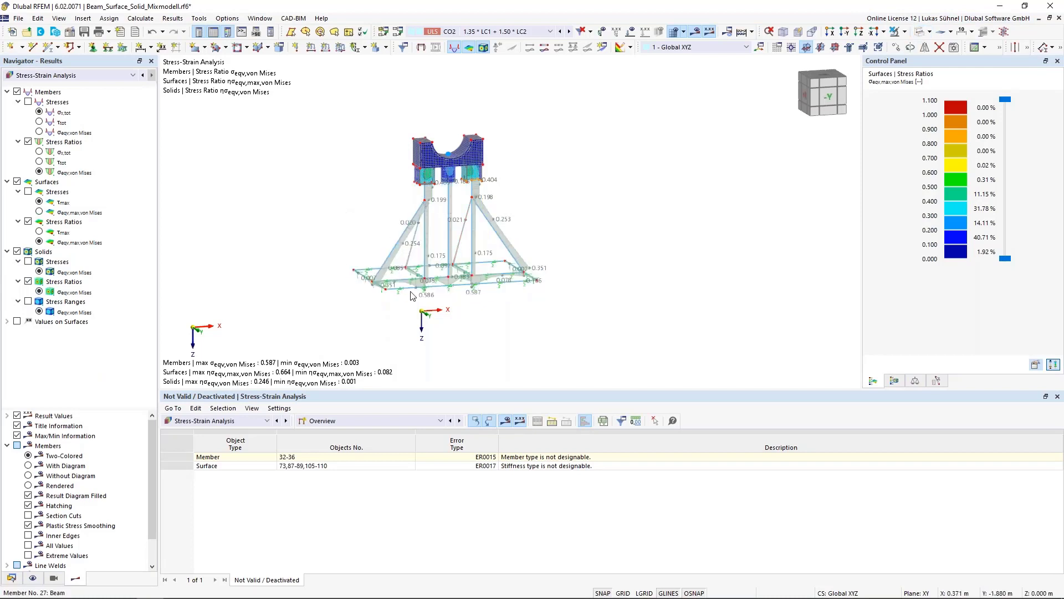
drag(388, 394, 330, 339)
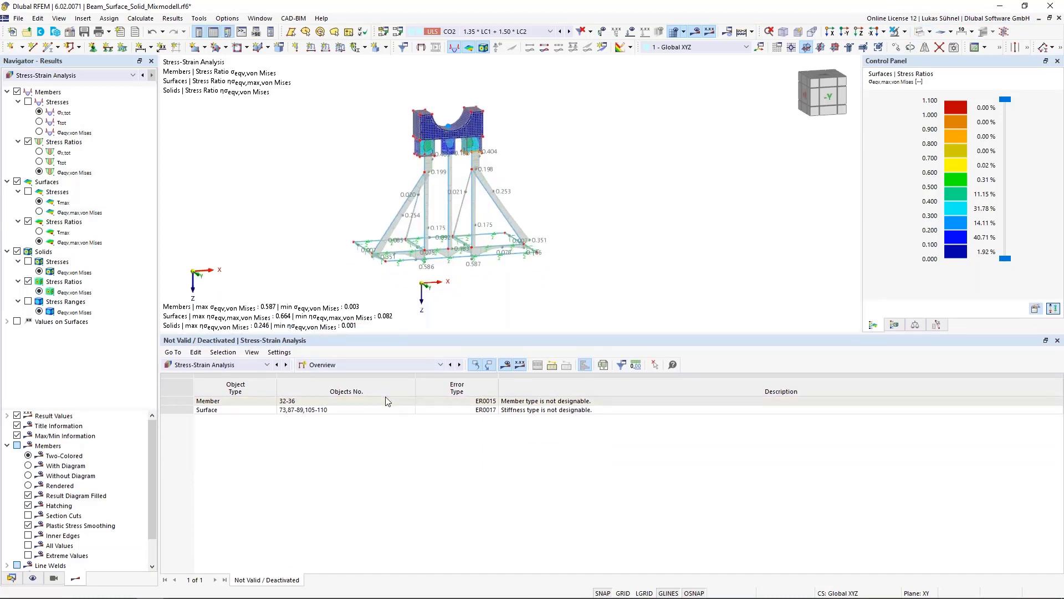
Step: Review the member and surface entries of the Not Valid / Deactivated table in the Overview results category
click(331, 366)
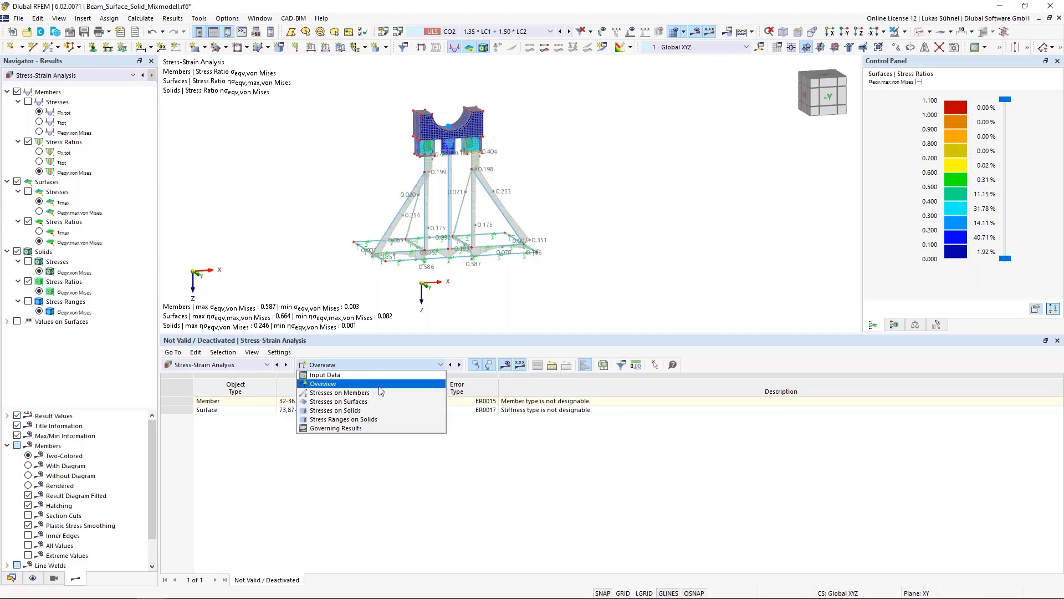
click(339, 387)
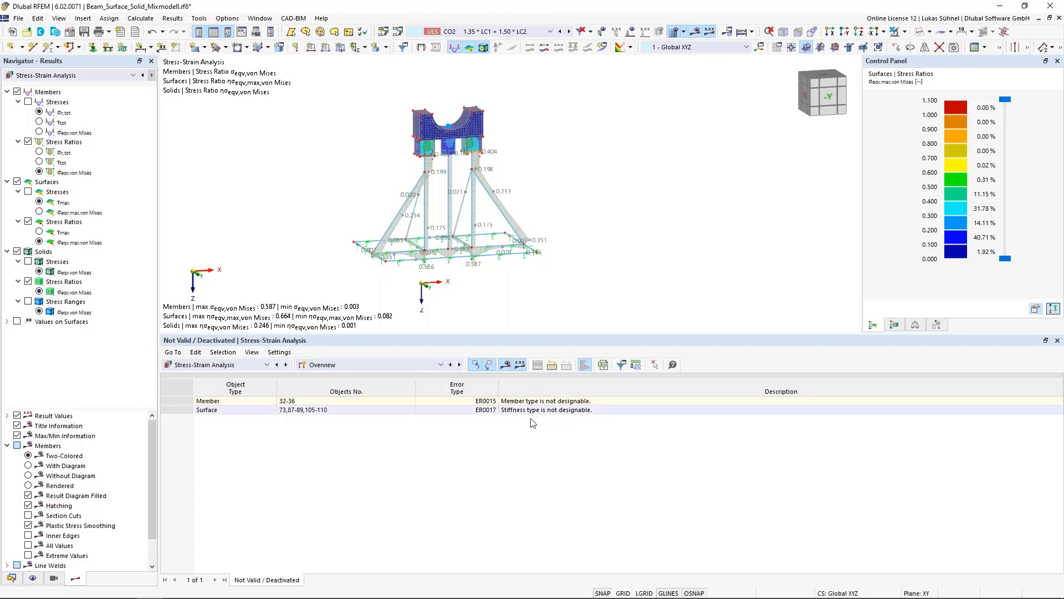
click(517, 401)
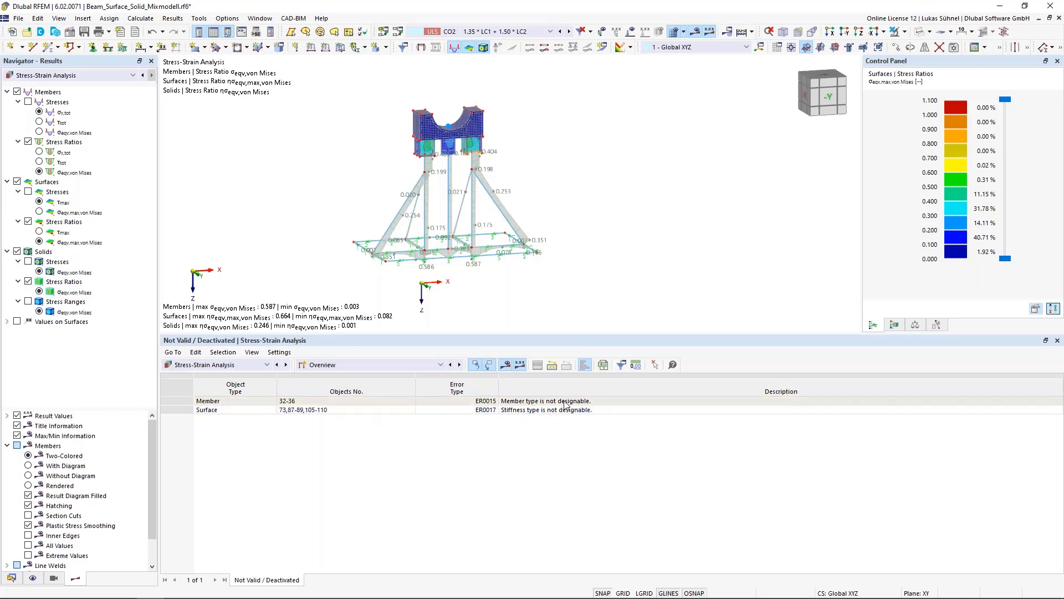
click(524, 409)
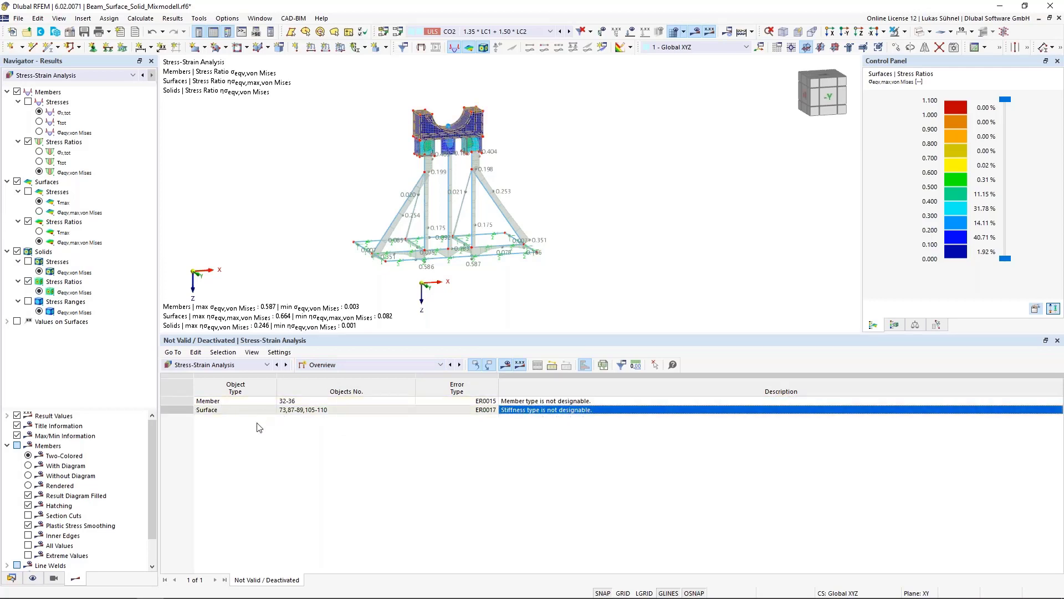
click(270, 401)
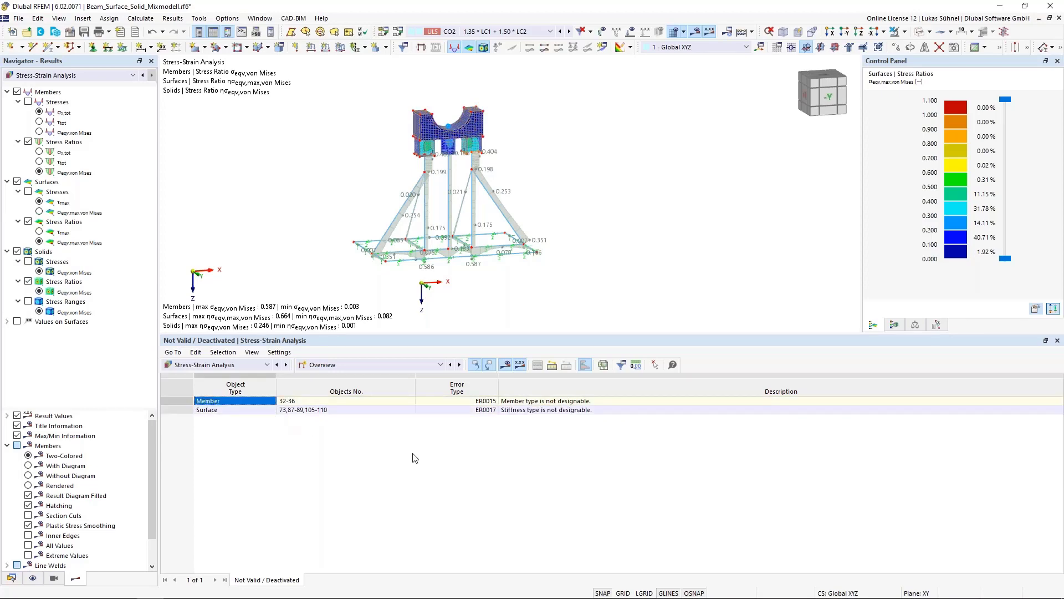
Step: Examine the rigid members at the connections between the surface model and the columns, comparing them with the member entry in the overview
scroll(441, 148, up, 4)
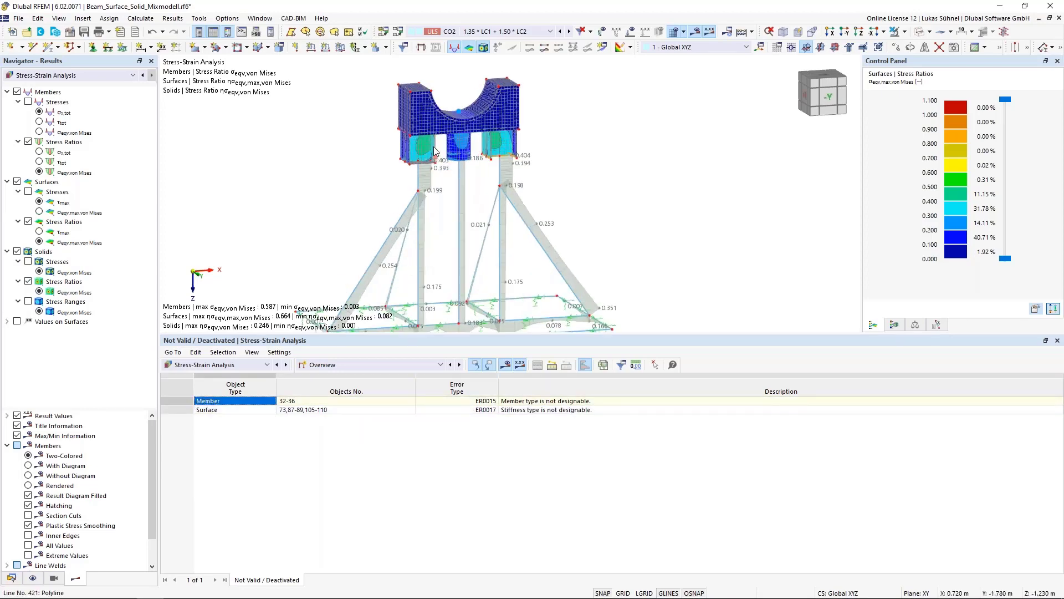
scroll(528, 142, up, 5)
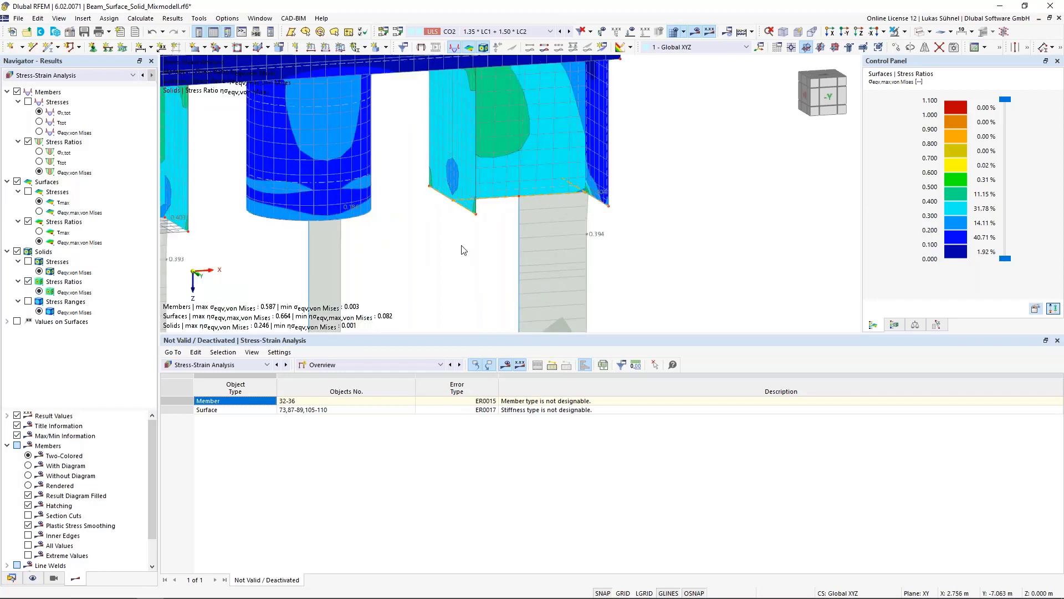
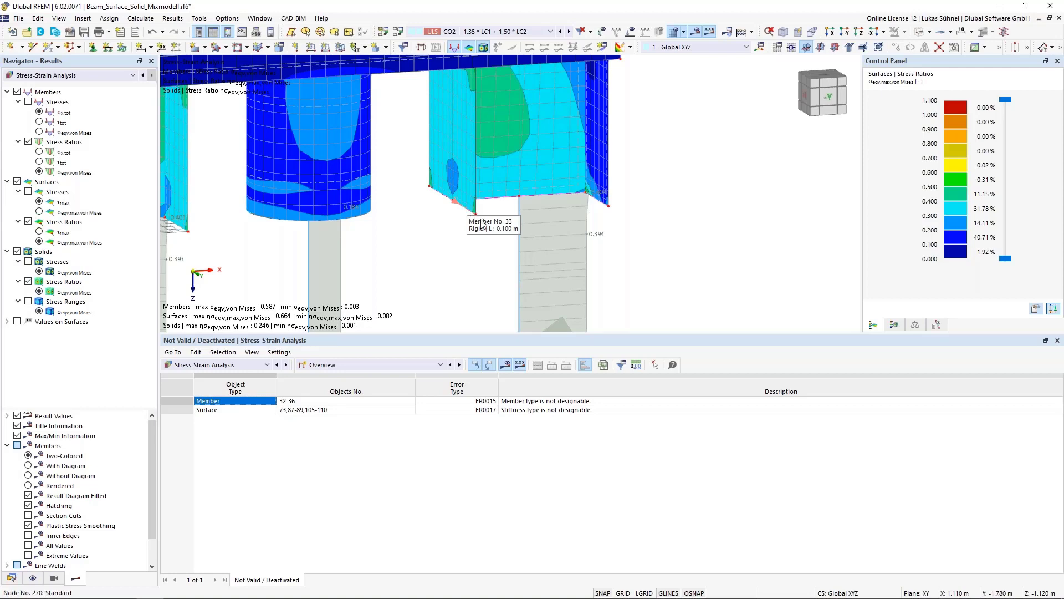
click(540, 401)
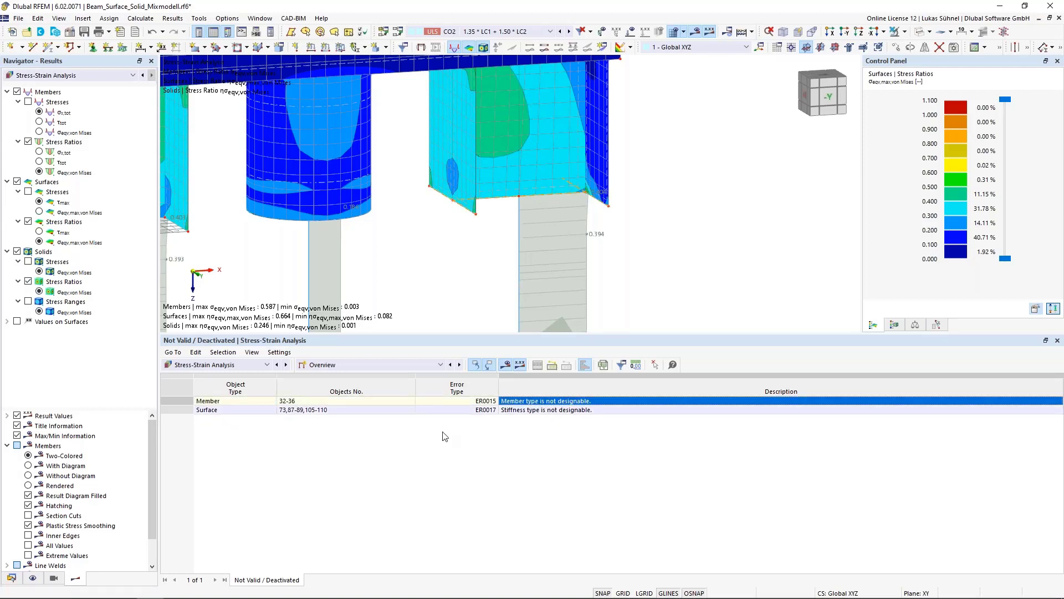
scroll(492, 241, down, 3)
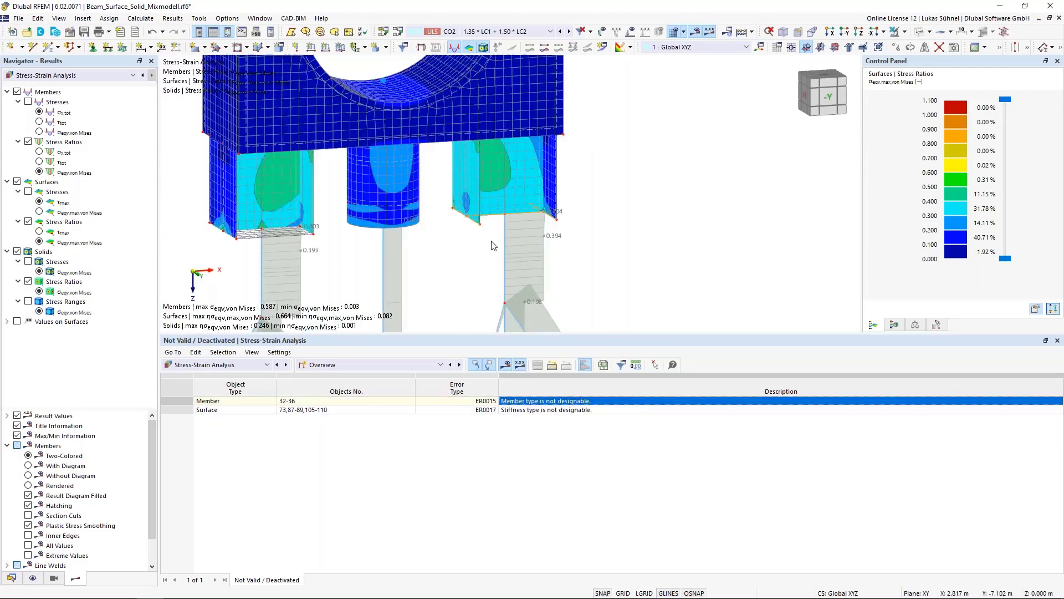
ctrl+middle_drag(332, 249, 335, 183)
scroll(337, 186, down, 1)
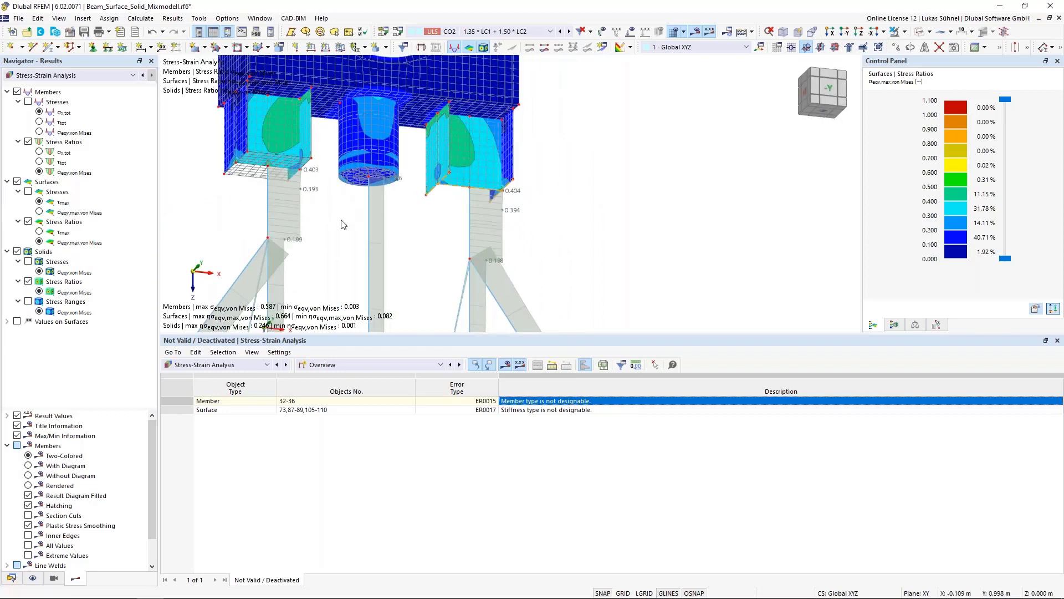
scroll(342, 223, down, 2)
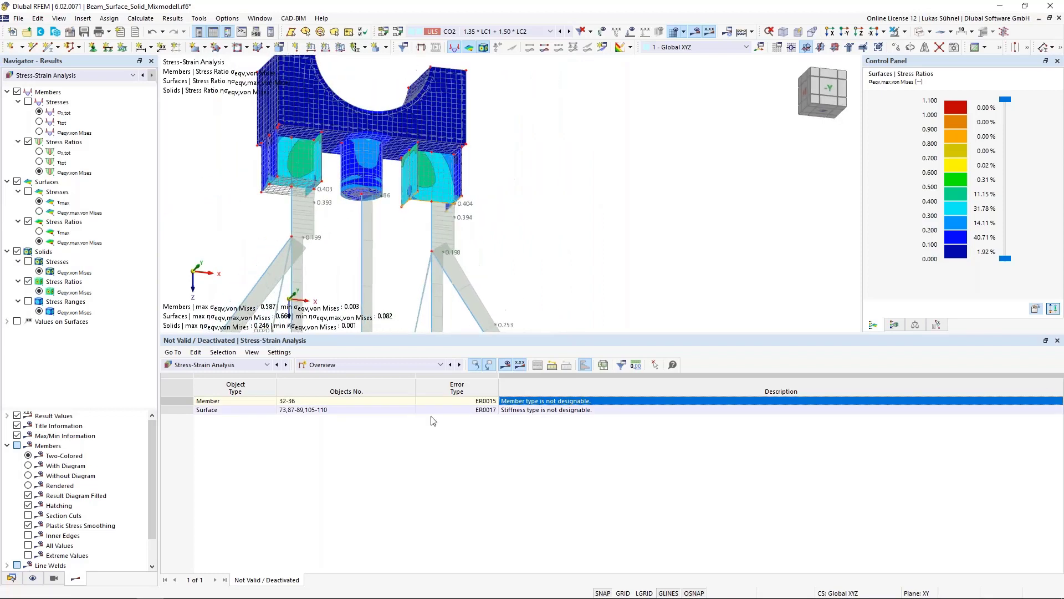
Step: Review the governing stresses by design situation for members, surfaces and solids
click(390, 365)
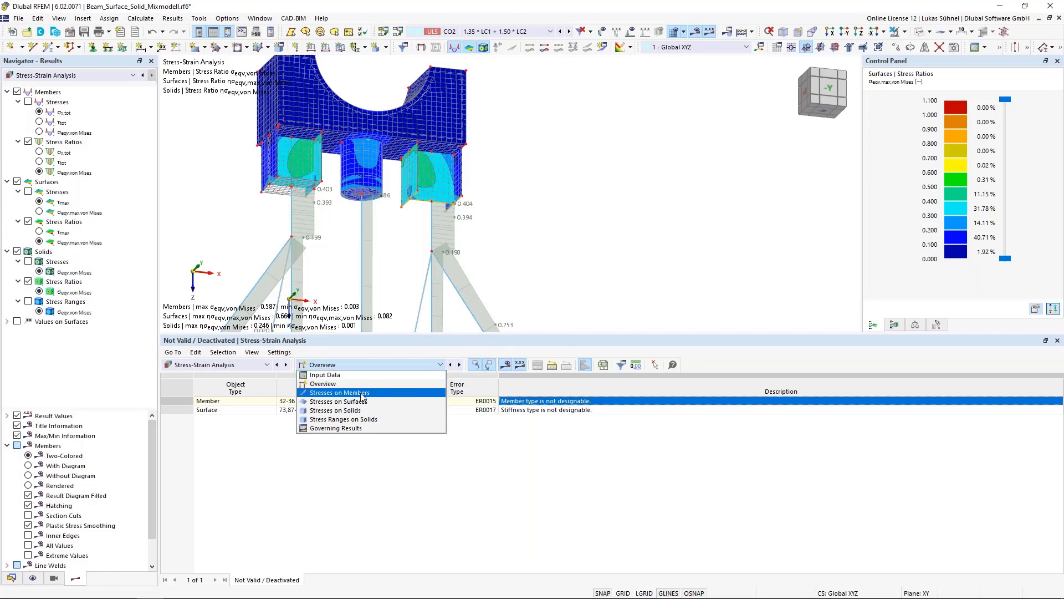
click(326, 394)
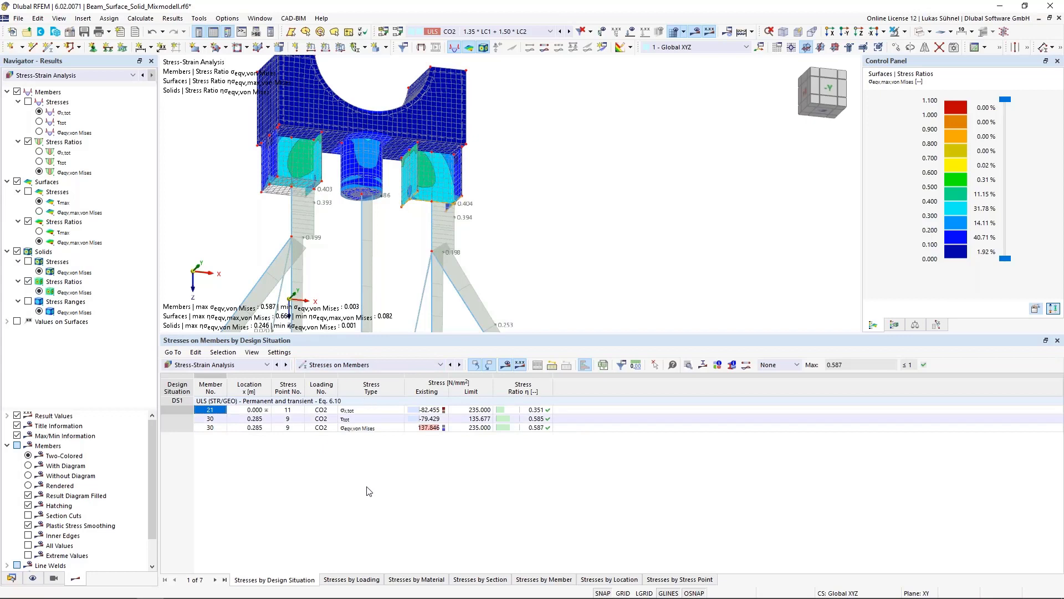
click(356, 367)
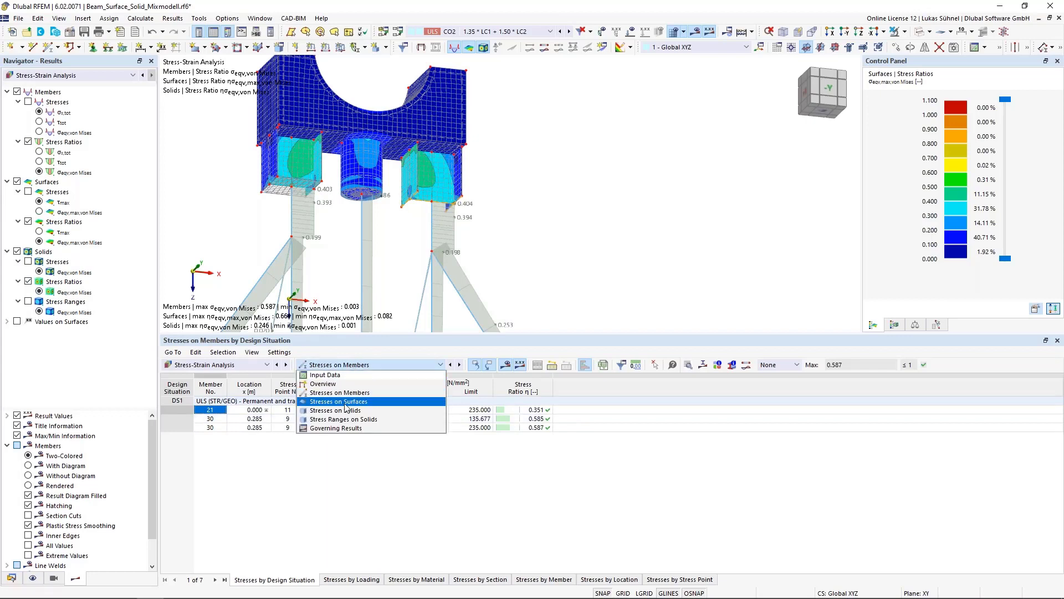
click(342, 402)
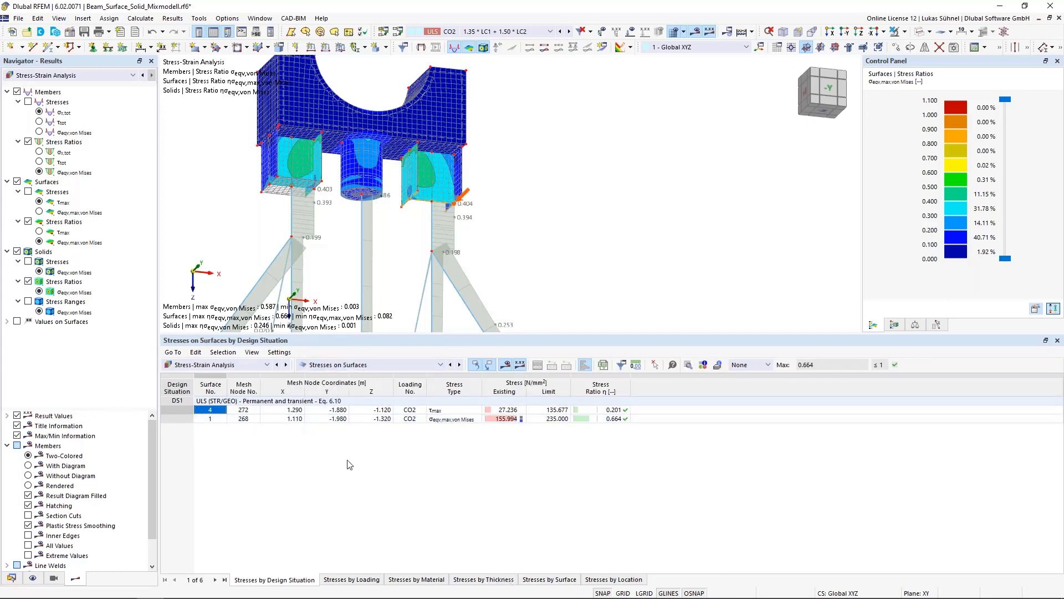
click(371, 365)
click(377, 406)
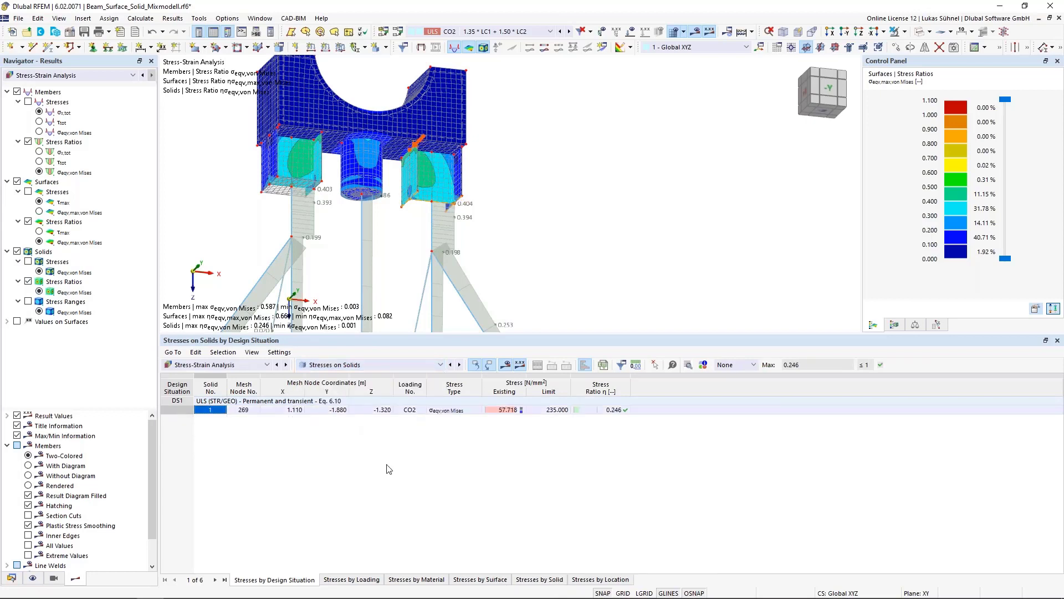
Step: Return to Stresses on Surfaces and look through the results listed by surface
click(397, 366)
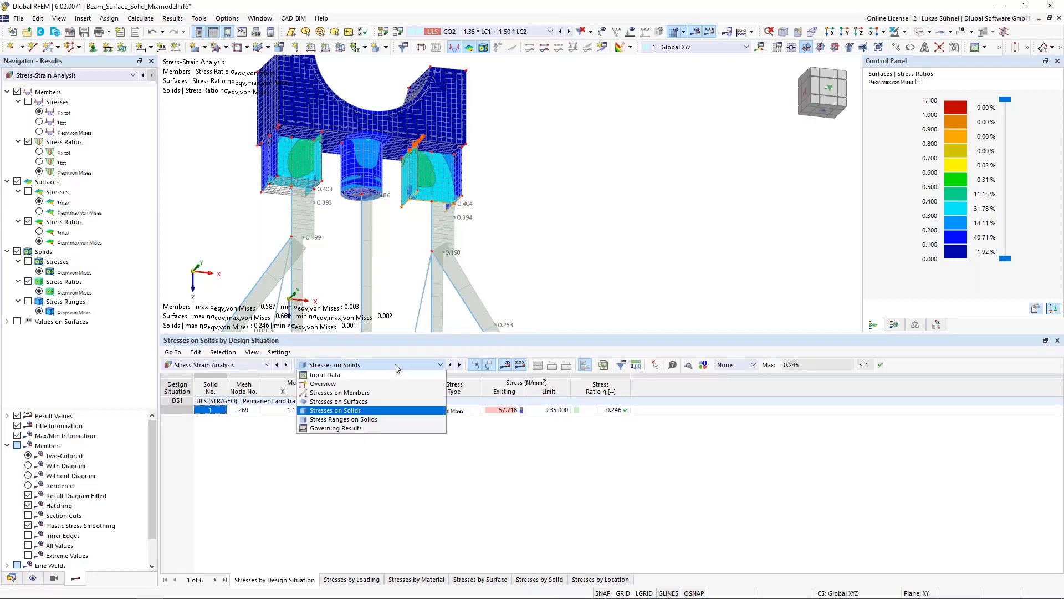
click(358, 401)
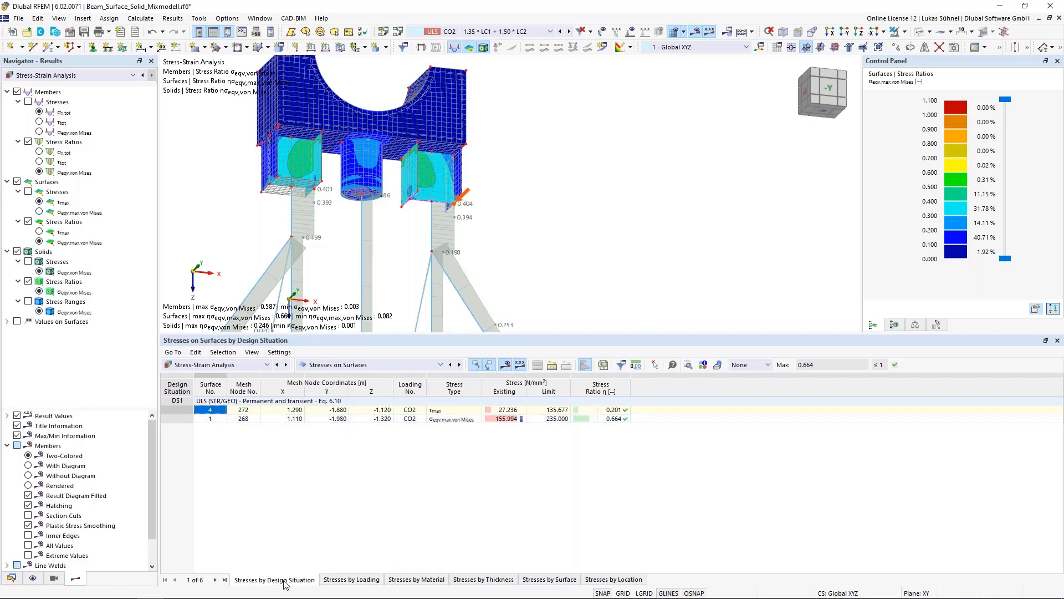
click(543, 580)
scroll(432, 492, down, 3)
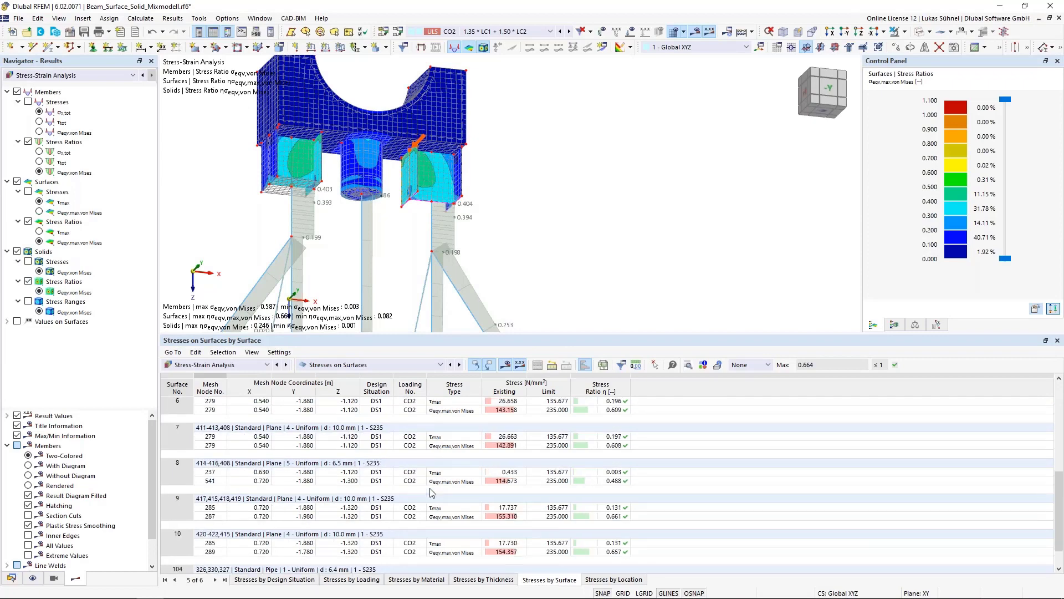
scroll(432, 493, up, 3)
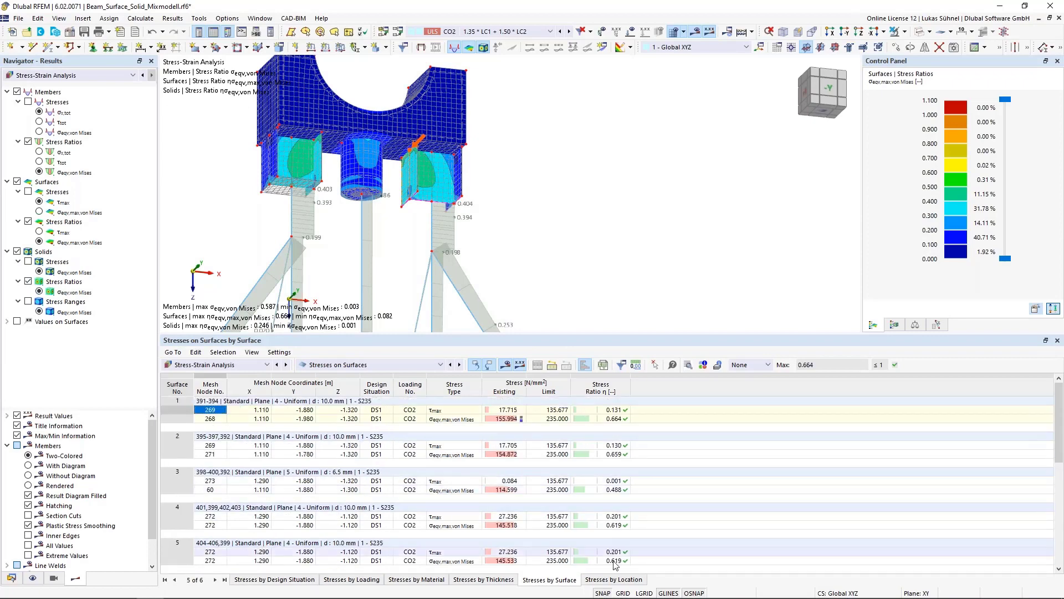
Step: Review the surface stress results grouped by thickness and by design situation
click(465, 580)
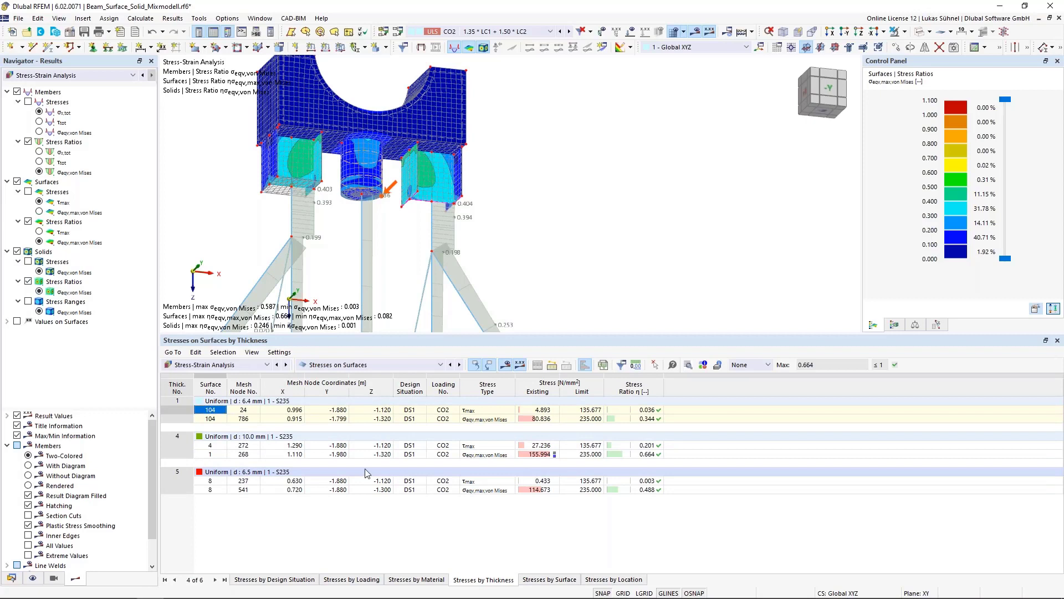
click(271, 579)
middle_drag(390, 209, 540, 215)
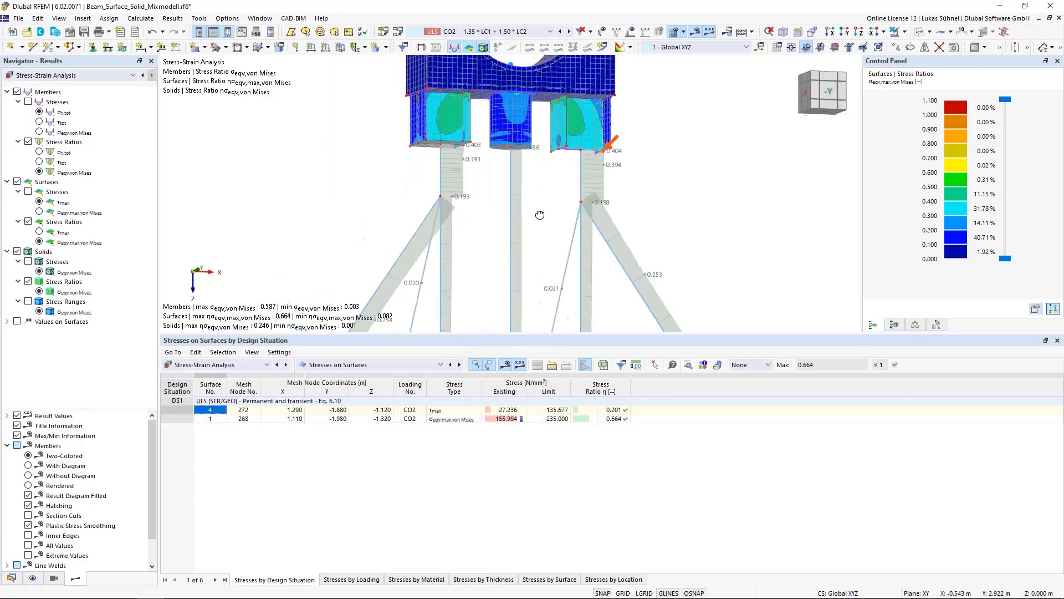
scroll(540, 214, down, 3)
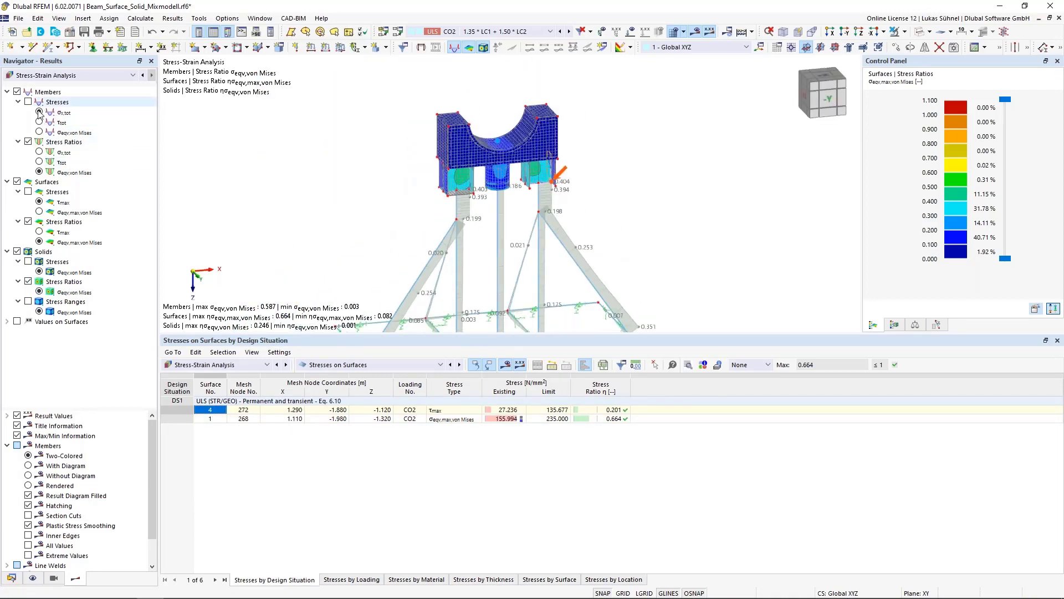
Step: Display the equivalent von Mises stresses on the members within the Stress-Strain Analysis results
click(7, 91)
click(6, 102)
click(7, 112)
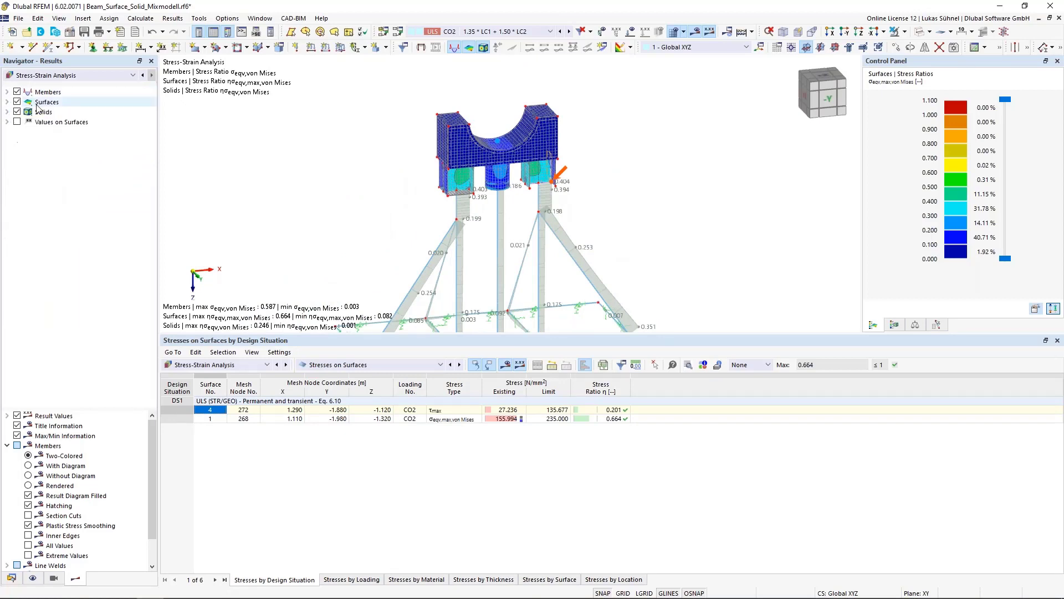
click(47, 78)
click(61, 86)
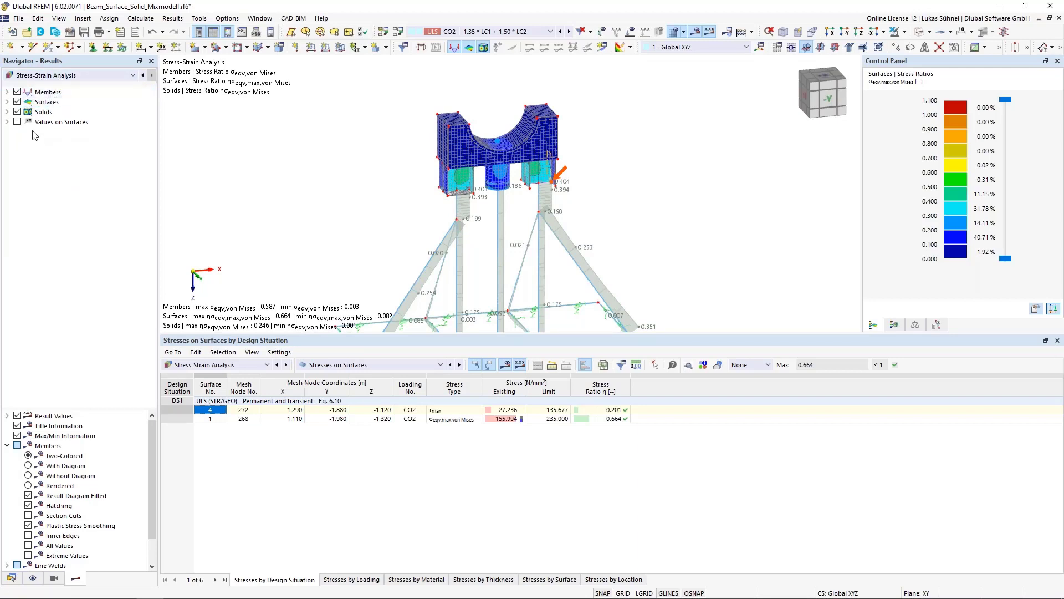
click(6, 91)
click(39, 112)
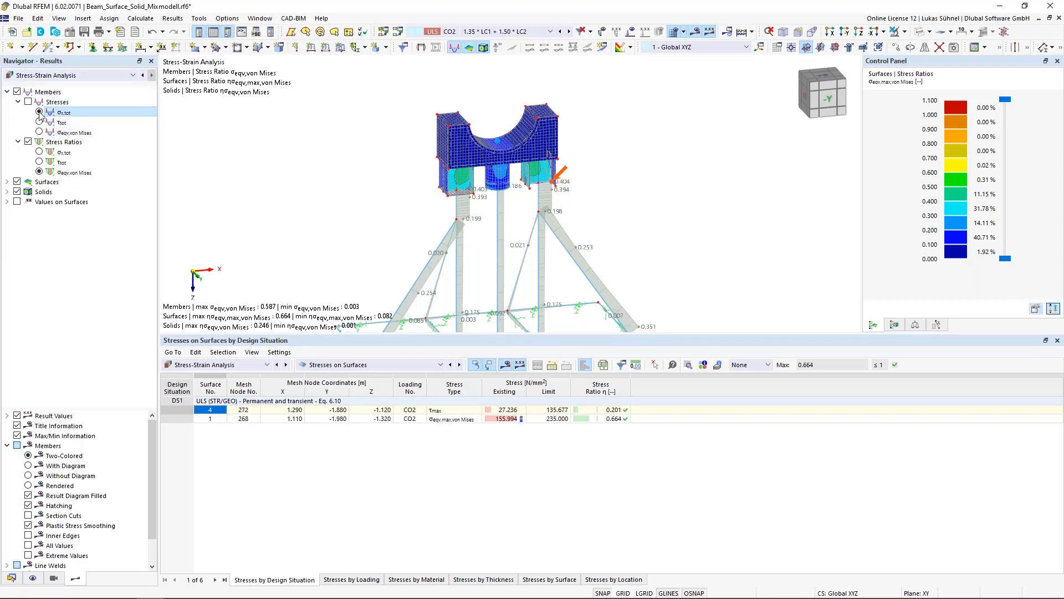
click(39, 132)
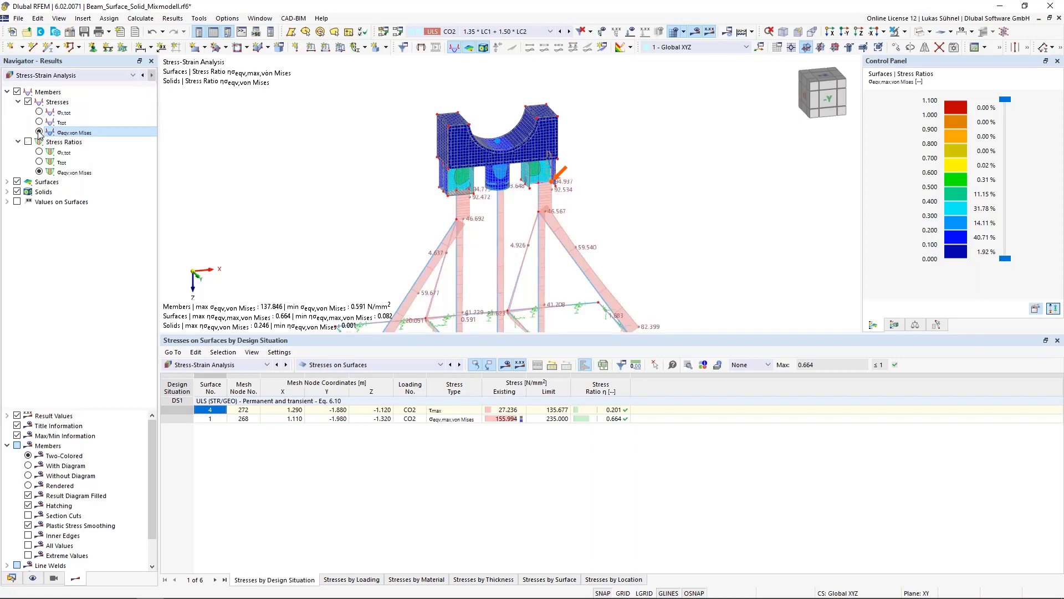
Step: Expand the surface and solid result options, keeping the surface stress ratio set to σeqv,max,von Mises
click(6, 181)
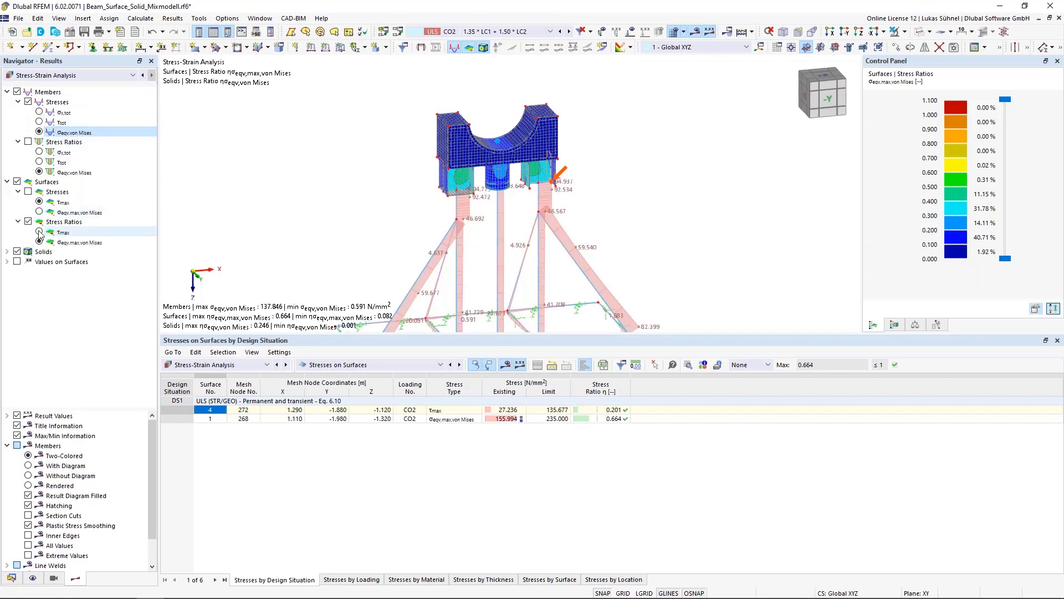
click(39, 232)
click(39, 242)
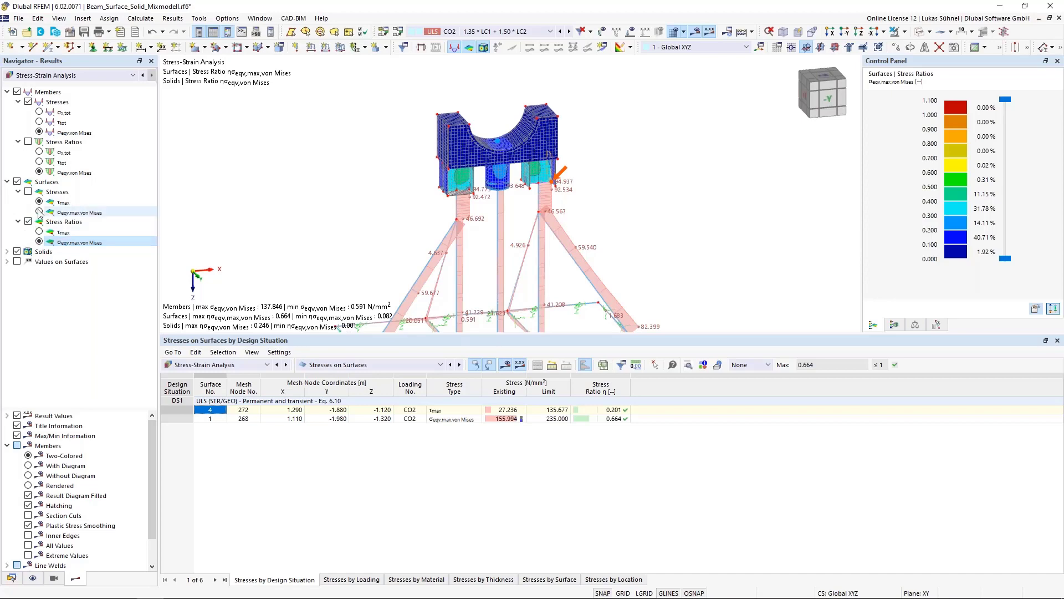
click(17, 252)
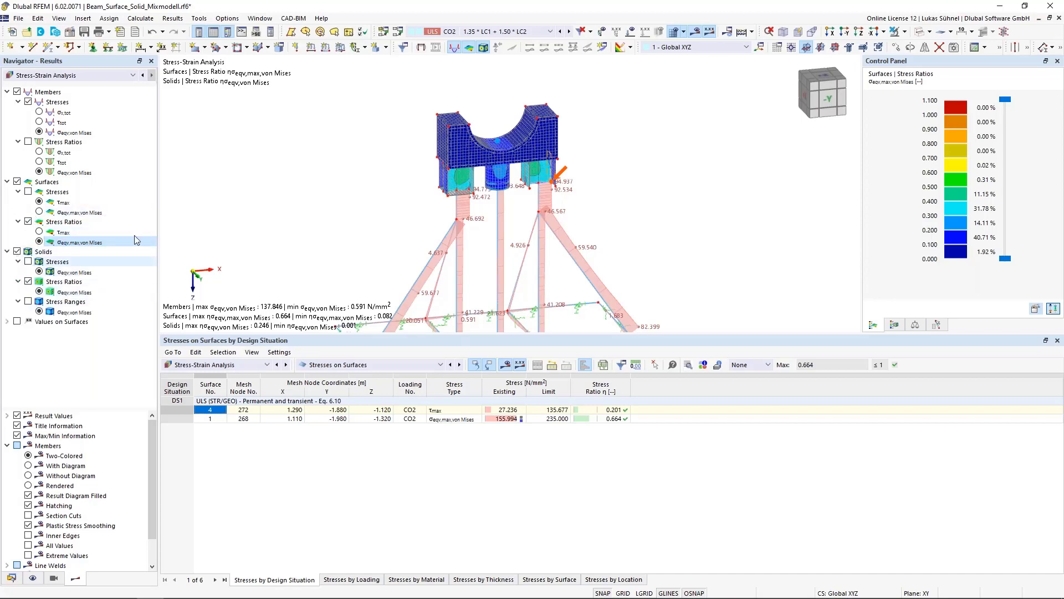
scroll(528, 157, up, 4)
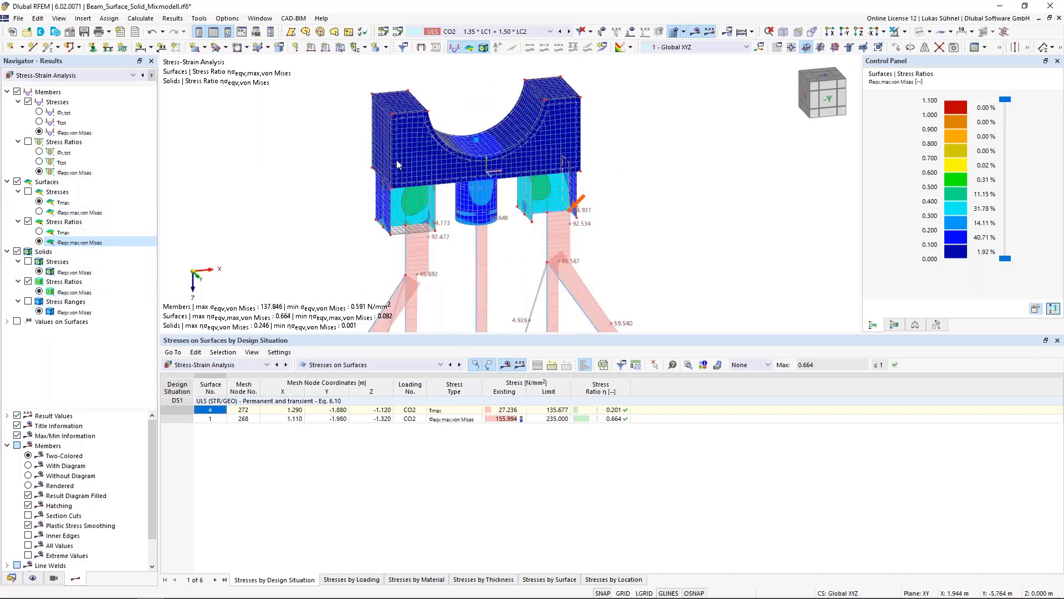
middle_drag(392, 245, 391, 183)
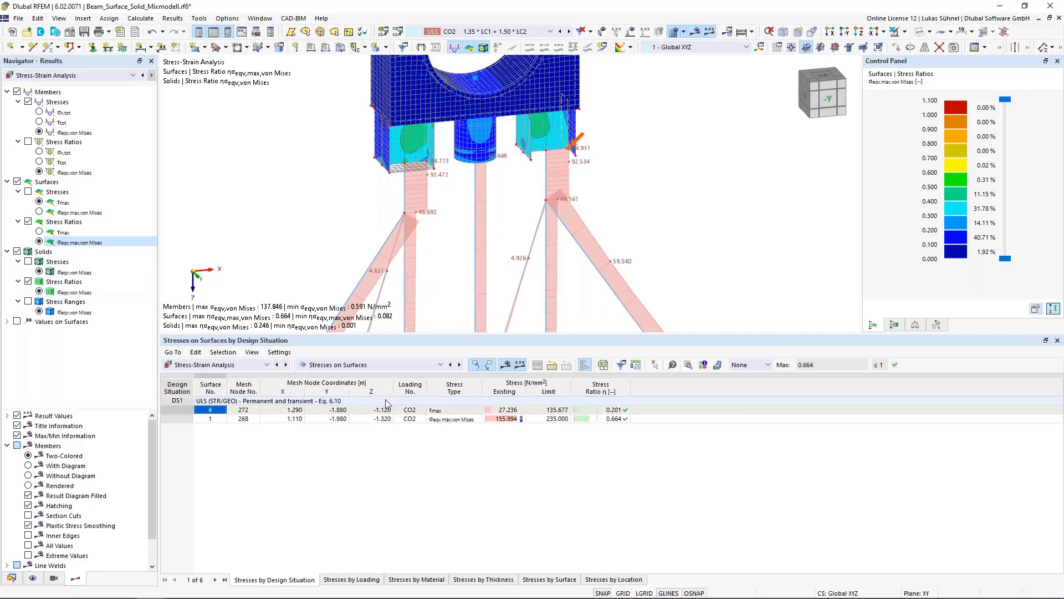
Step: List the Stress Ranges on Solids results by material and examine the minimum and maximum governing loadings
click(381, 367)
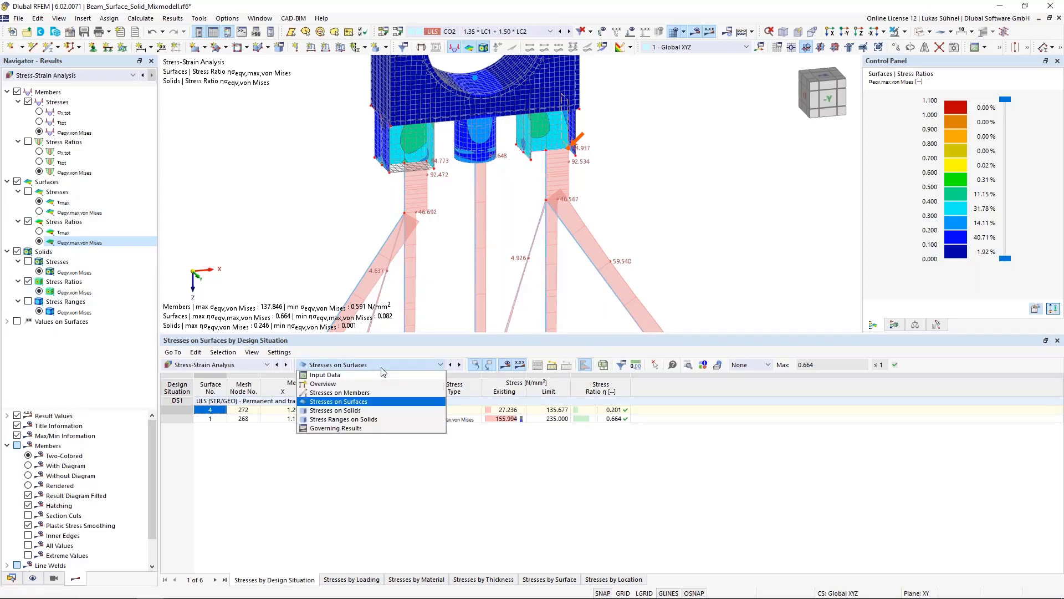
click(341, 421)
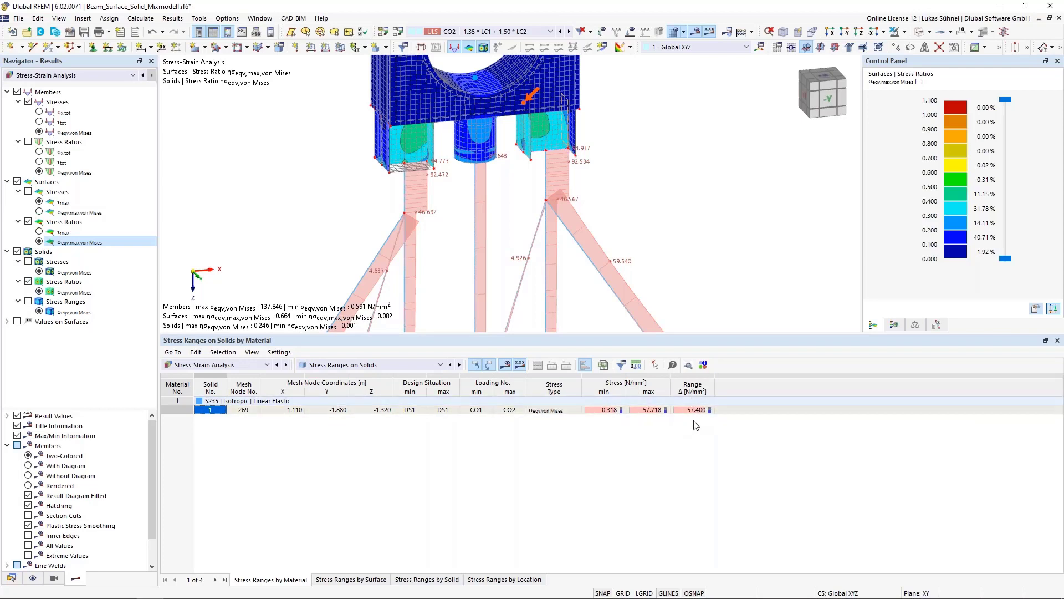
click(473, 413)
click(510, 413)
click(480, 416)
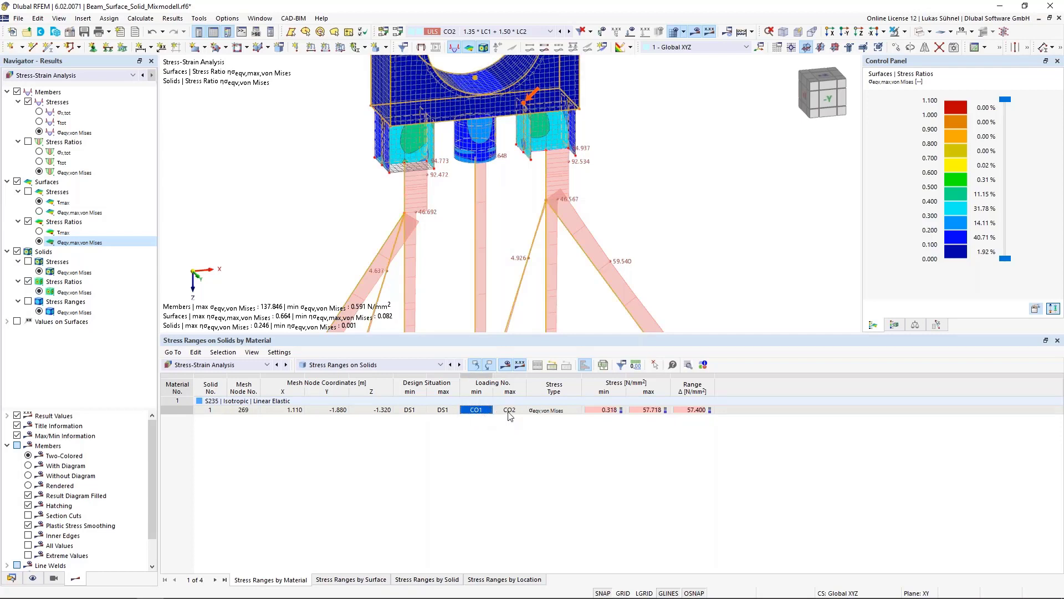
click(508, 415)
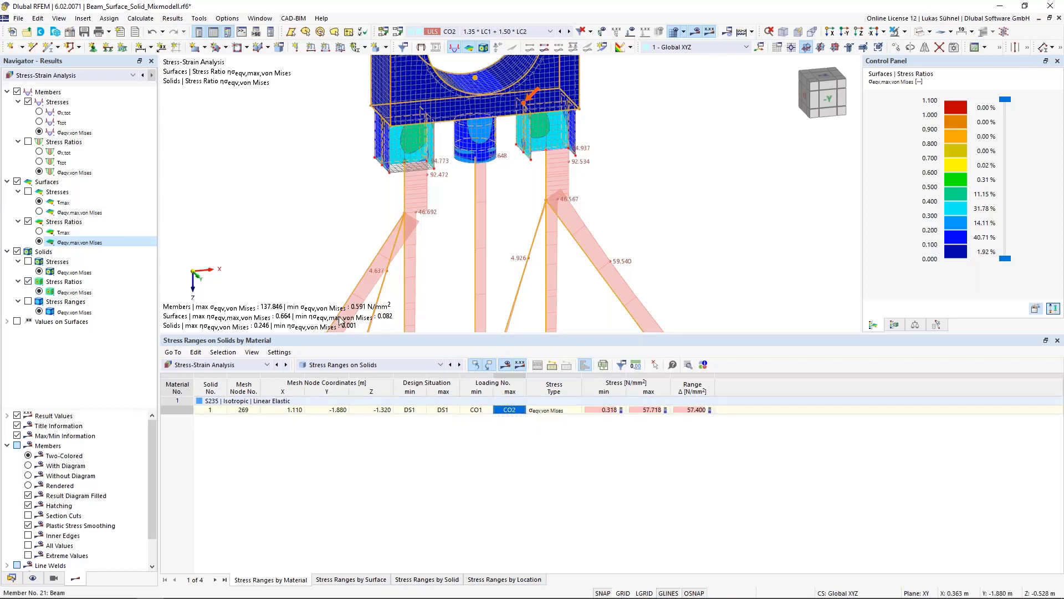
Step: Display the von Mises stress ranges on the solids in the model
click(29, 302)
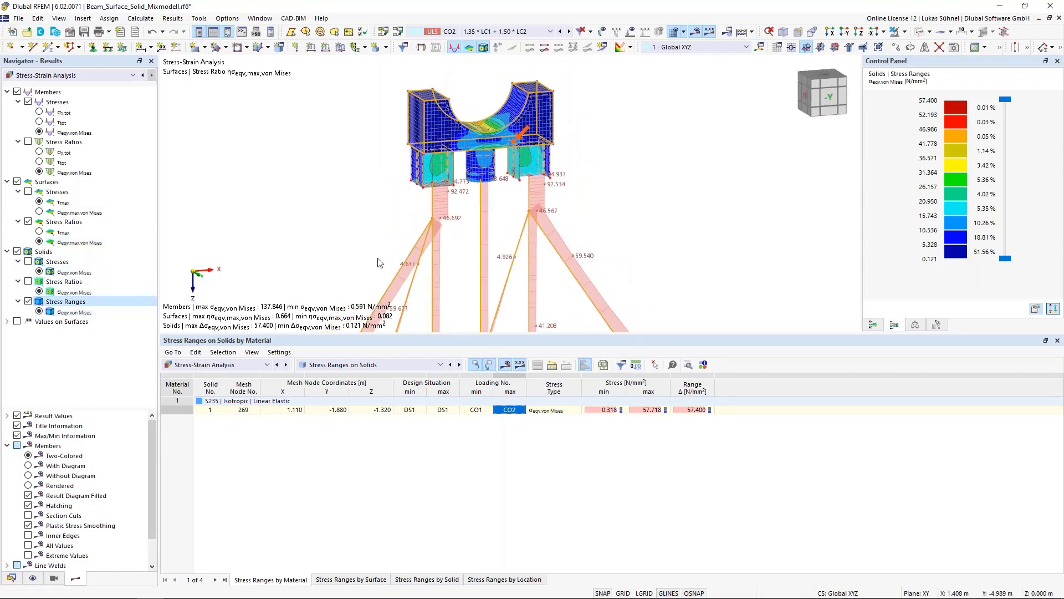
scroll(389, 215, down, 3)
middle_drag(376, 212, 432, 152)
ctrl+middle_drag(431, 152, 415, 195)
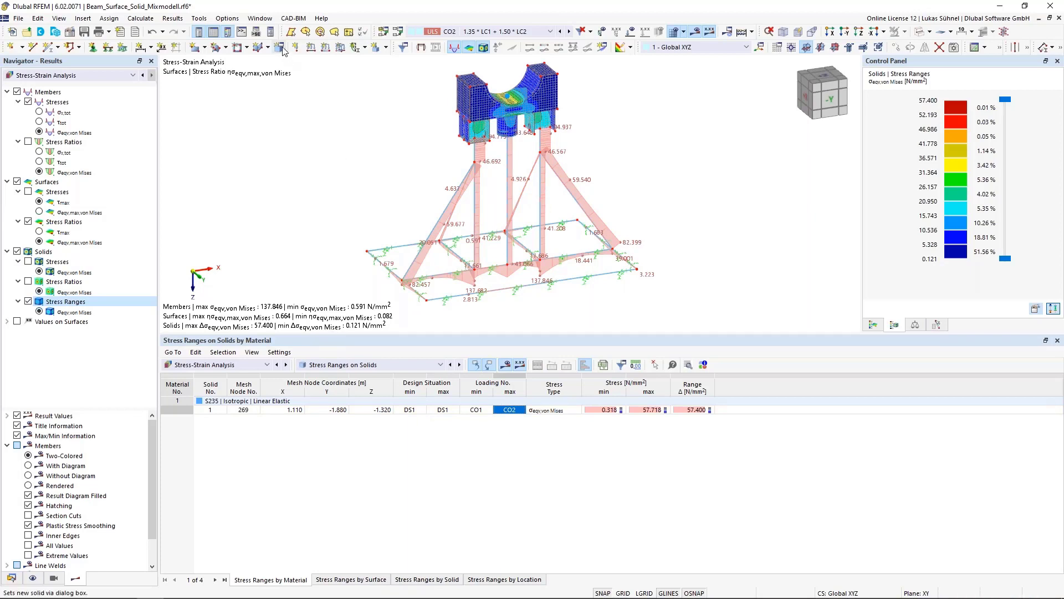
Step: Switch to the Stahl_FEM.rf6 truss model and hide its load display
click(260, 18)
click(309, 157)
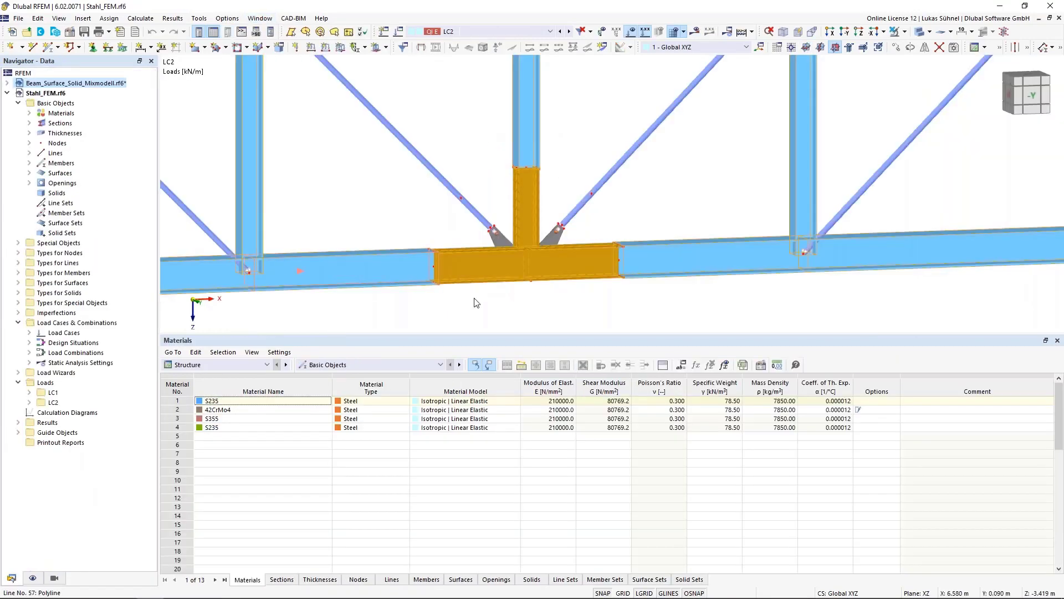
scroll(613, 100, down, 5)
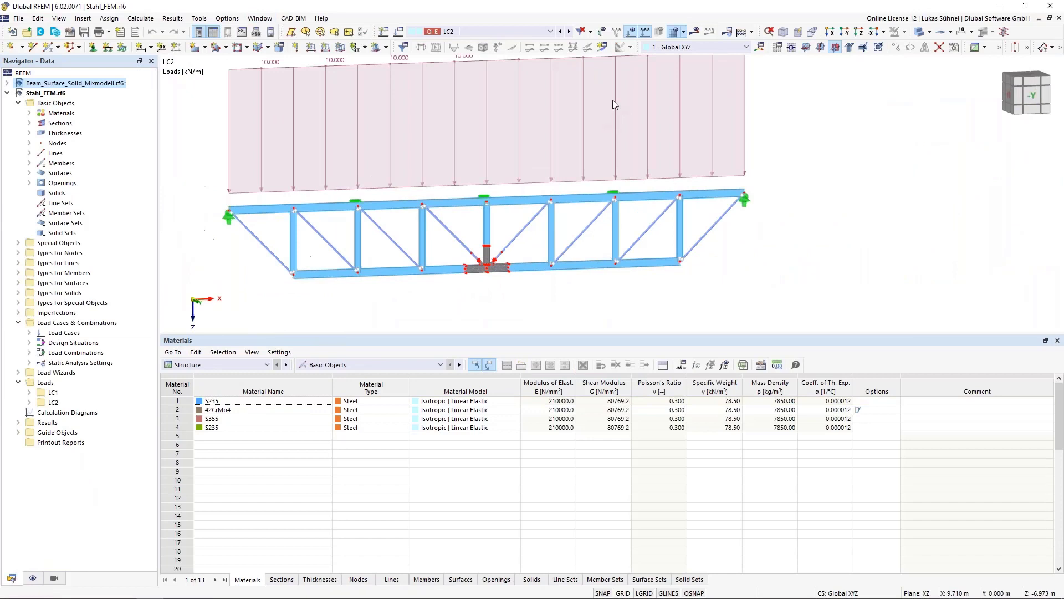
click(631, 32)
scroll(249, 260, up, 1)
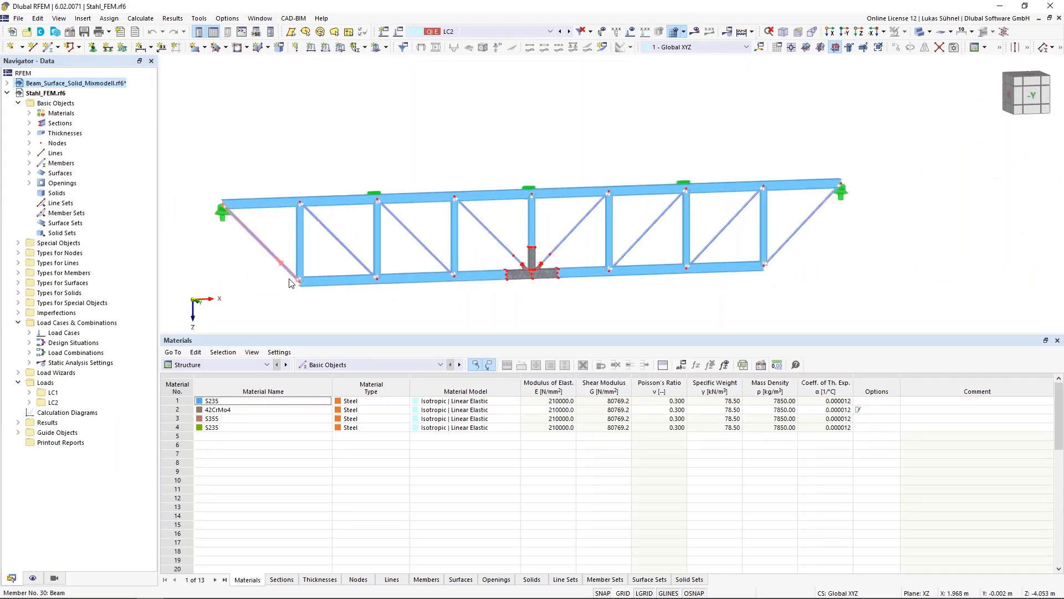
Step: Examine the truss members and the surface-modelled joint at the middle of the bottom chord
middle_drag(378, 308, 345, 320)
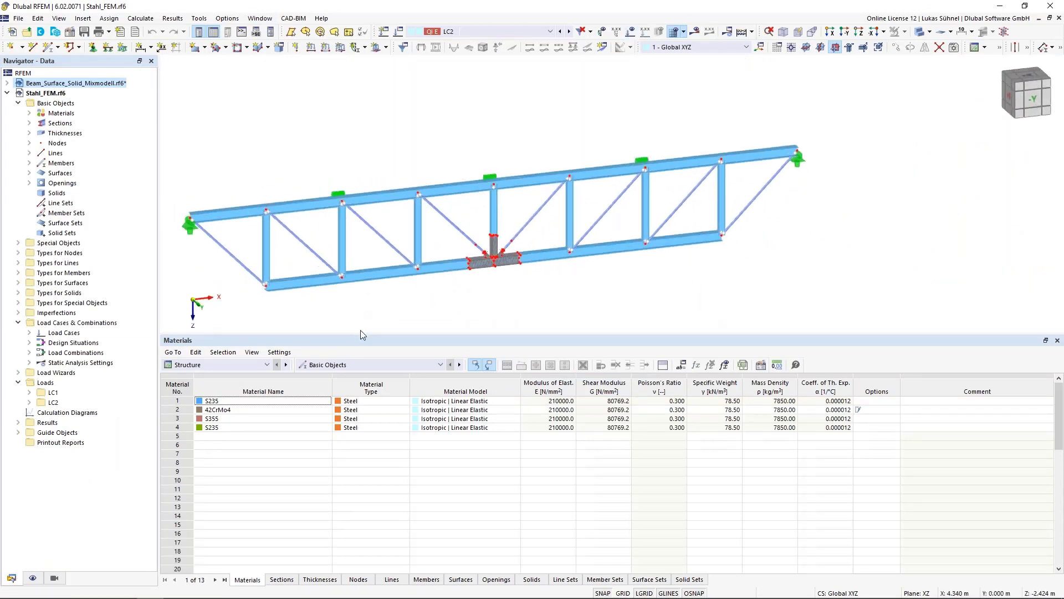
scroll(413, 304, up, 1)
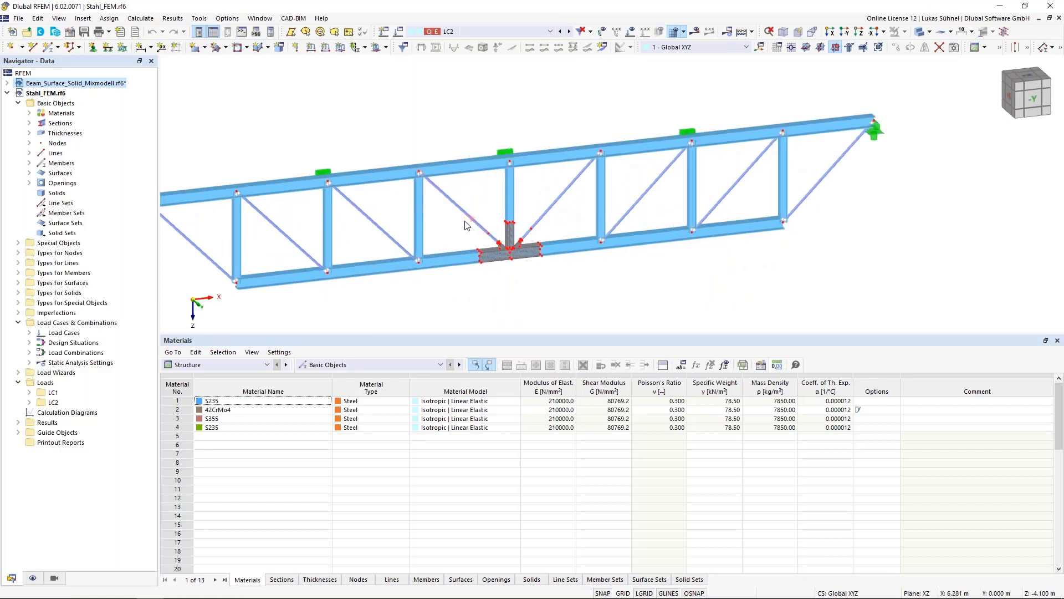
scroll(467, 221, up, 2)
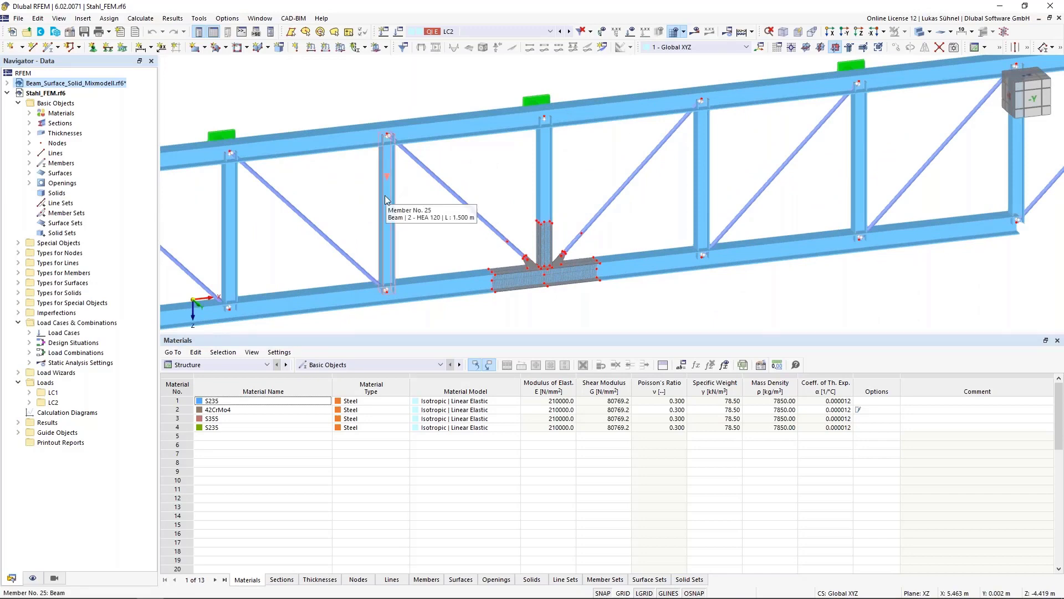
scroll(560, 285, up, 4)
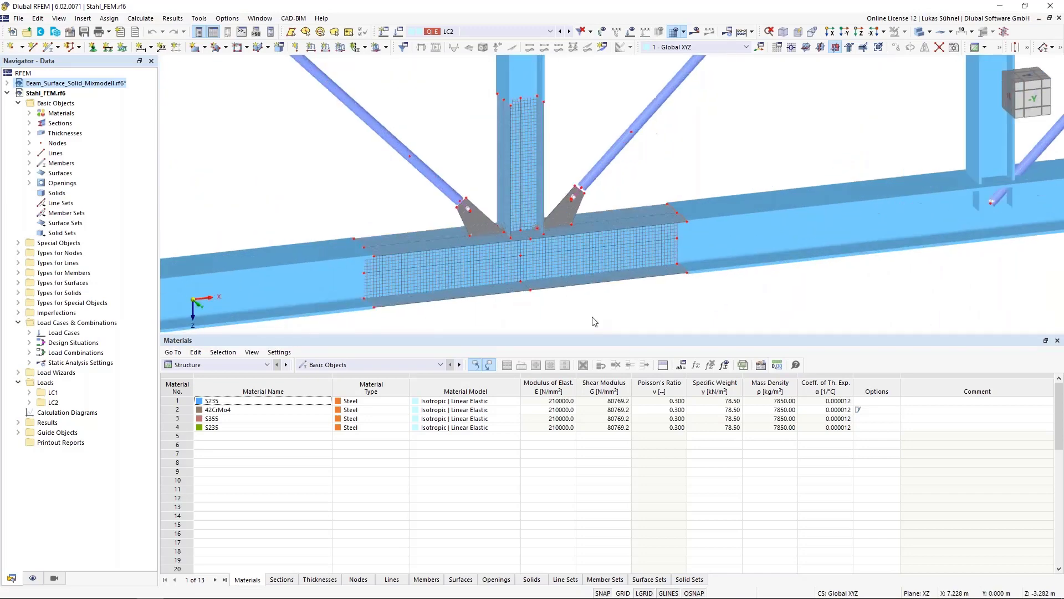
scroll(587, 318, down, 4)
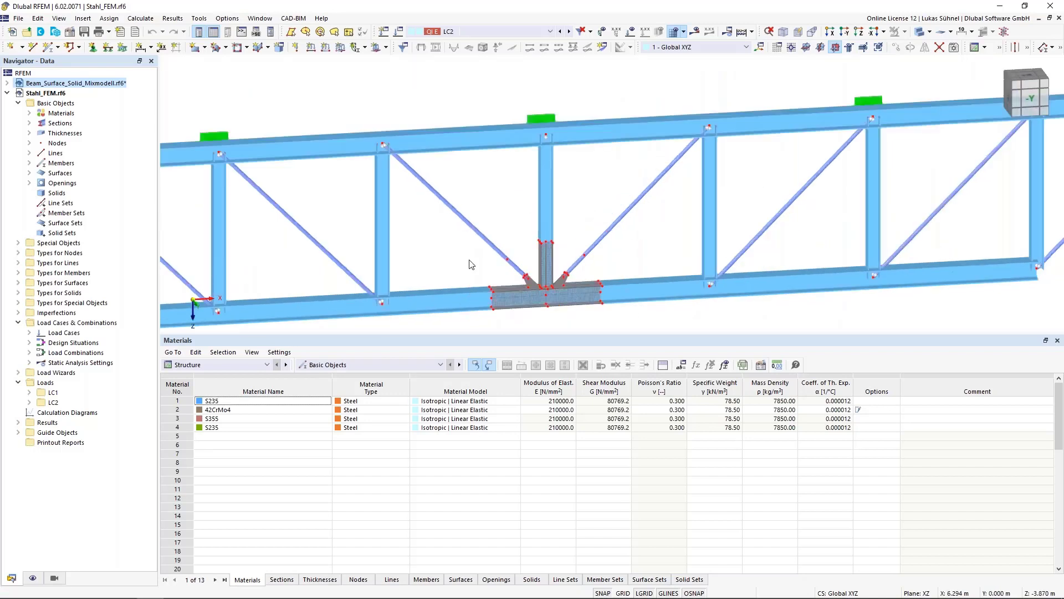
Step: Show the truss as wireframe to examine the joint's member-to-surface connections, and restore the solid display
click(922, 33)
click(921, 33)
scroll(622, 132, down, 3)
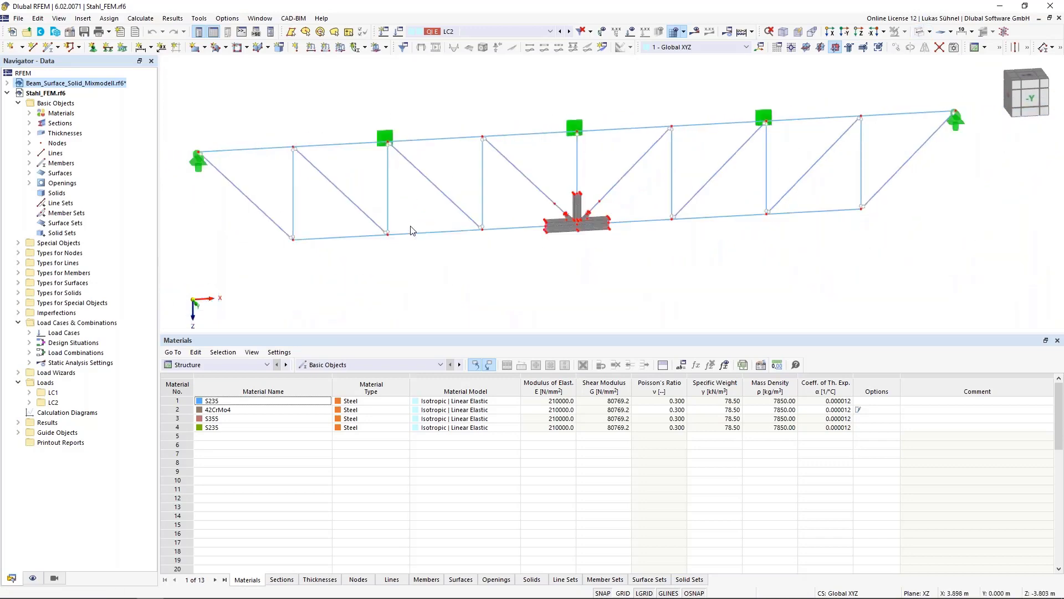
scroll(598, 216, up, 3)
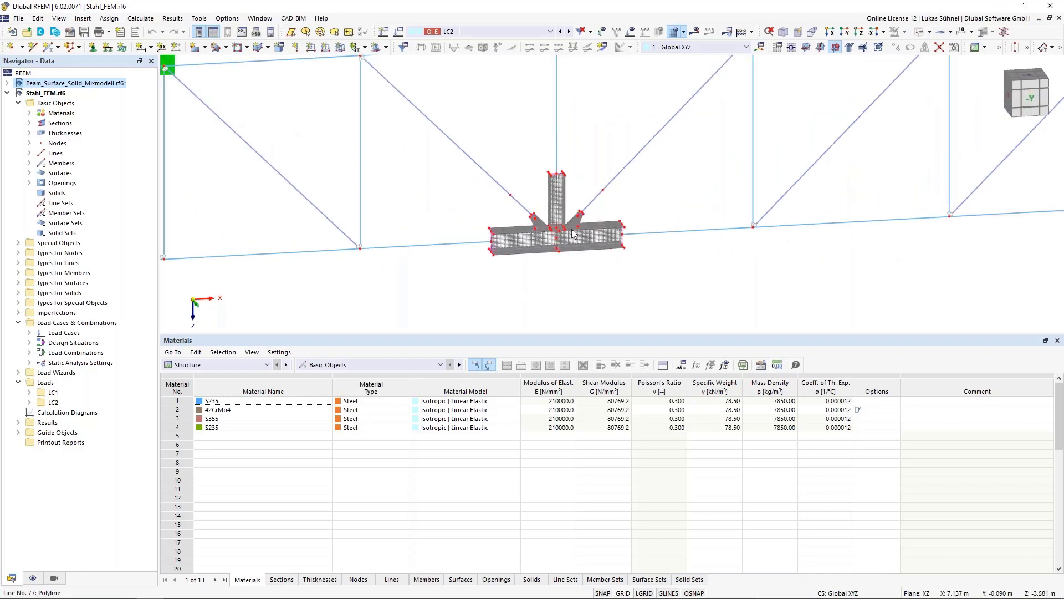
scroll(573, 244, up, 5)
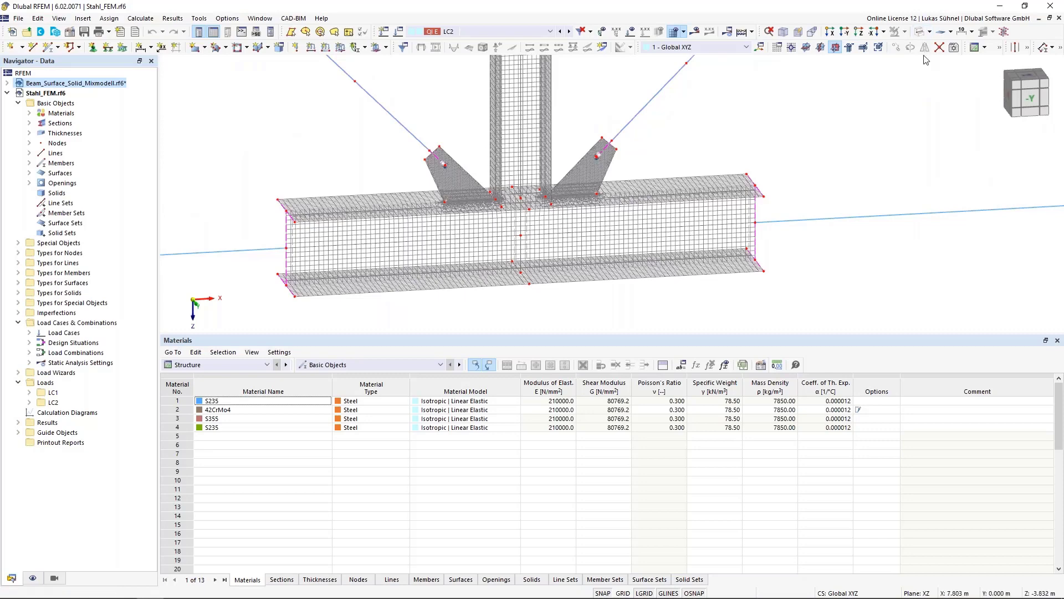
click(920, 32)
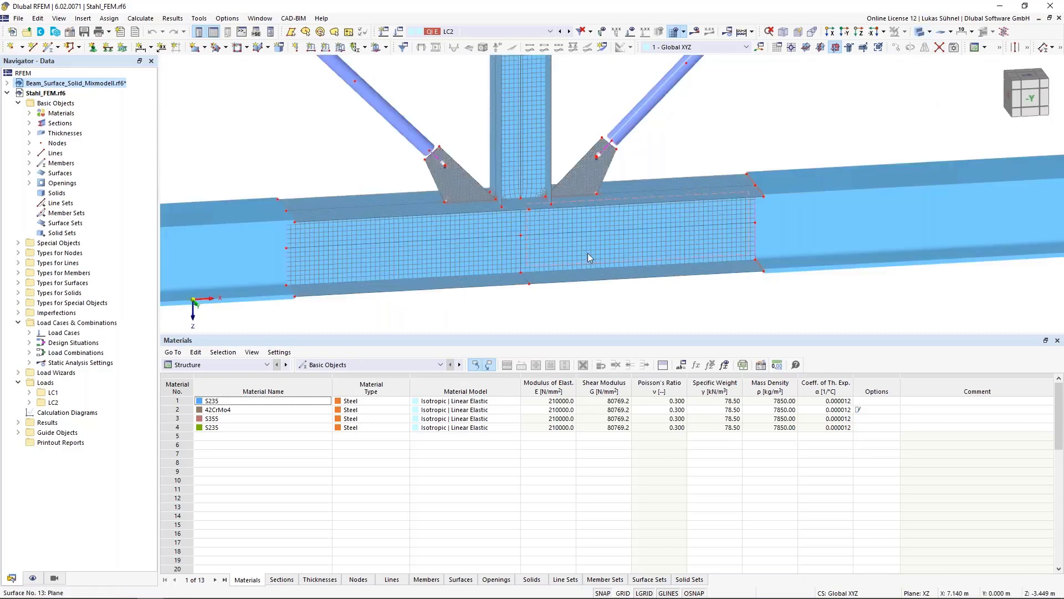
Step: Examine the gusset plates and the bolt connection between a diagonal and its plate
mouse_move(588, 254)
scroll(460, 164, up, 5)
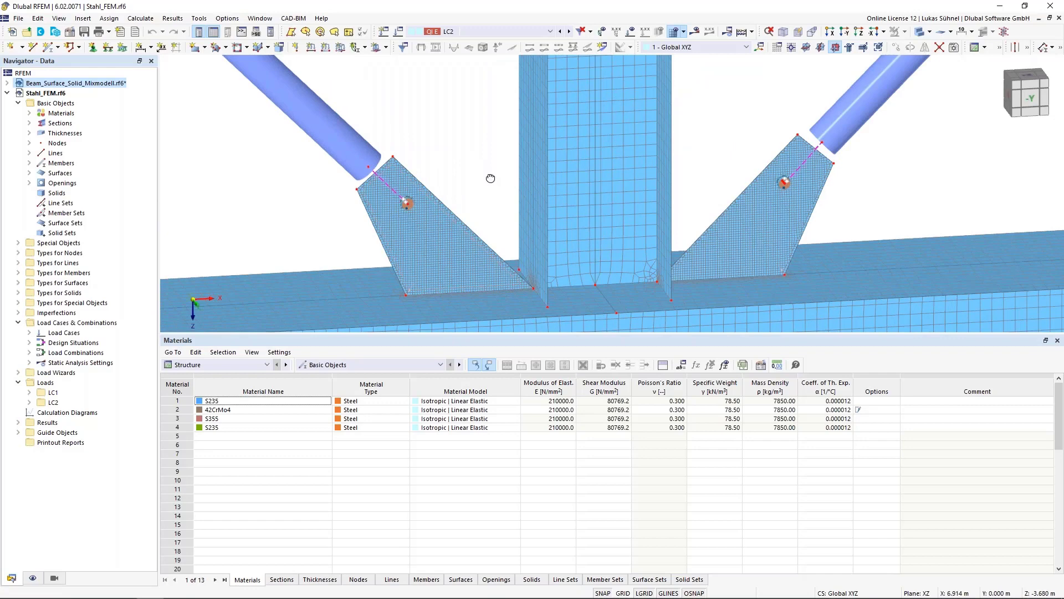
ctrl+middle_drag(491, 177, 399, 133)
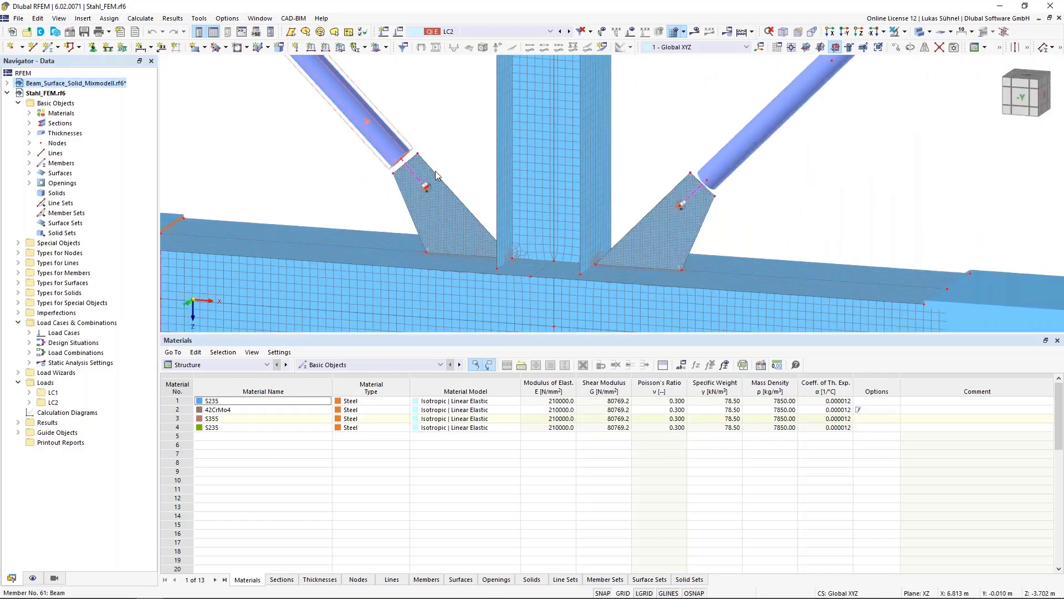
scroll(482, 231, up, 5)
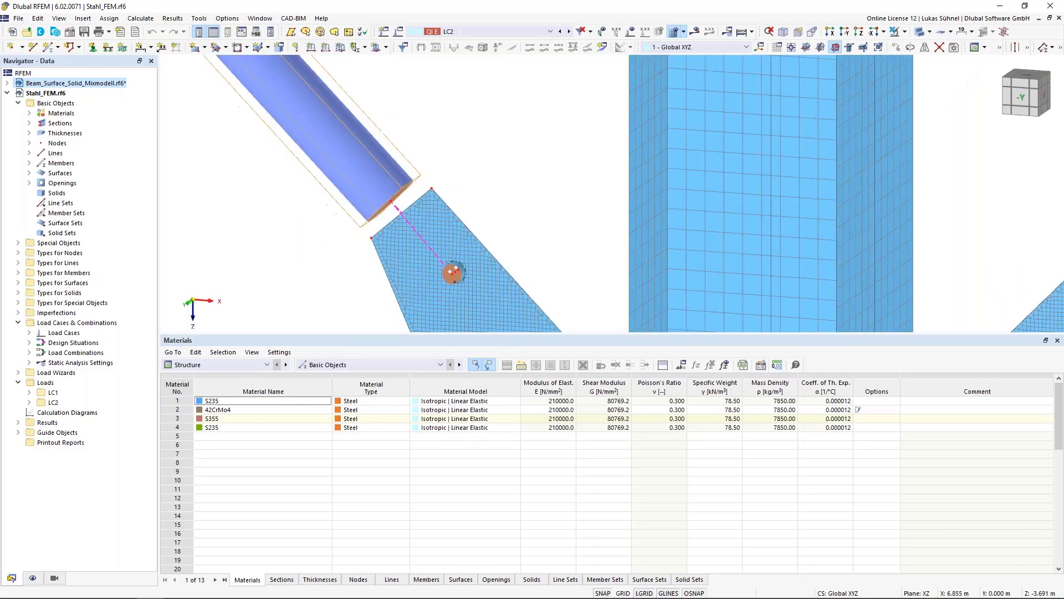
scroll(469, 147, up, 4)
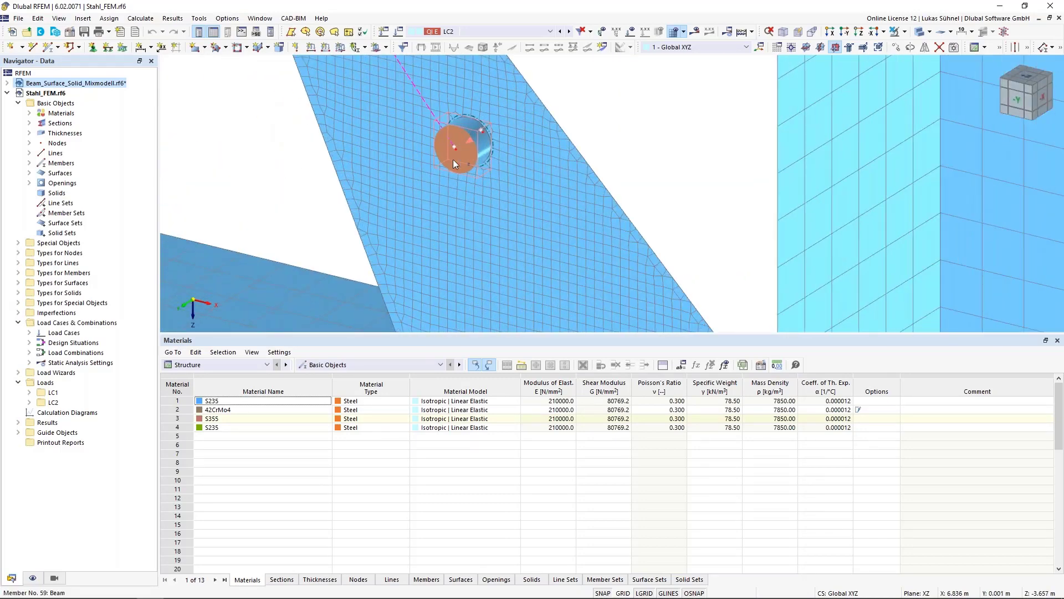
scroll(447, 169, down, 2)
middle_drag(481, 164, 475, 249)
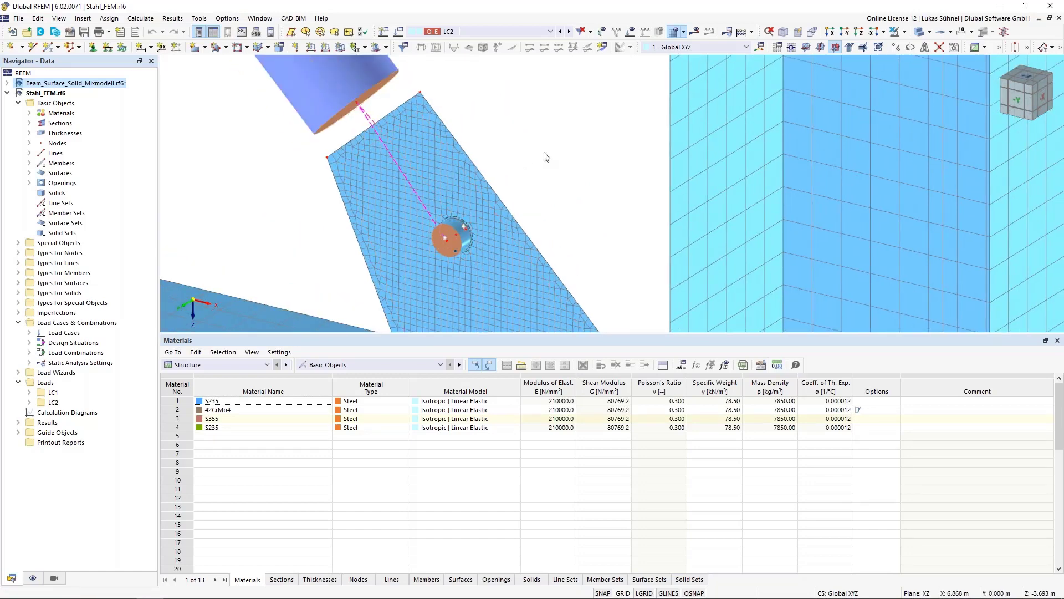
Step: Show the truss joint as wireframe and examine the bolt hole in the diagonal's gusset plate
click(920, 32)
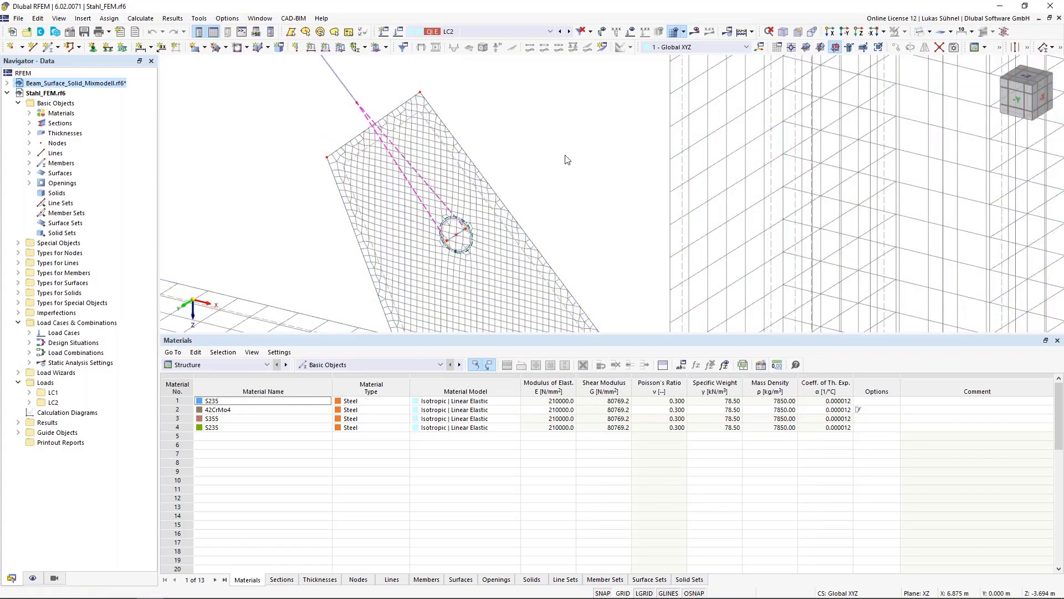
scroll(444, 238, up, 4)
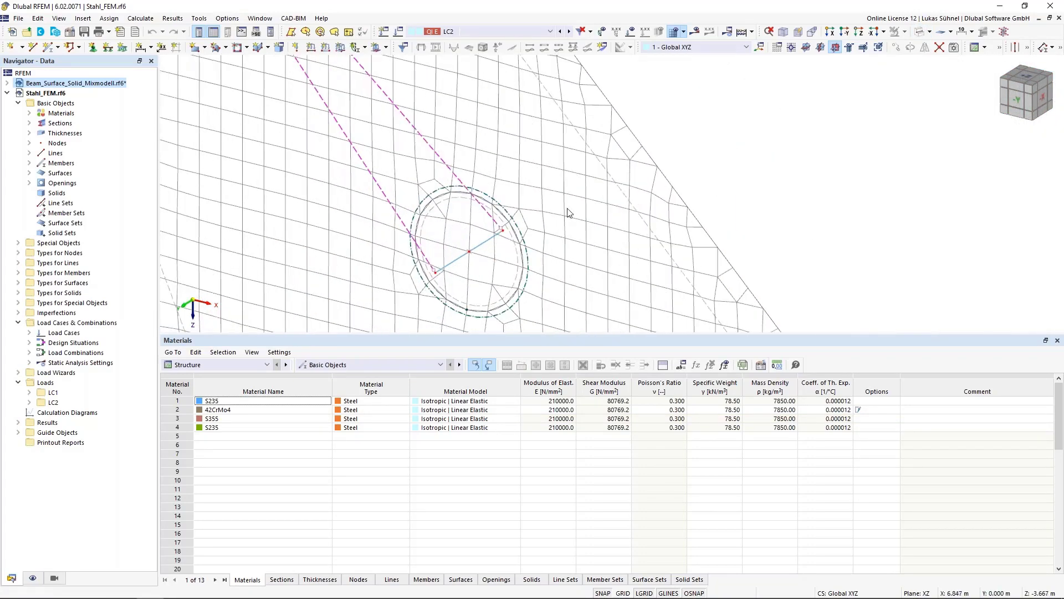
scroll(568, 212, down, 2)
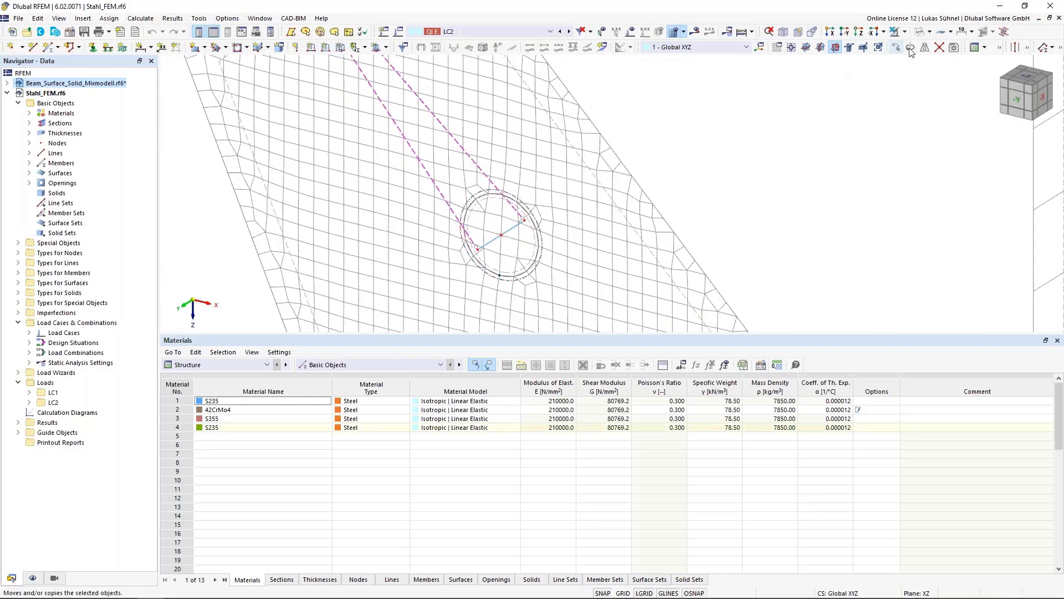
Step: Isolate the gusset plate in visibility mode to examine its bolt opening, and restore the full wireframe model
click(905, 32)
click(909, 41)
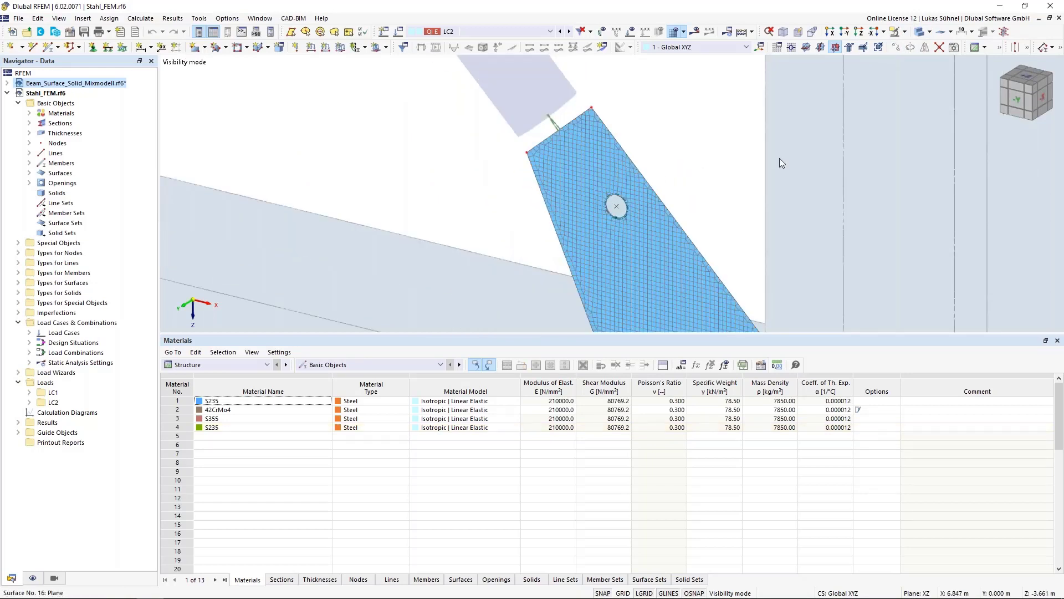
scroll(655, 191, up, 3)
scroll(551, 227, up, 3)
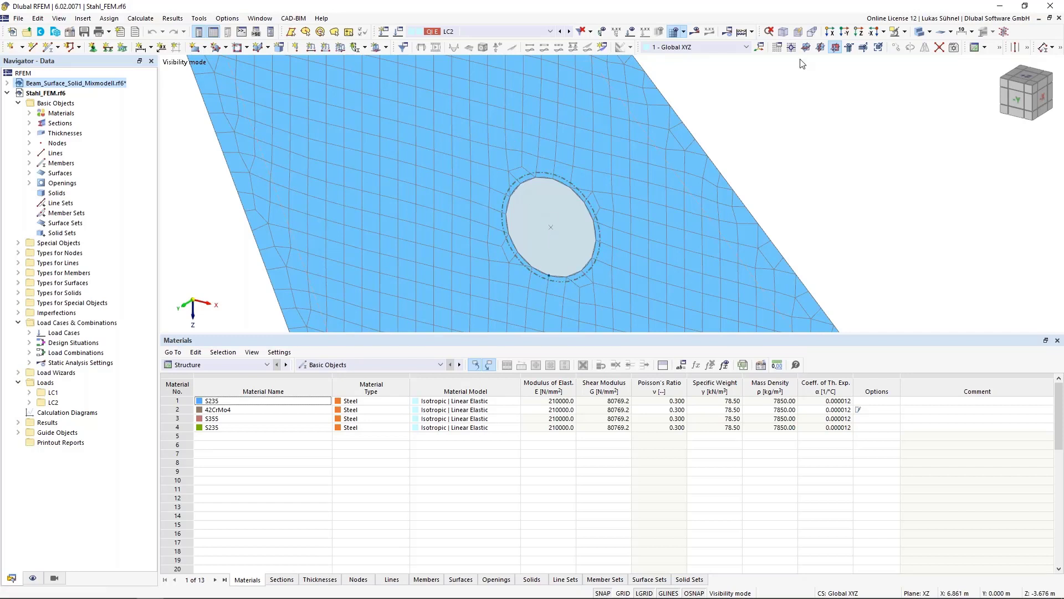
click(904, 32)
click(908, 102)
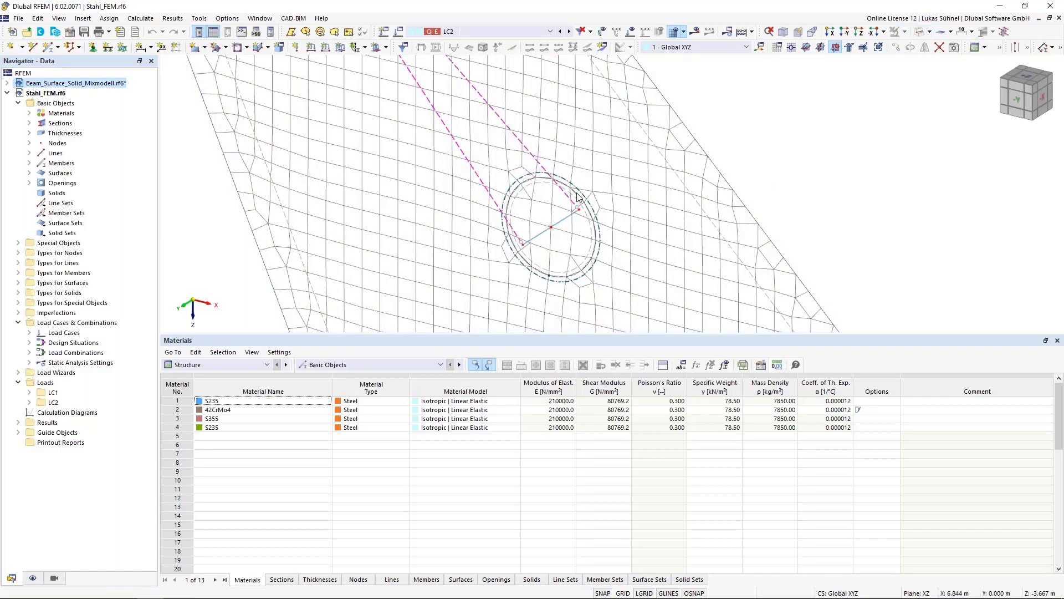
Step: Review the properties of the circular surface inside the bolt hole, and close them without changes
double_click(518, 278)
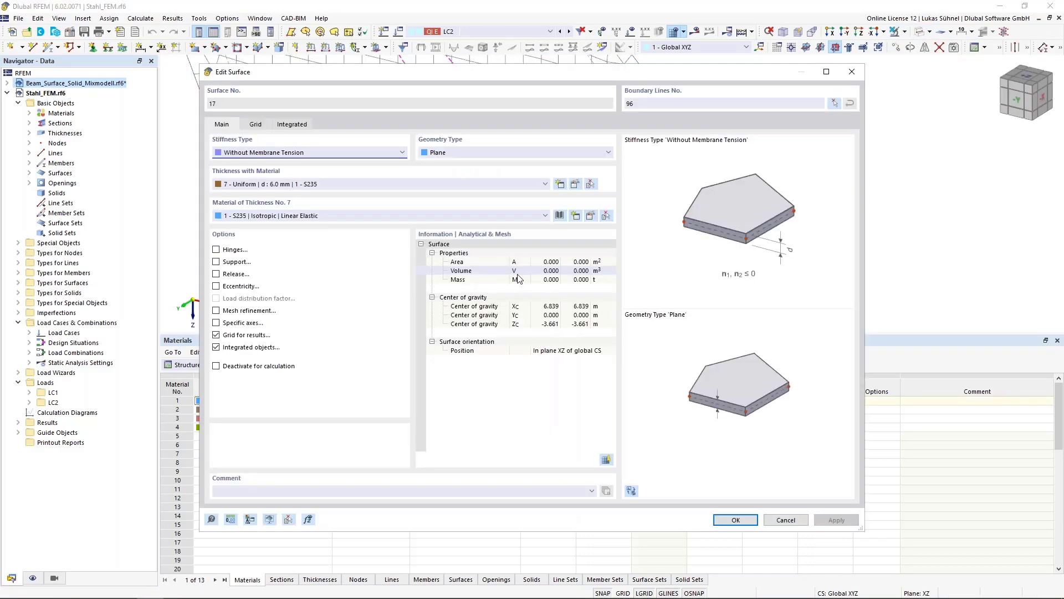
drag(437, 74, 438, 353)
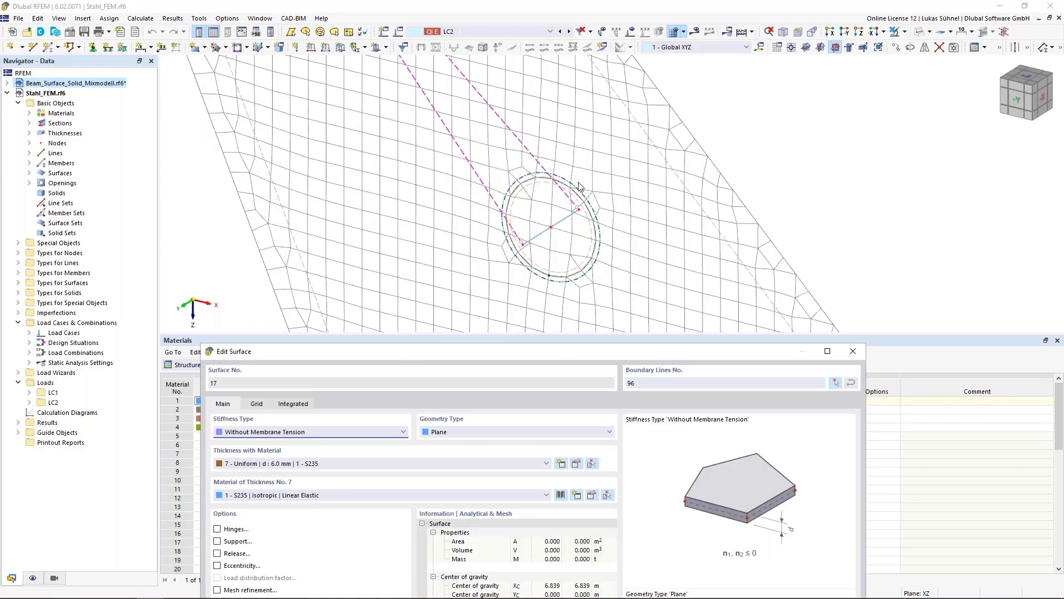
drag(506, 356, 533, 175)
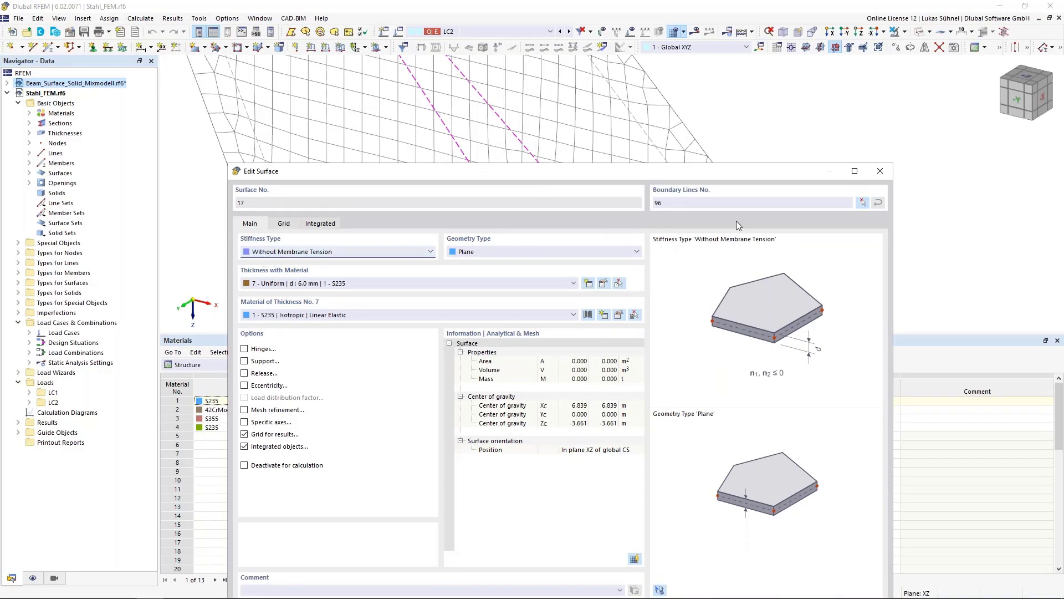
click(885, 174)
Step: Examine the rigid members linking the end of the diagonal to the bolt in the gusset plate
scroll(555, 233, up, 3)
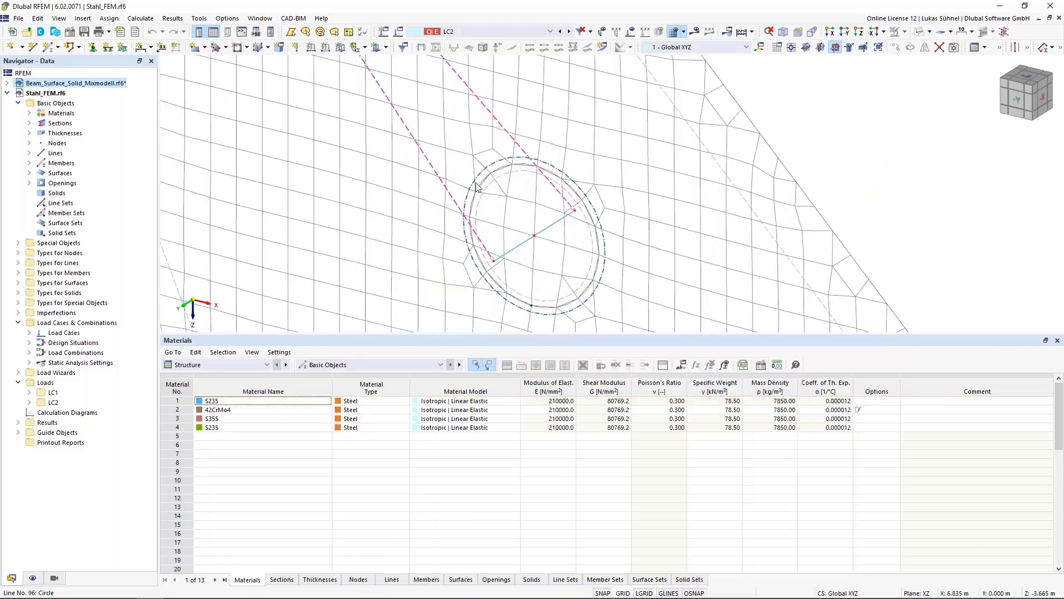
scroll(526, 235, down, 6)
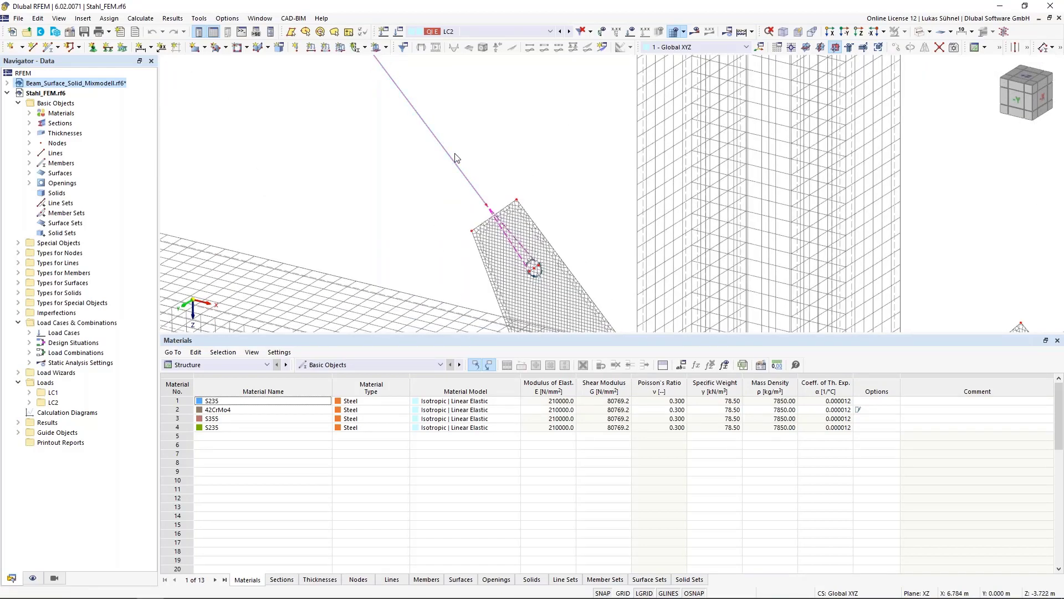
scroll(534, 266, up, 4)
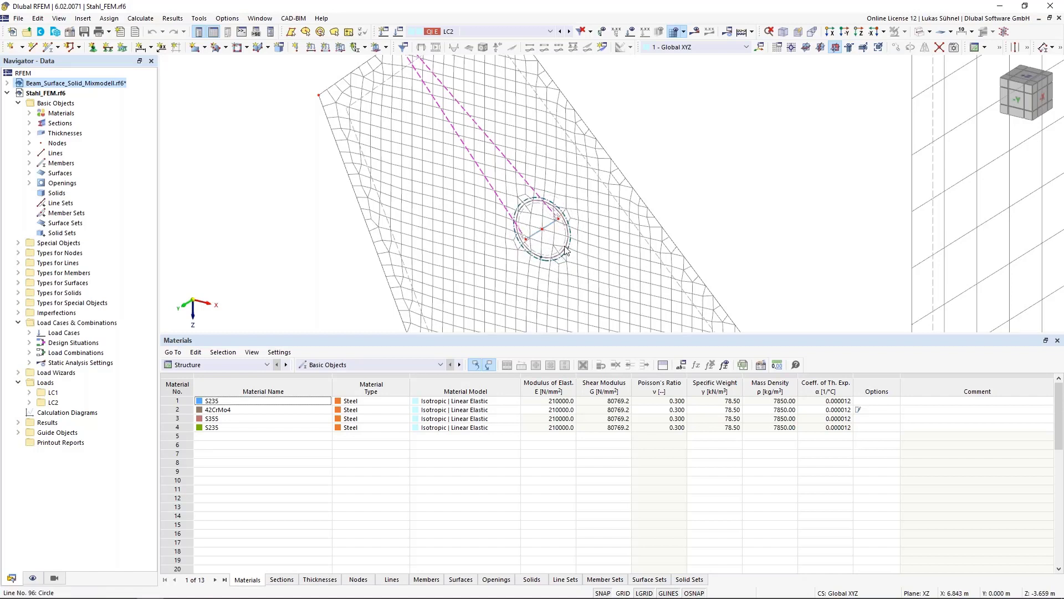
mouse_move(563, 250)
scroll(521, 189, down, 5)
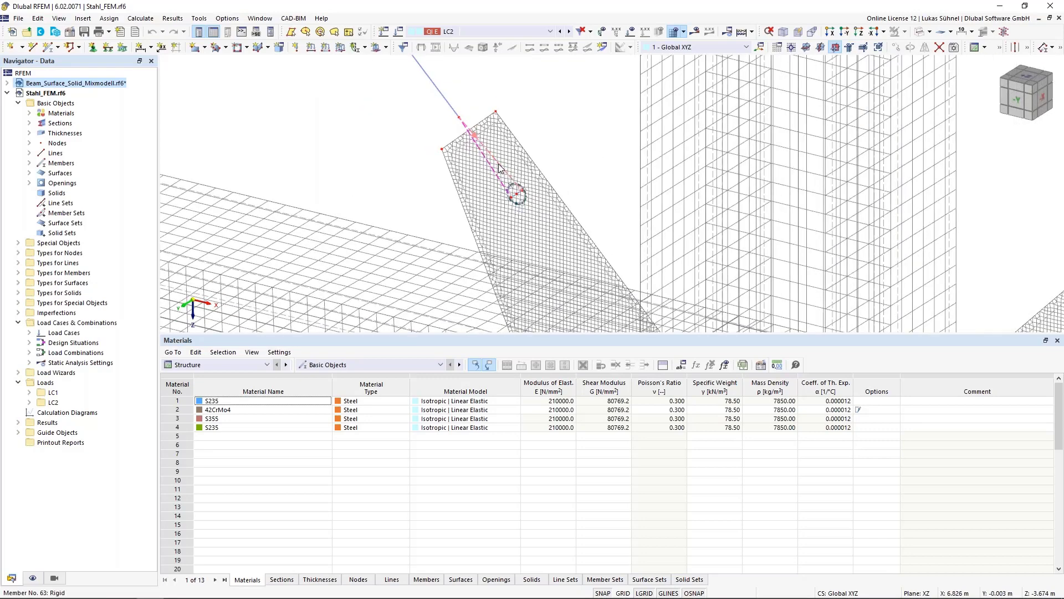
scroll(546, 173, up, 5)
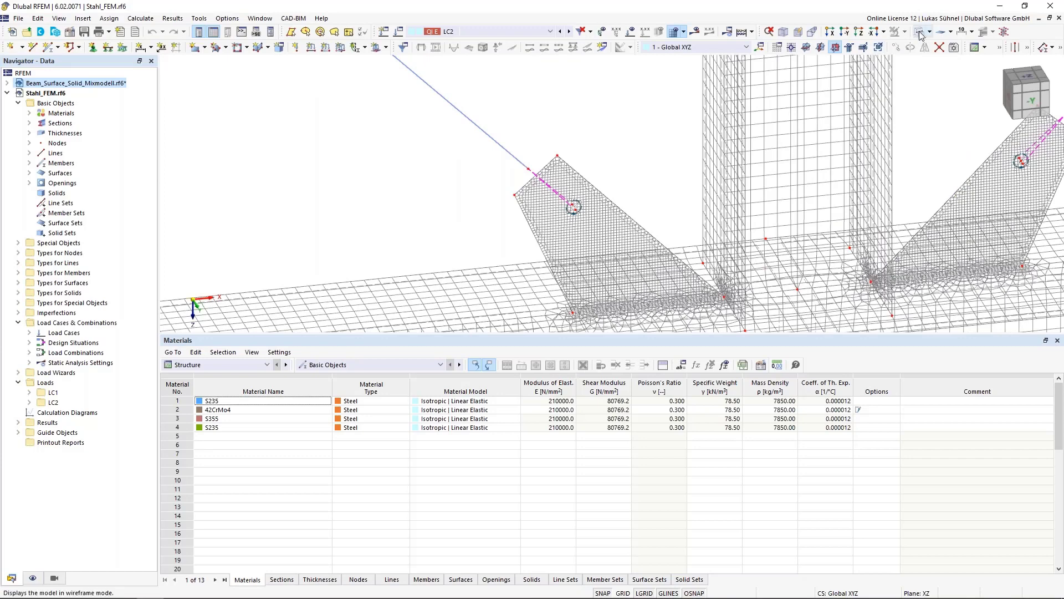
Step: Restore the solid display and examine where the gusset plate meets the bottom chord's top flange
click(918, 32)
middle_drag(616, 232, 552, 166)
click(560, 160)
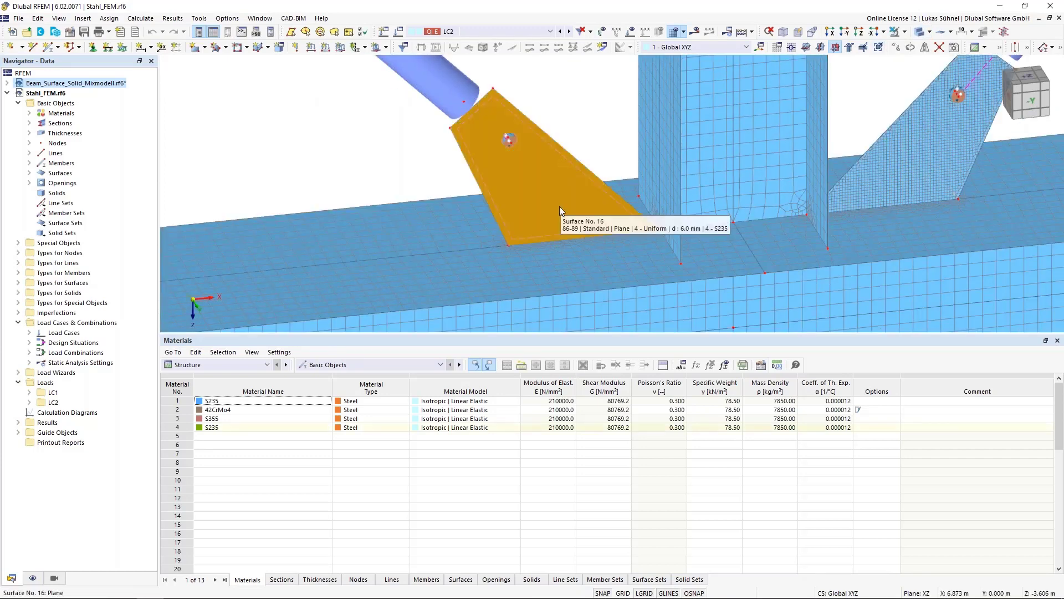
key(Escape)
scroll(513, 256, up, 2)
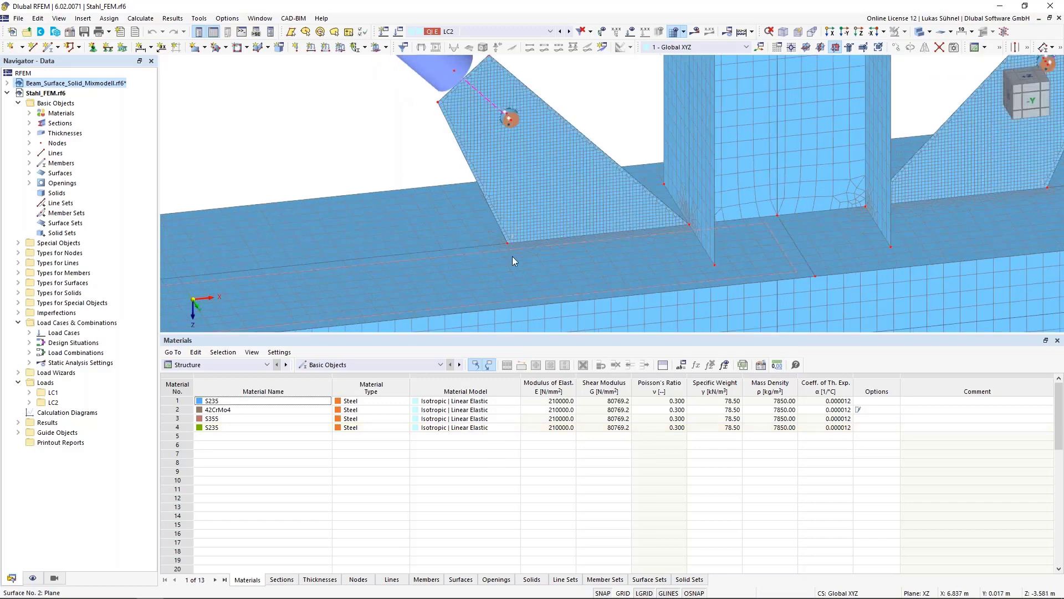
scroll(512, 256, up, 2)
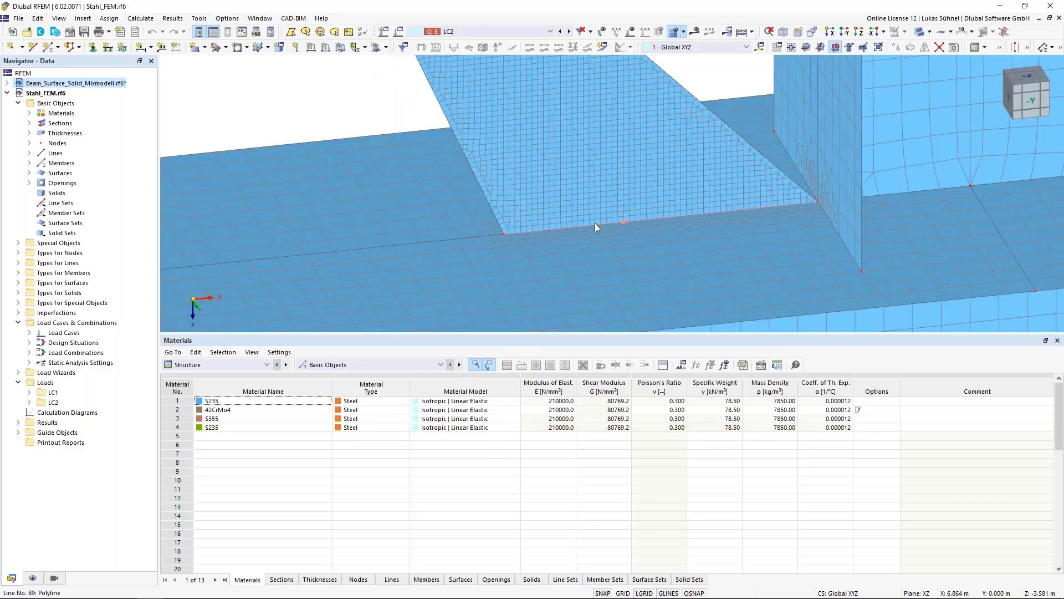
scroll(716, 211, down, 4)
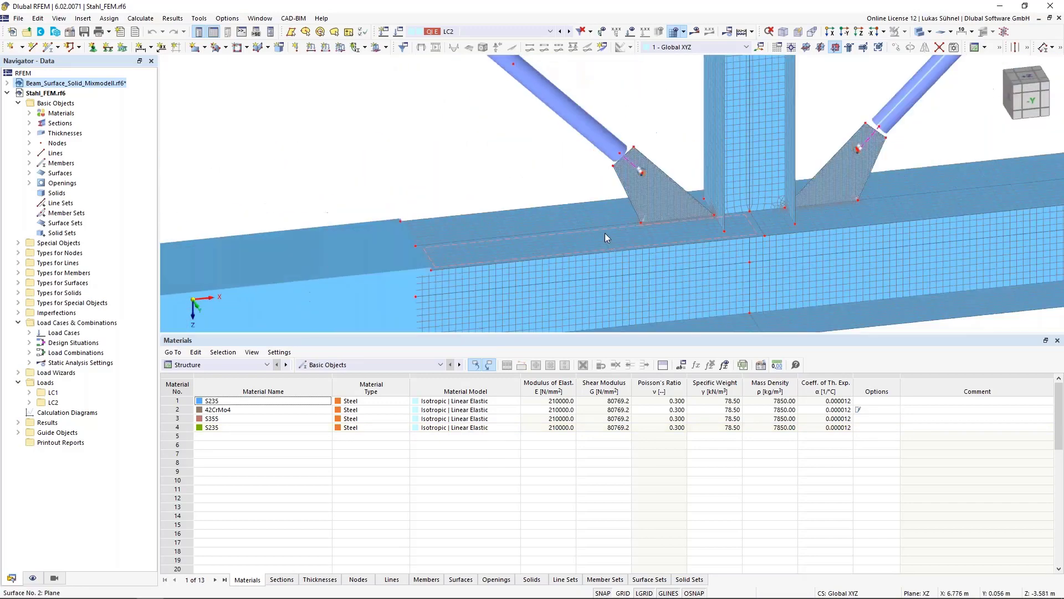
scroll(604, 233, up, 4)
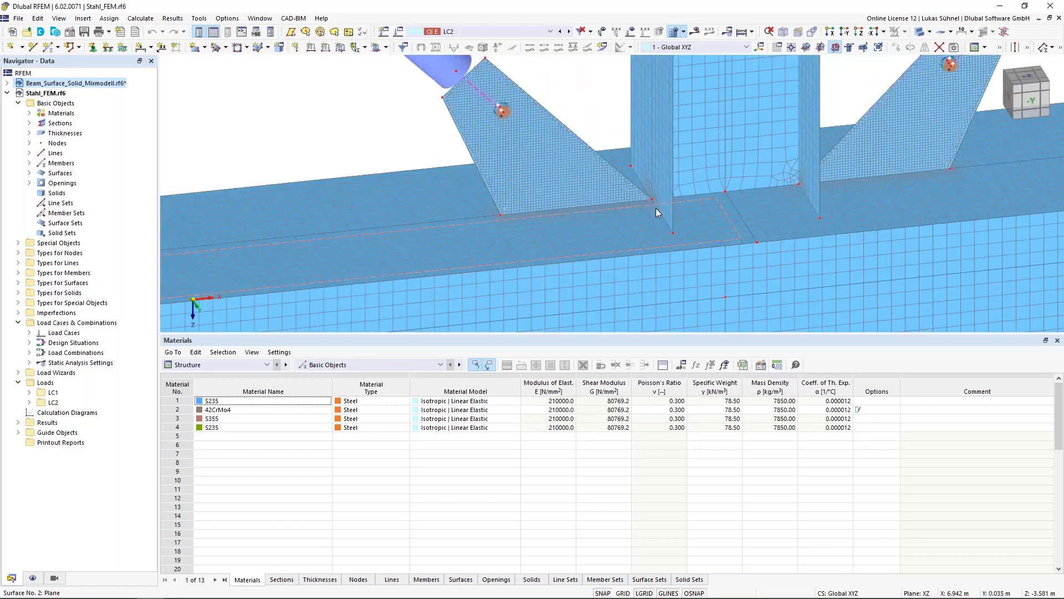
ctrl+middle_drag(597, 146, 604, 113)
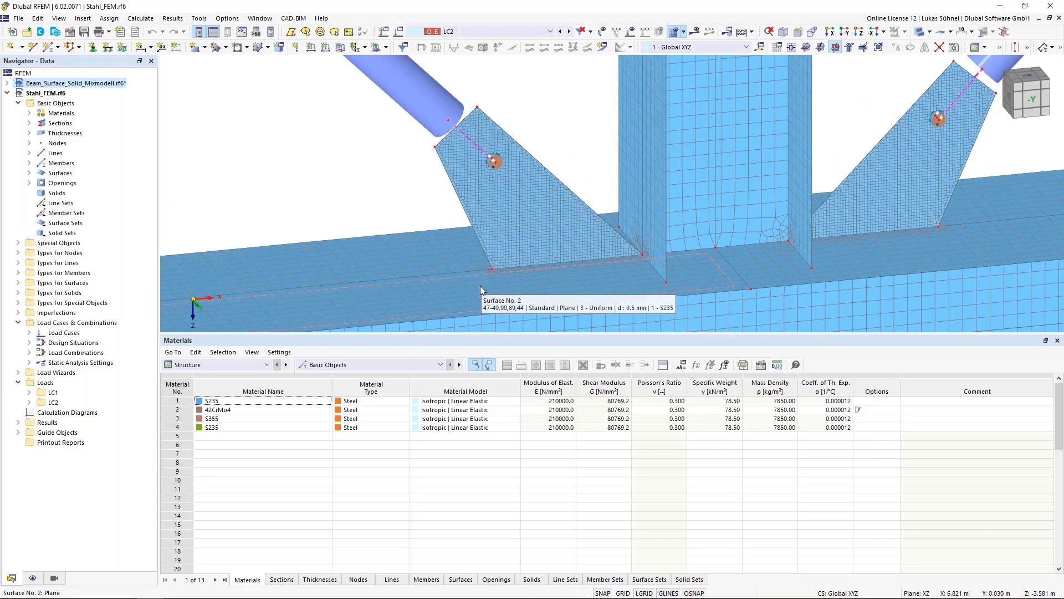
Step: Define a new line welded joint as a Tee Joint with a continuous Single Fillet weld of size 4.0 mm
click(18, 264)
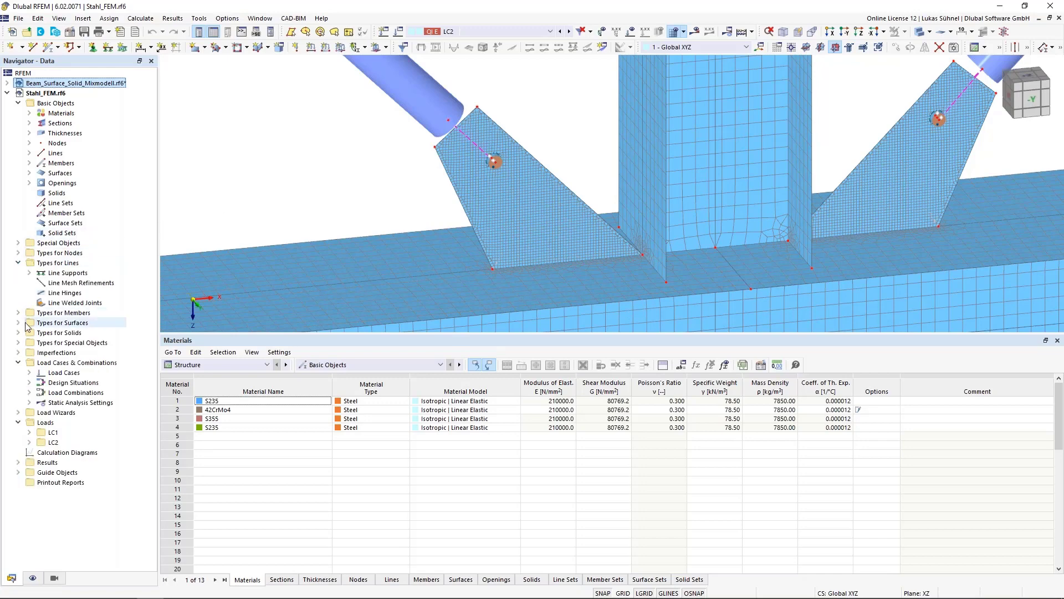
click(59, 264)
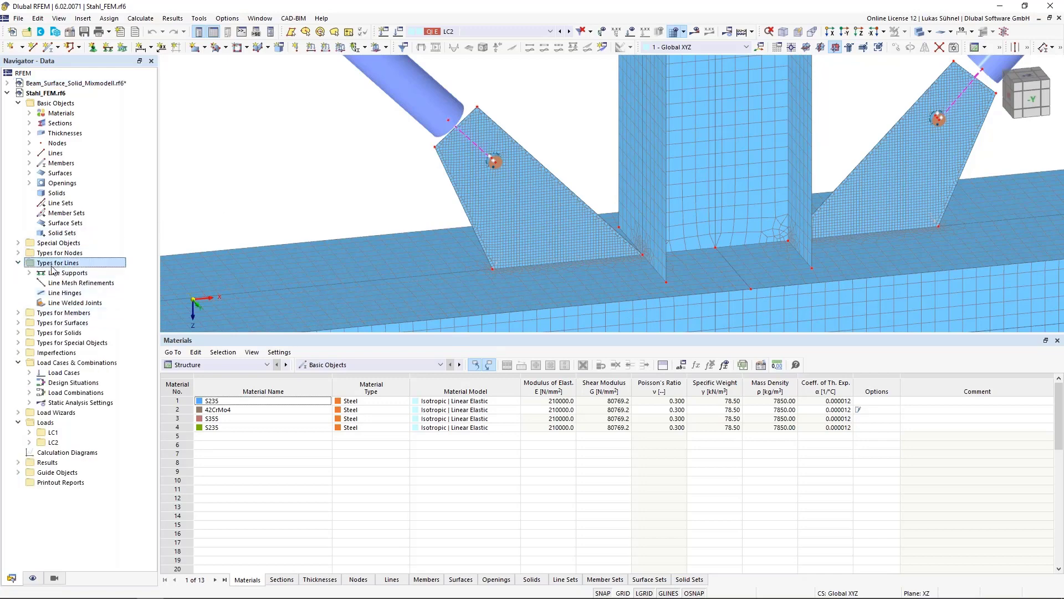
click(51, 303)
right_click(52, 306)
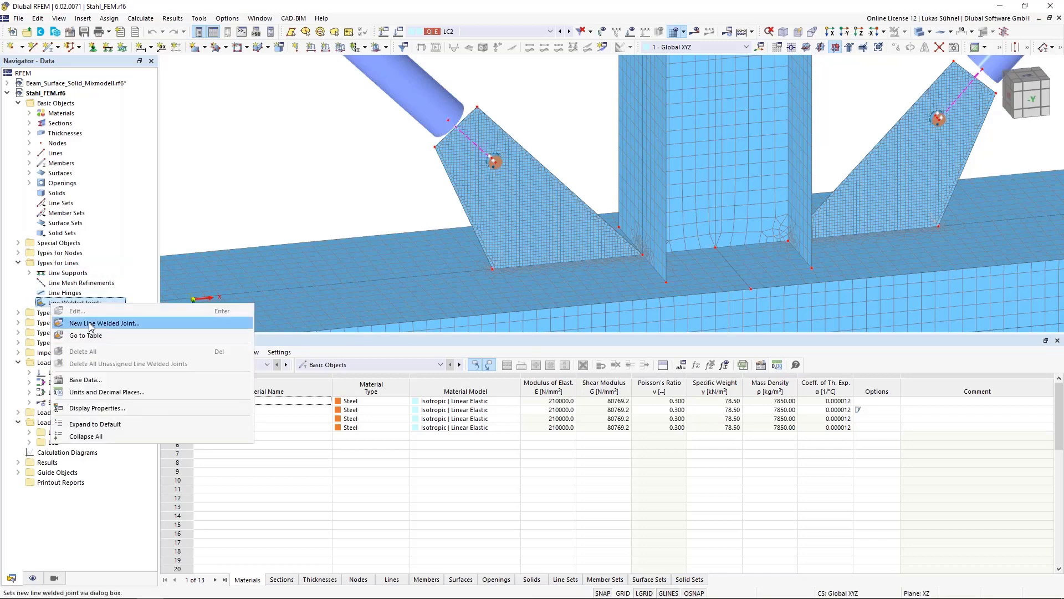
click(90, 324)
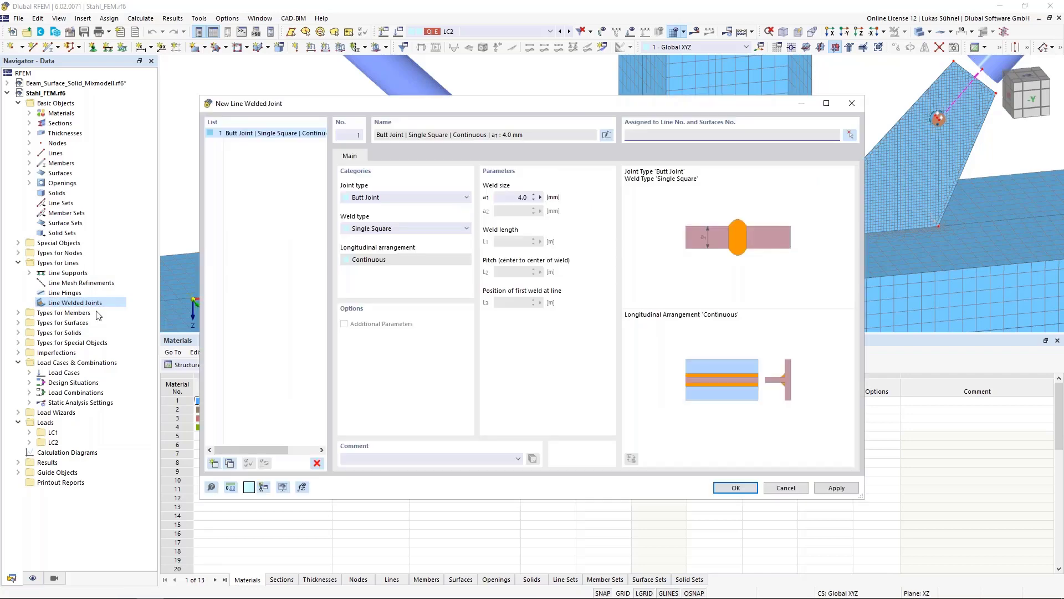
click(396, 197)
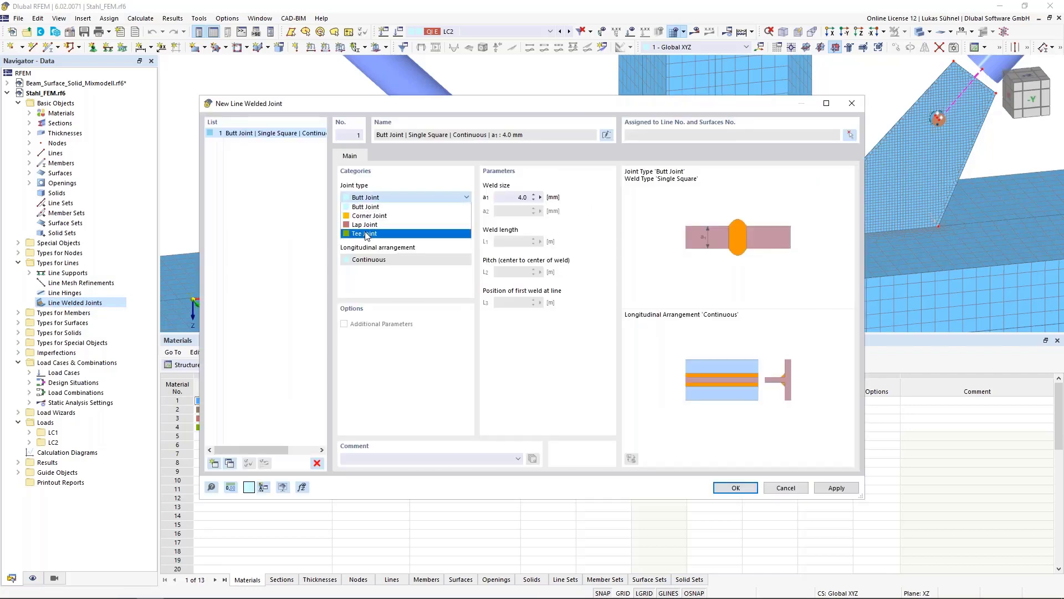
click(382, 234)
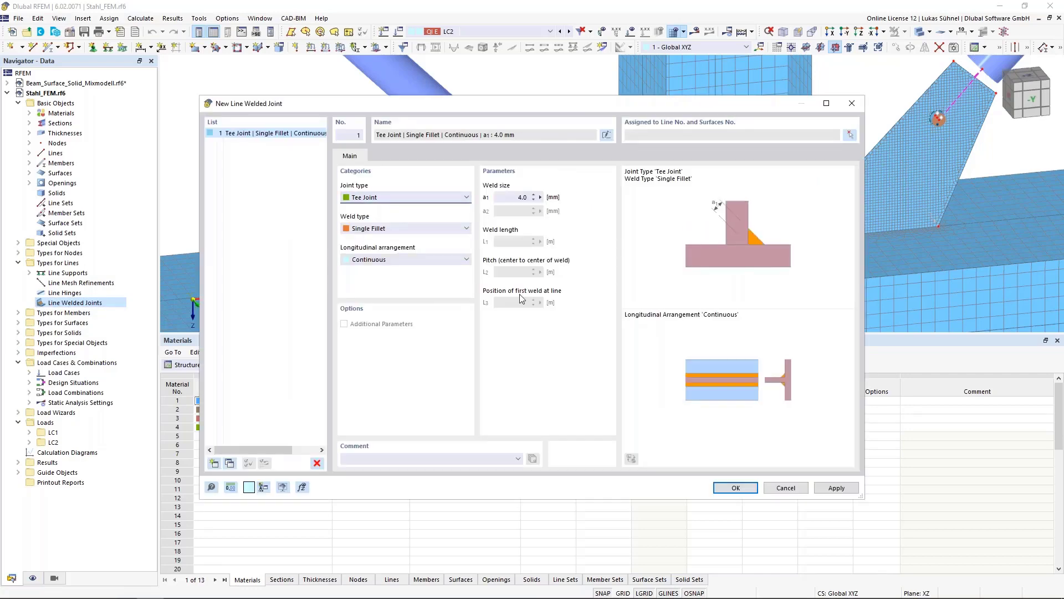
click(385, 231)
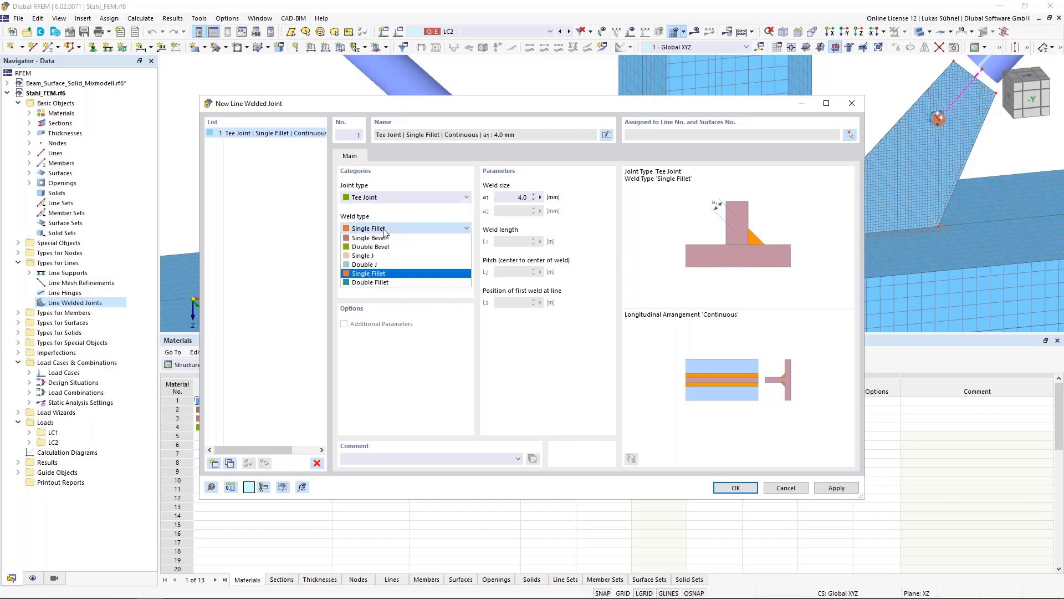
click(376, 274)
click(378, 263)
click(391, 269)
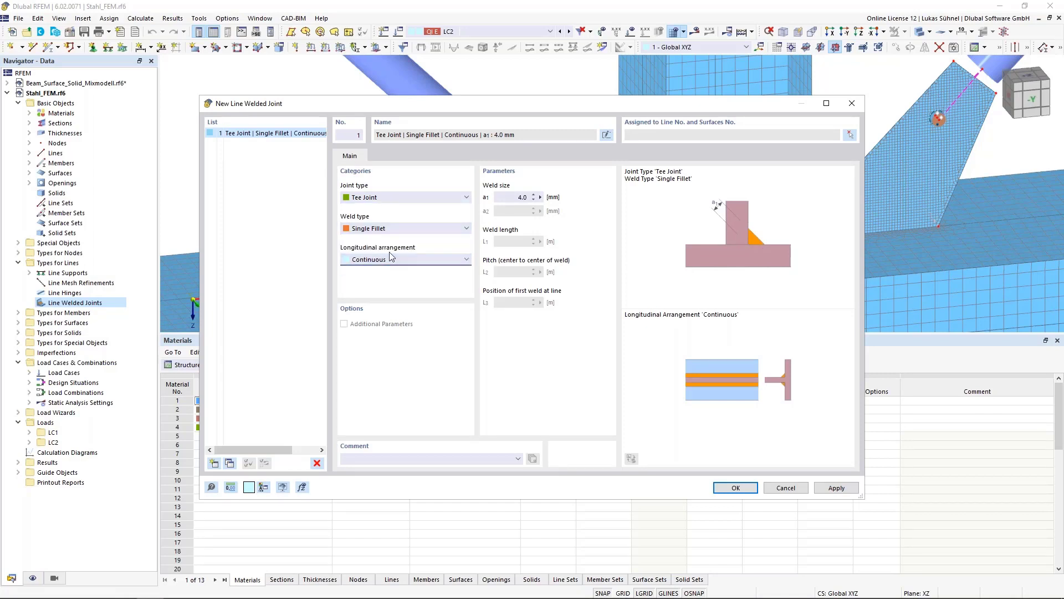
click(510, 197)
Step: Assign the welded joint to line 89 at the gusset plate's base with surfaces 16, 1 and 2, and create it
click(851, 135)
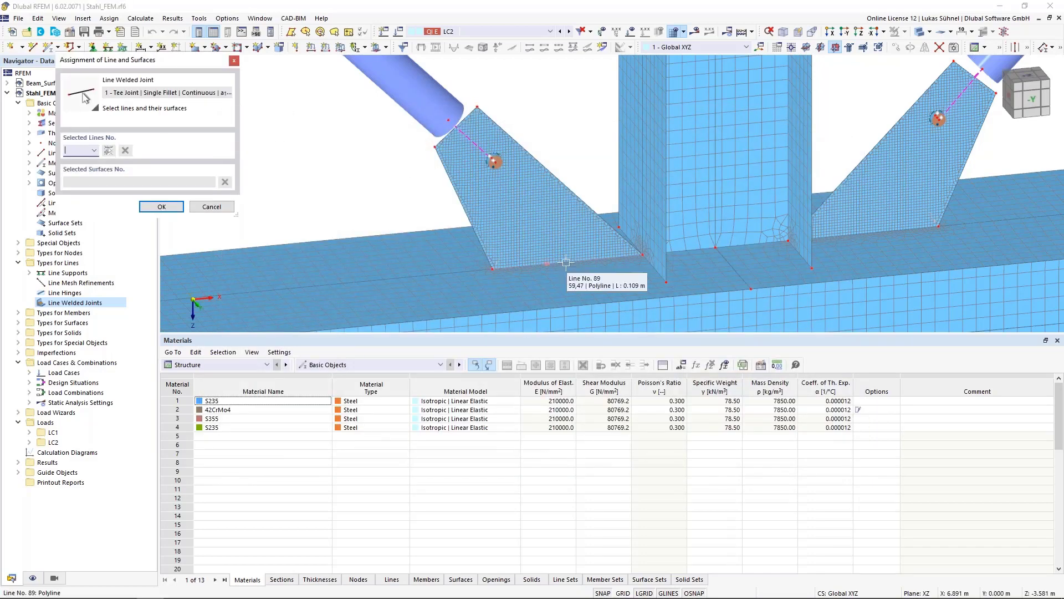
click(562, 266)
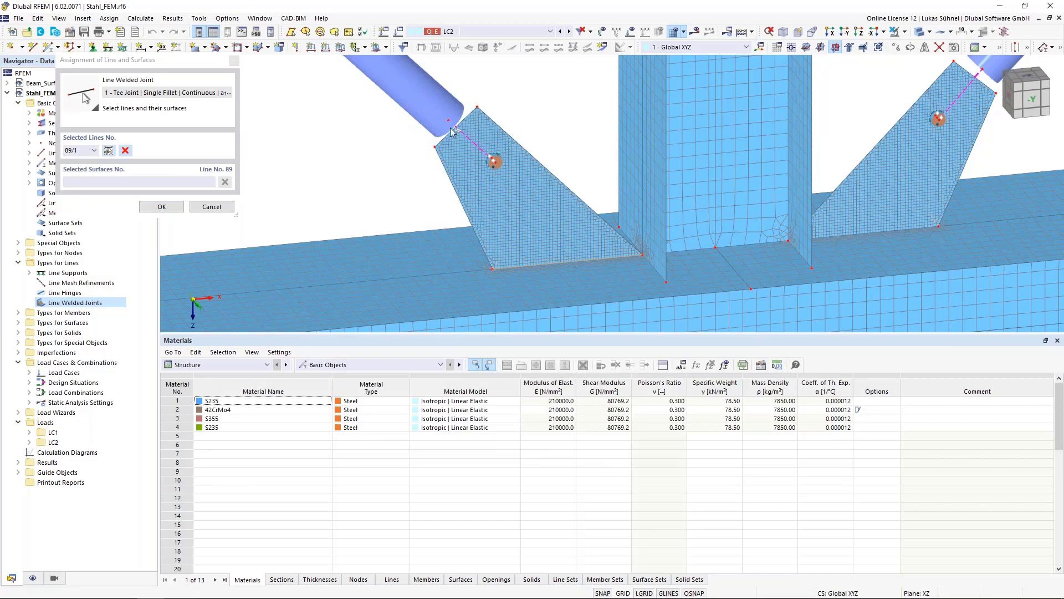
scroll(450, 126, down, 1)
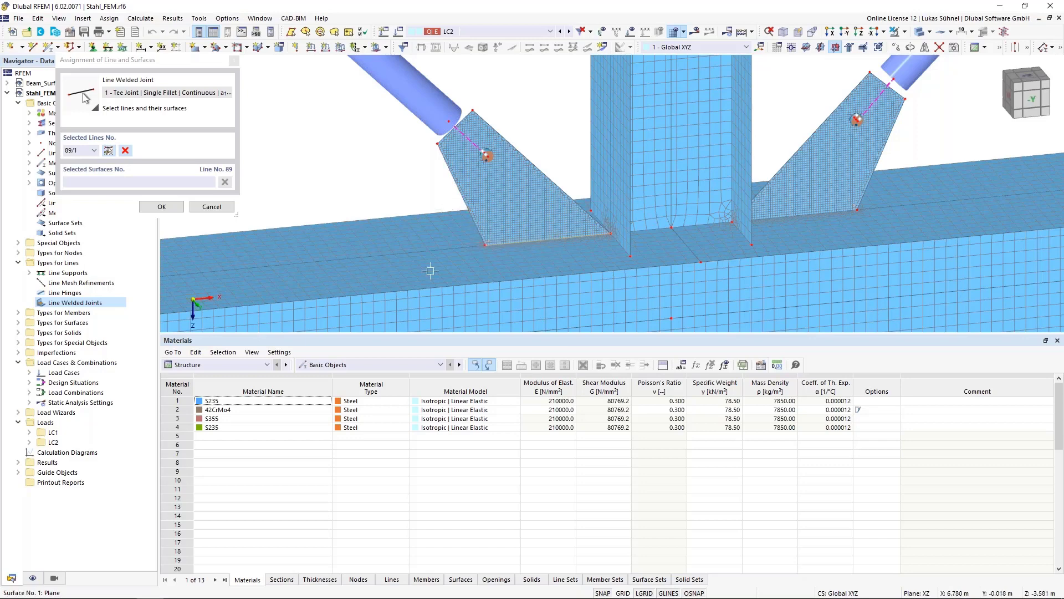
click(452, 158)
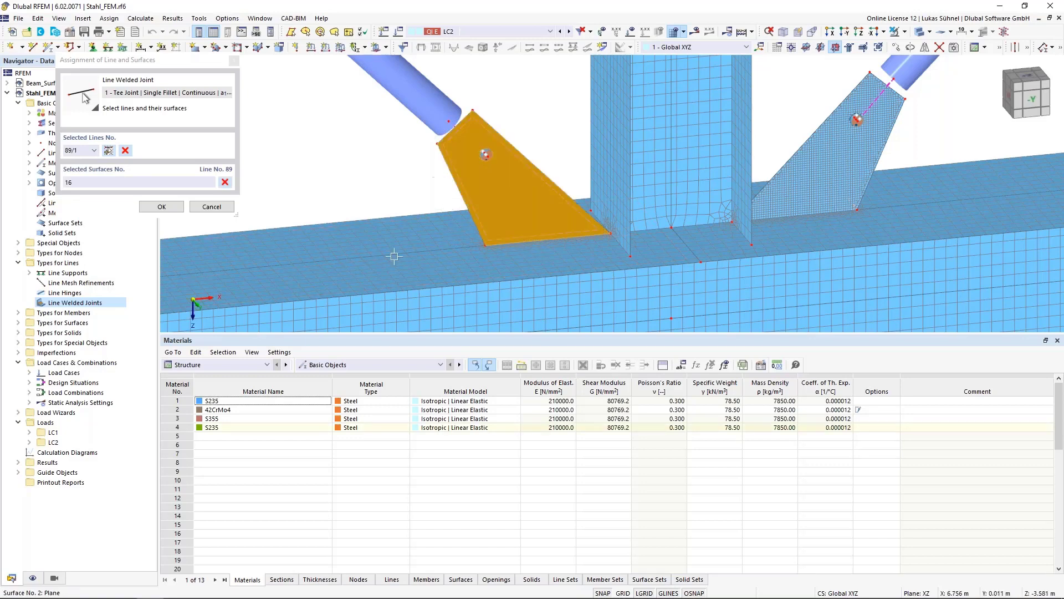
click(420, 221)
click(407, 265)
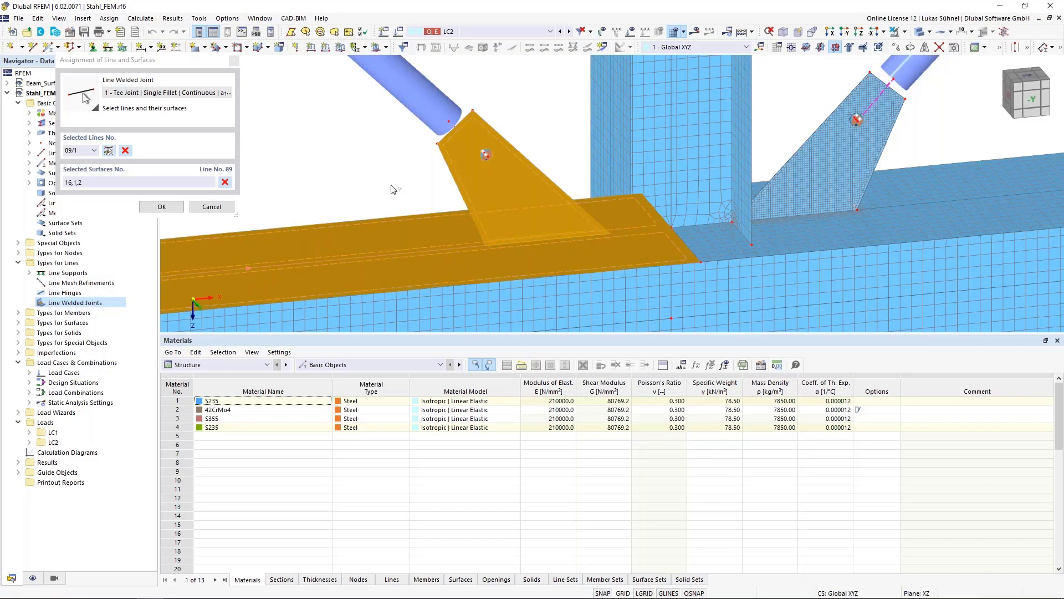
scroll(390, 190, down, 3)
click(161, 206)
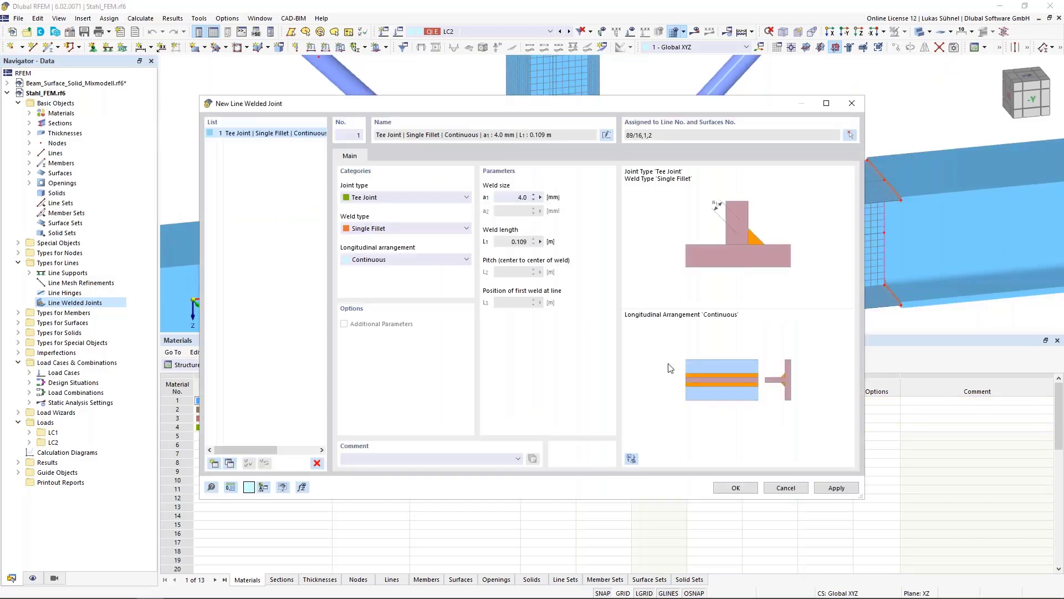
click(724, 490)
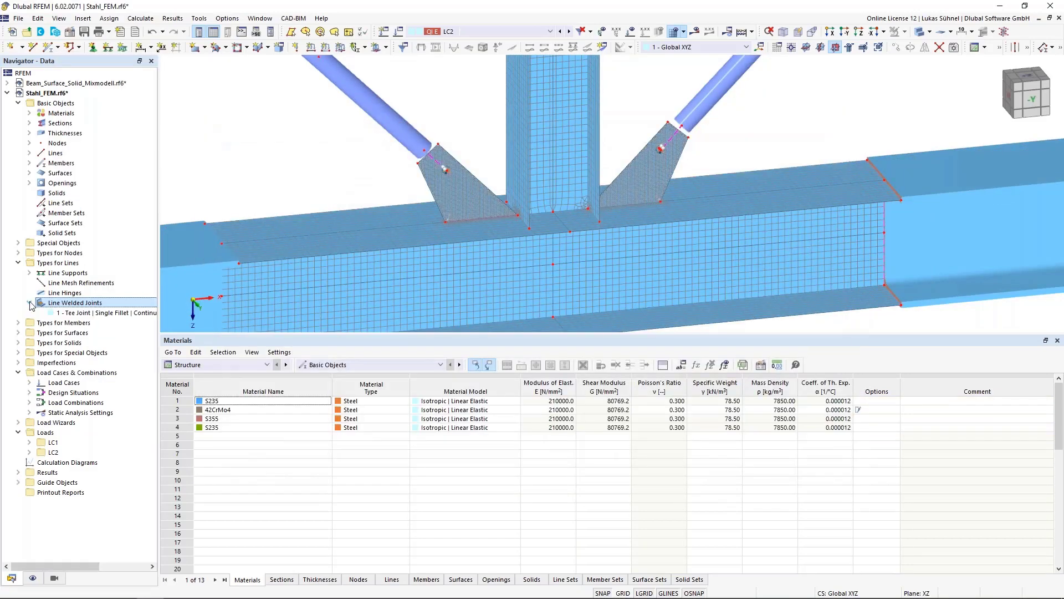
Step: Examine line welded joint 1 at the gusset plate's base up close, including its weld details
click(76, 312)
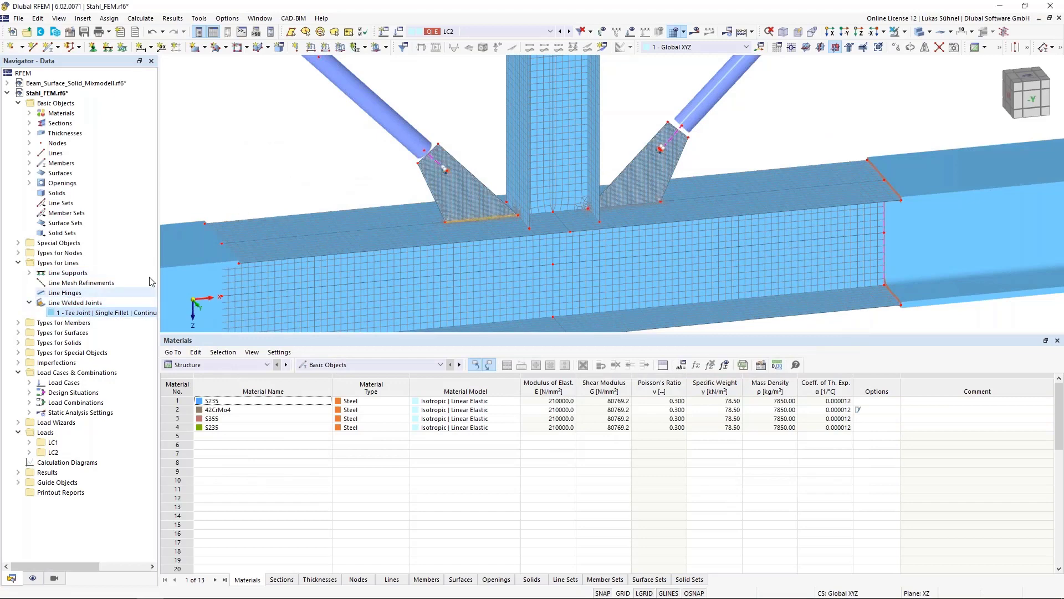
scroll(475, 208, up, 10)
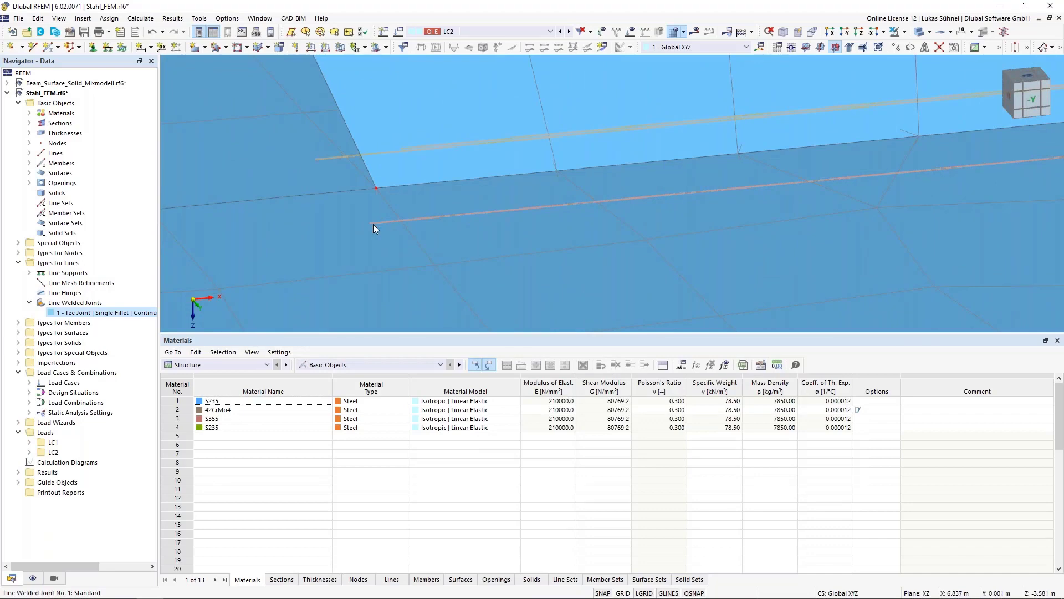
scroll(380, 230, down, 4)
scroll(389, 233, down, 2)
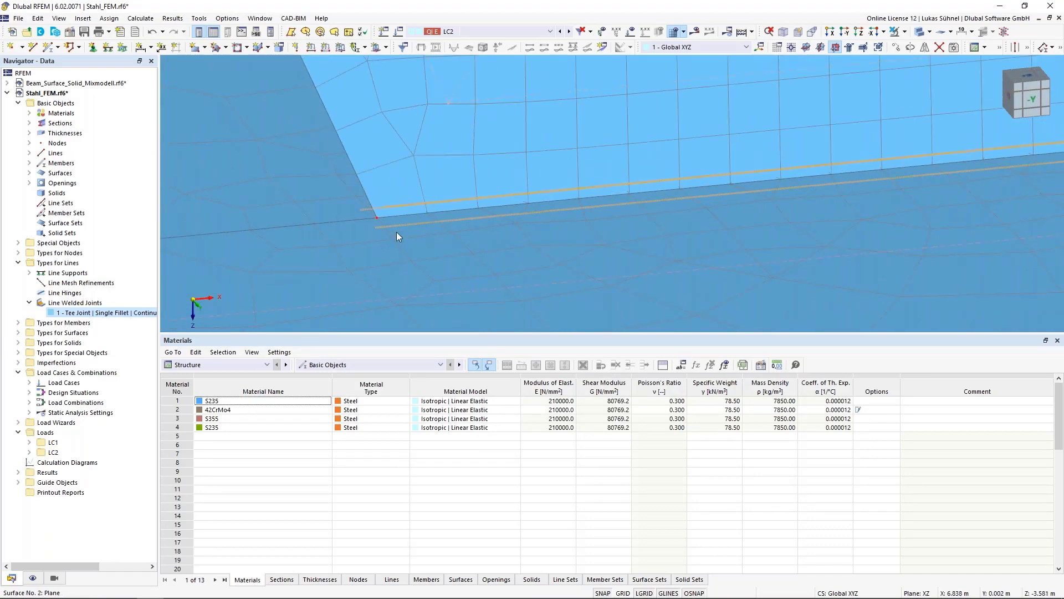
scroll(396, 235, down, 4)
scroll(399, 238, down, 5)
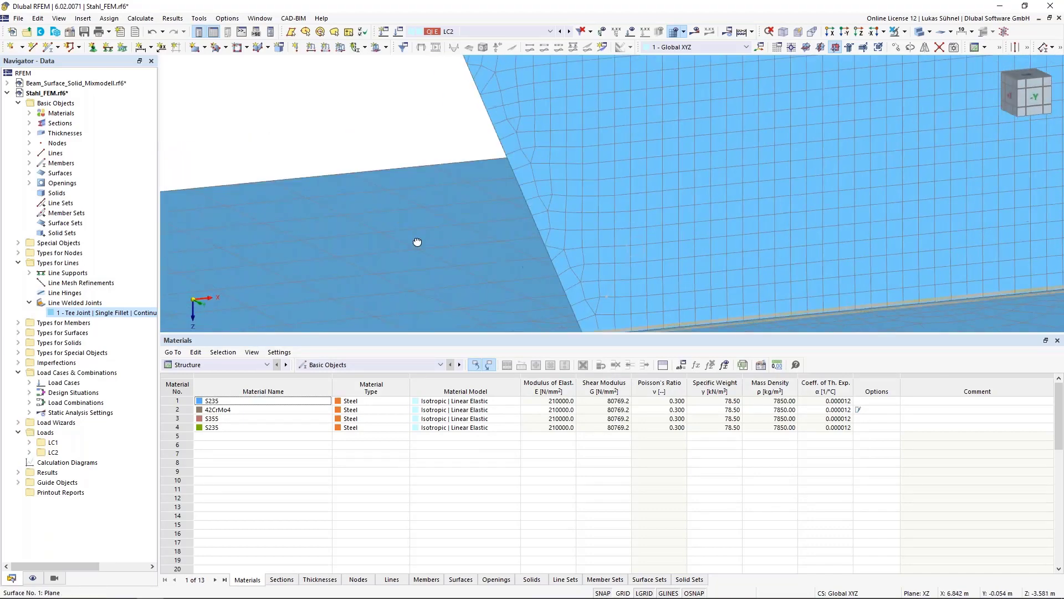
scroll(407, 276, down, 6)
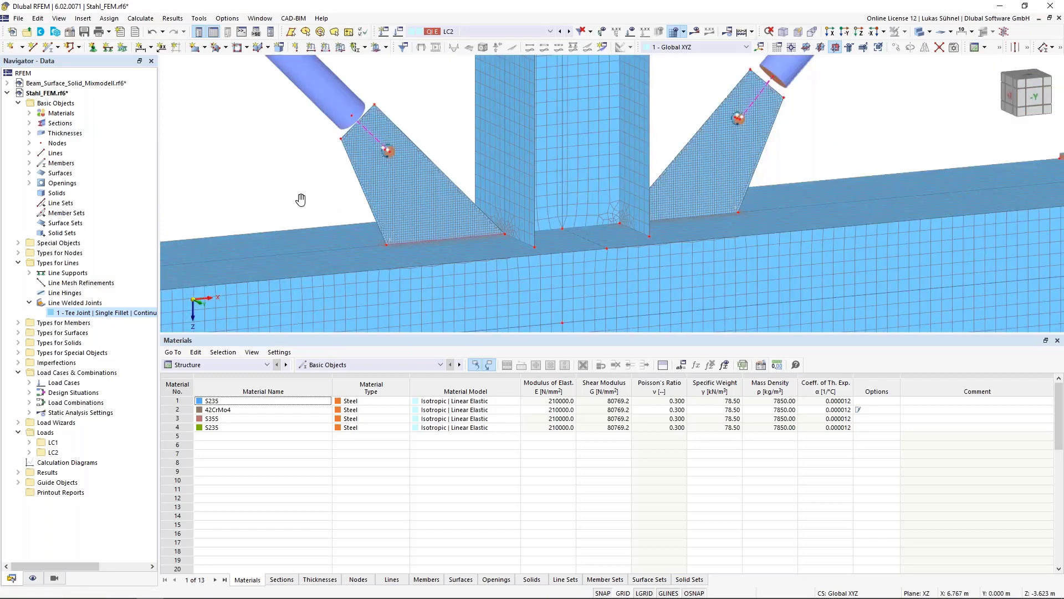
scroll(305, 190, up, 3)
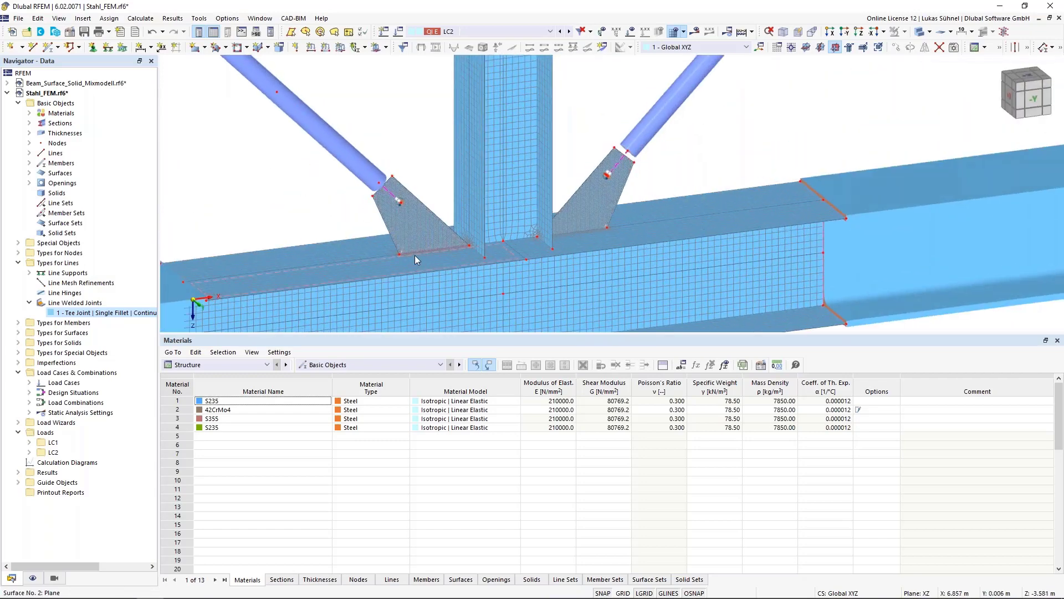
mouse_move(419, 254)
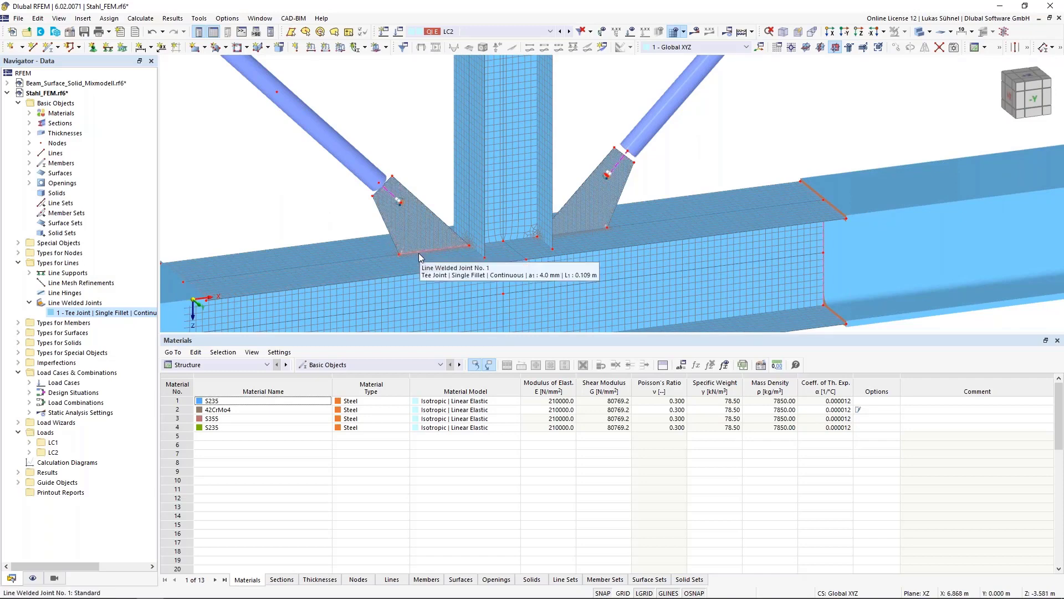
Step: Activate the Stress-Strain Analysis add-on in the base data of the Stahl_FEM model
right_click(61, 94)
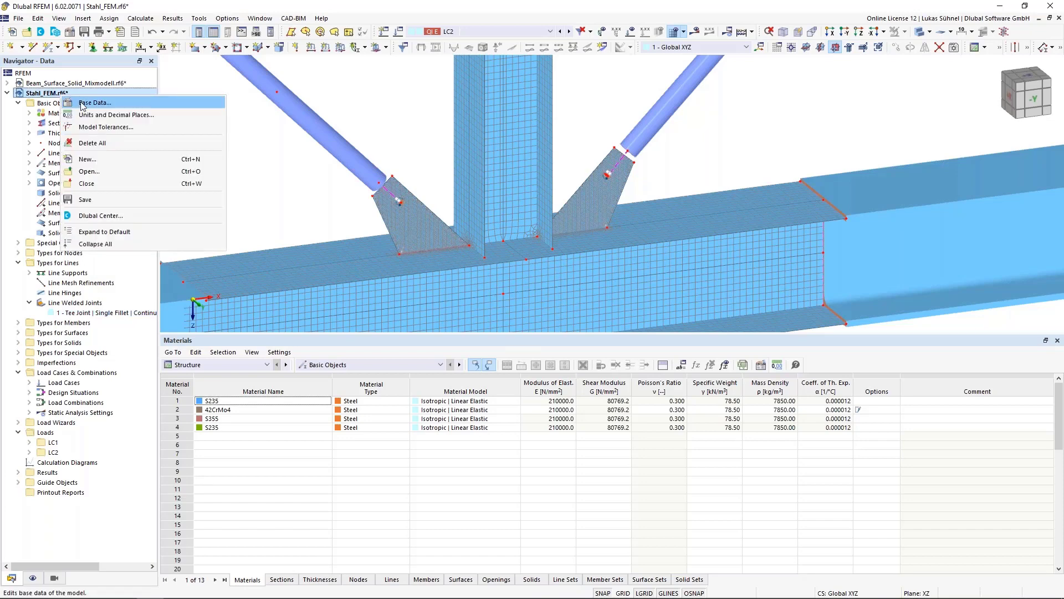
click(81, 103)
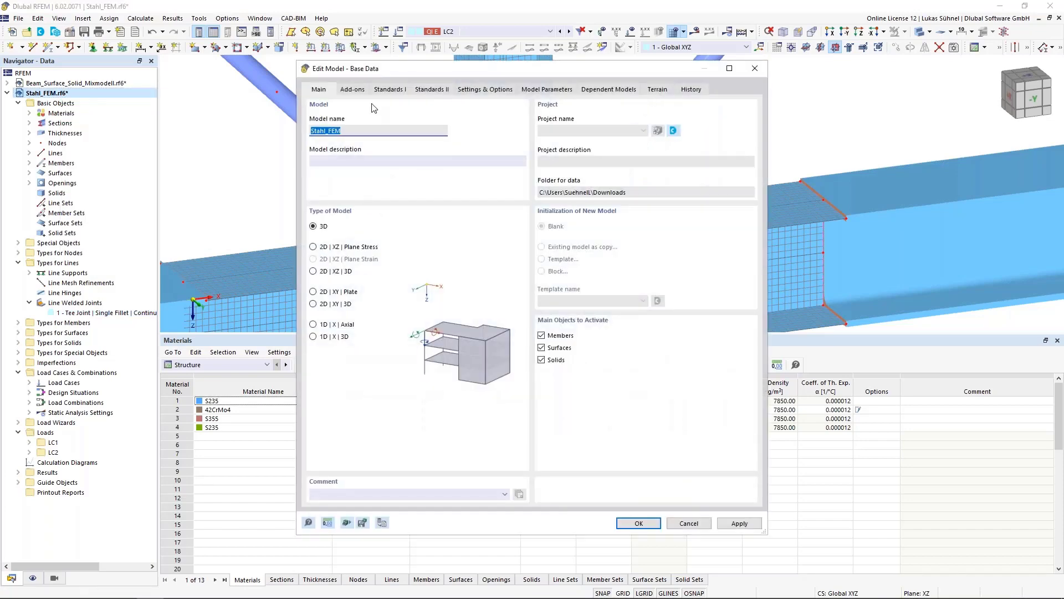
click(355, 89)
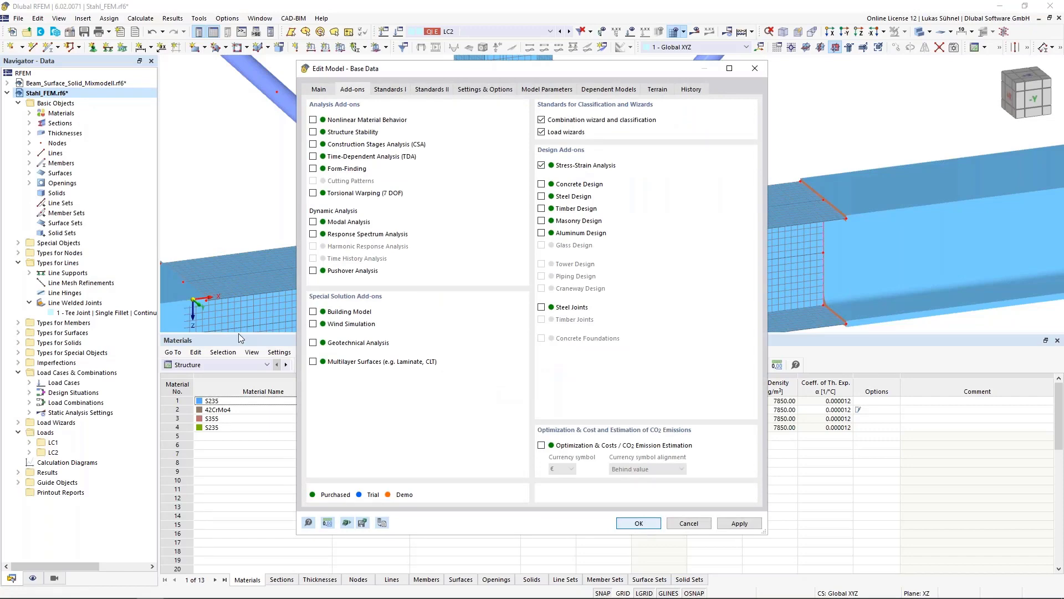
Step: Exclude the SLS - Characteristic design situation DS2 from the stress-strain analysis
click(219, 364)
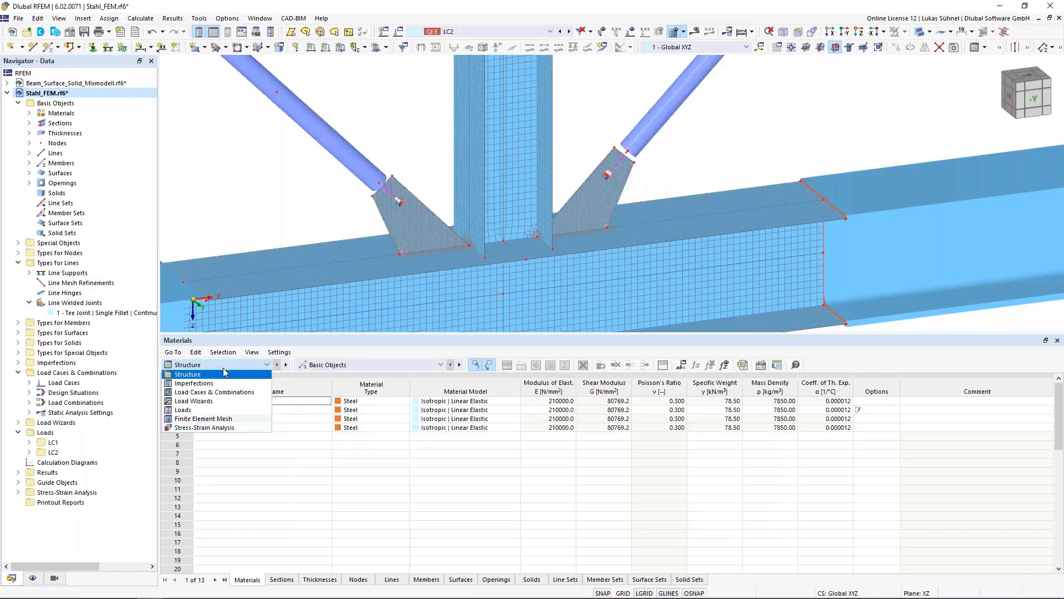
click(201, 428)
click(357, 364)
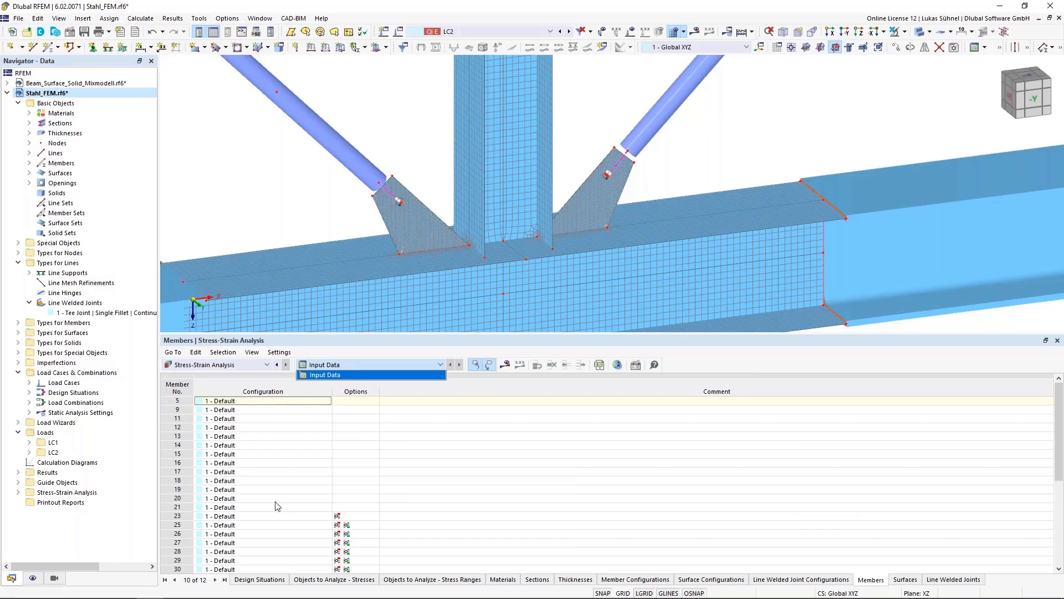
click(261, 579)
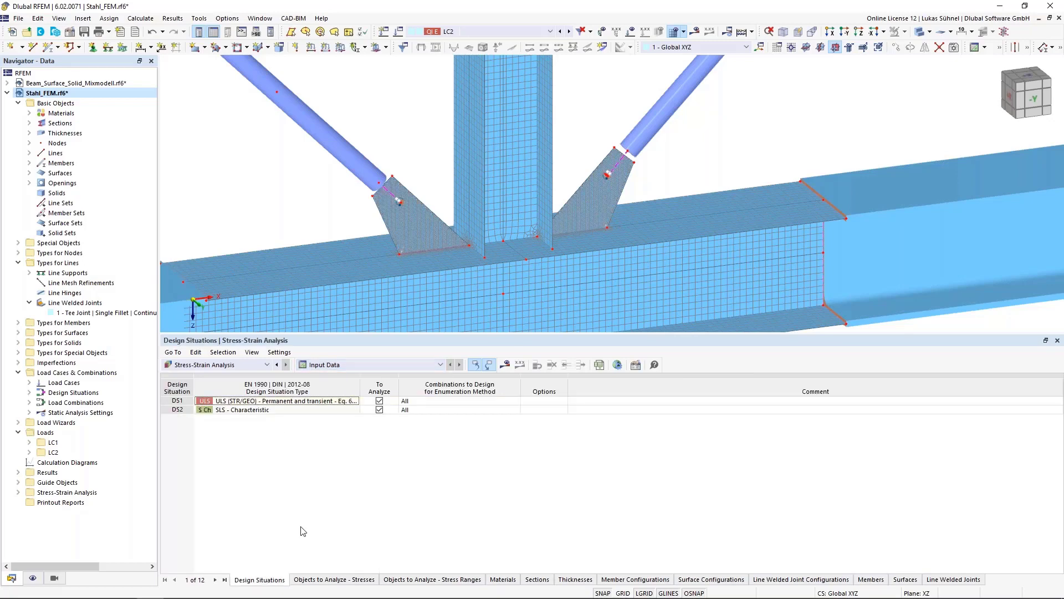
click(380, 411)
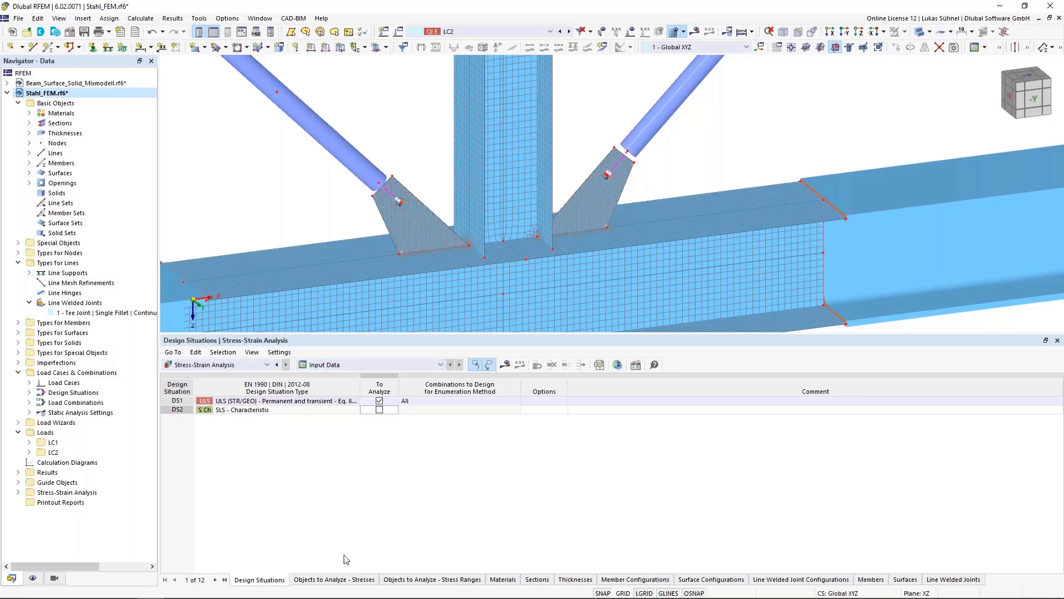
Step: Turn off analyzing all members and all surfaces in the stress analysis, keeping only the line welded joints selected
click(354, 580)
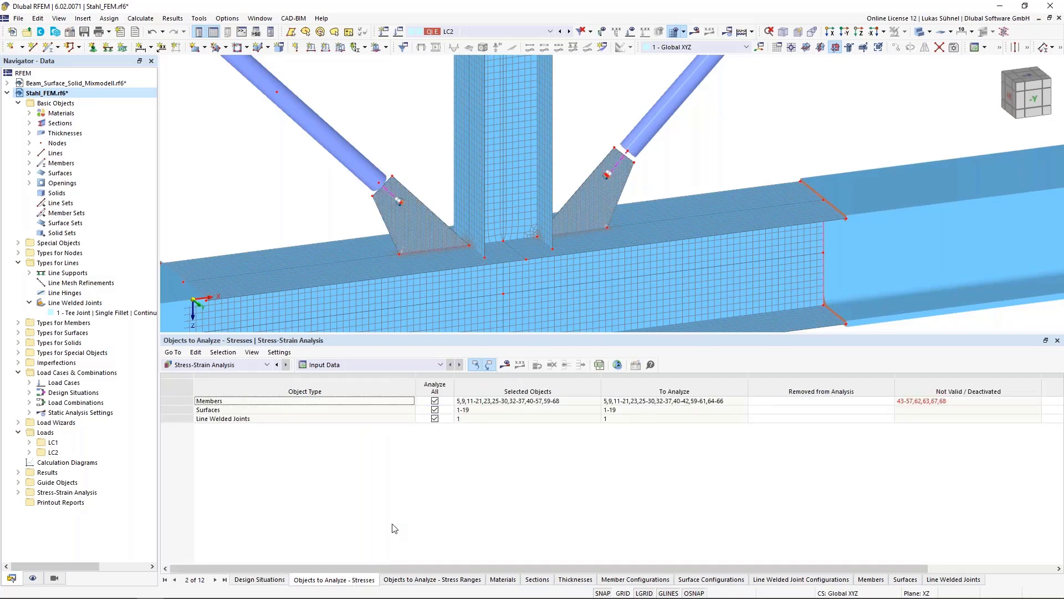
click(435, 400)
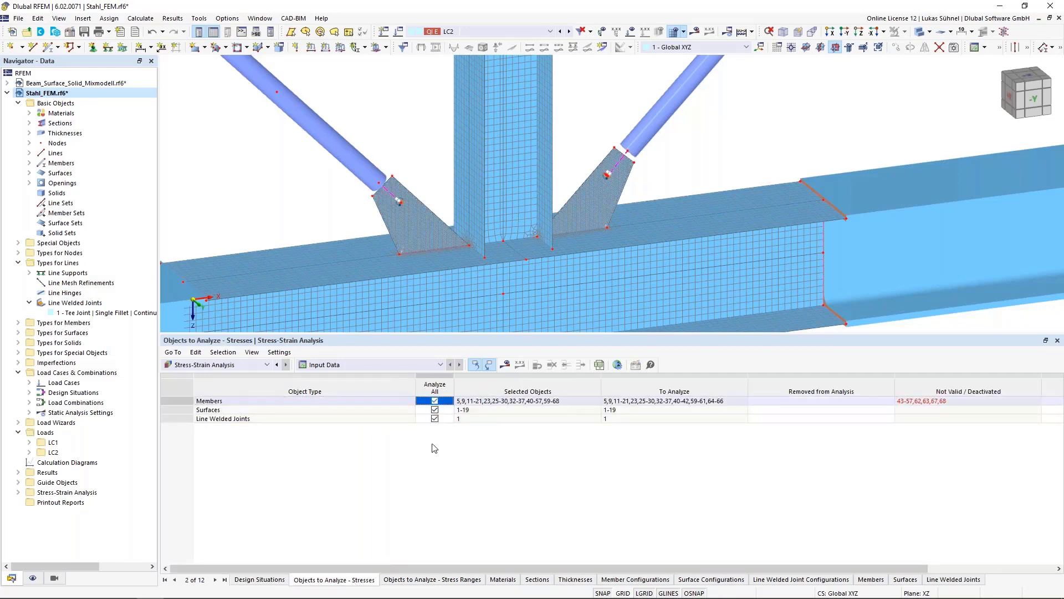
click(435, 409)
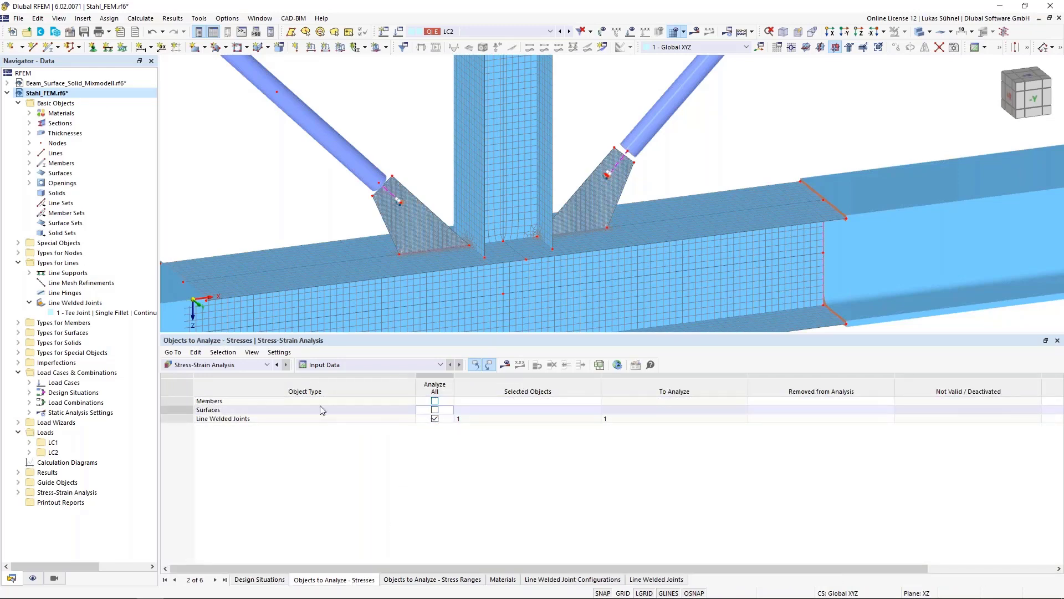
Step: Assign the truss joint's surfaces 1-16 and 18 to the stress analysis and check which line welded joint is selected
click(532, 410)
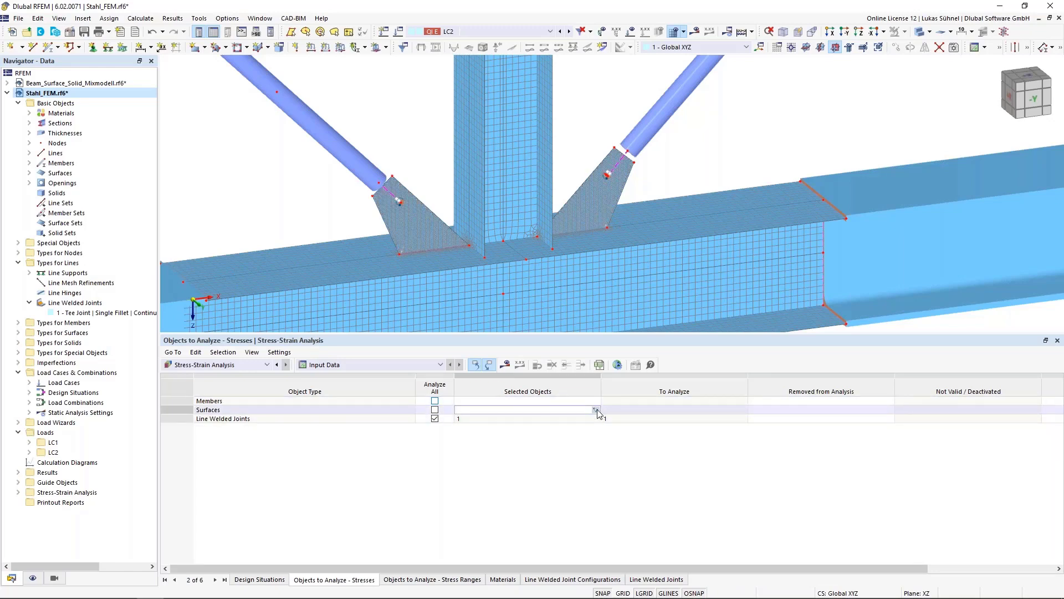
click(595, 410)
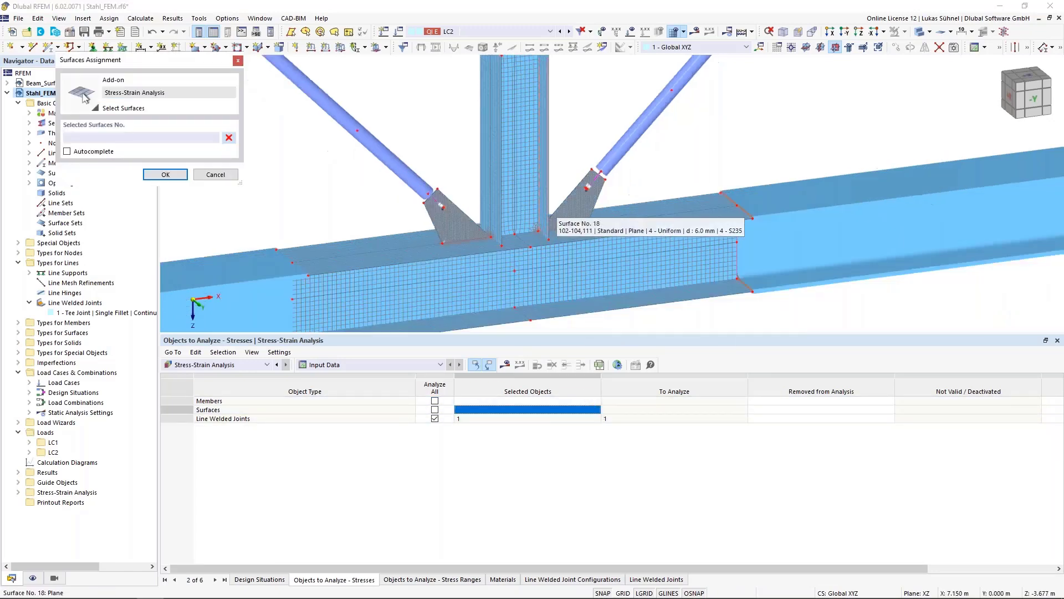
scroll(570, 136, down, 2)
drag(569, 136, 505, 299)
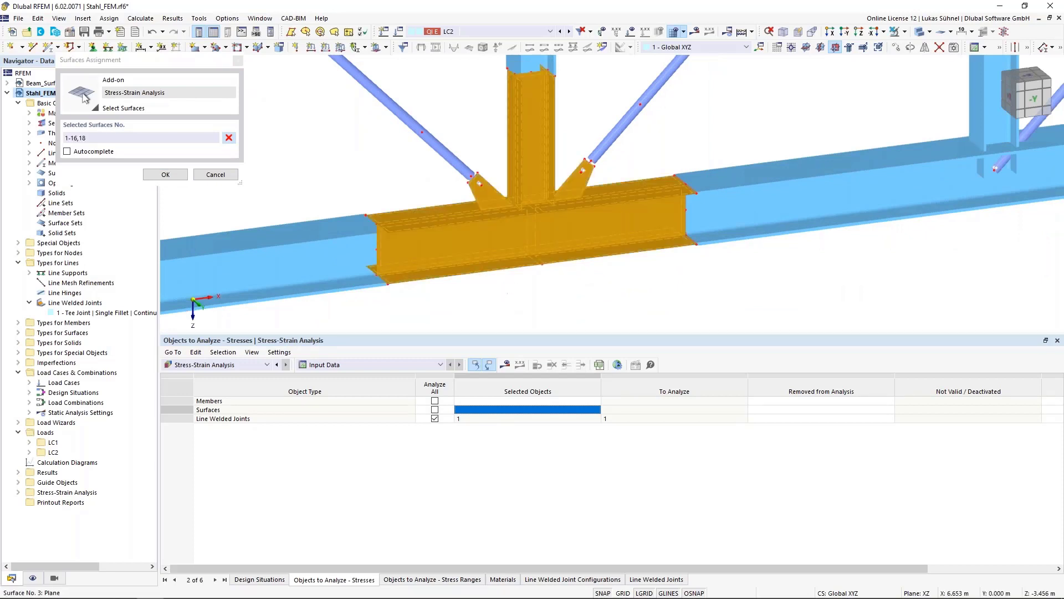
click(165, 176)
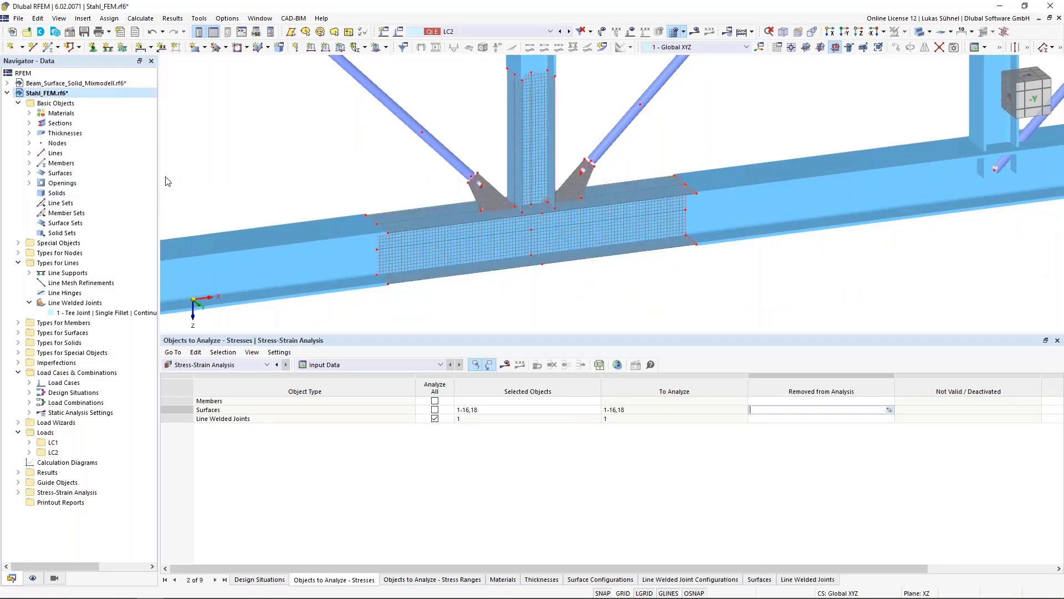
scroll(546, 255, up, 2)
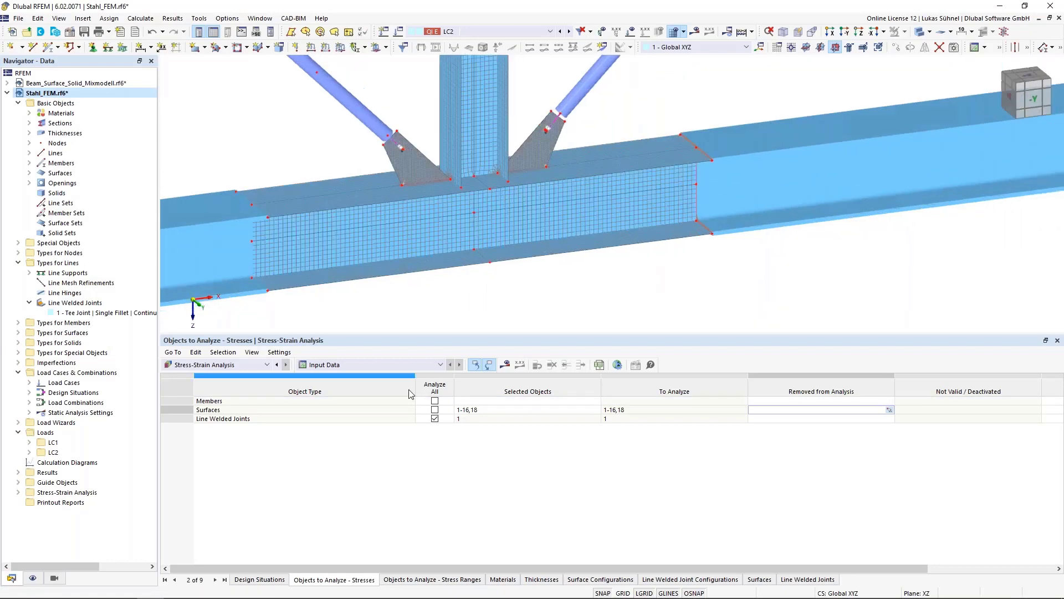
click(470, 420)
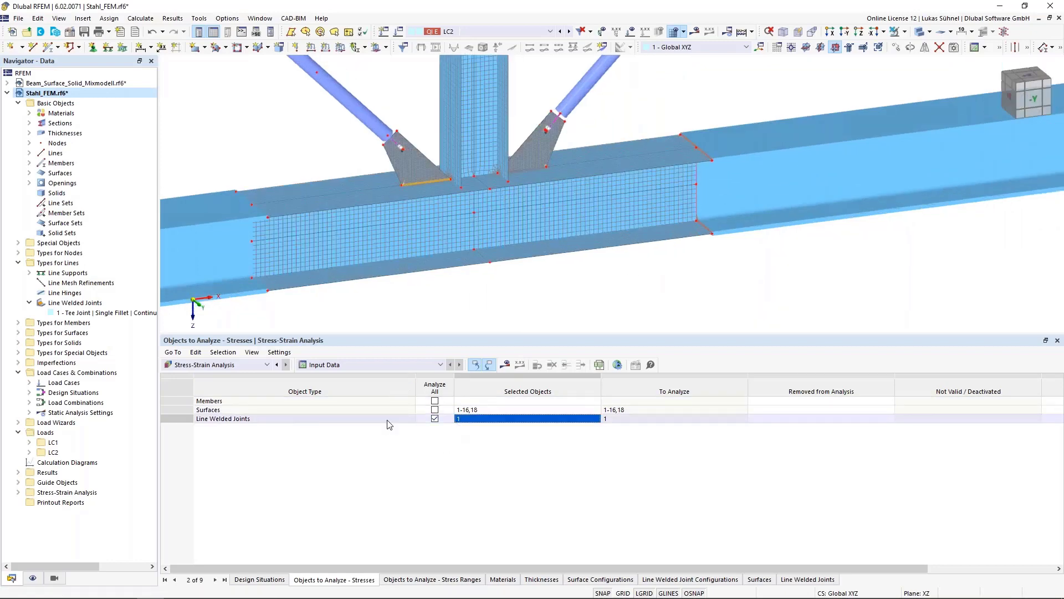
Step: Limit the default surface configuration to the maximum shear stress τmax and the maximum von Mises equivalent stress σeqv,max
click(454, 580)
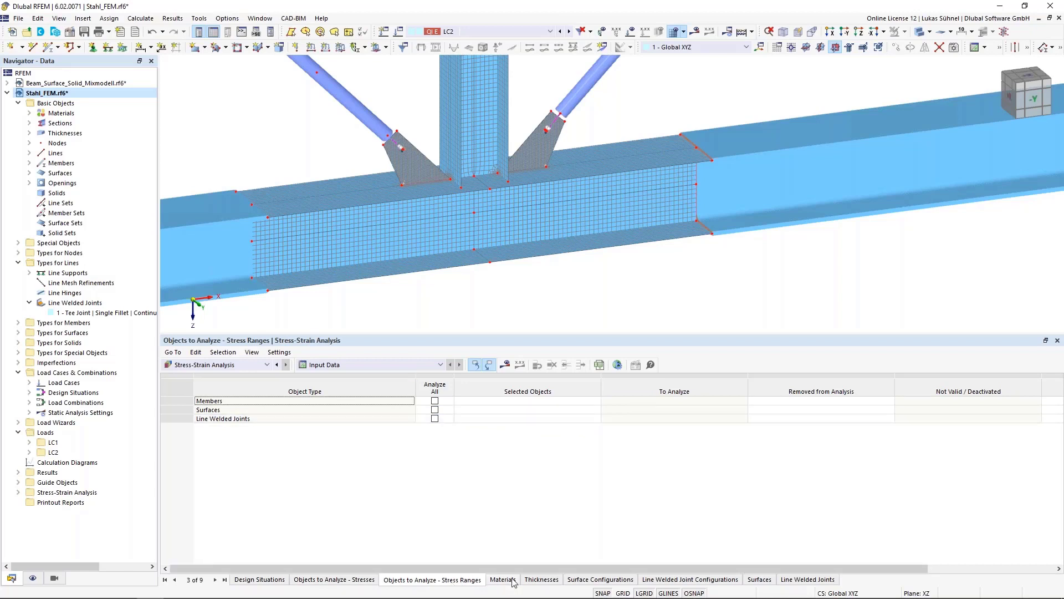
click(620, 580)
double_click(205, 403)
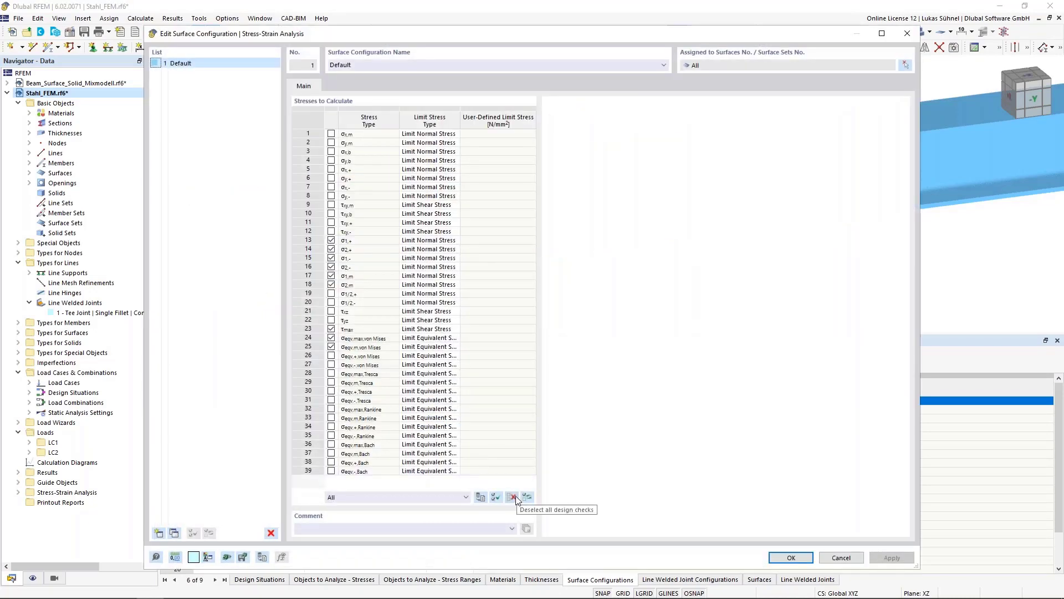
click(512, 496)
click(331, 337)
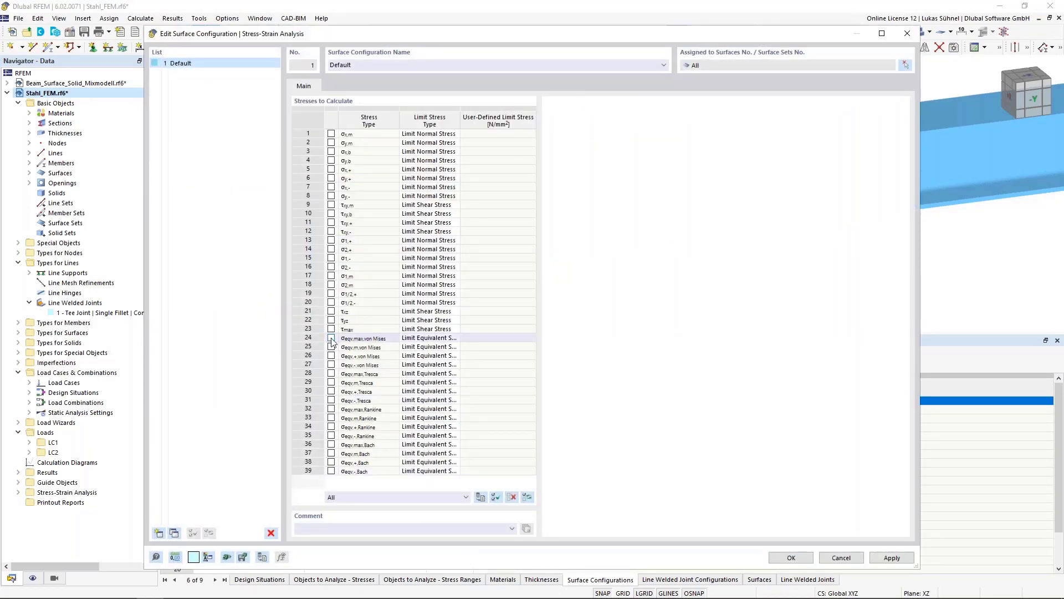
click(331, 328)
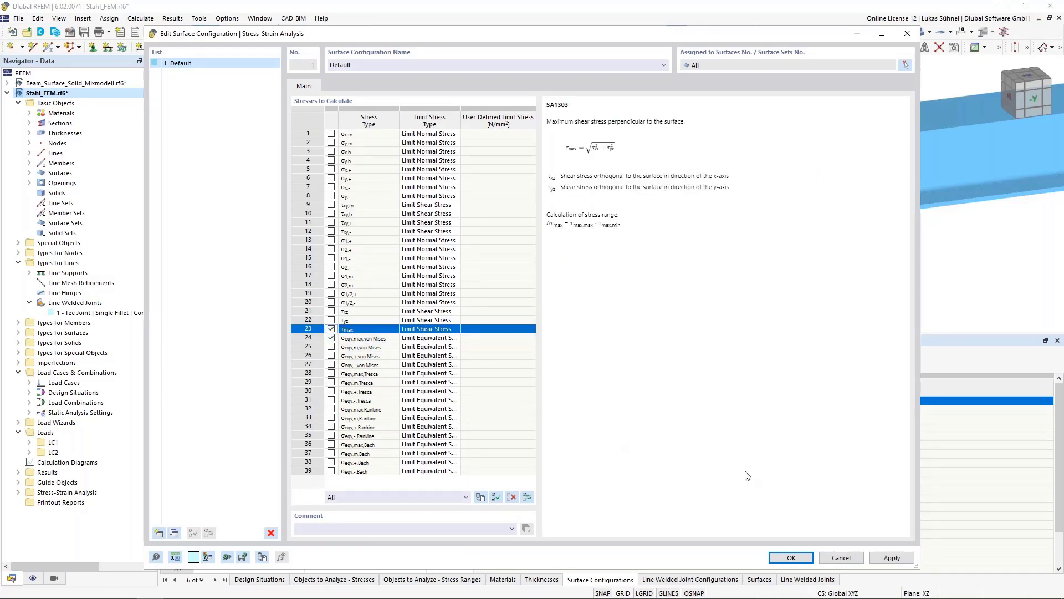
click(791, 558)
Step: Set the stress distribution for fillet welds to Simplified in the default line welded joint configuration
click(673, 582)
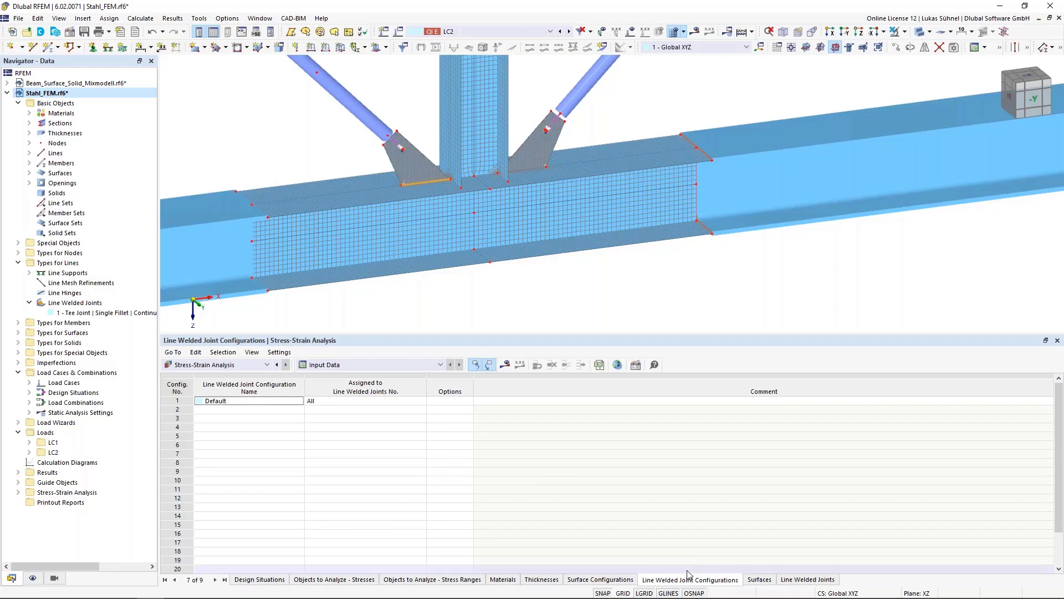
double_click(175, 403)
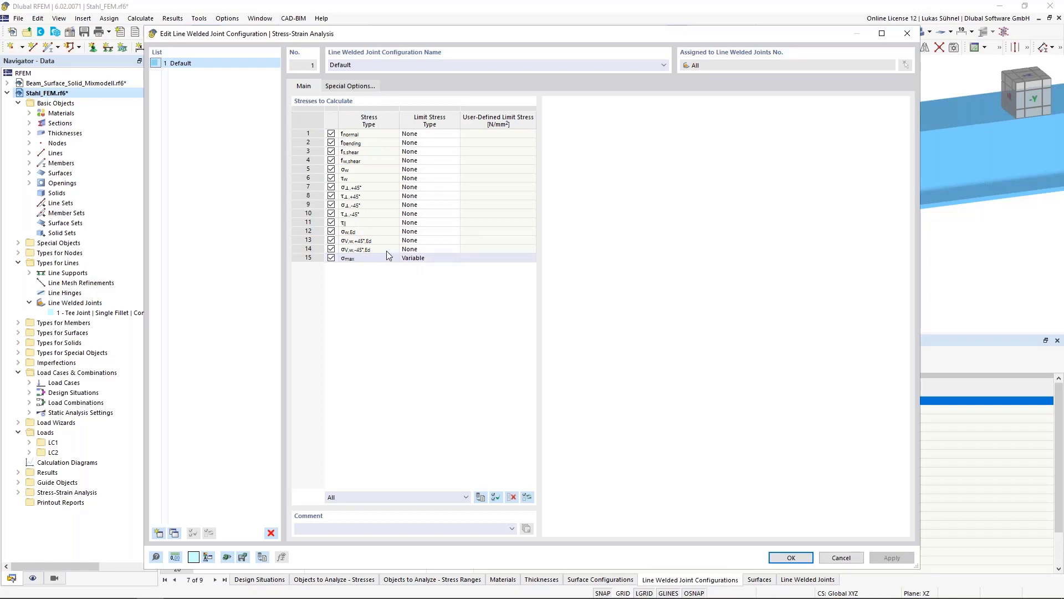
click(336, 87)
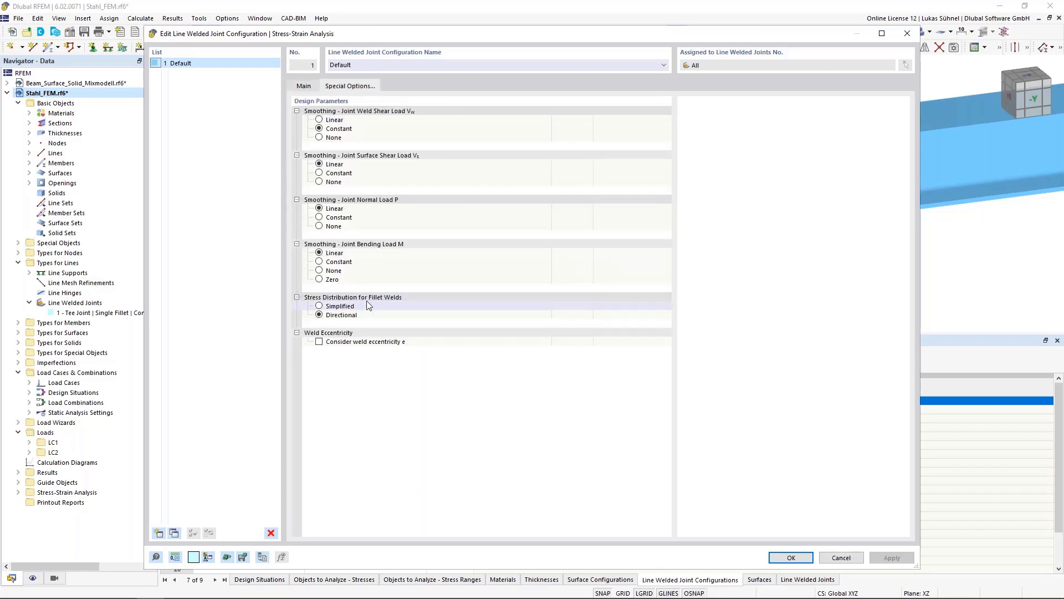
click(319, 307)
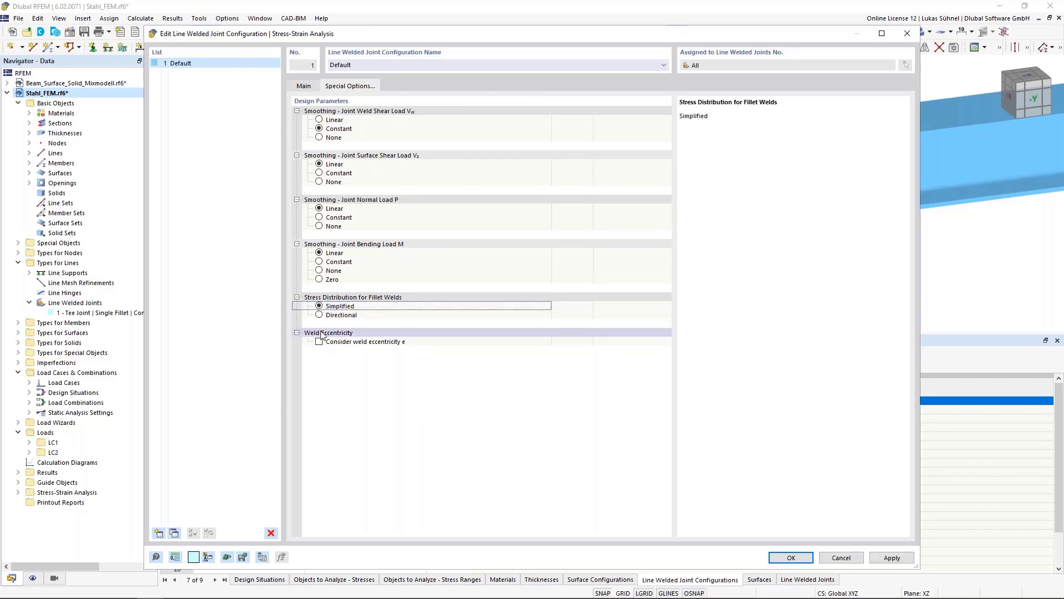
click(319, 317)
click(319, 308)
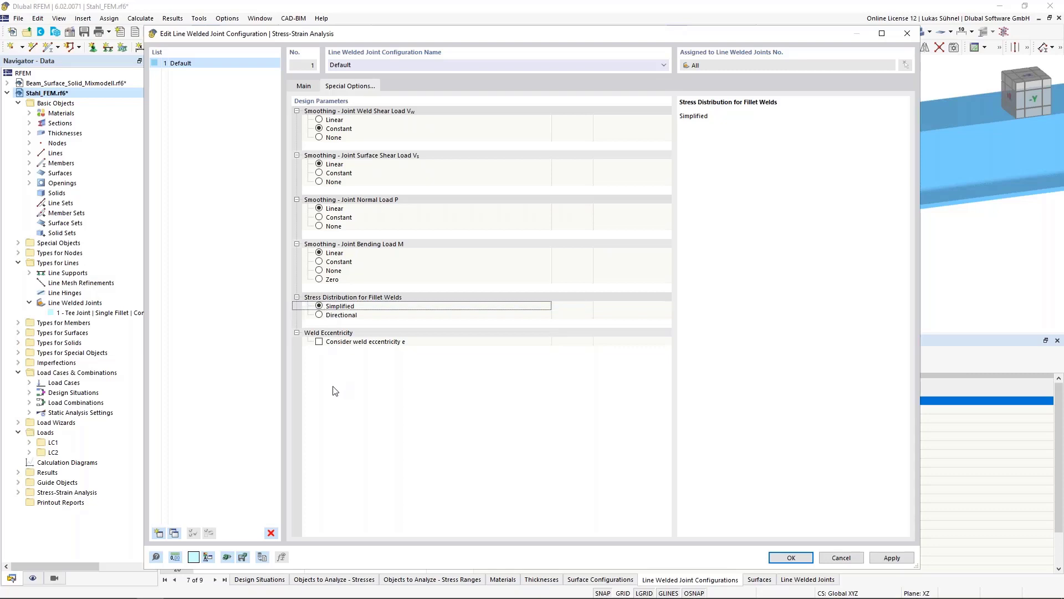
Step: Limit the default line welded joint configuration's stresses to f normal, f bending, f s,shear, f w,shear and the resulting σw,Ed
click(304, 86)
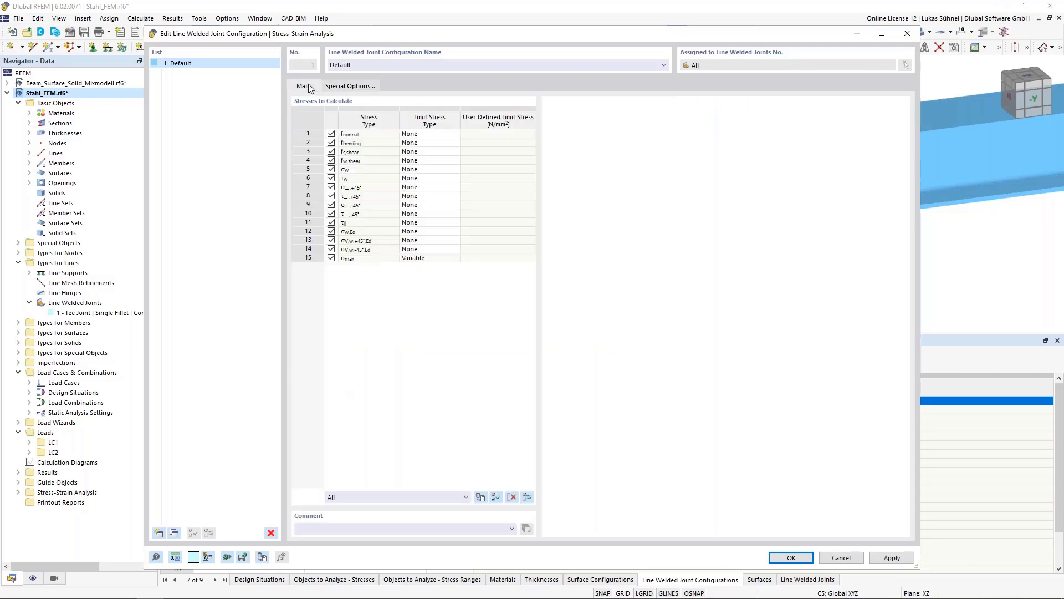
click(311, 249)
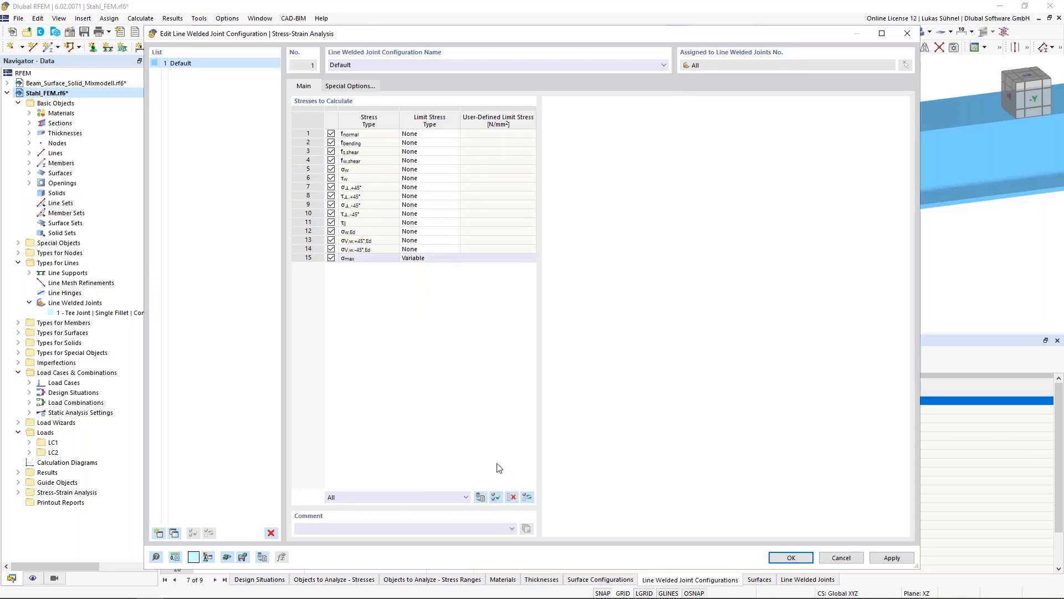
click(512, 497)
click(331, 134)
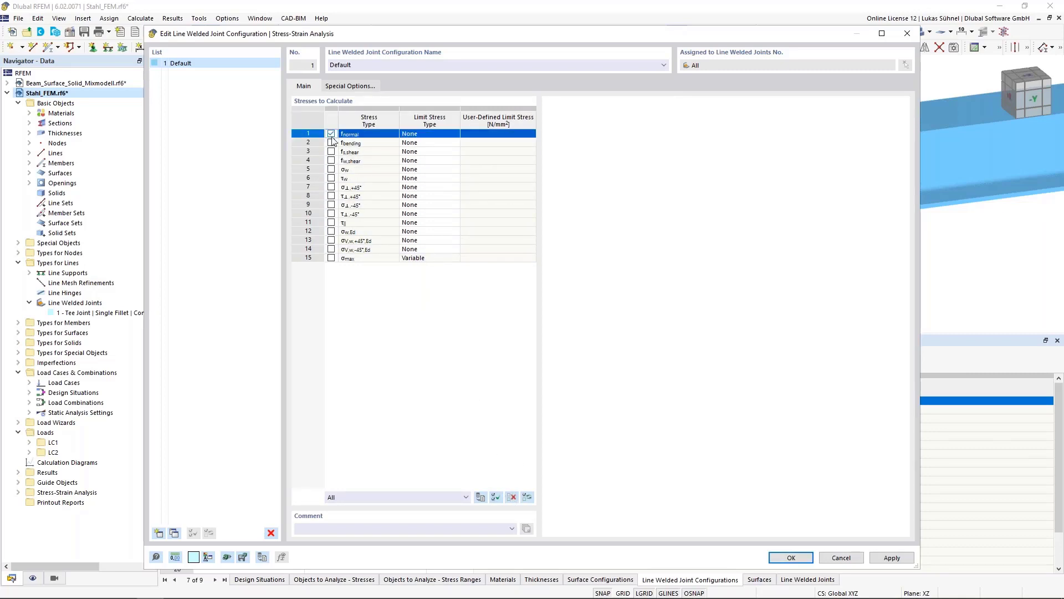
click(331, 143)
click(331, 152)
click(331, 161)
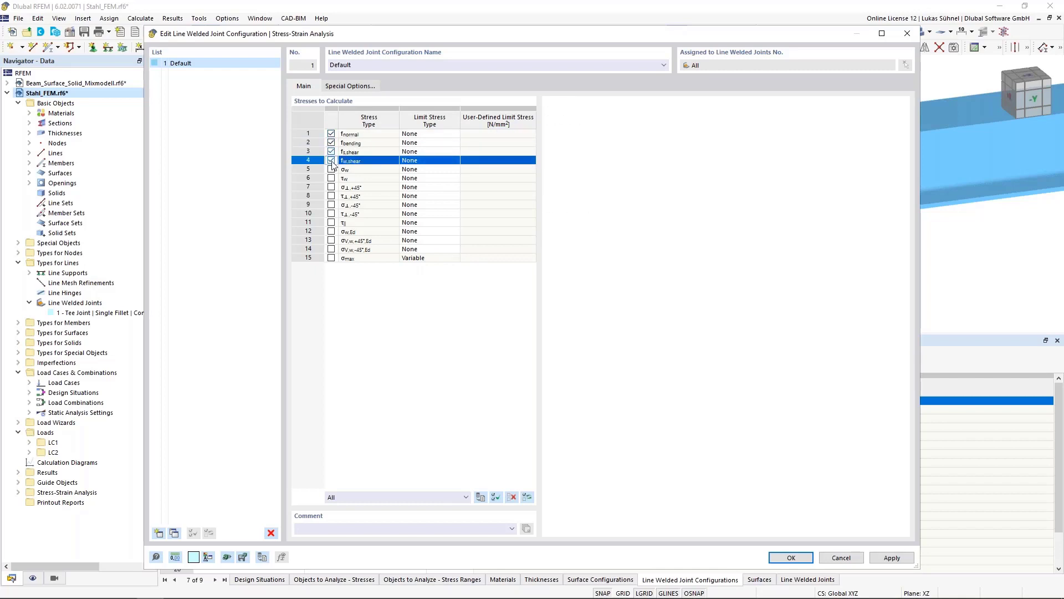
click(331, 231)
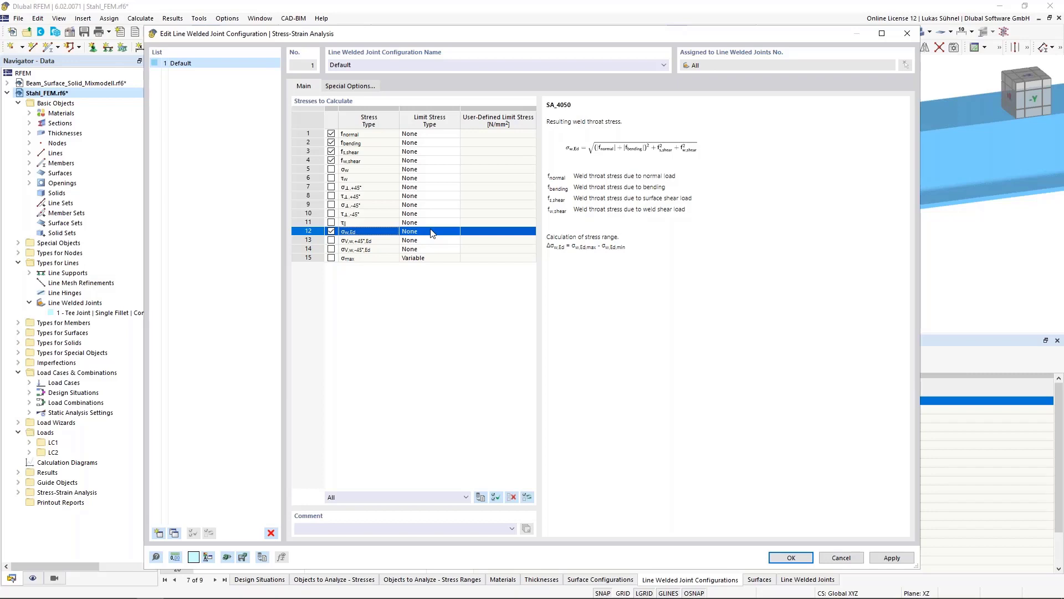
Step: Give the resulting weld throat stress σw,Ed a user-defined limit of 208 N/mm² and accept the configuration
click(432, 232)
click(423, 250)
click(493, 232)
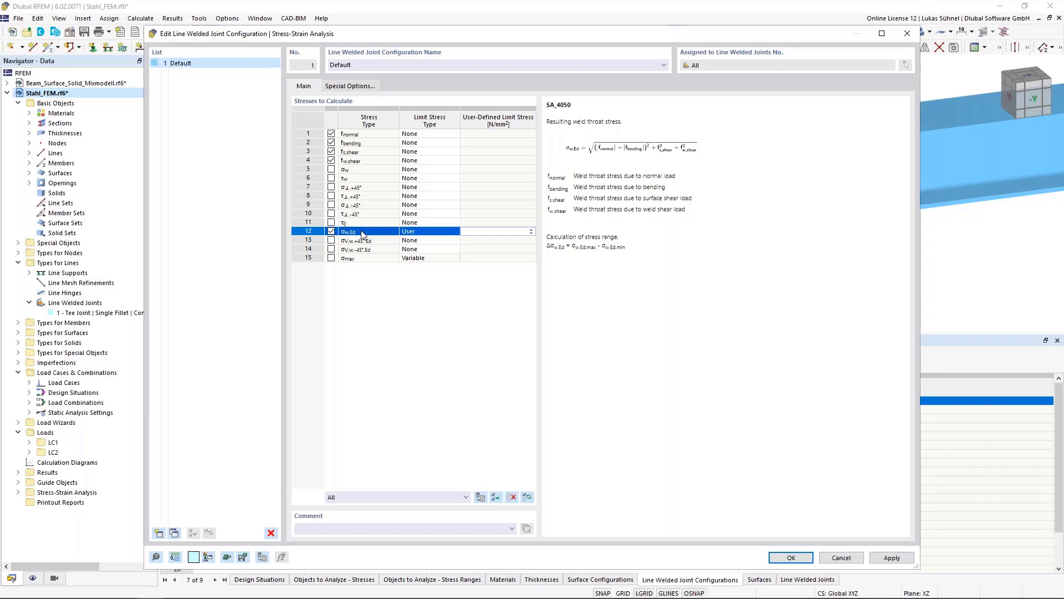
text(208)
click(488, 222)
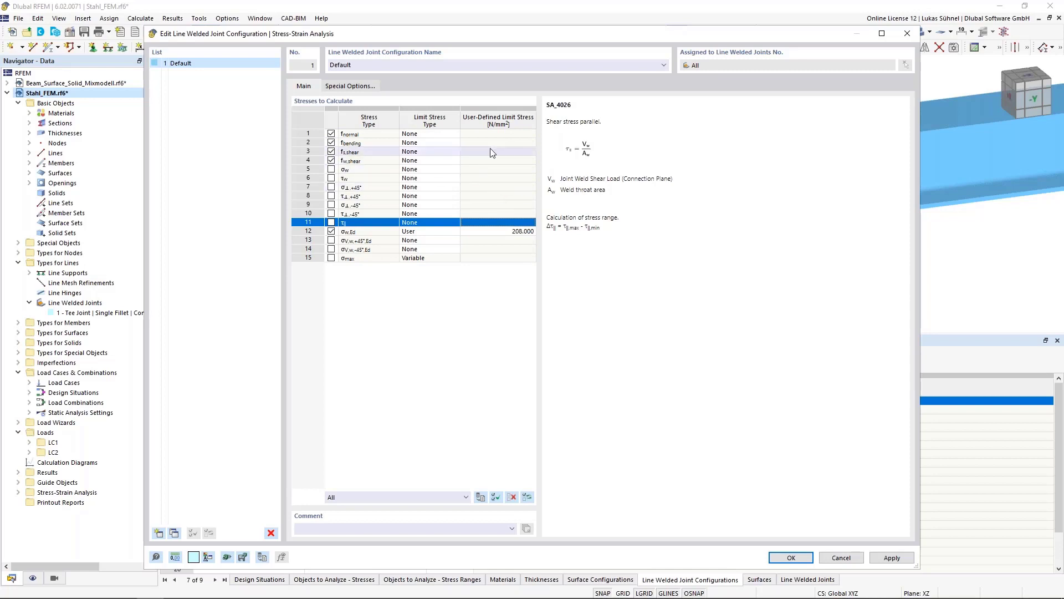
click(499, 231)
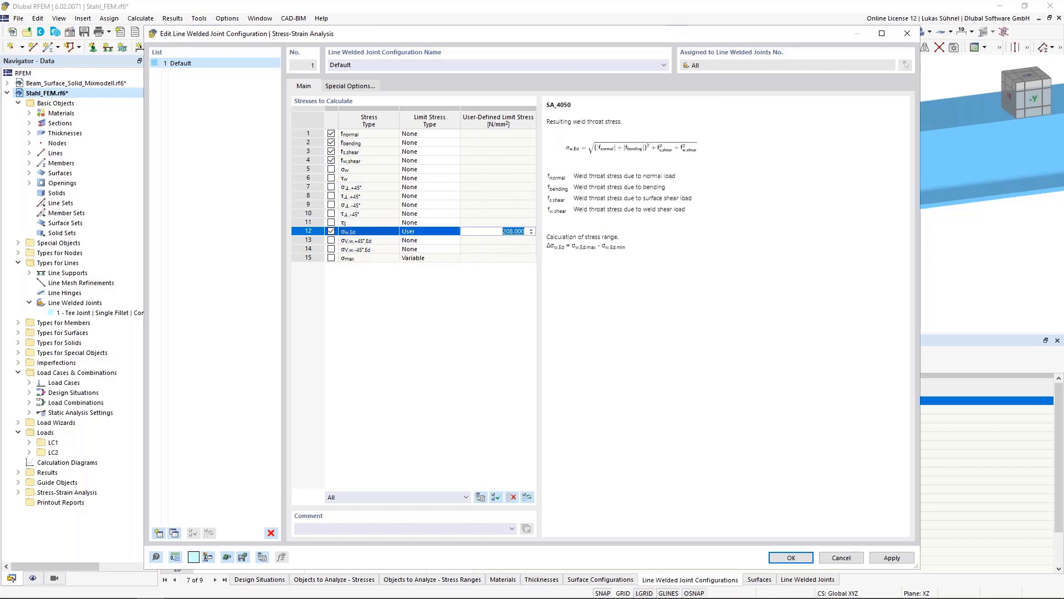
click(792, 558)
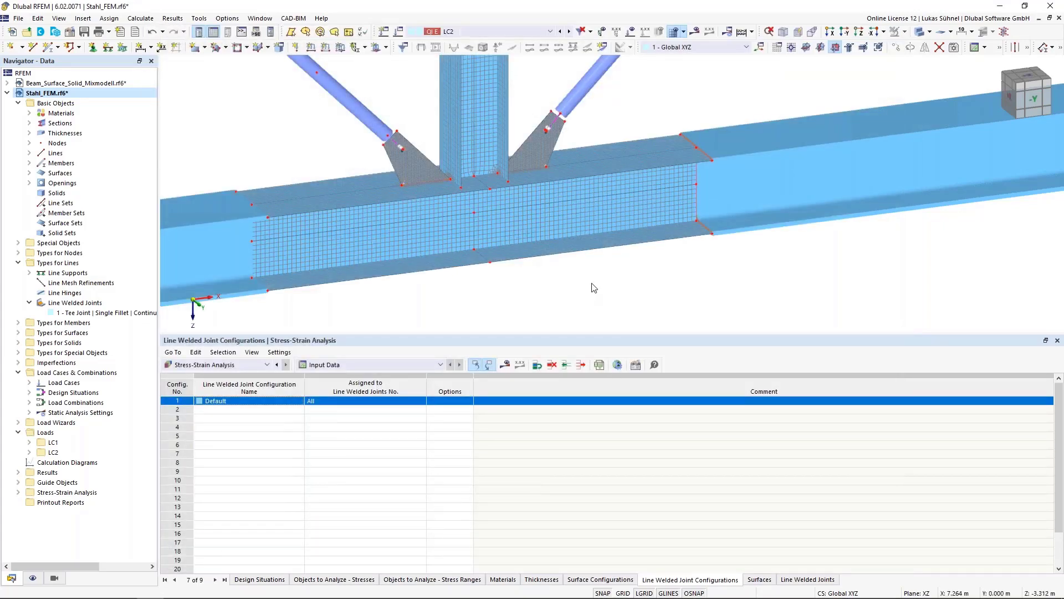
Step: Run the stress-strain analysis calculation for the truss model
scroll(509, 304, down, 8)
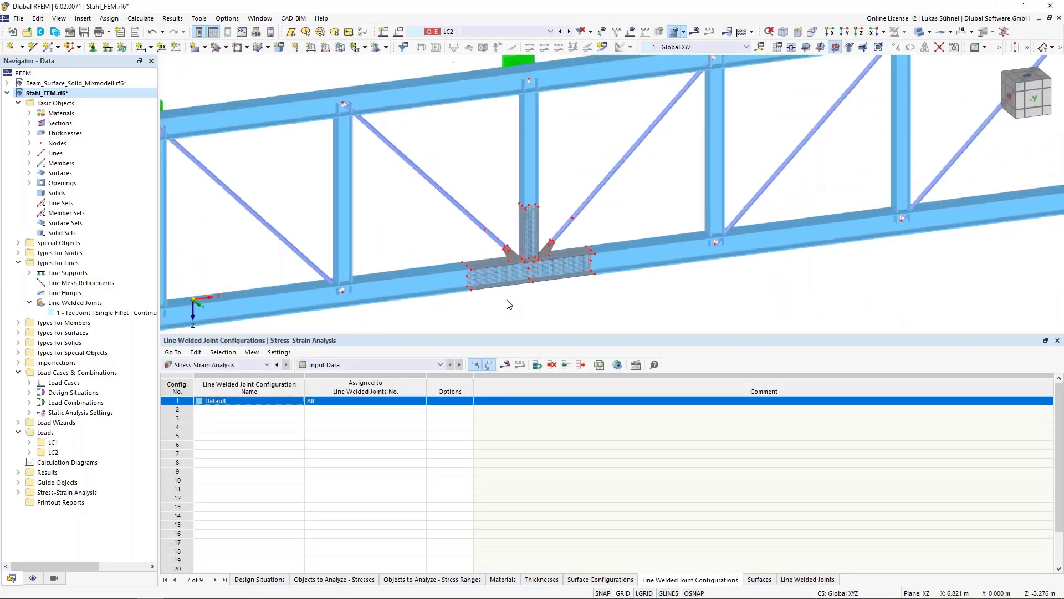
scroll(508, 303, down, 2)
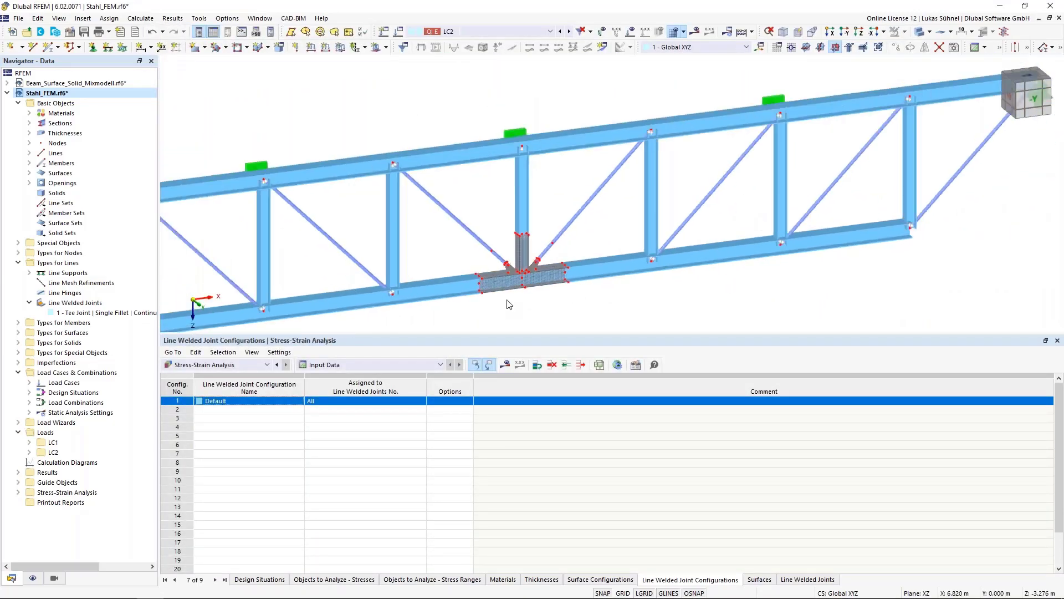
click(505, 364)
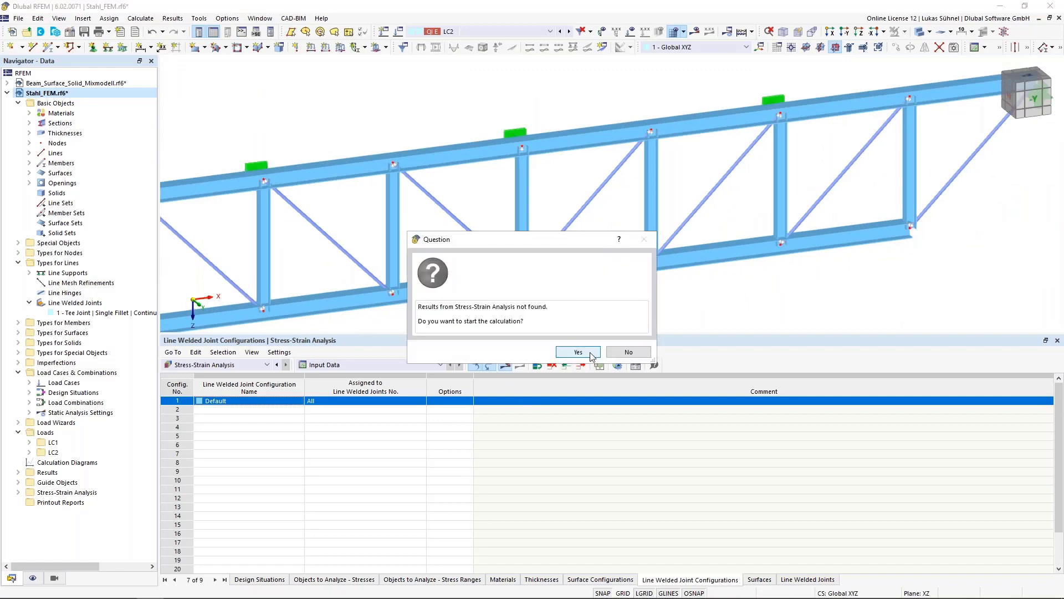
click(578, 352)
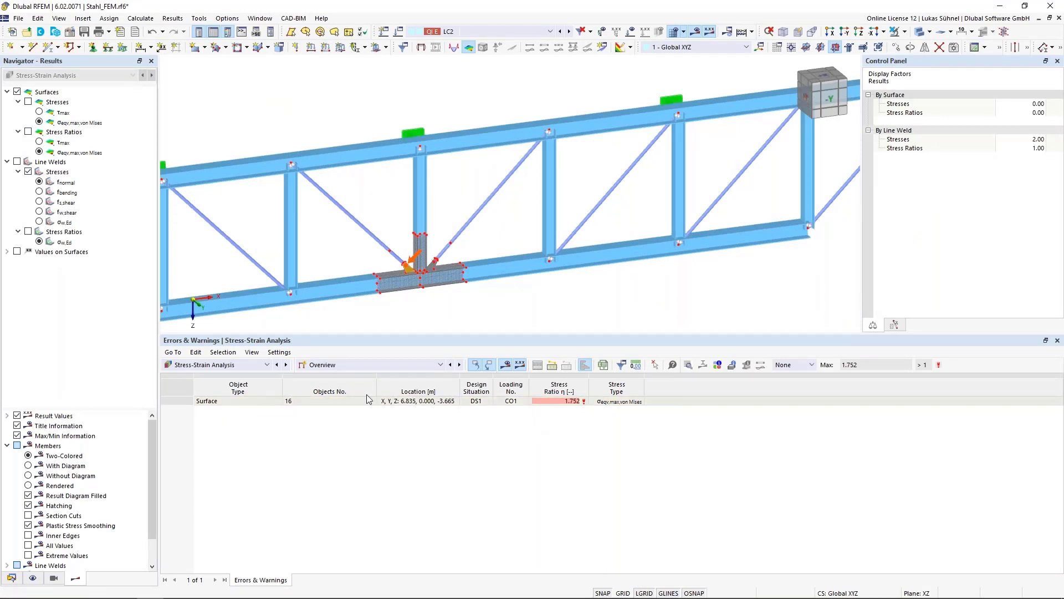
Step: List the stresses in line welds and check the existing stress, limit stress and stress ratio of σw,Ed
click(365, 370)
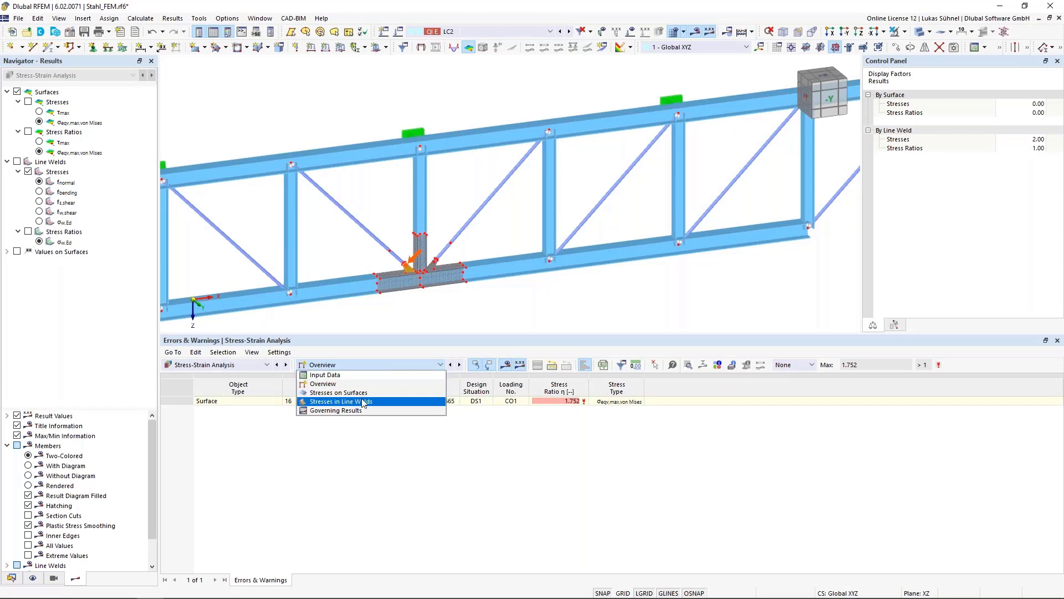
click(344, 401)
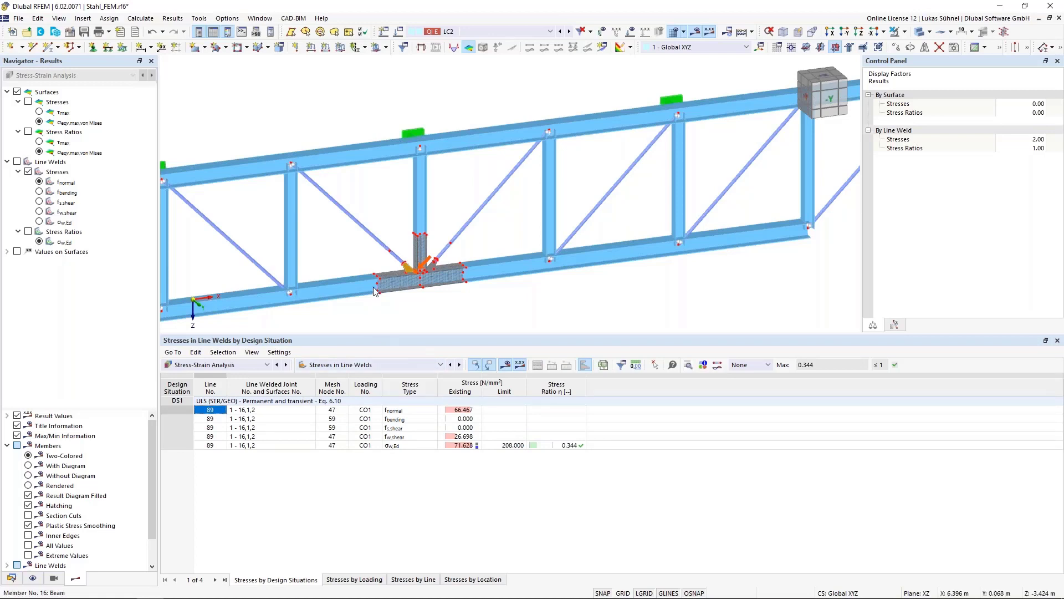
scroll(377, 280, up, 3)
click(455, 446)
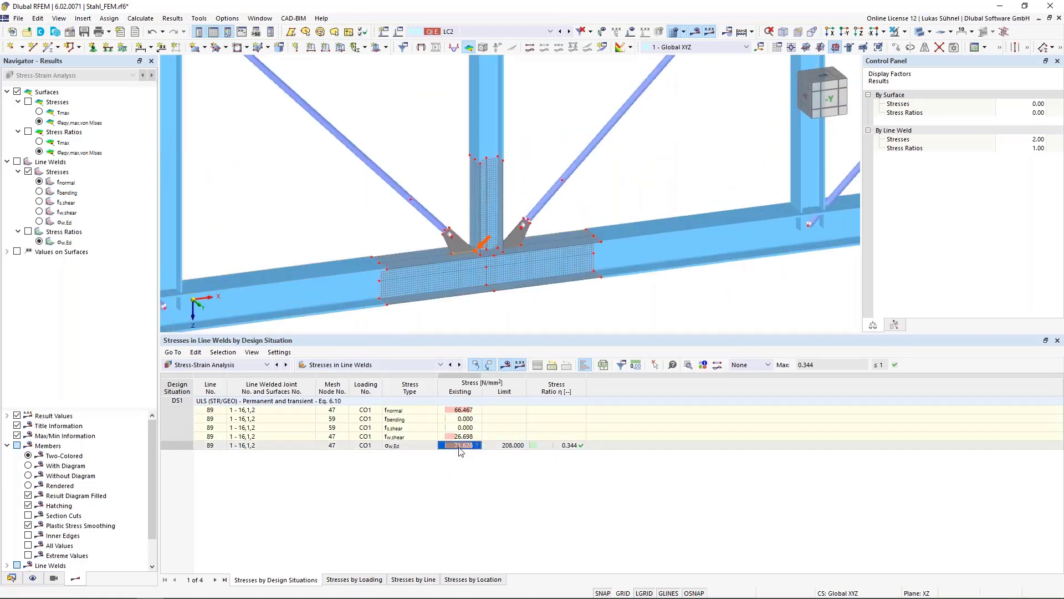
click(507, 446)
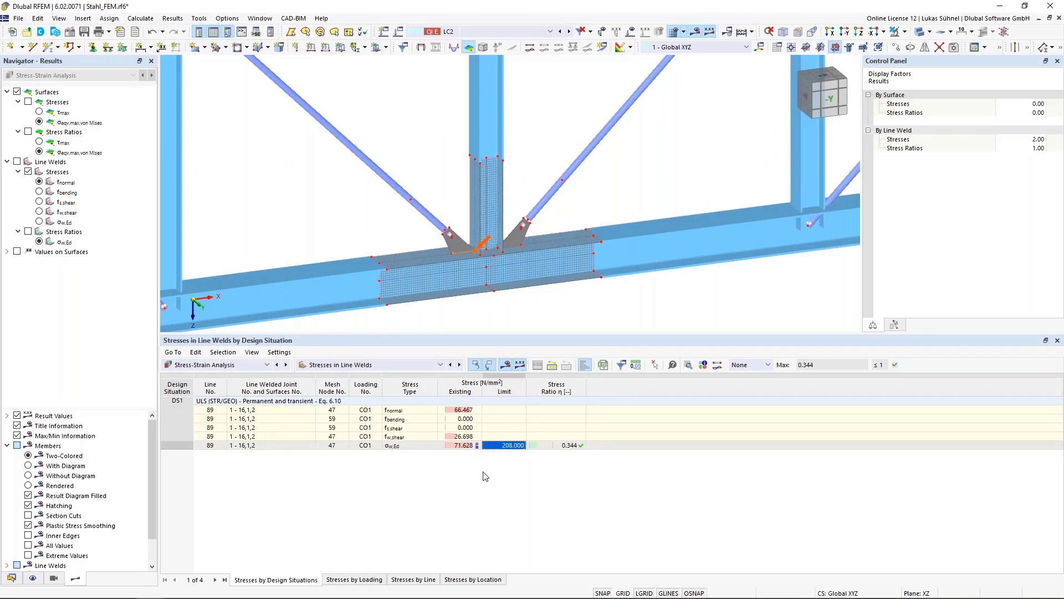
click(547, 447)
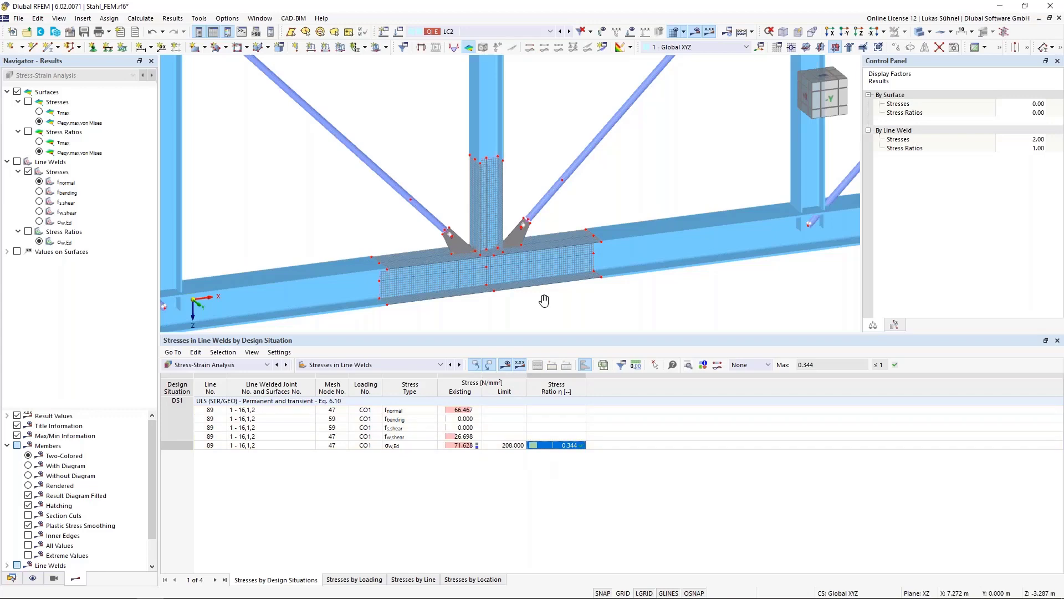
Step: Display the line weld stress diagram for f normal at the gusset plate with a display factor of 0.25
ctrl+middle_drag(544, 297, 486, 235)
scroll(487, 234, up, 3)
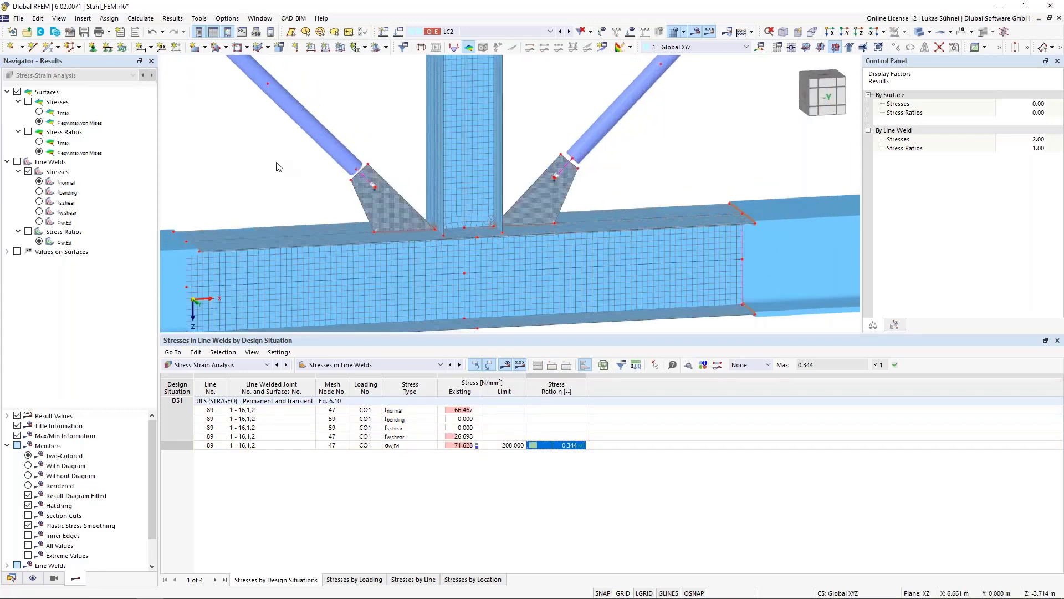
scroll(279, 167, down, 2)
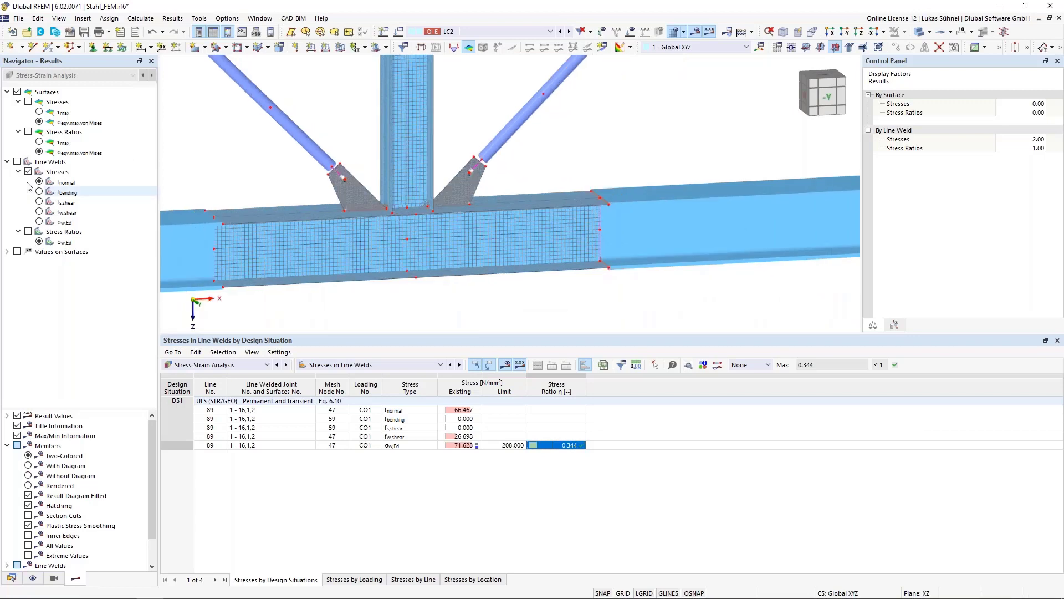
click(17, 163)
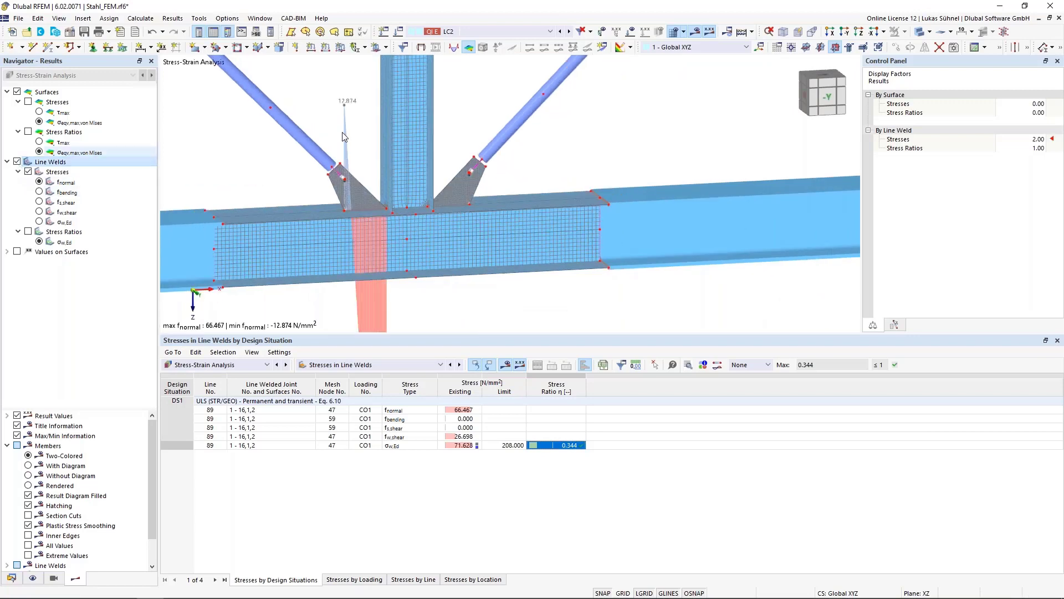
click(1023, 140)
text(0.38)
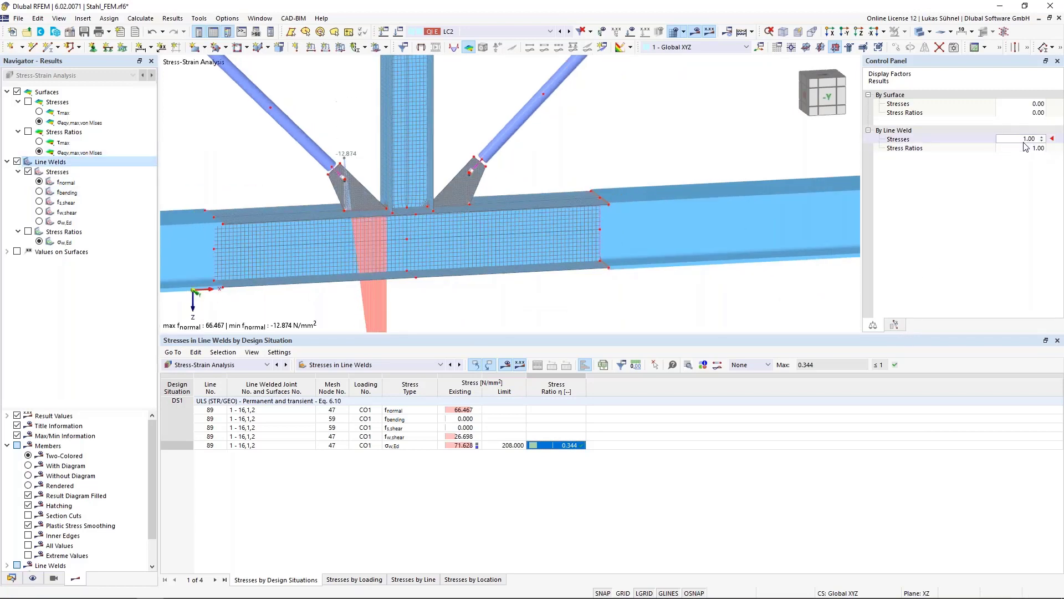
scroll(1023, 140, down, 1)
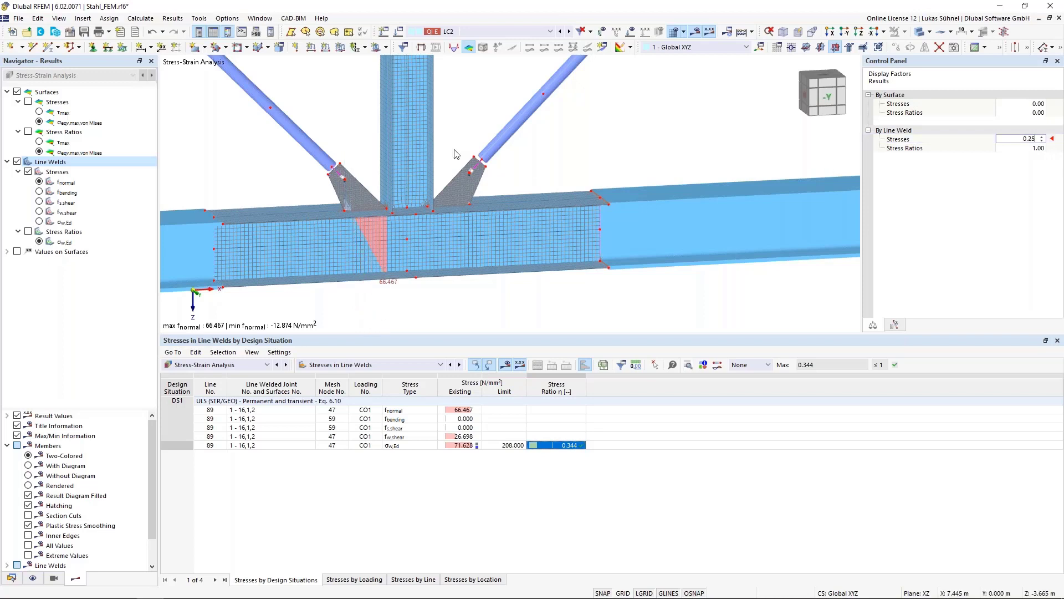
Step: Select the weld line at the left gusset plate and isolate it in visibility mode
drag(298, 185, 391, 229)
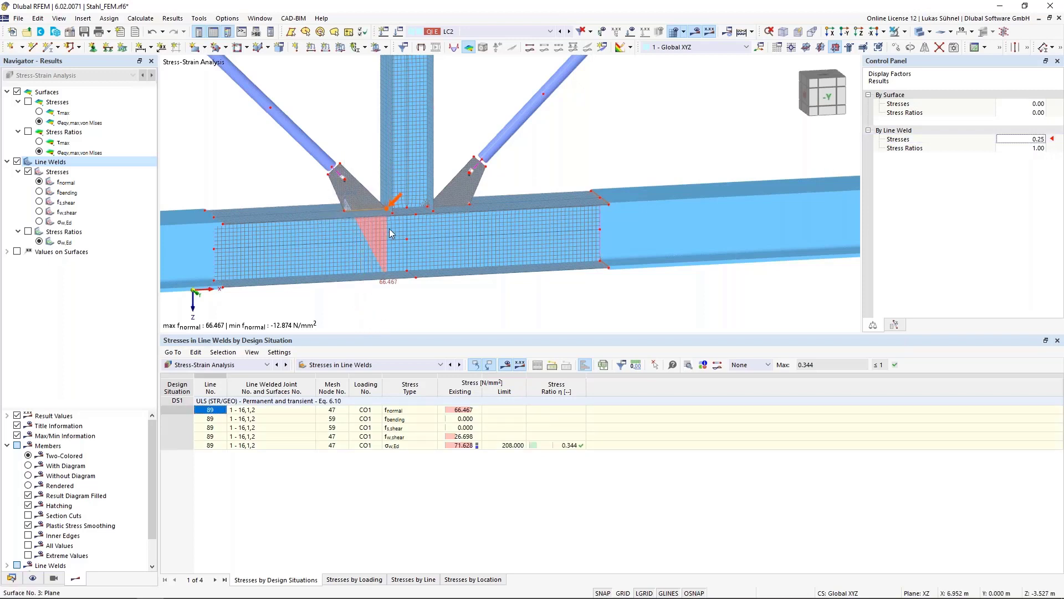
click(905, 31)
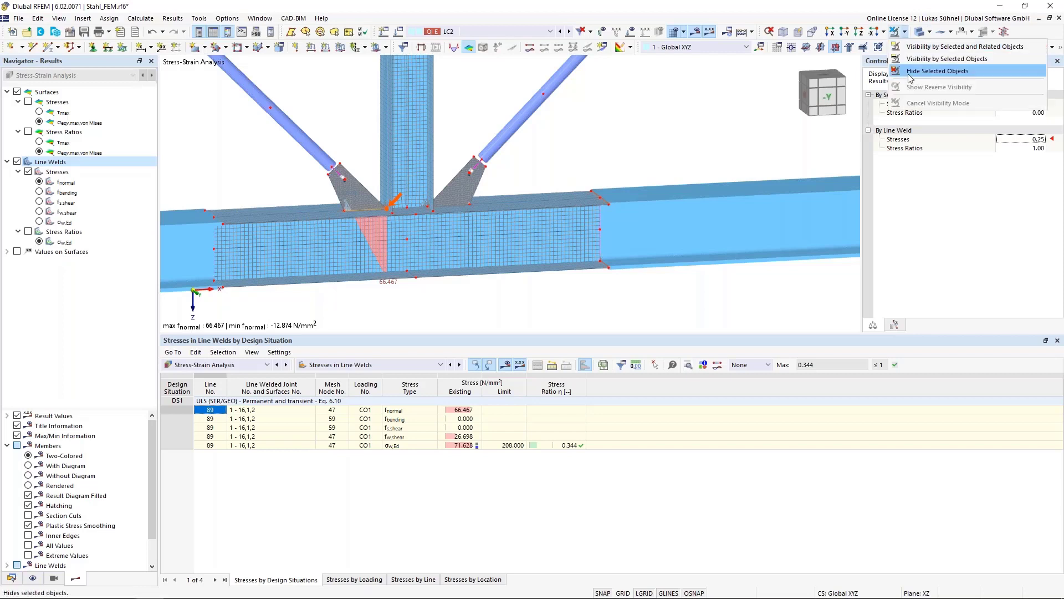
click(931, 72)
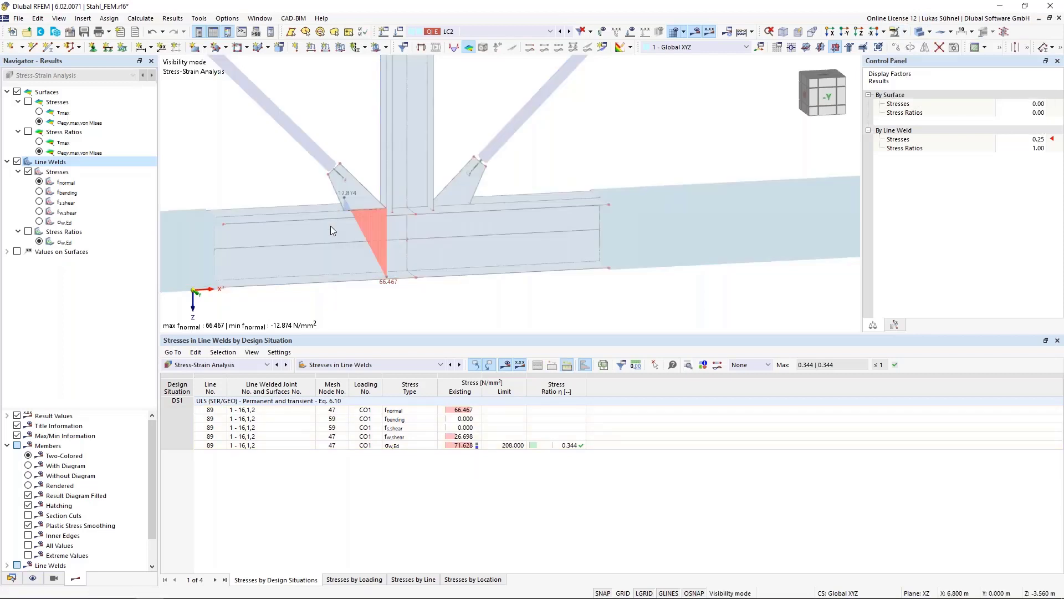
scroll(330, 225, up, 2)
Step: Compare the weld's stress diagrams for f normal, f w,shear and the resulting stress σw,Ed
click(43, 182)
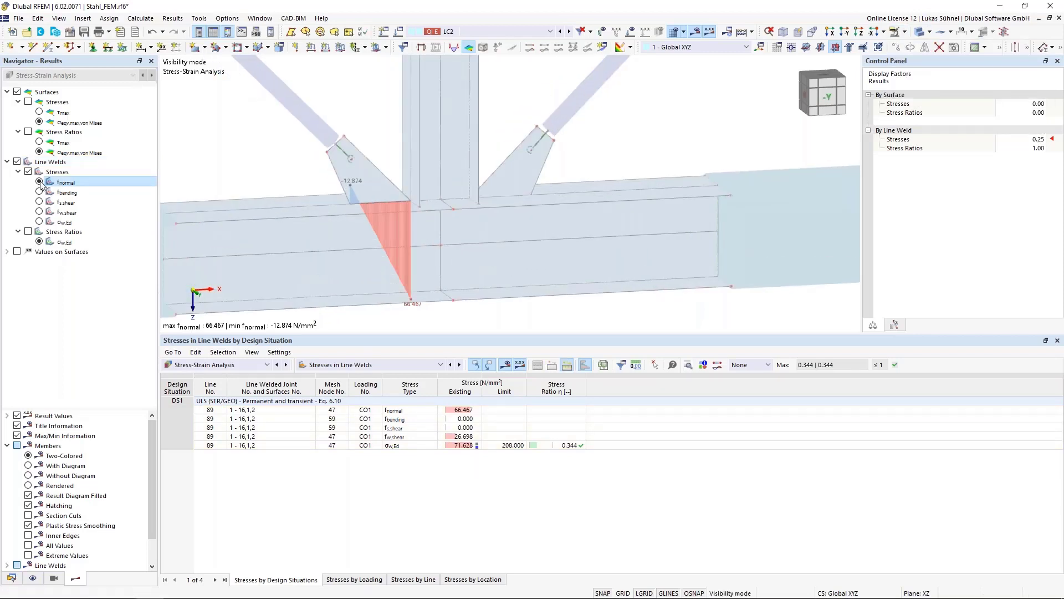
click(39, 212)
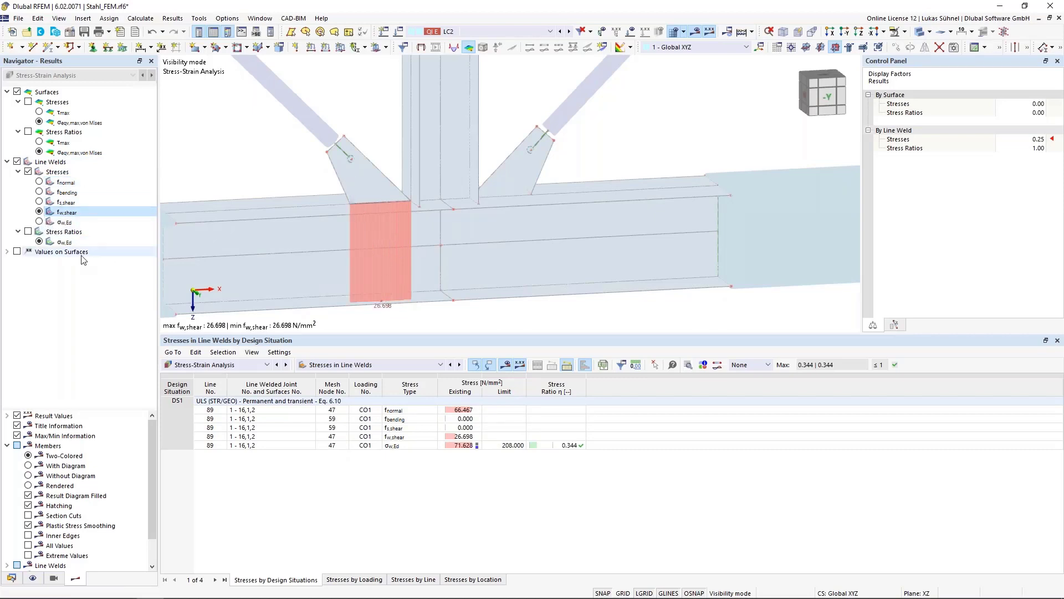
click(39, 221)
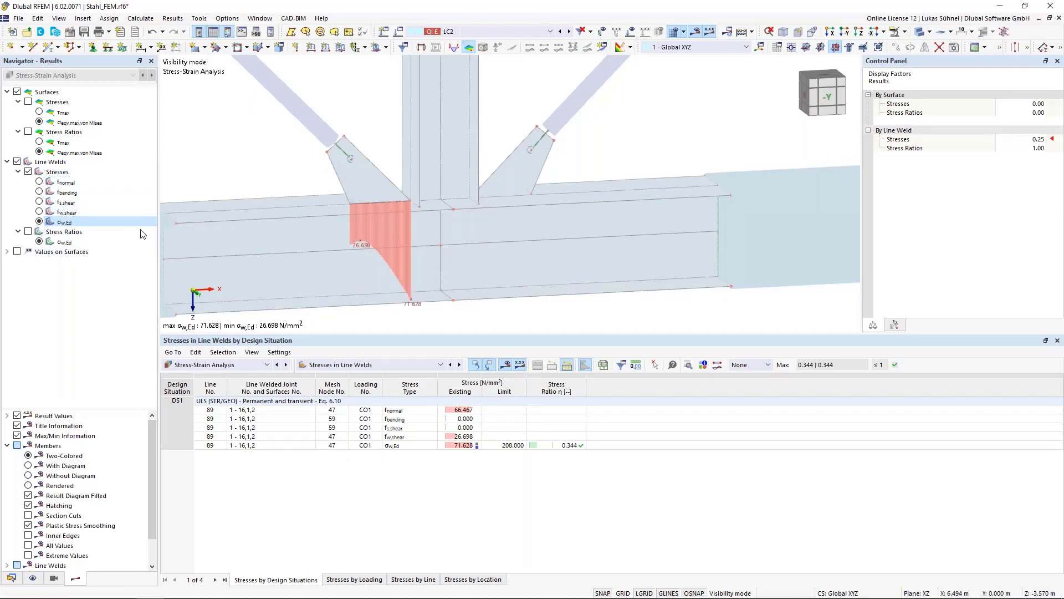
Step: Display the line weld's stress ratio diagram for σw,Ed with a display factor of 0.25
click(28, 231)
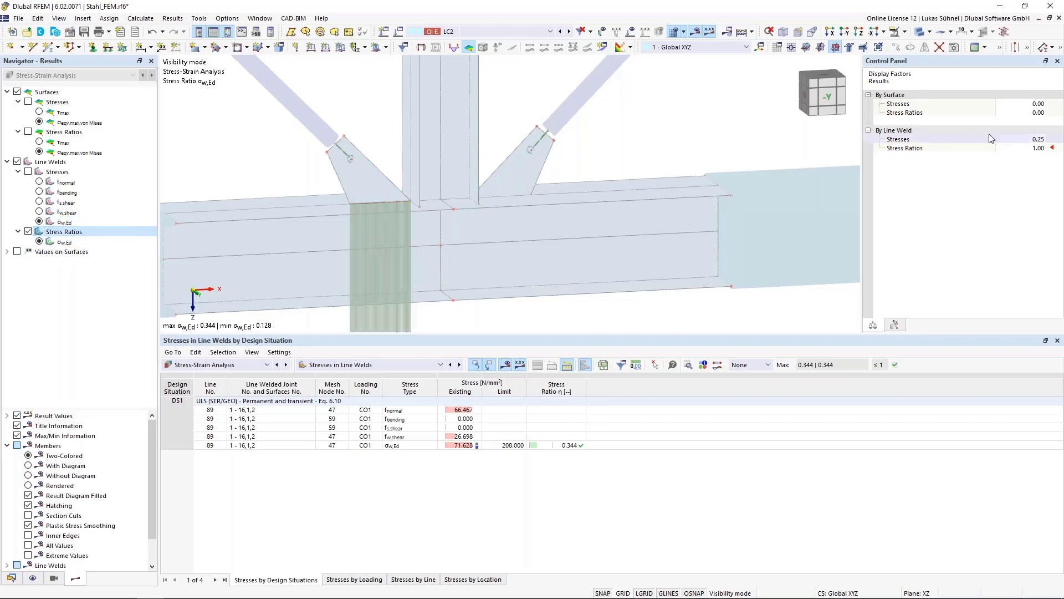
click(1024, 148)
text(0.25)
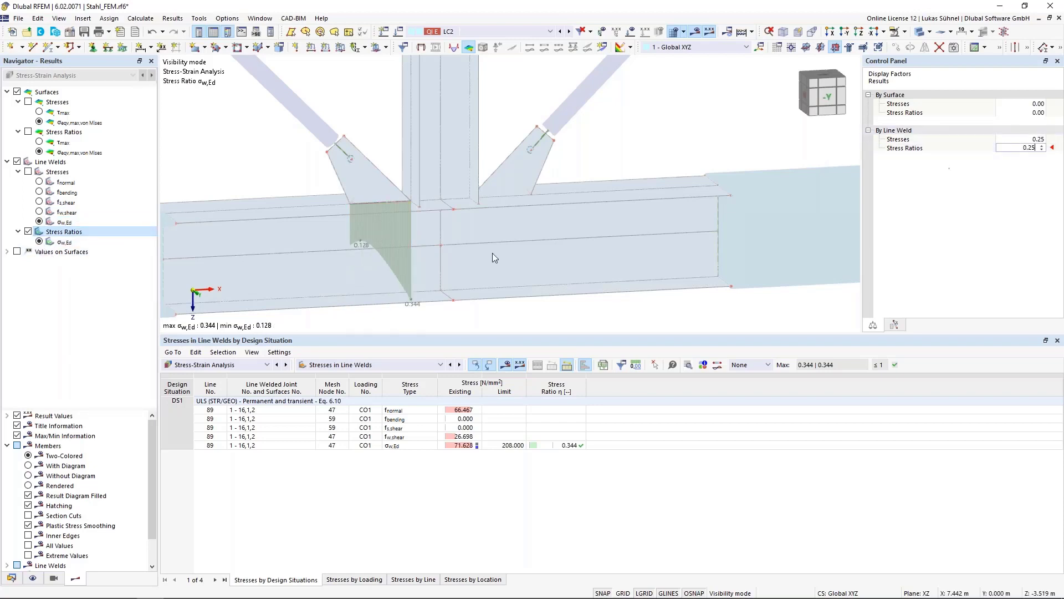
scroll(428, 261, down, 3)
ctrl+middle_drag(356, 212, 358, 273)
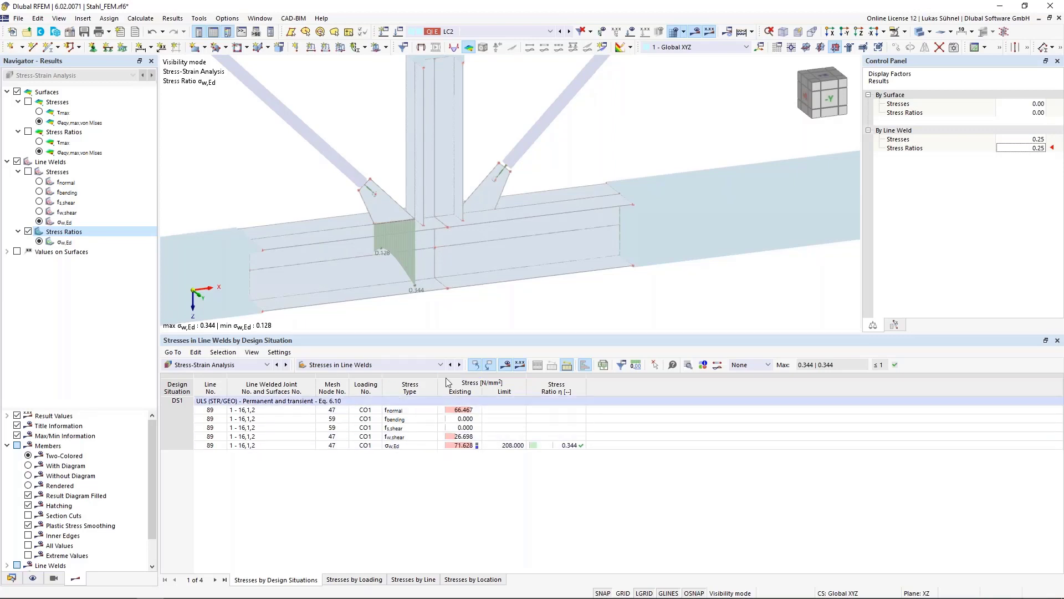
Step: Switch the results table to the stresses on surfaces by design situation
scroll(520, 152, down, 3)
middle_drag(521, 155, 518, 183)
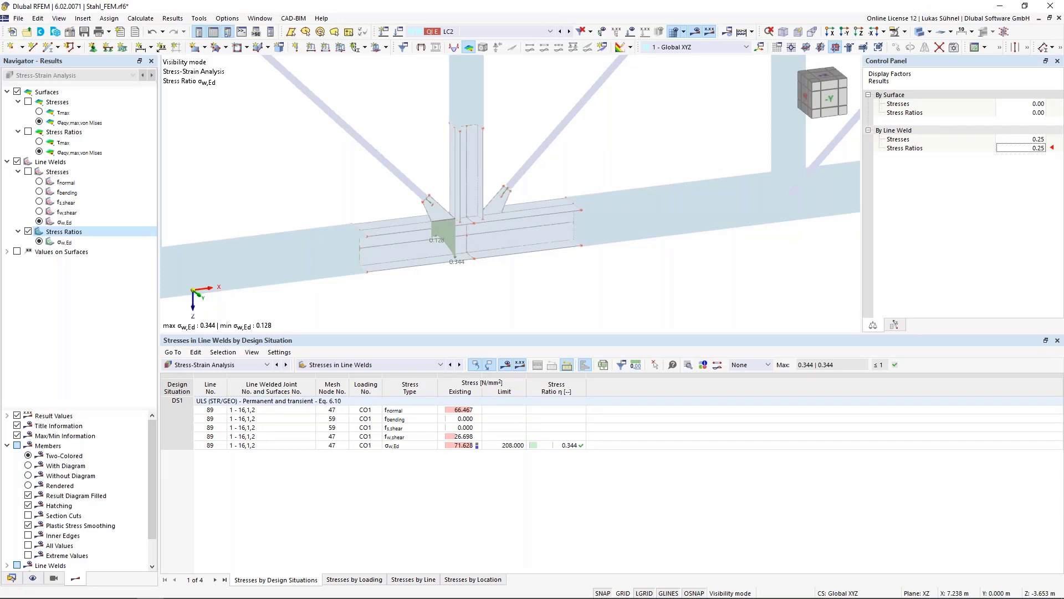
click(352, 366)
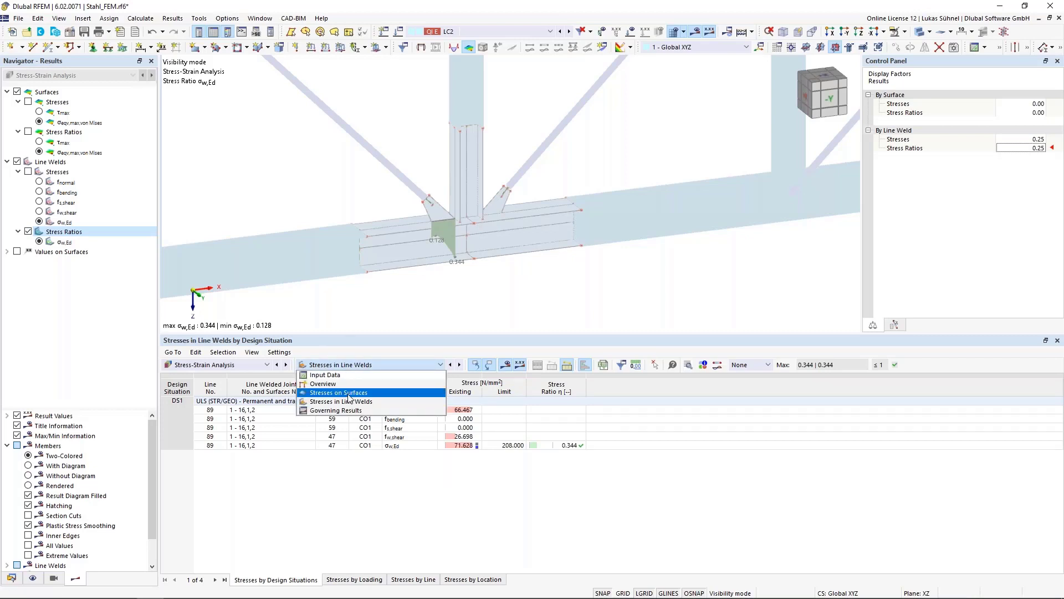
click(349, 393)
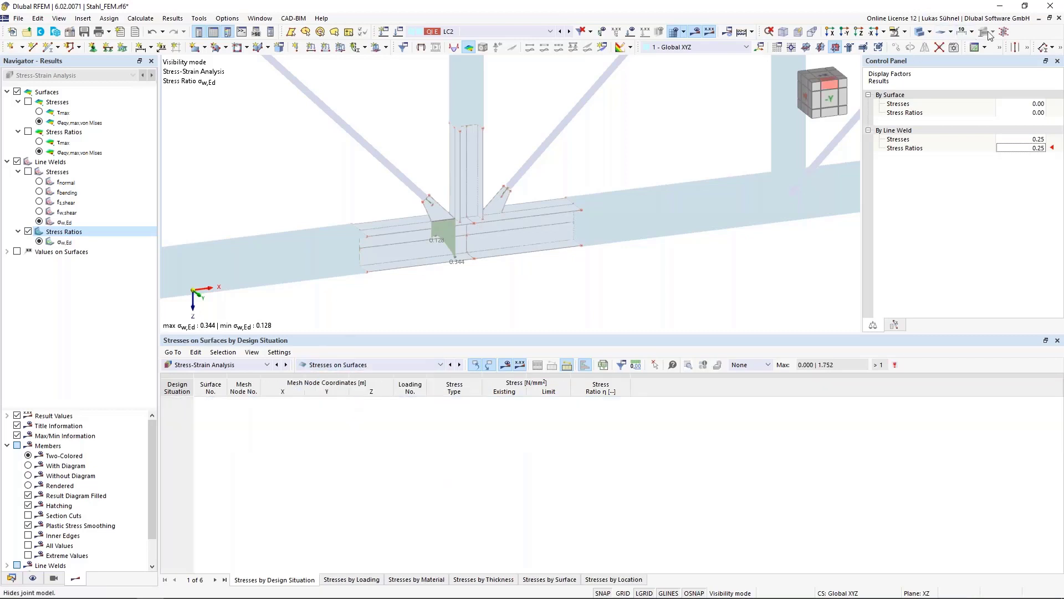
Step: Leave visibility mode to show the complete model, and hide the FE mesh
click(907, 35)
click(915, 103)
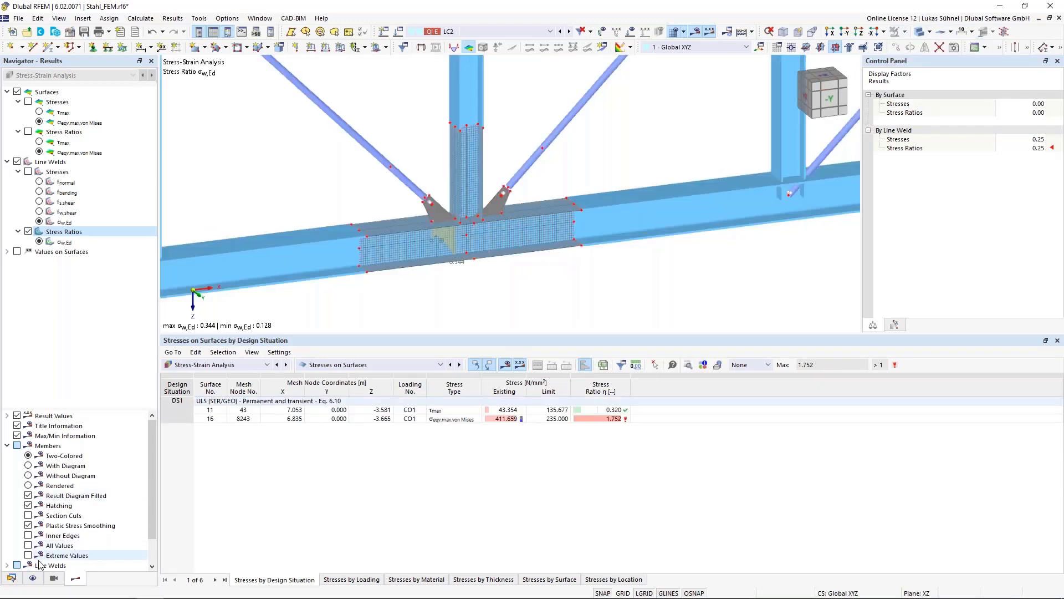
click(32, 578)
click(17, 142)
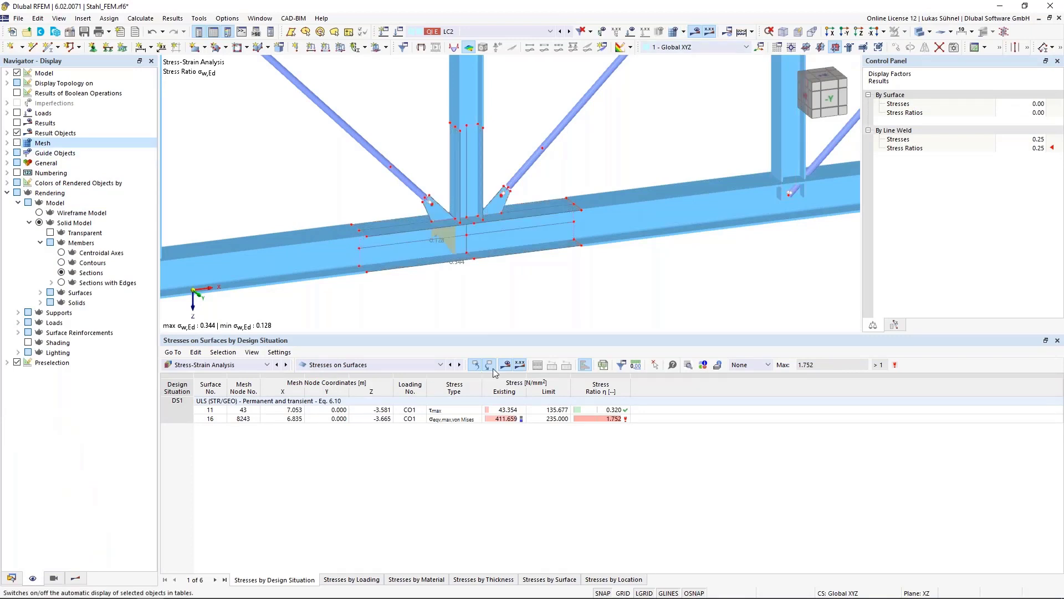
Step: Turn off the line weld results and display the surface stresses σeqv,max,von Mises in a front view of the joint
click(75, 577)
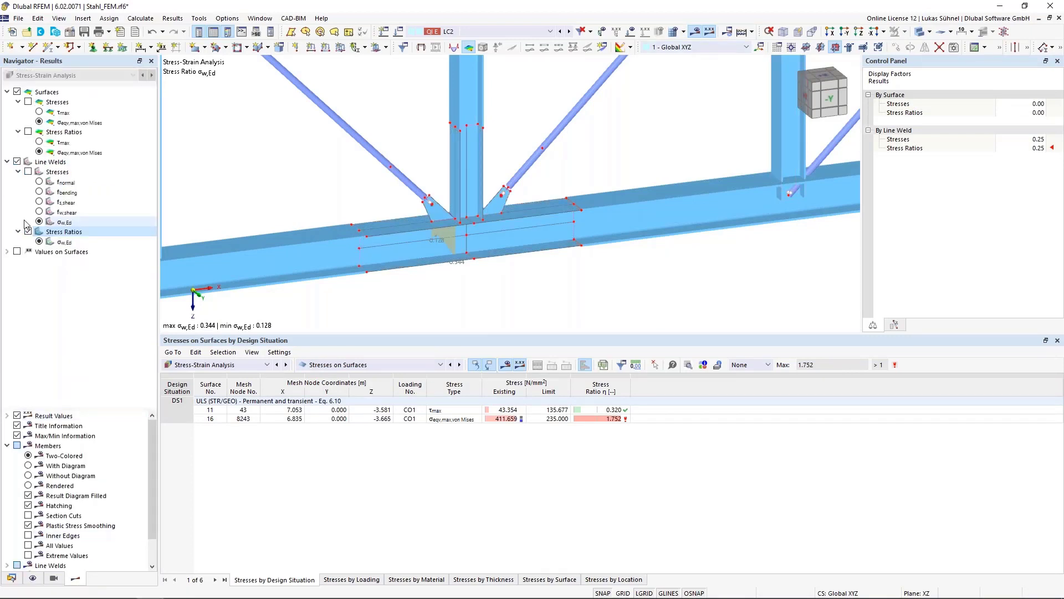
click(17, 161)
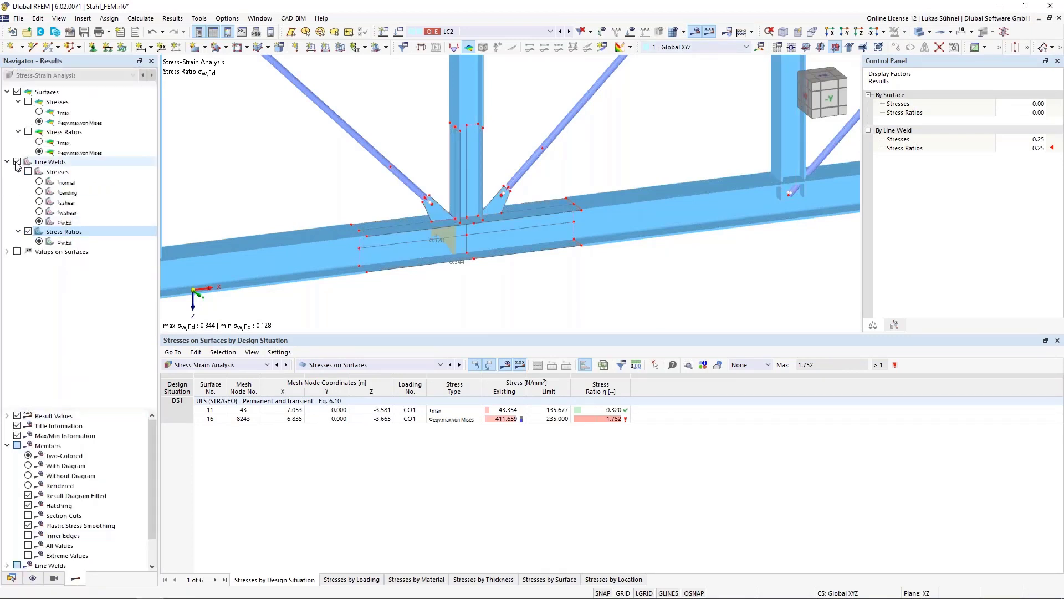
click(39, 121)
click(28, 101)
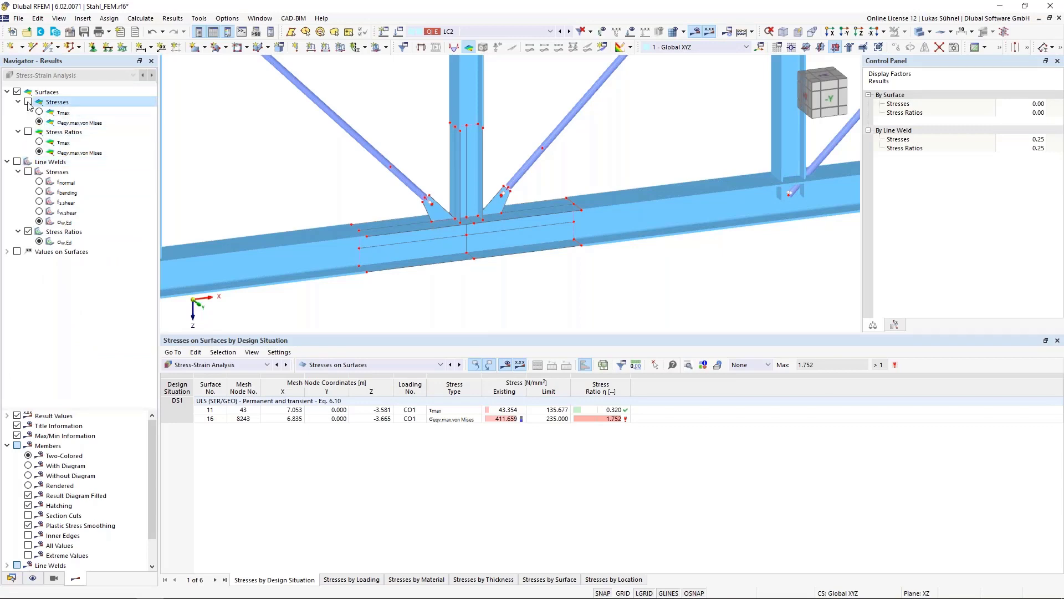
scroll(487, 211, up, 3)
middle_drag(556, 209, 613, 212)
ctrl+middle_drag(612, 212, 549, 174)
scroll(527, 227, down, 2)
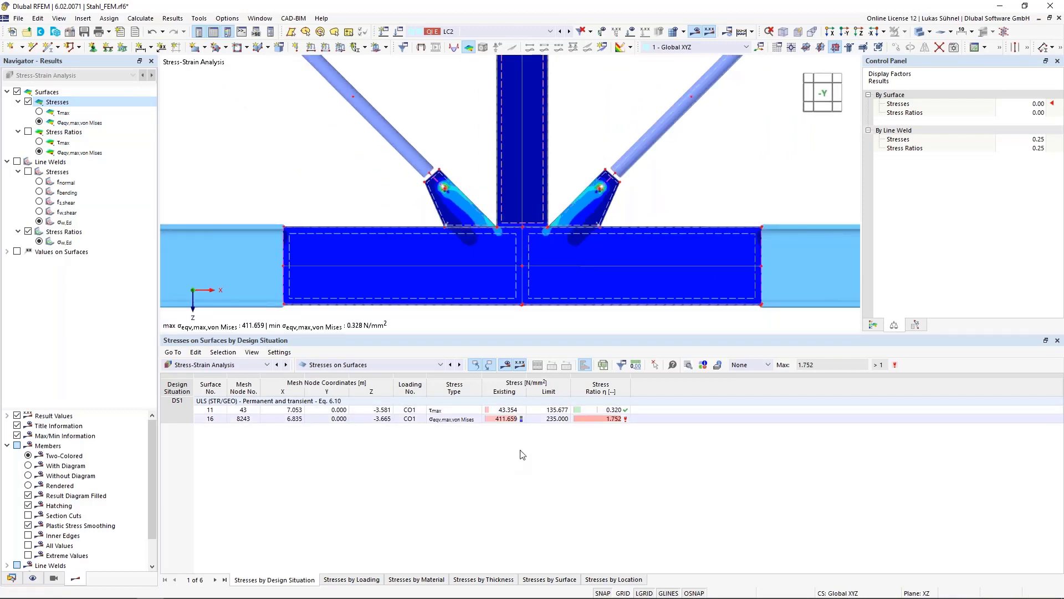
Step: Examine surface 16's existing and limit von Mises stresses and the stress distribution around the bolt hole in the left gusset plate
click(505, 419)
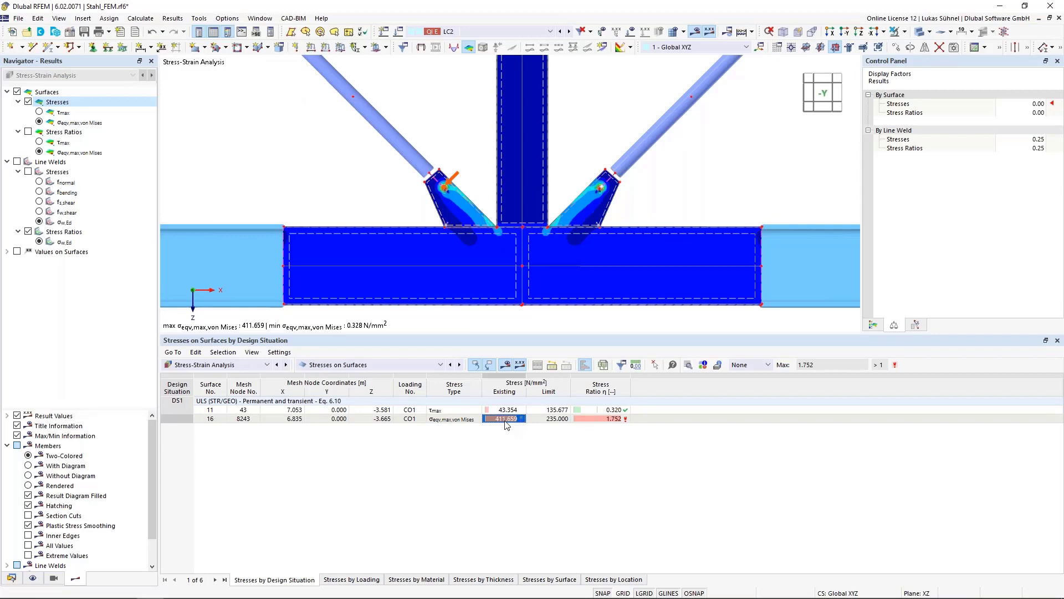
click(554, 419)
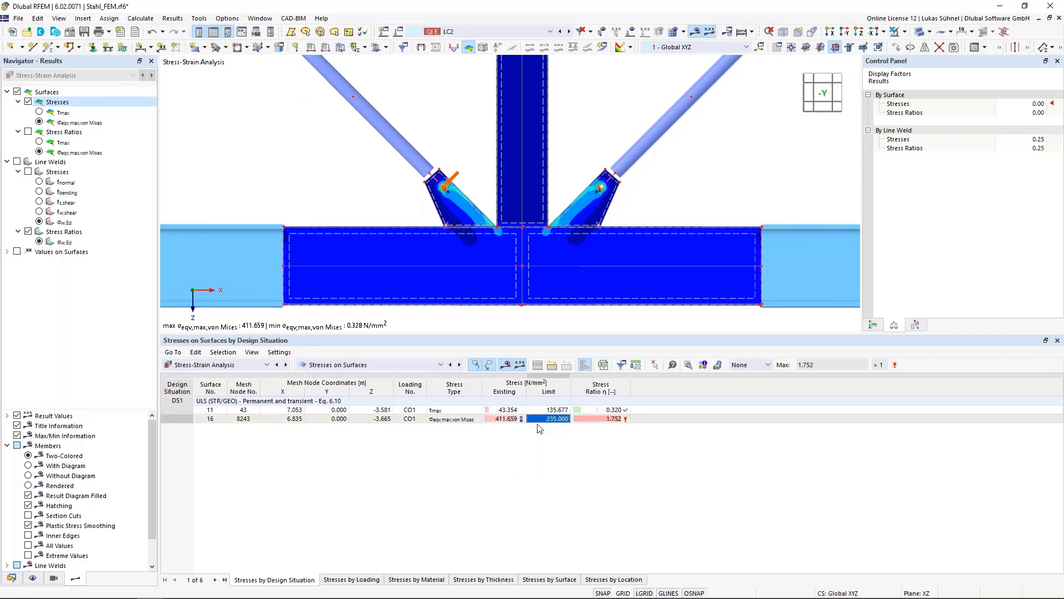
scroll(452, 218, up, 3)
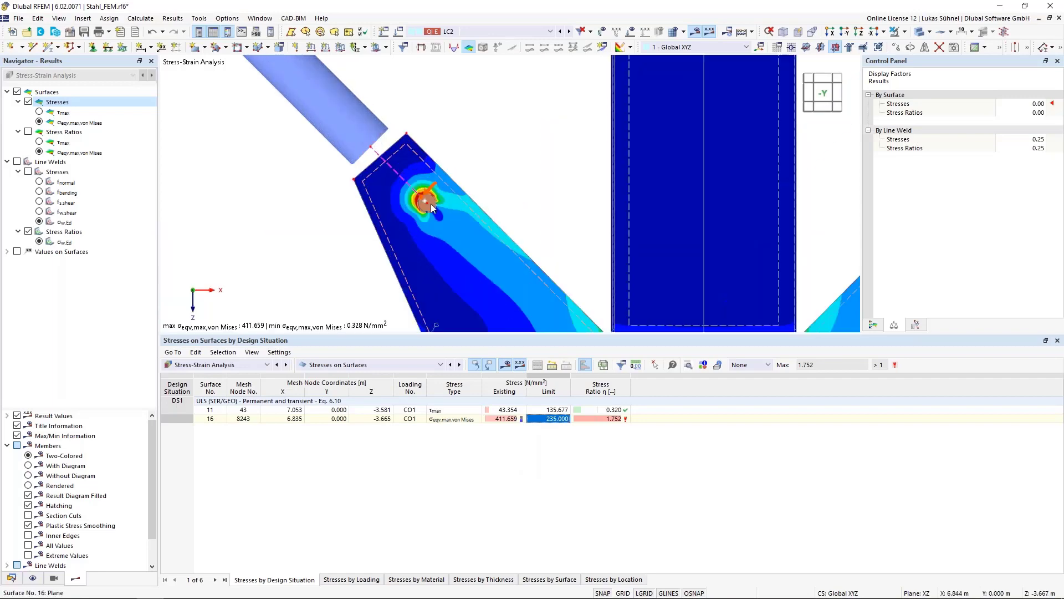
scroll(451, 219, down, 4)
click(506, 418)
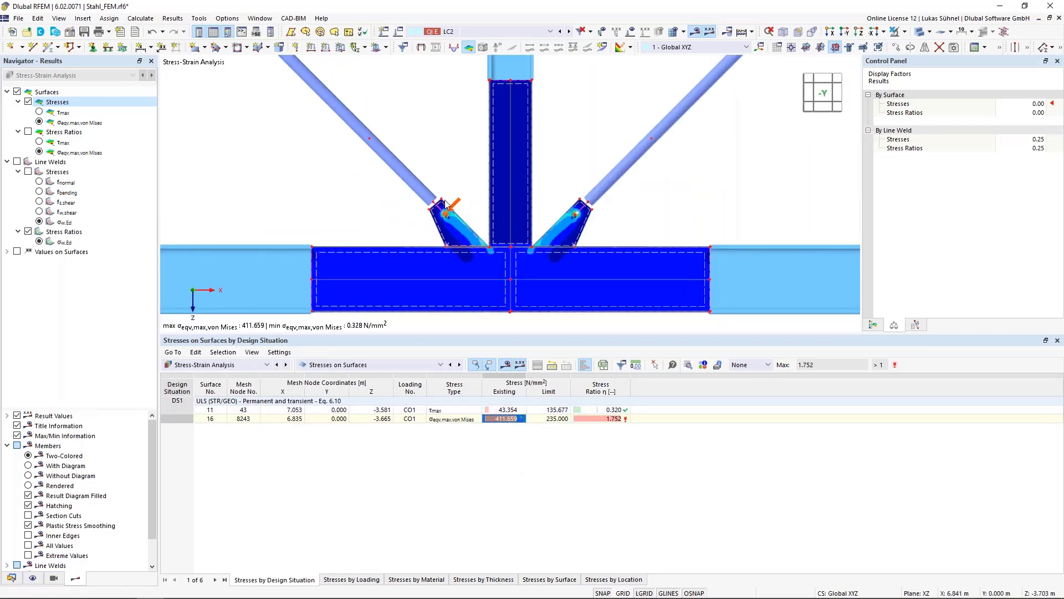
scroll(447, 210, up, 2)
scroll(445, 207, up, 5)
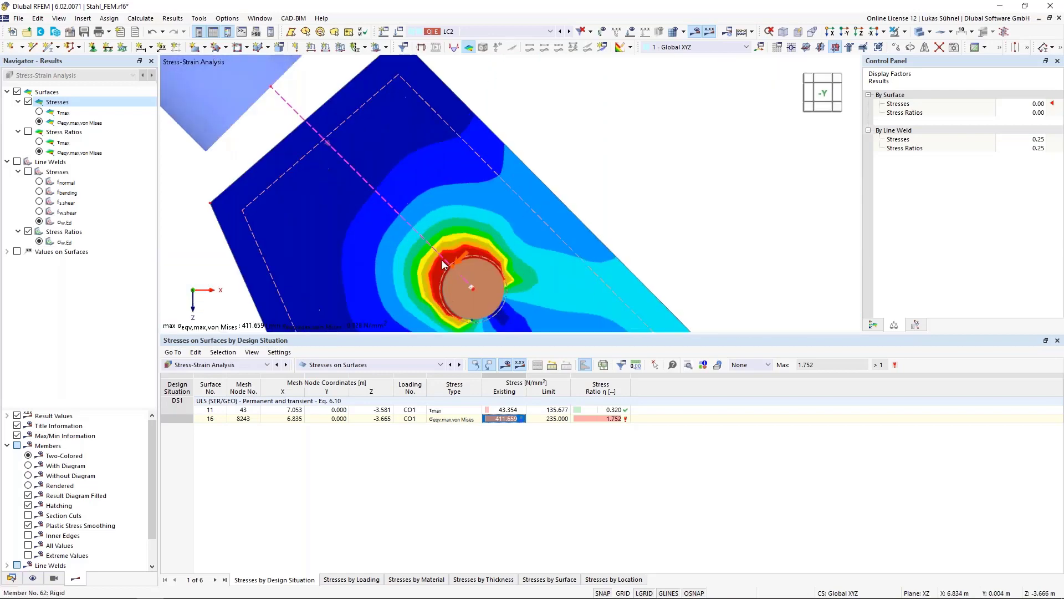
scroll(445, 236, down, 6)
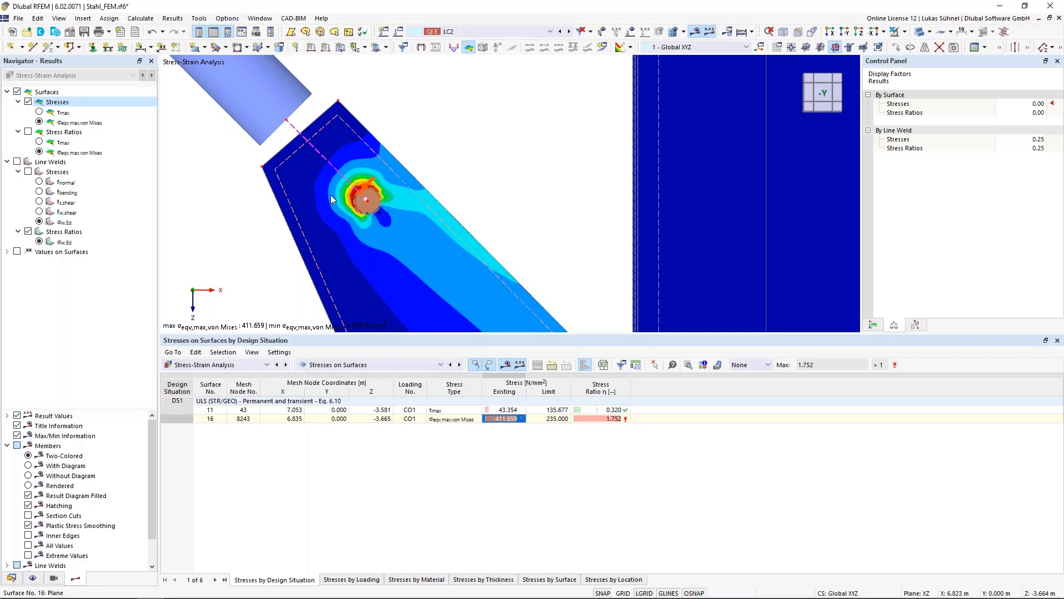
scroll(331, 196, down, 3)
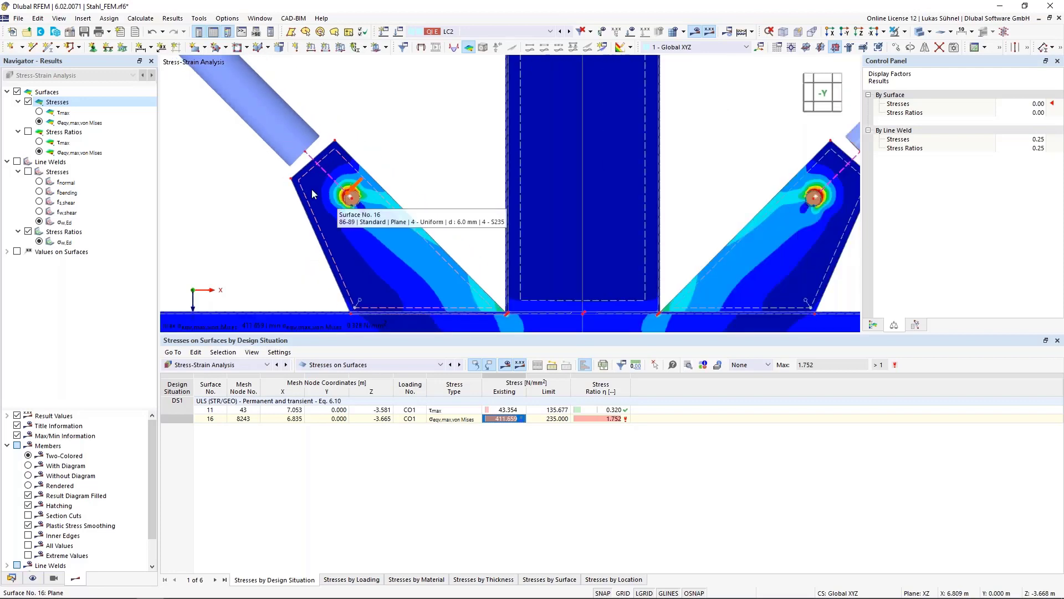
scroll(313, 192, up, 3)
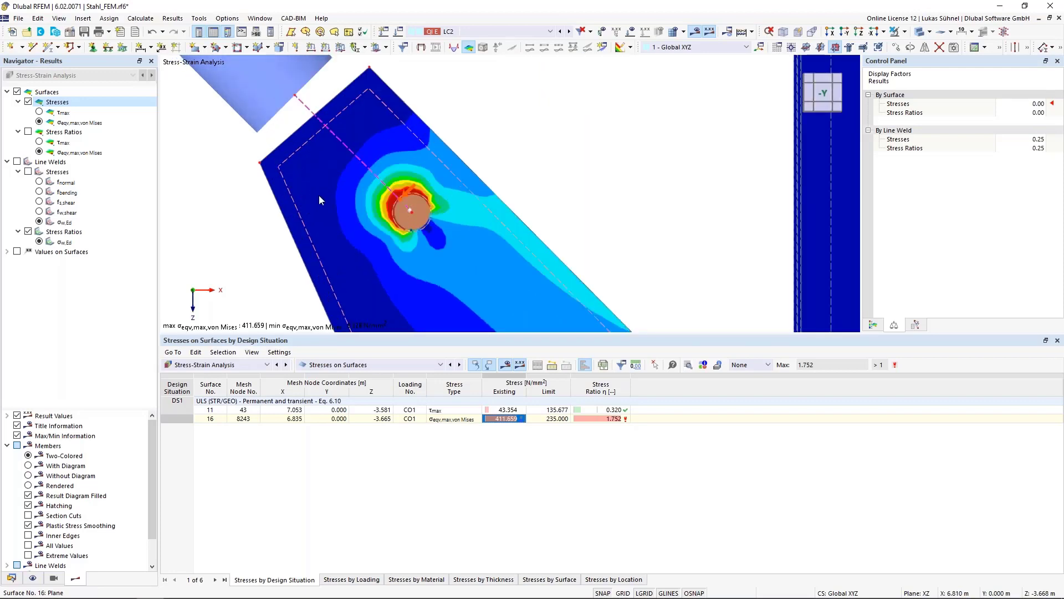
click(545, 419)
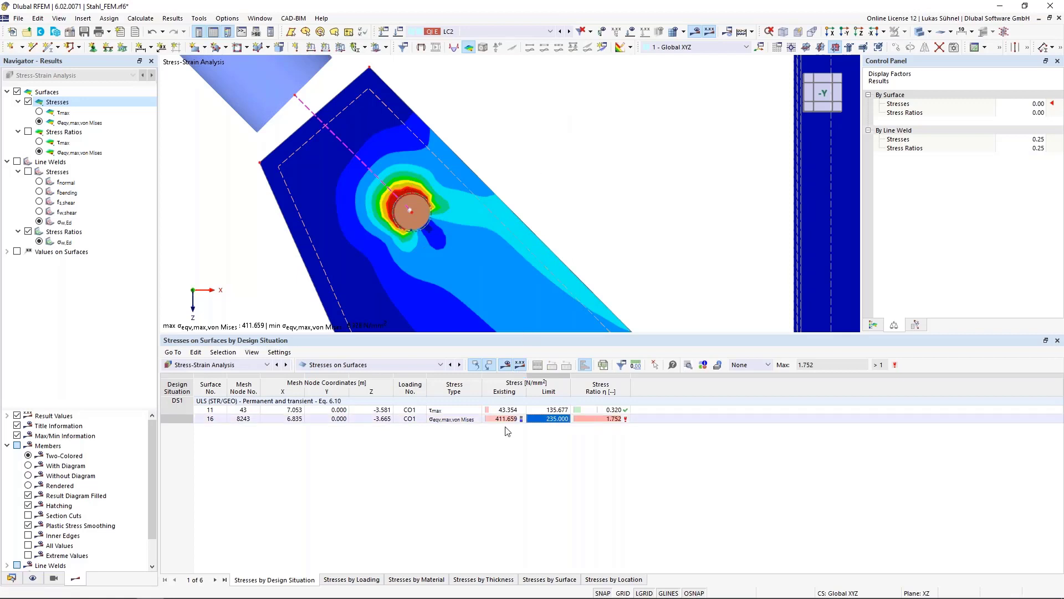
Step: Review the material models available for material 4, S235, in the Stahl_FEM model
click(12, 578)
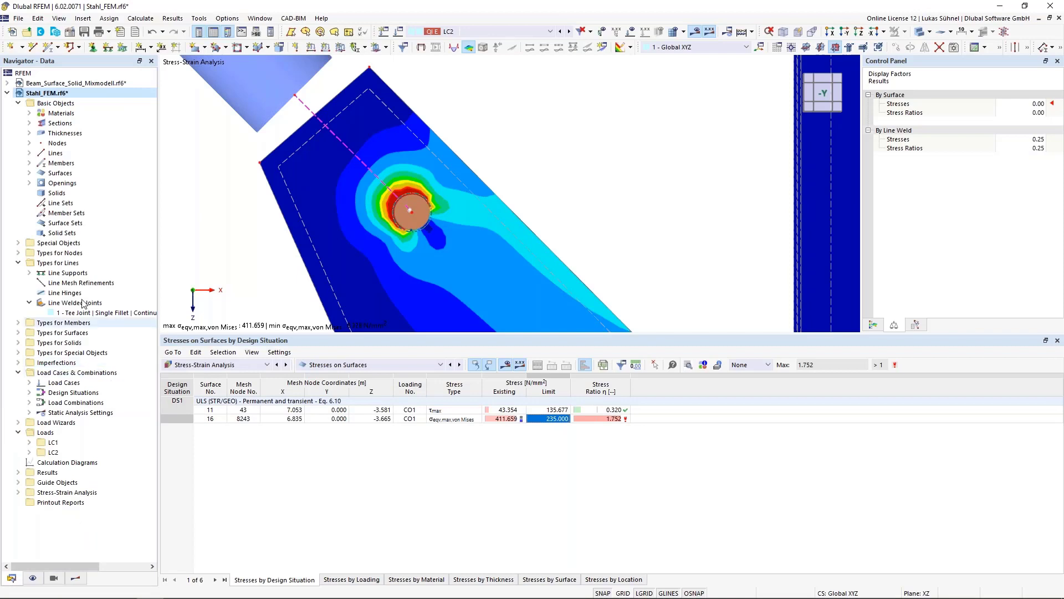
click(29, 113)
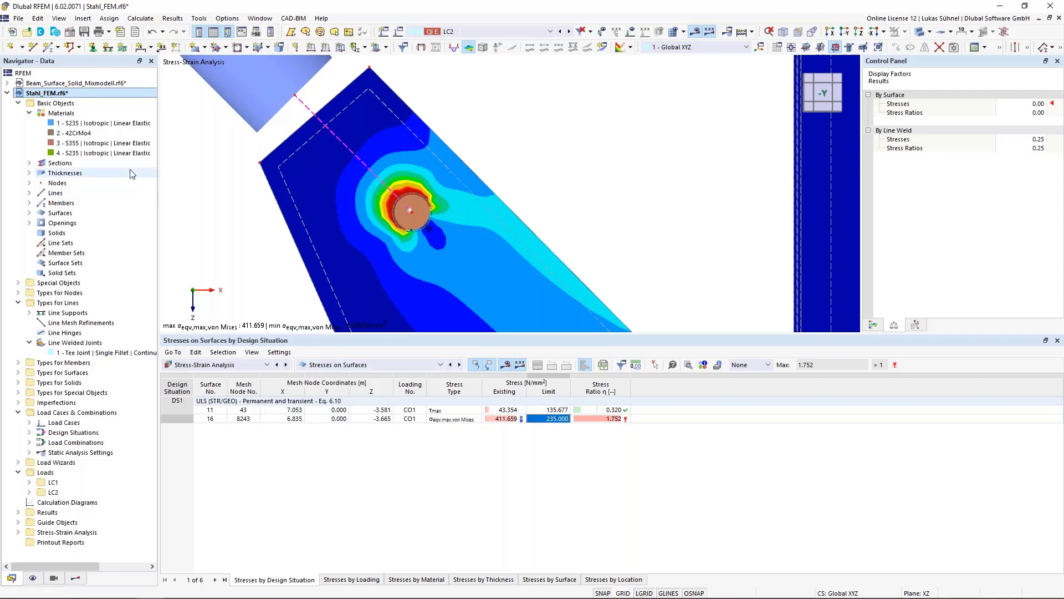
double_click(89, 154)
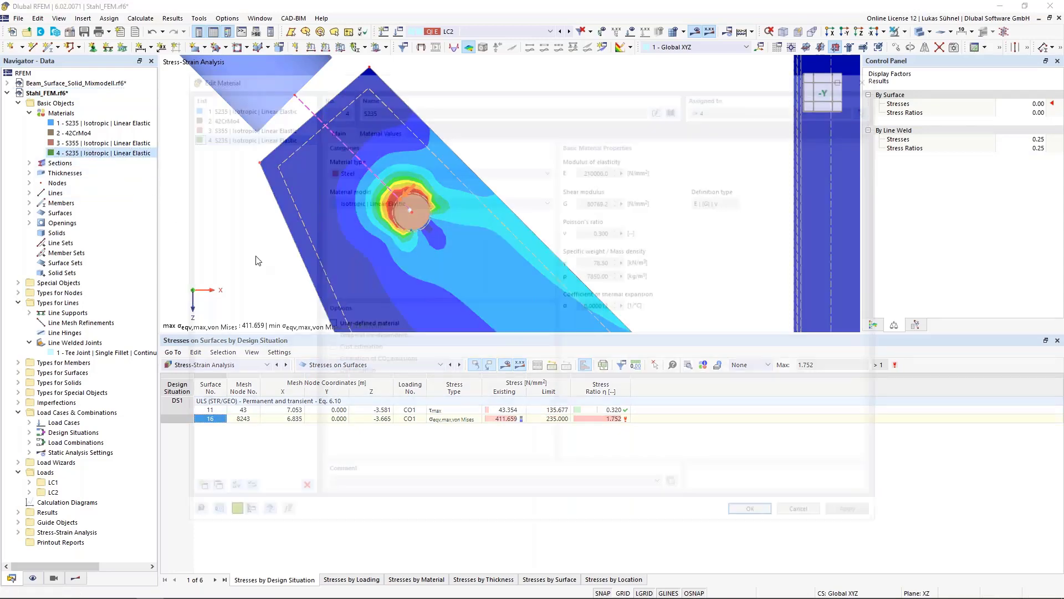
click(387, 200)
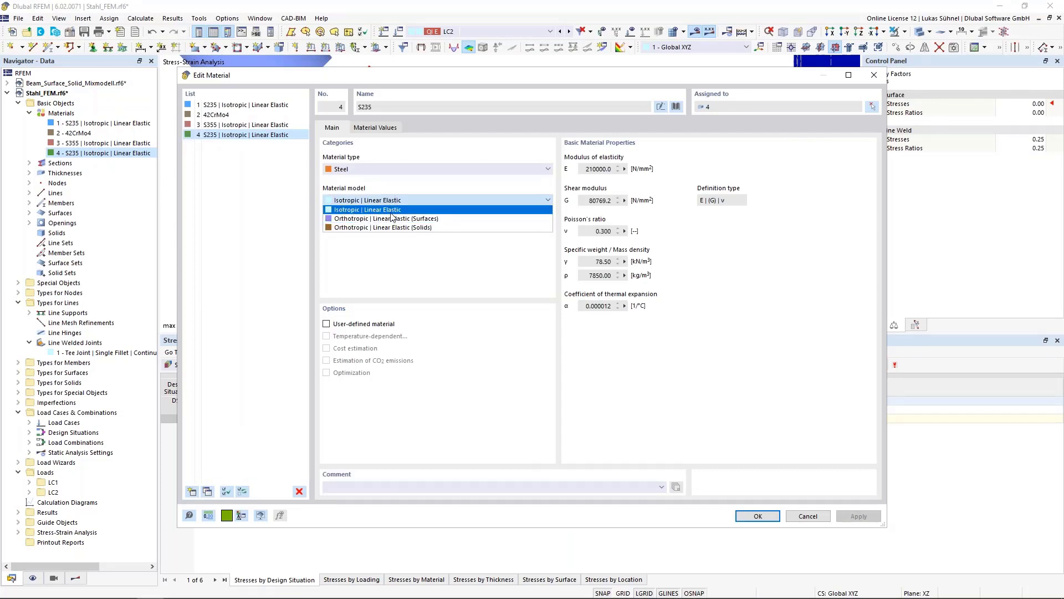
click(448, 180)
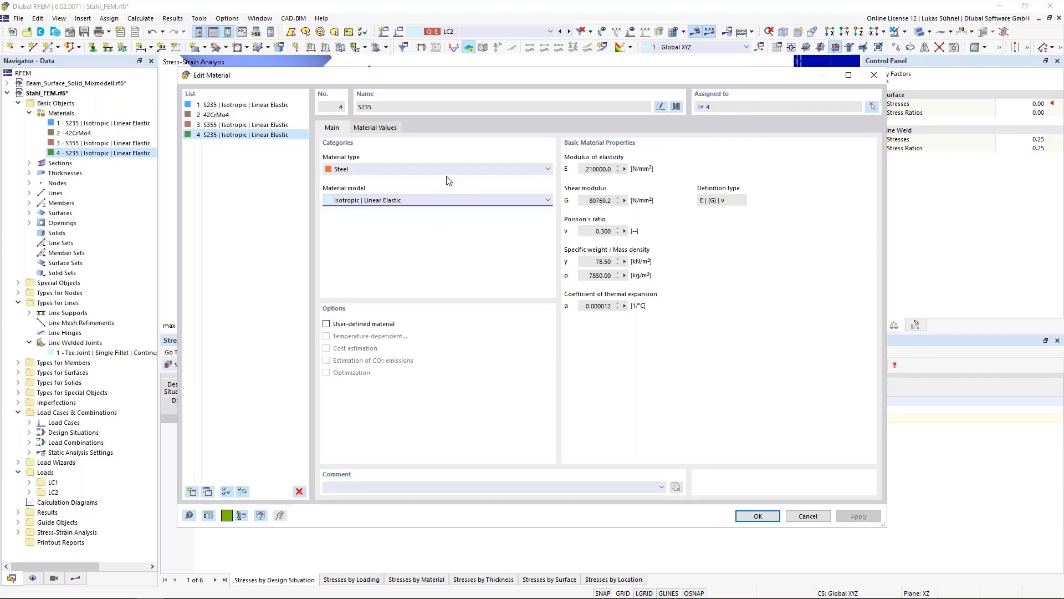
click(757, 516)
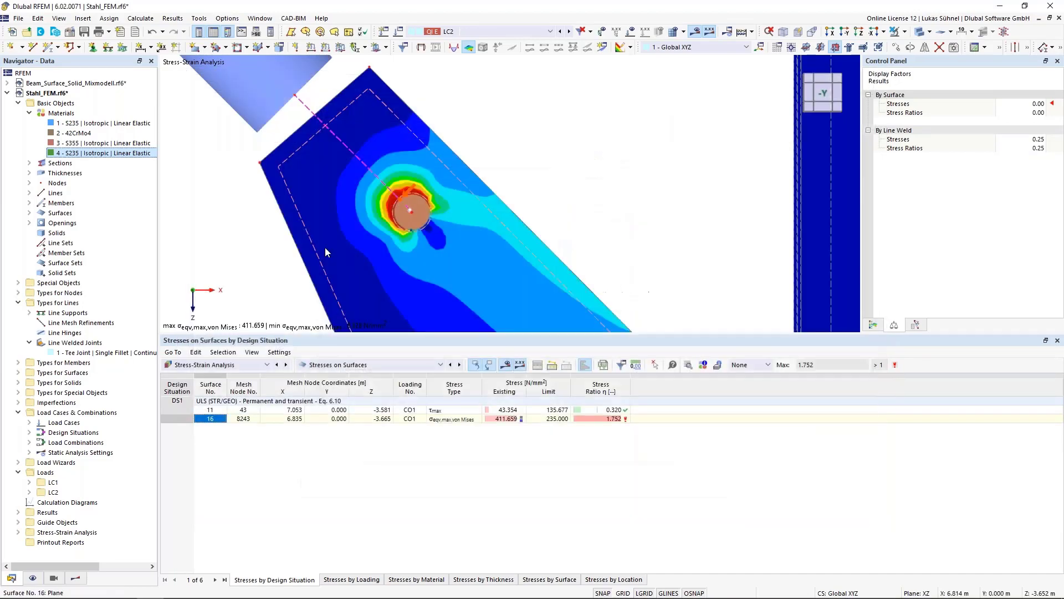
Step: Activate the Nonlinear Material Behavior add-on in the base data of the Stahl_FEM model
right_click(24, 93)
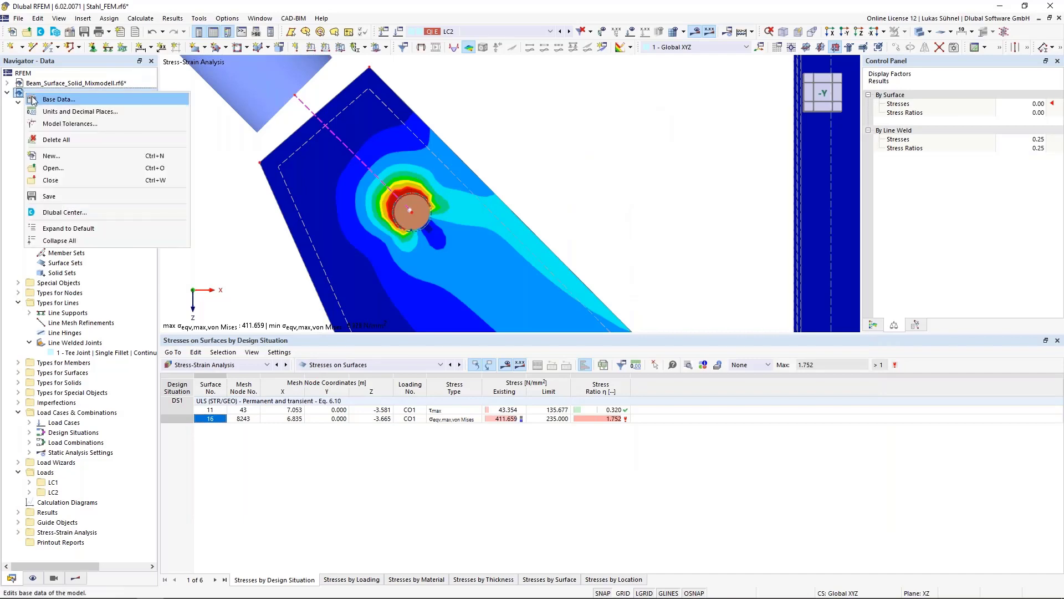
click(58, 100)
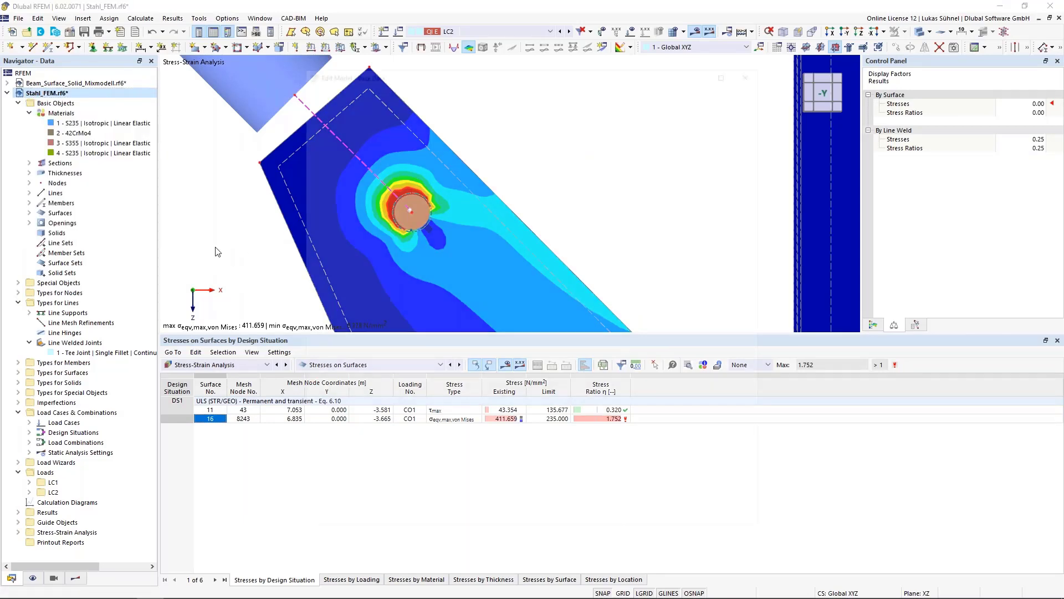
click(353, 89)
click(313, 119)
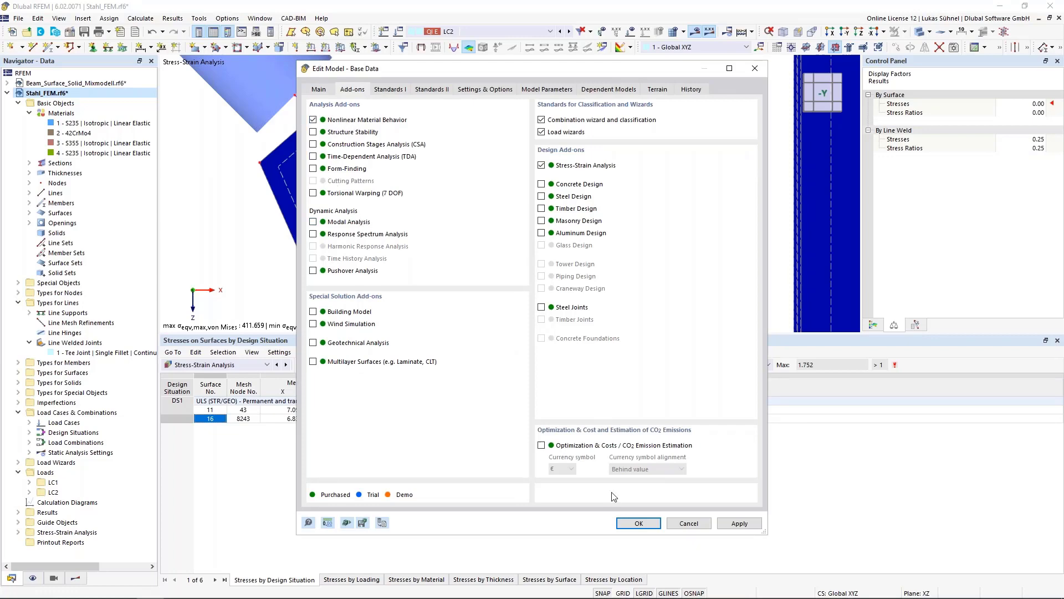
click(636, 522)
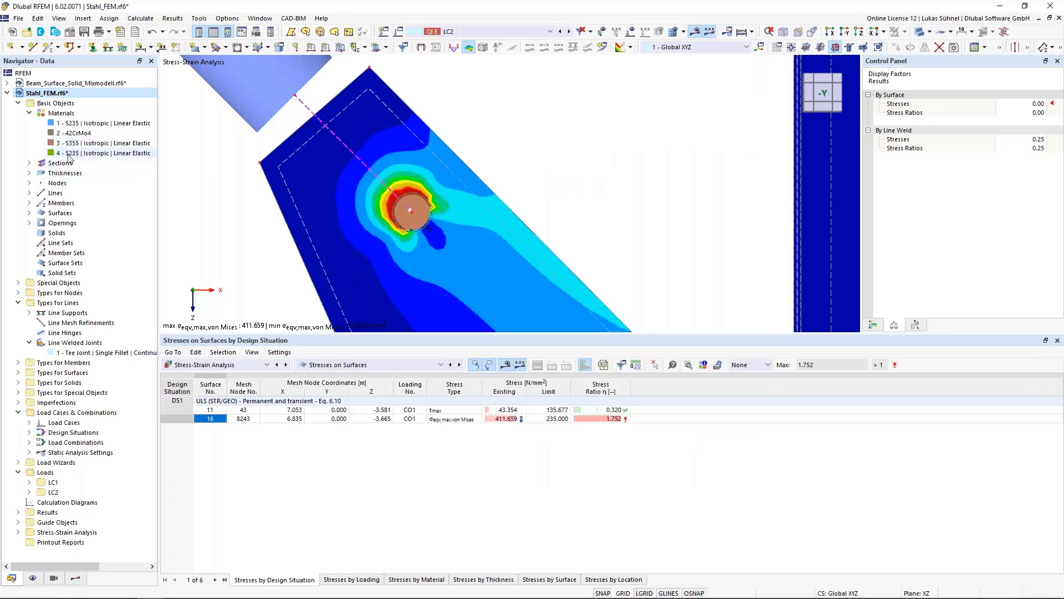
Step: Set material 4, S235, to the Isotropic | Plastic (Surfaces/Solids) model with the von Mises hypothesis, accepting deletion of the results
double_click(89, 153)
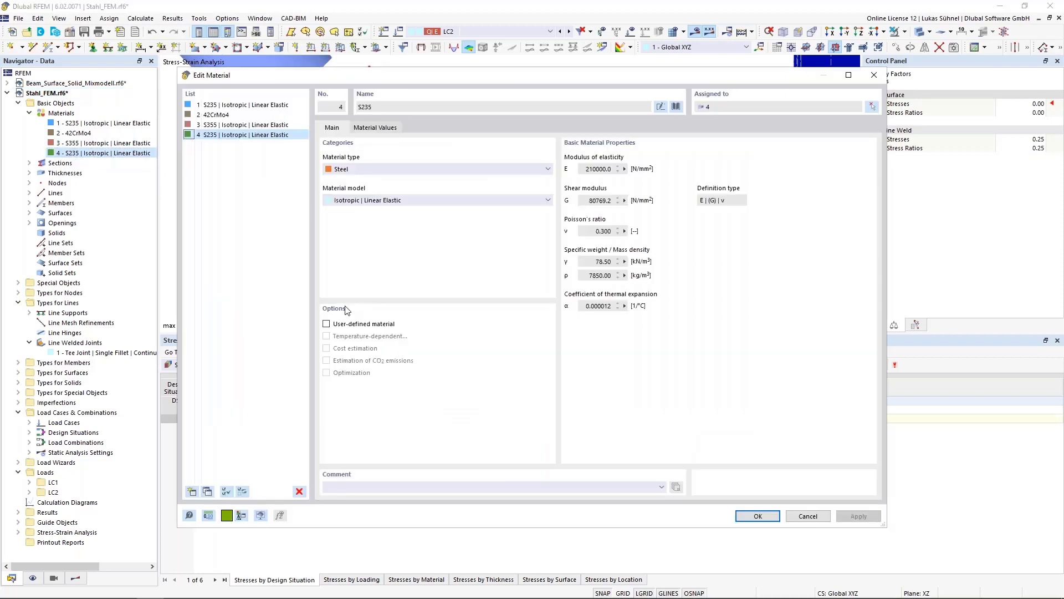
click(361, 201)
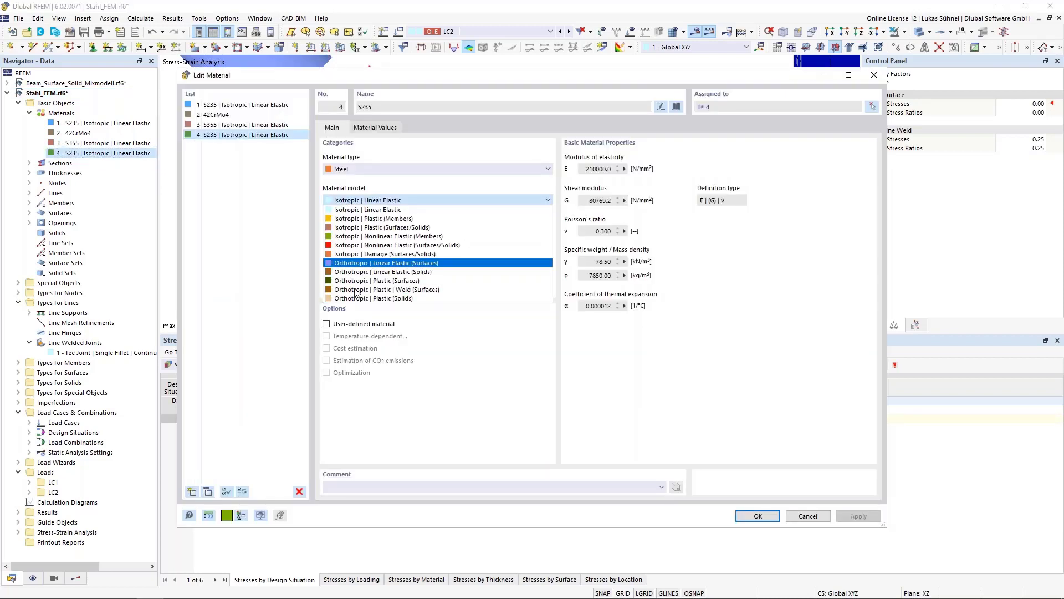
click(375, 229)
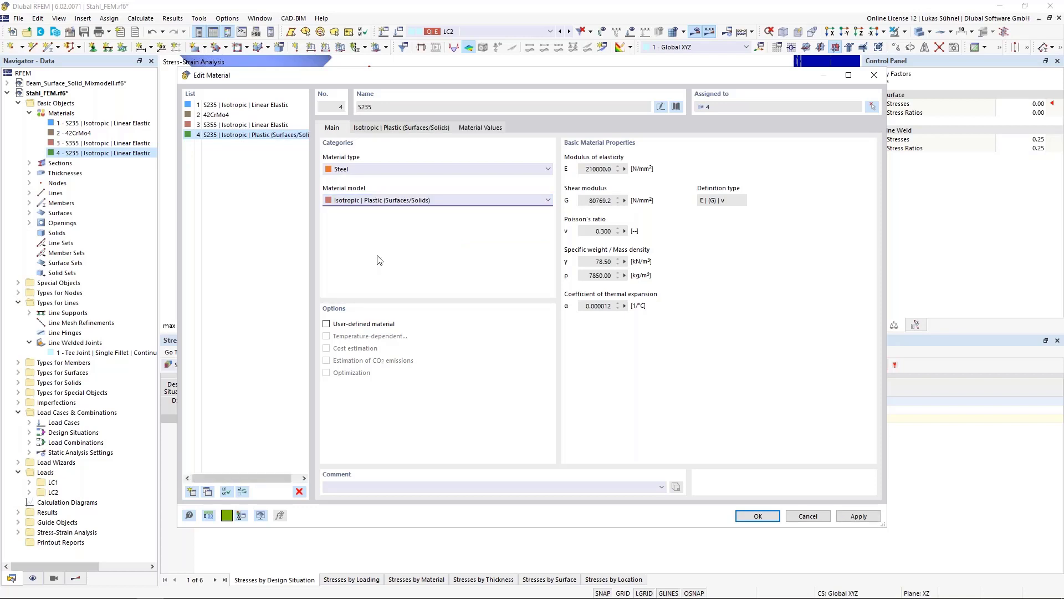
click(388, 128)
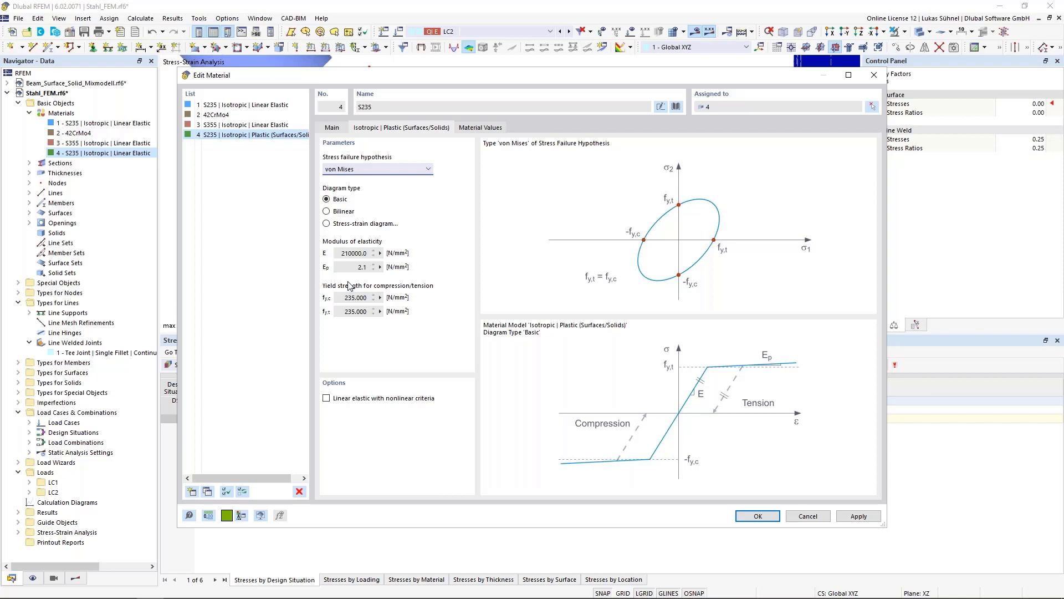
click(351, 170)
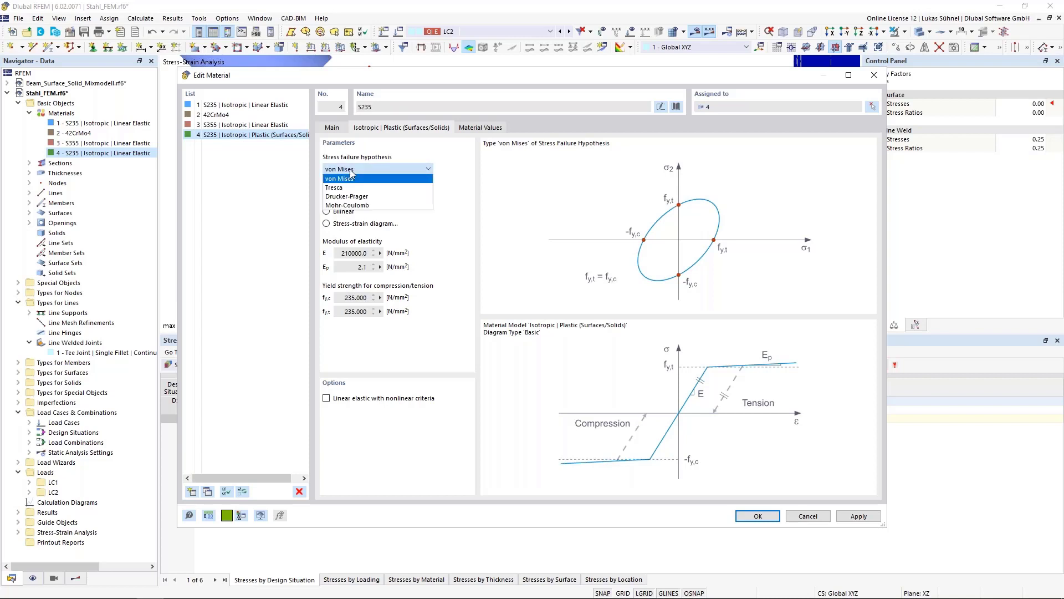
click(350, 171)
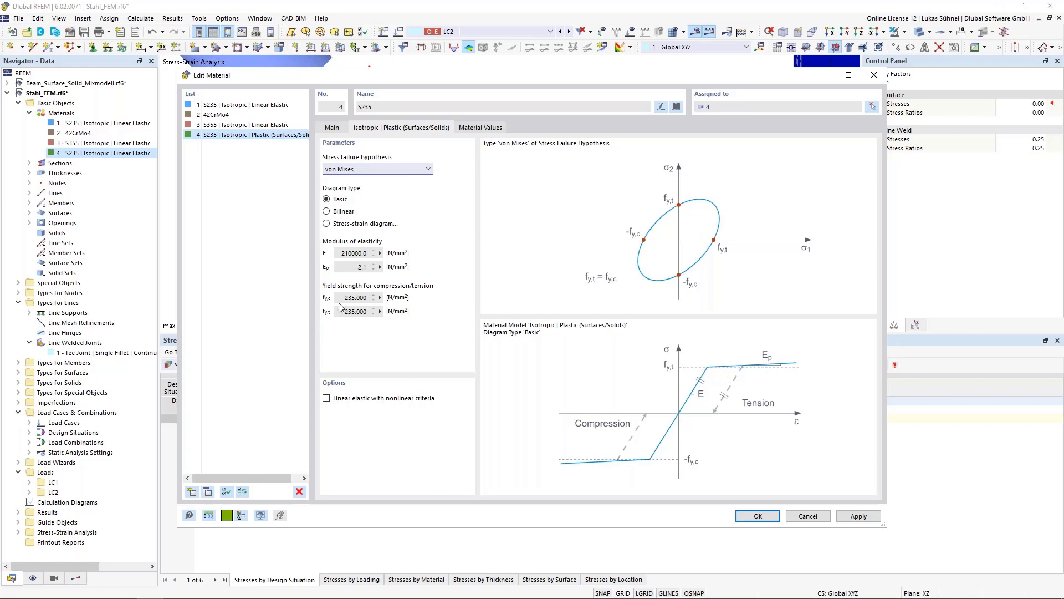
click(758, 516)
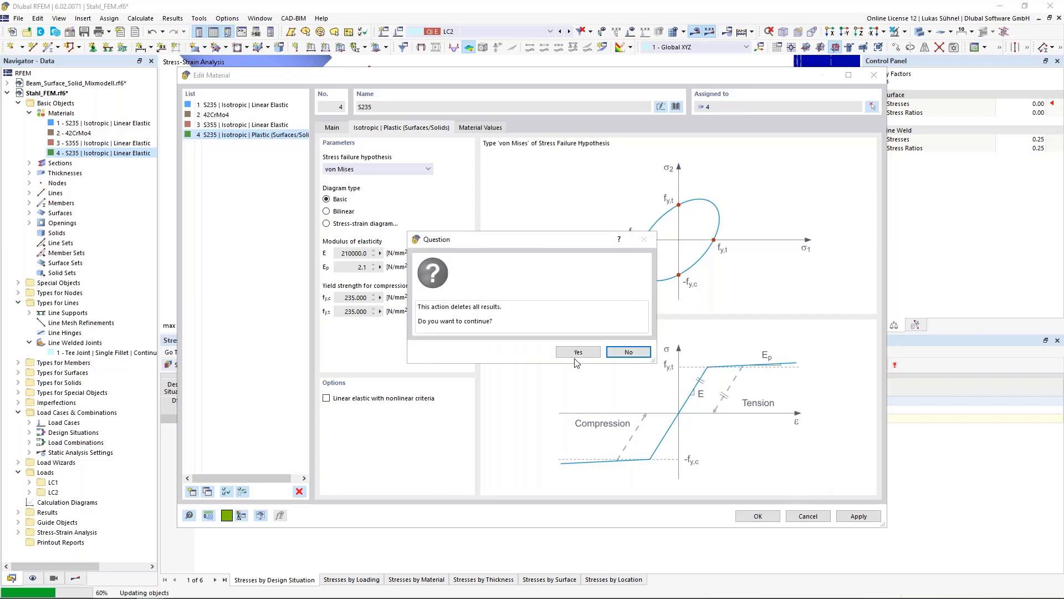
click(629, 350)
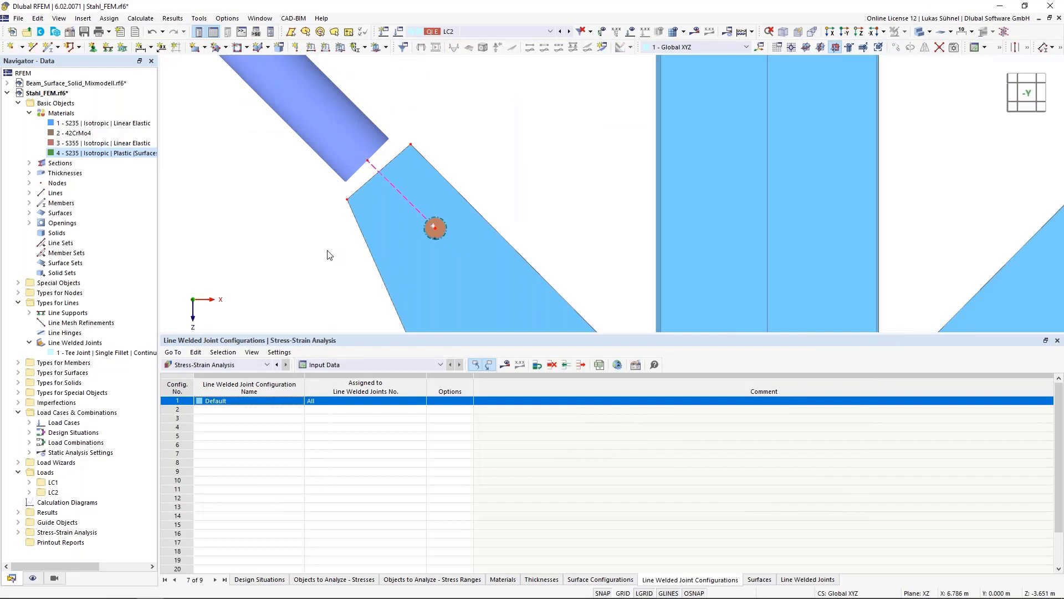
Step: Display the FE mesh on the left gusset plate around the bolt hole
click(33, 578)
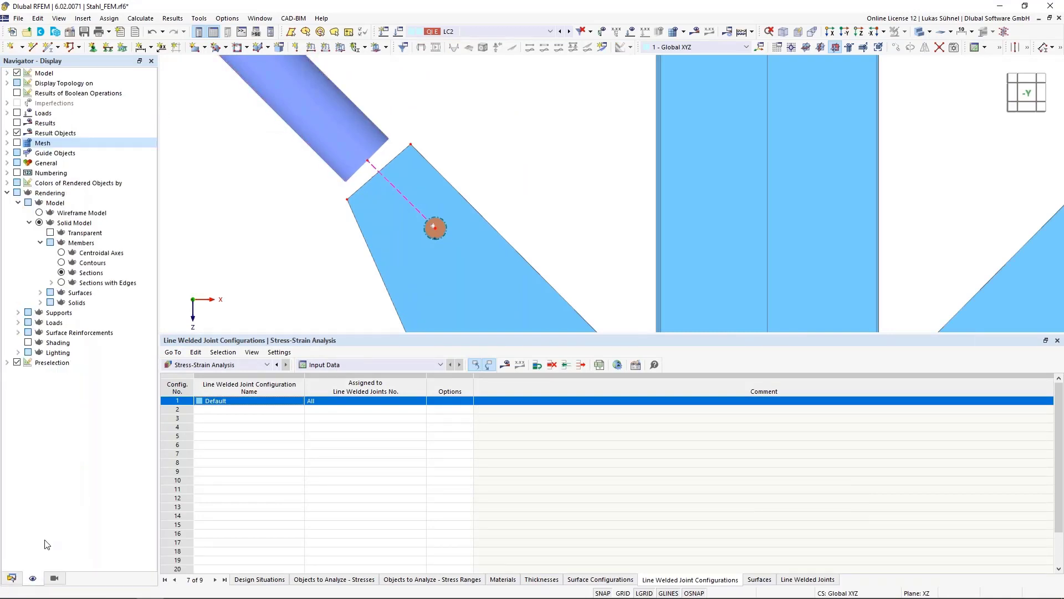
click(17, 143)
scroll(421, 204, up, 3)
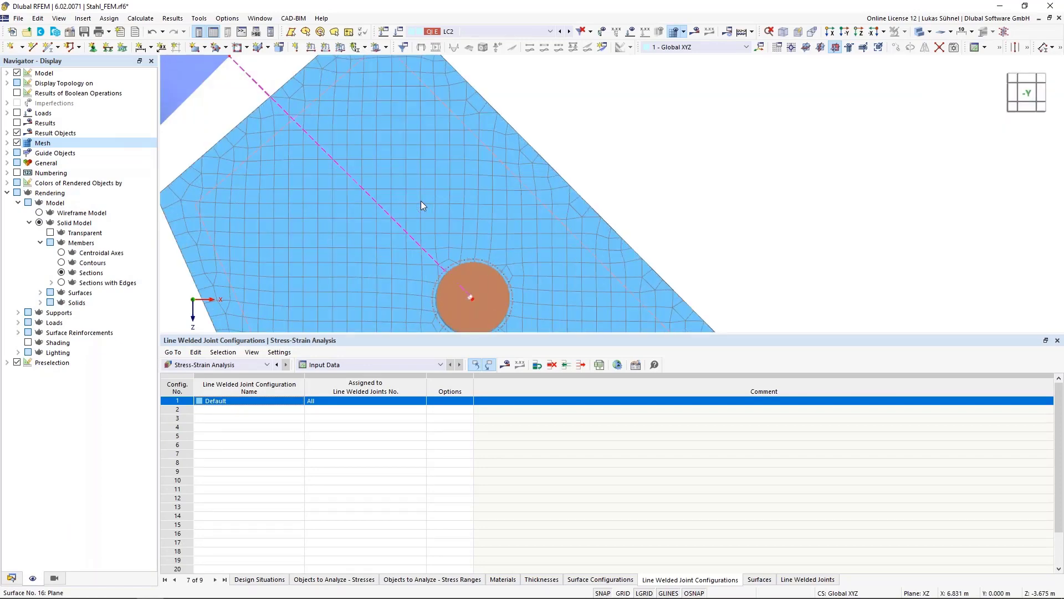
Step: Examine the mesh elements along the edge of the bolt hole in the left gusset plate
scroll(438, 251, up, 3)
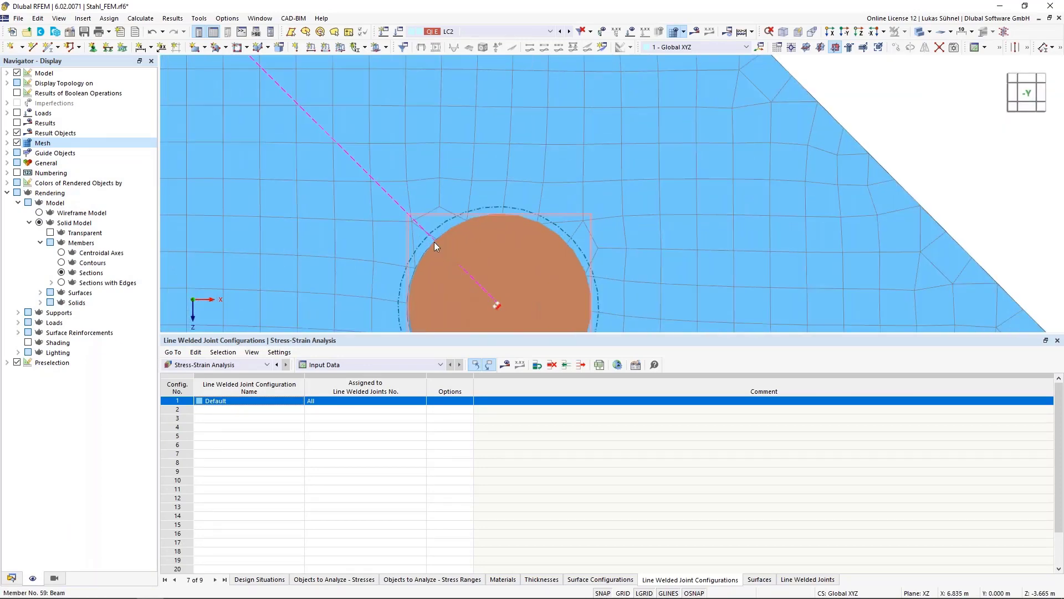
scroll(436, 245, up, 2)
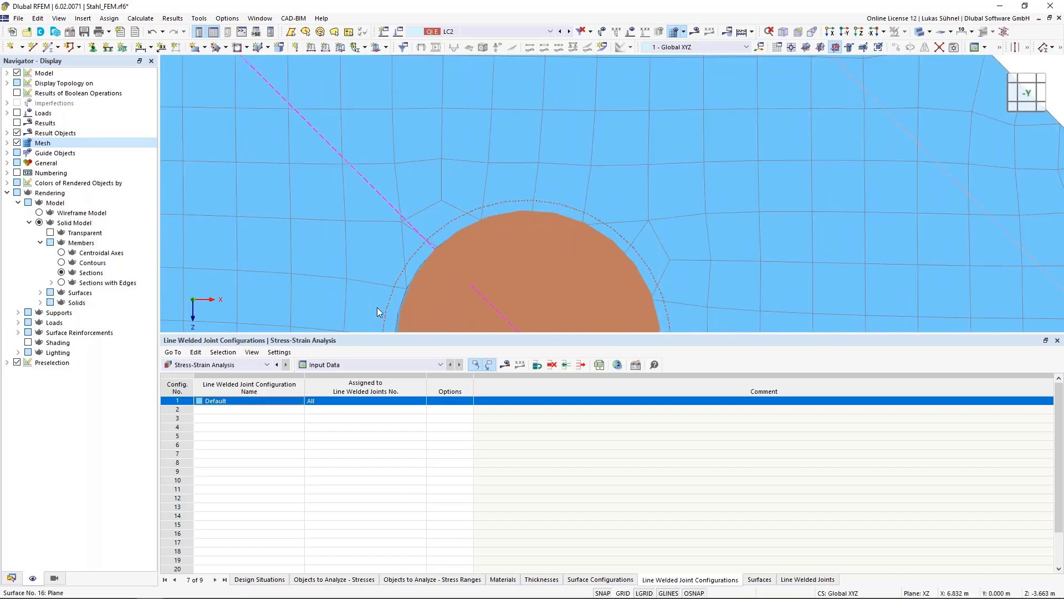
scroll(430, 279, down, 2)
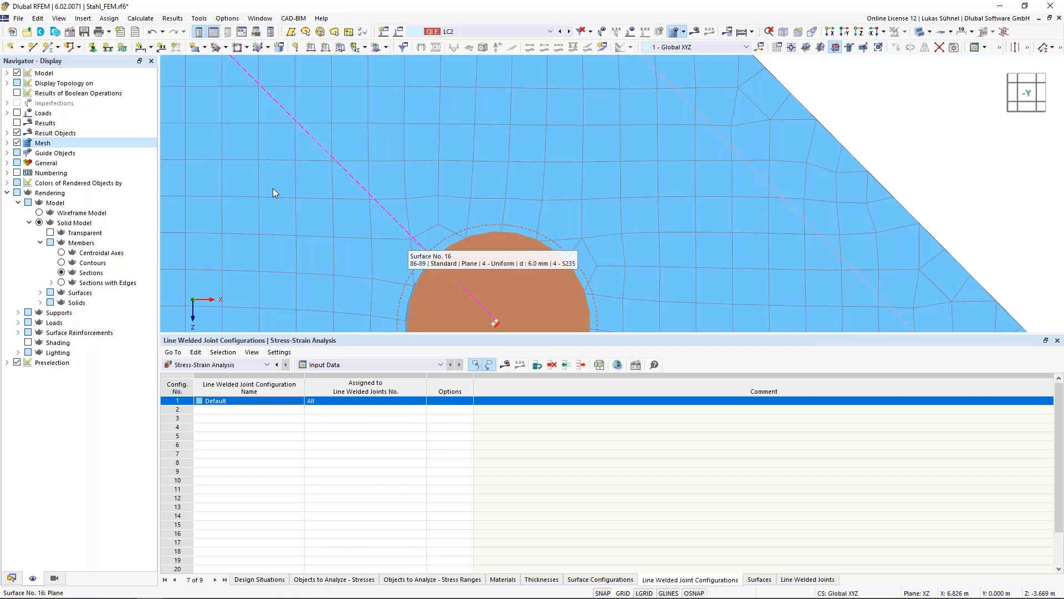
scroll(273, 189, down, 1)
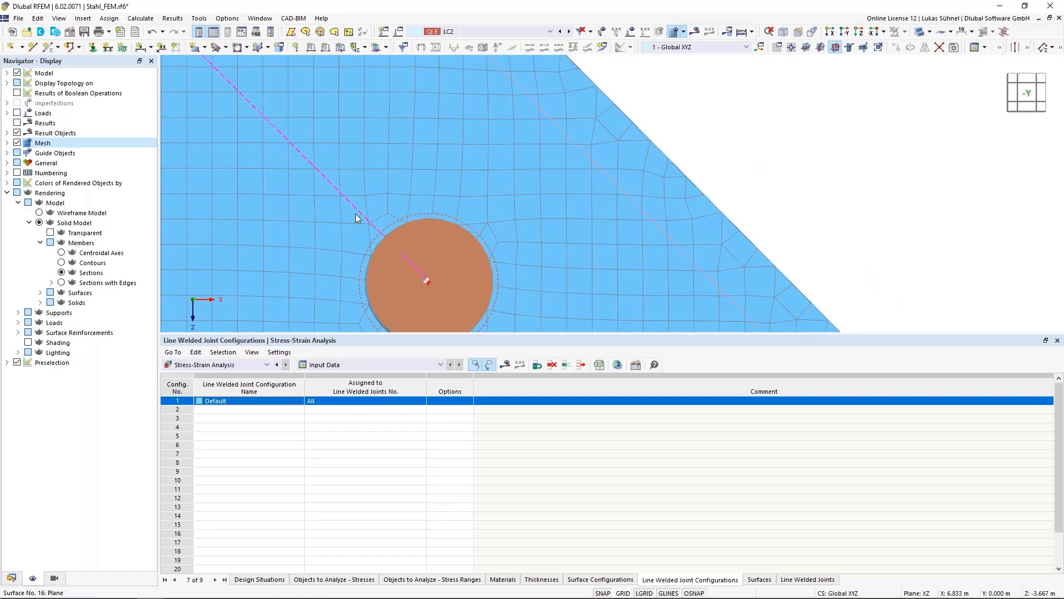
scroll(361, 215, up, 2)
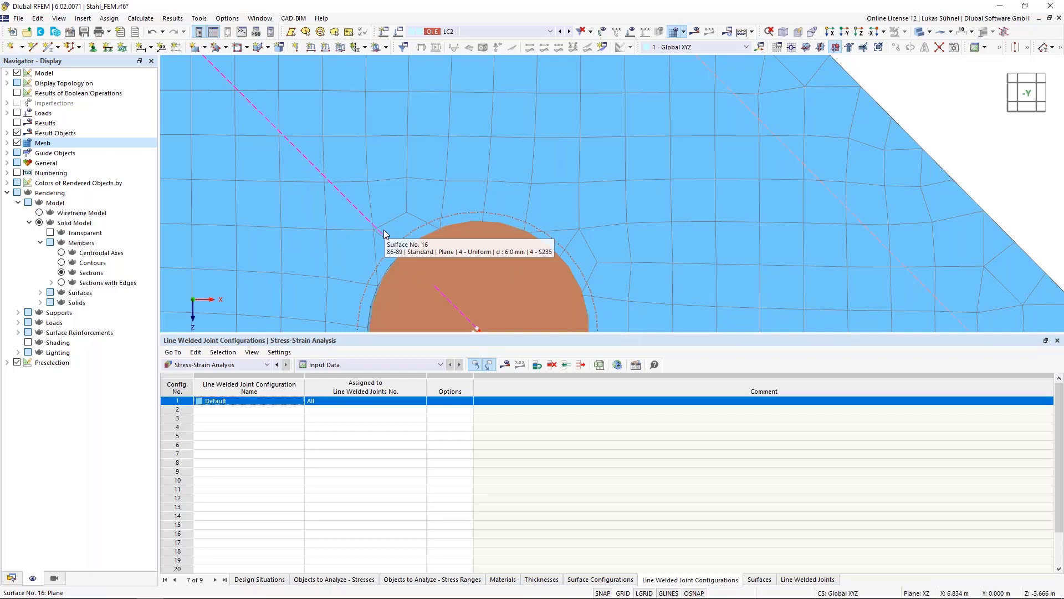
scroll(387, 233, down, 2)
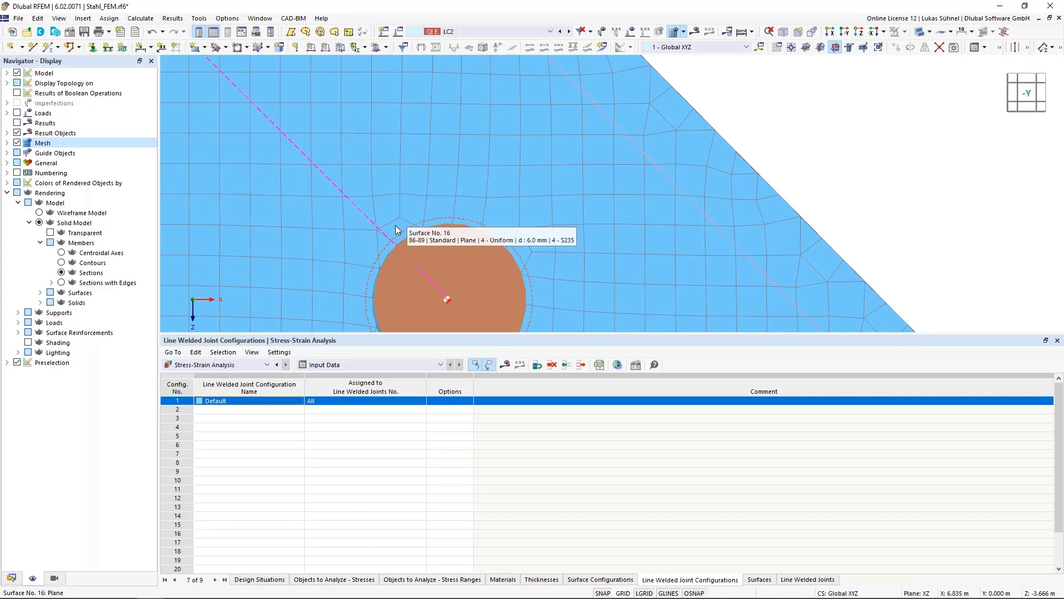
Step: Preview the smoothing type for continuous results within surface sets, and set the surface result smoothing to Constant on mesh elements
click(174, 20)
mouse_move(139, 16)
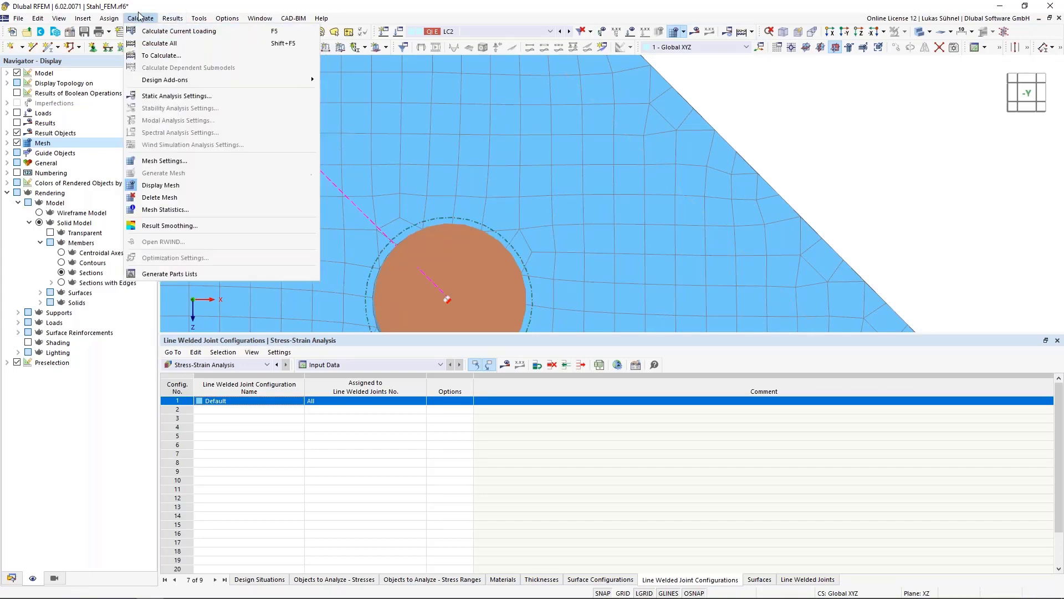
click(168, 226)
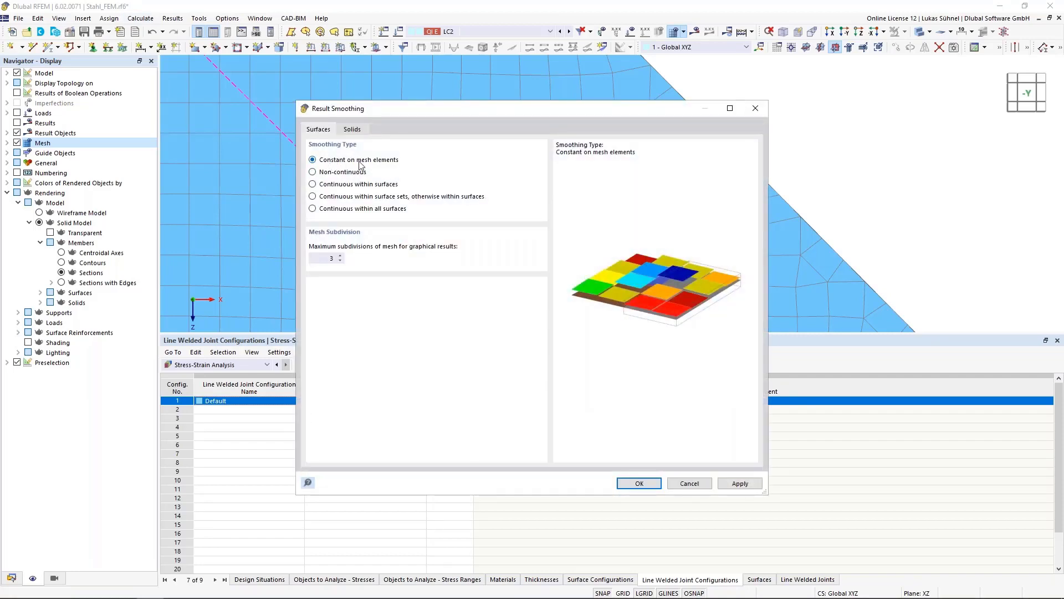
click(314, 197)
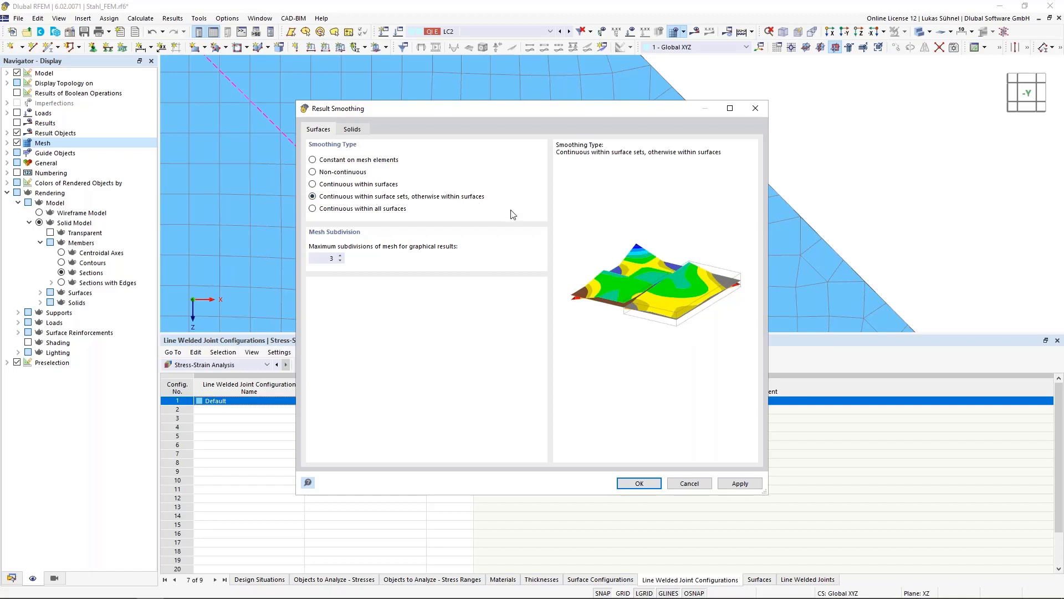
drag(519, 114, 803, 104)
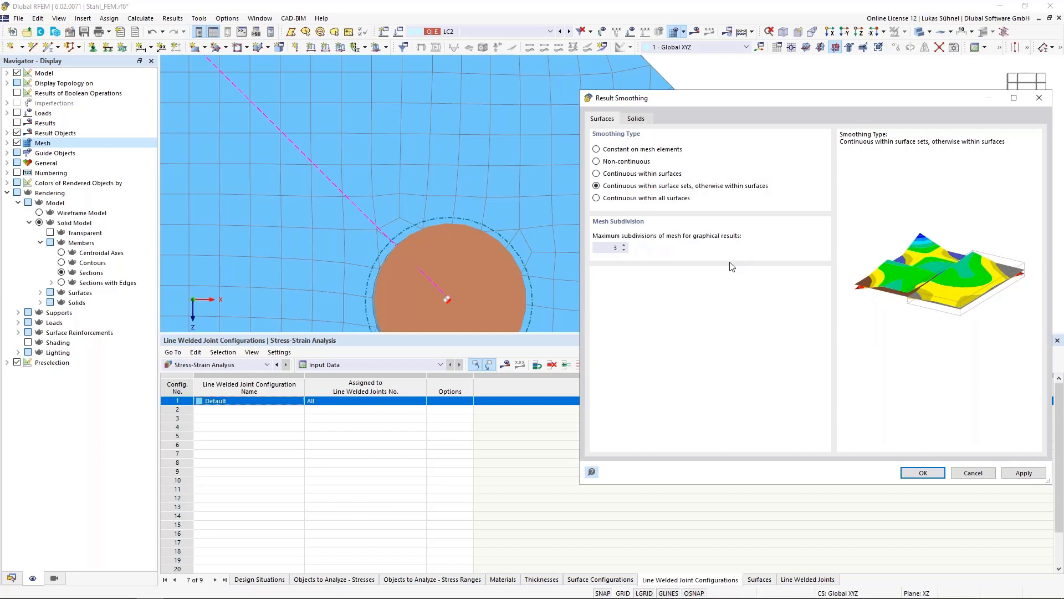
click(624, 153)
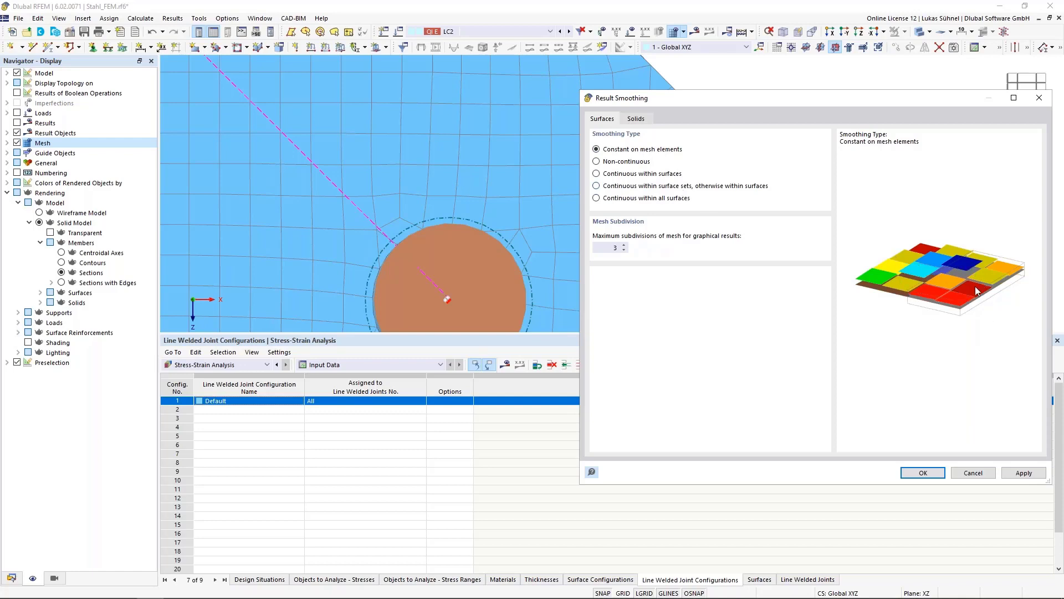
click(924, 473)
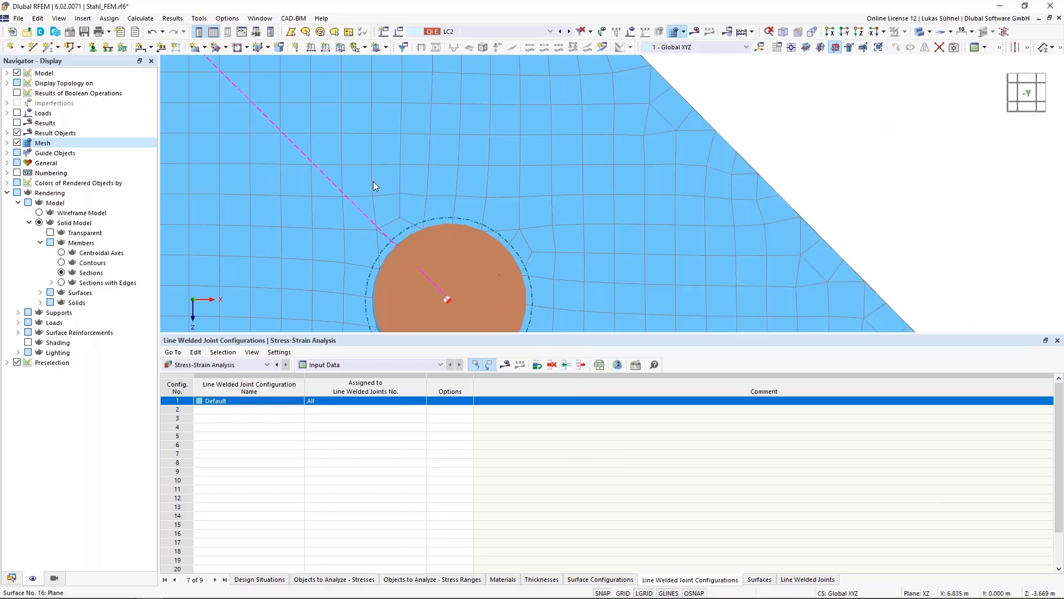
scroll(374, 181, down, 2)
click(140, 17)
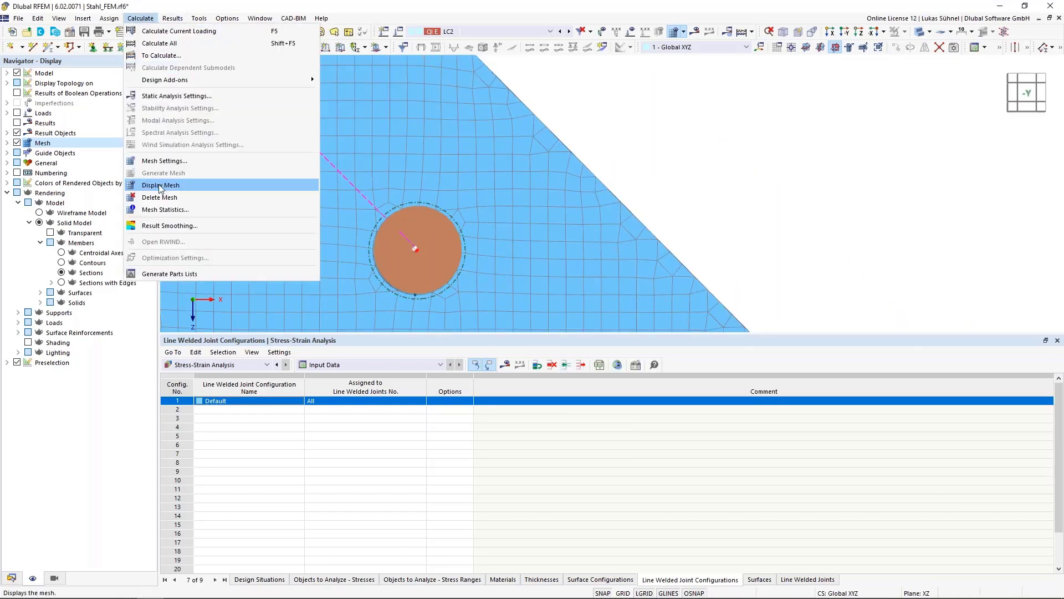
click(741, 172)
scroll(593, 209, down, 2)
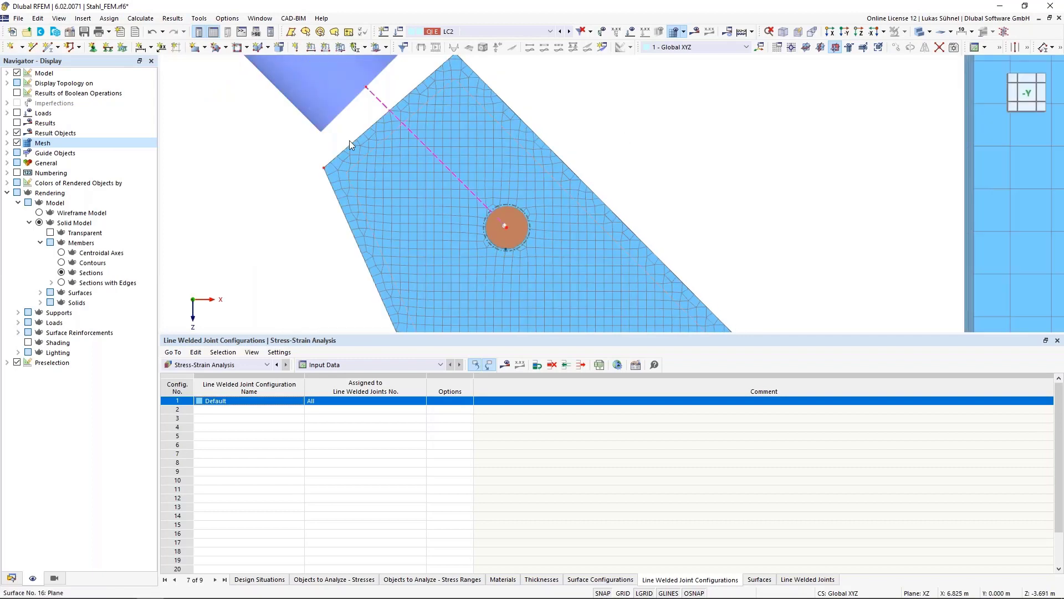
Step: Set the surface smoothing to Constant on mesh elements in the global settings of the Stress-Strain Analysis
click(11, 577)
right_click(57, 531)
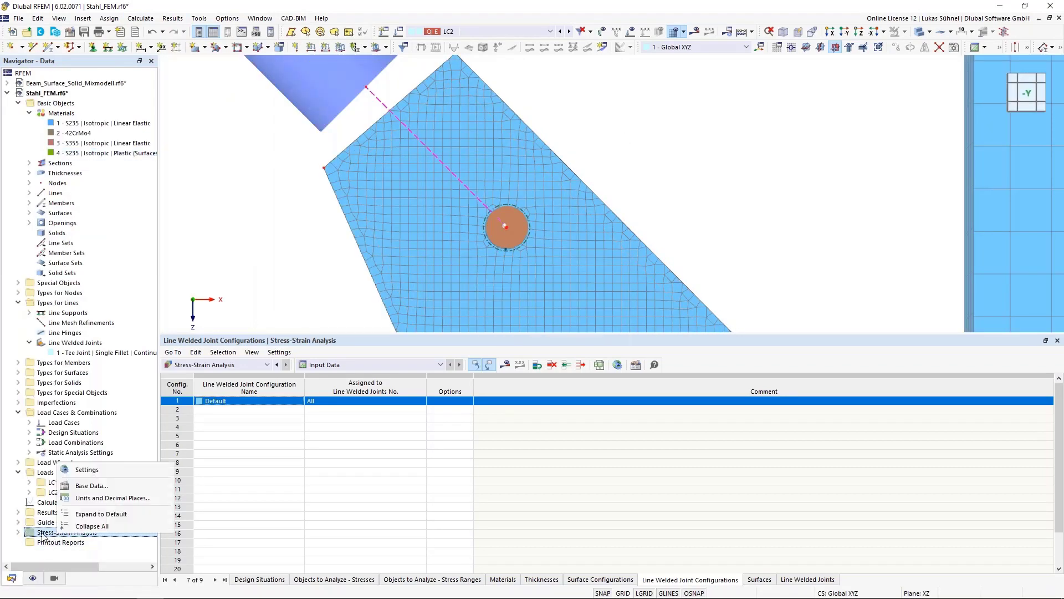
right_click(39, 534)
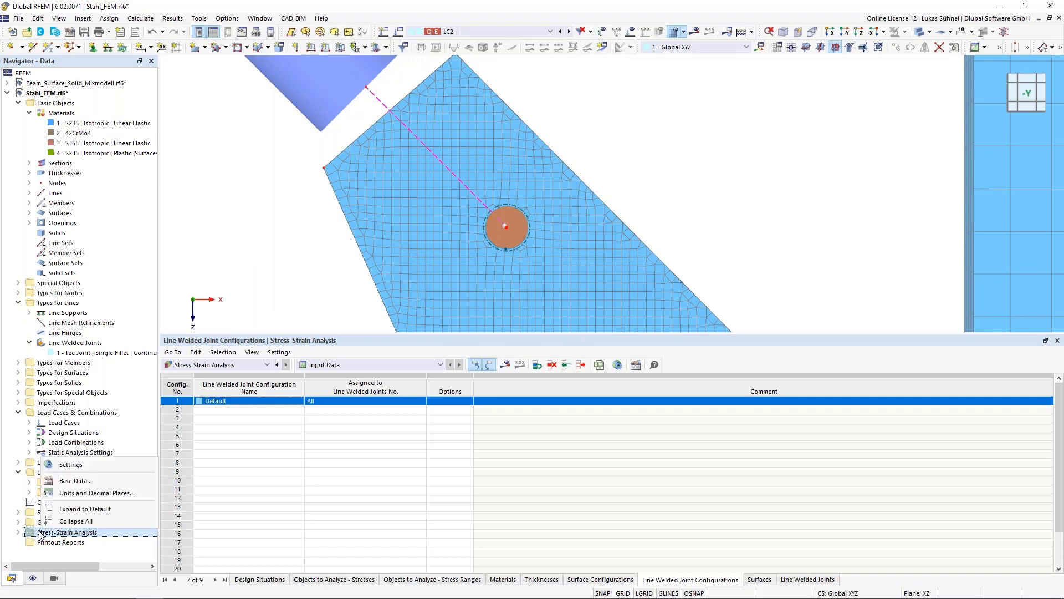
click(67, 470)
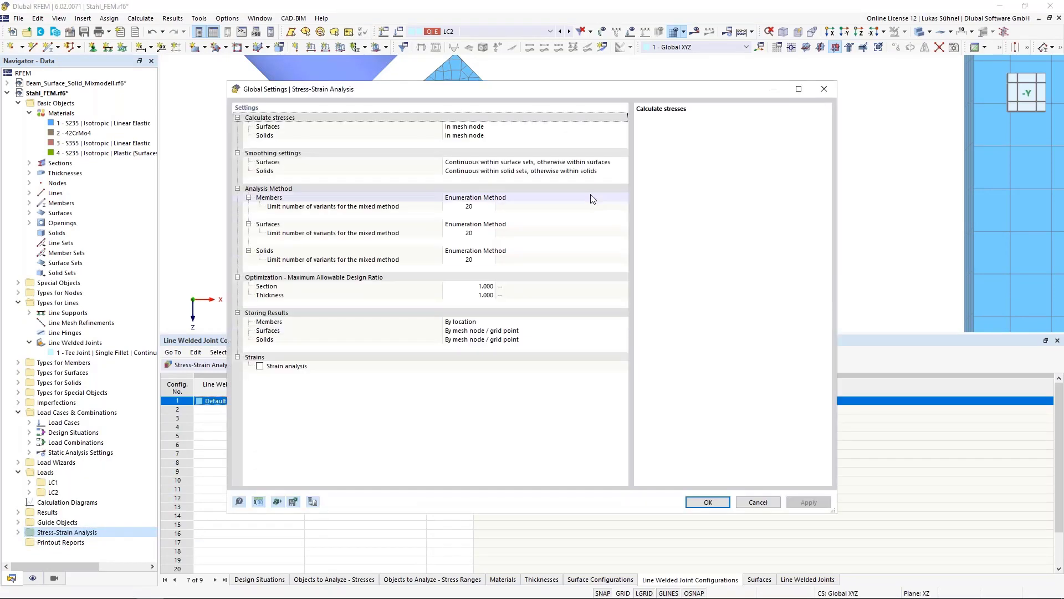
click(598, 162)
click(623, 161)
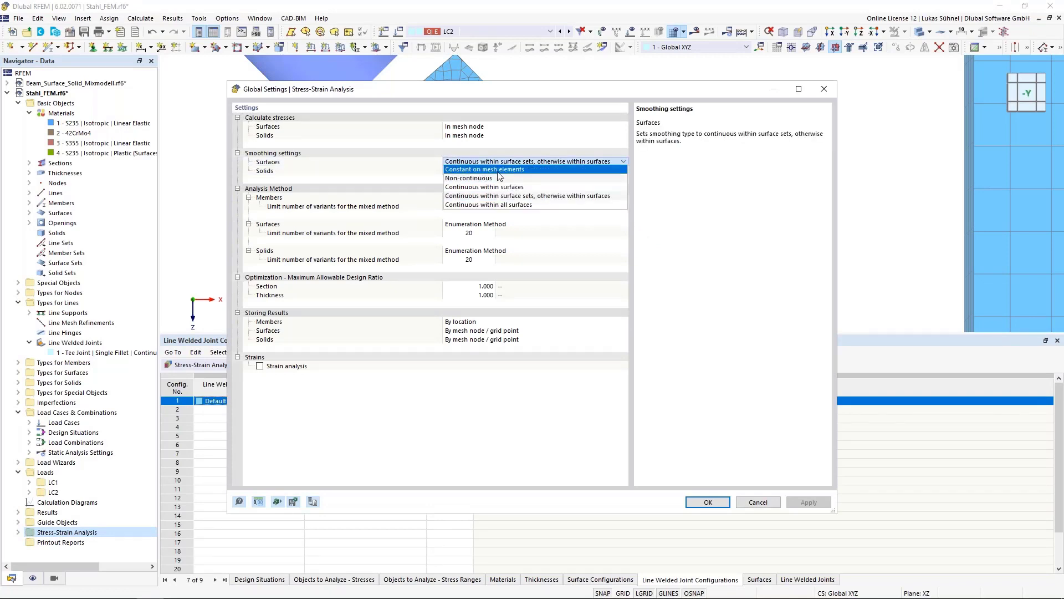
click(481, 175)
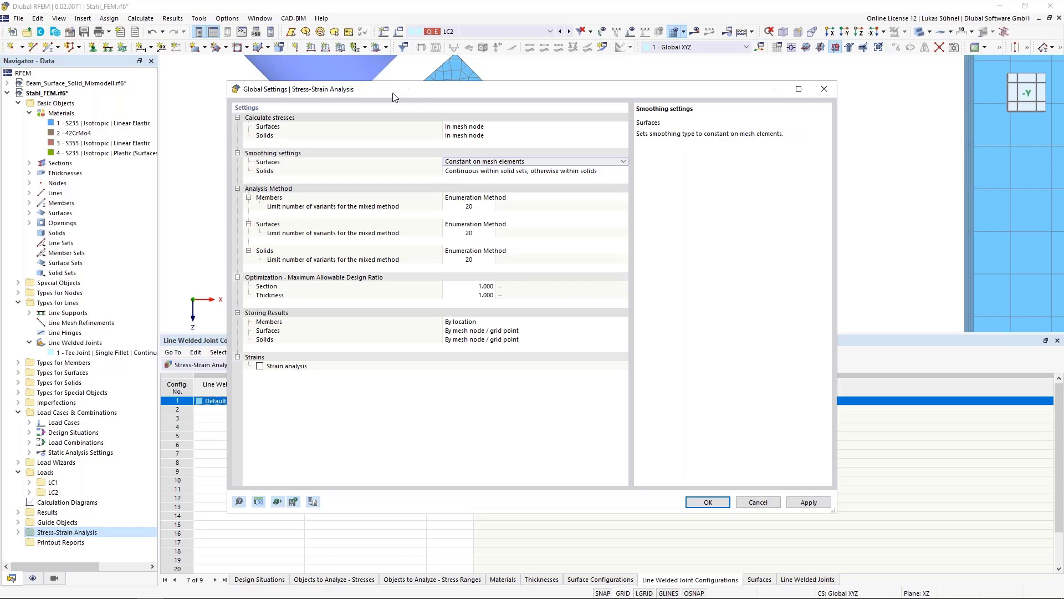
Step: Enable Strain analysis in the global Stress-Strain Analysis settings and accept the settings
drag(393, 93, 757, 81)
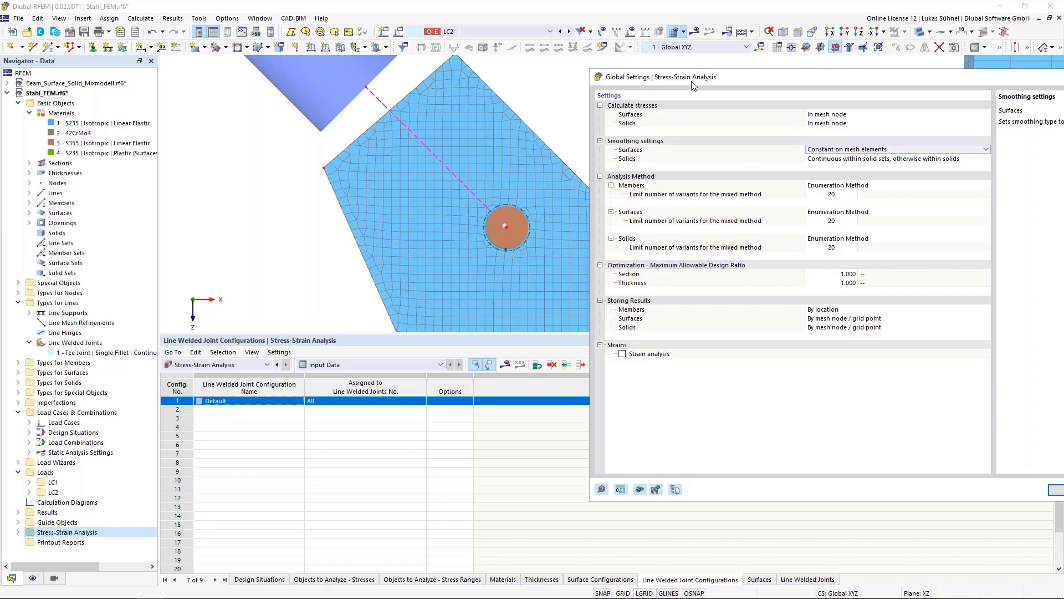
drag(704, 89, 515, 51)
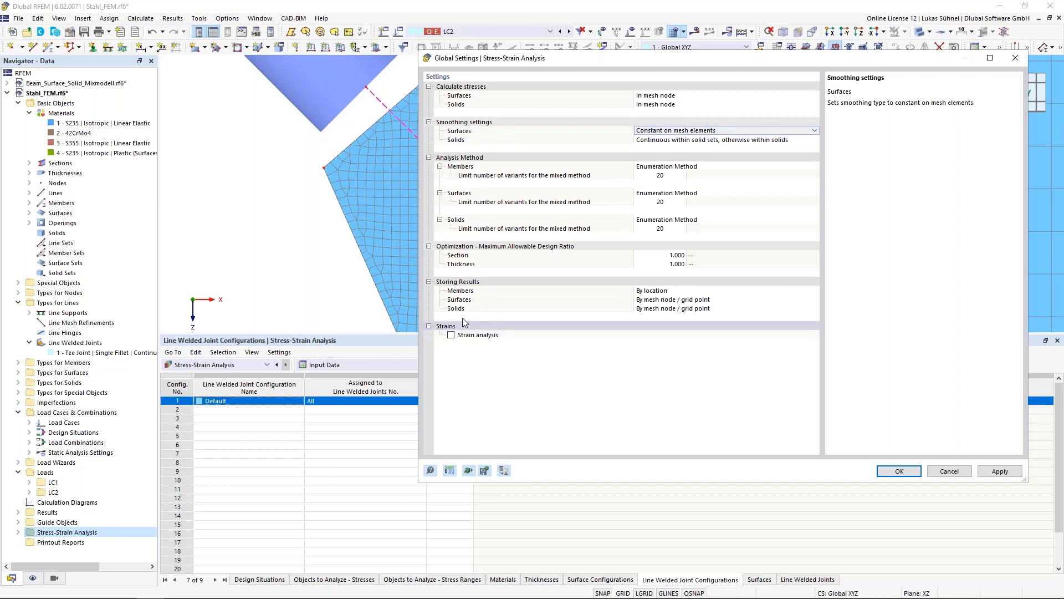
click(451, 335)
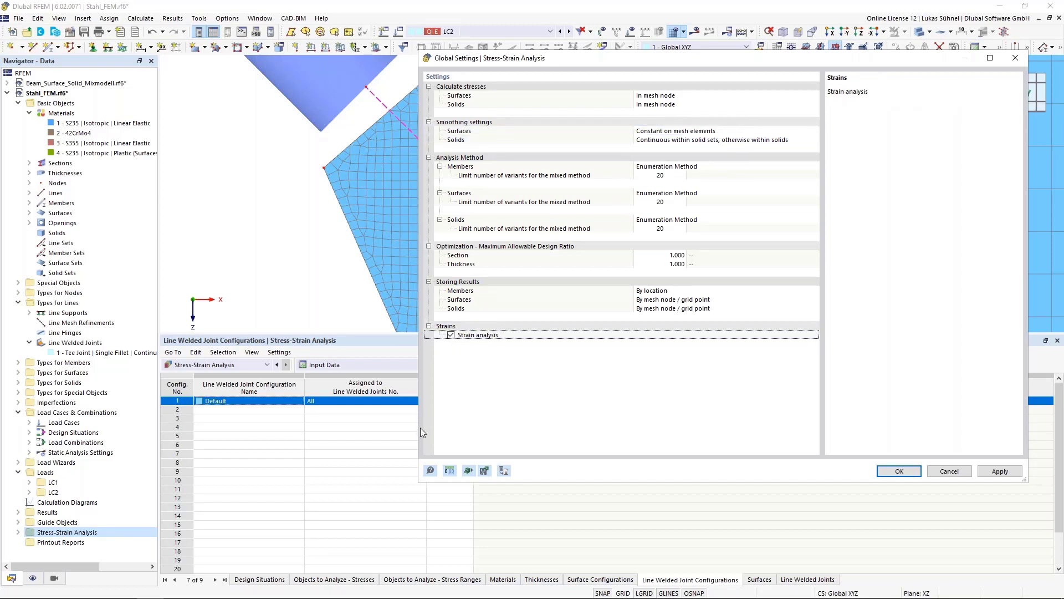
click(898, 470)
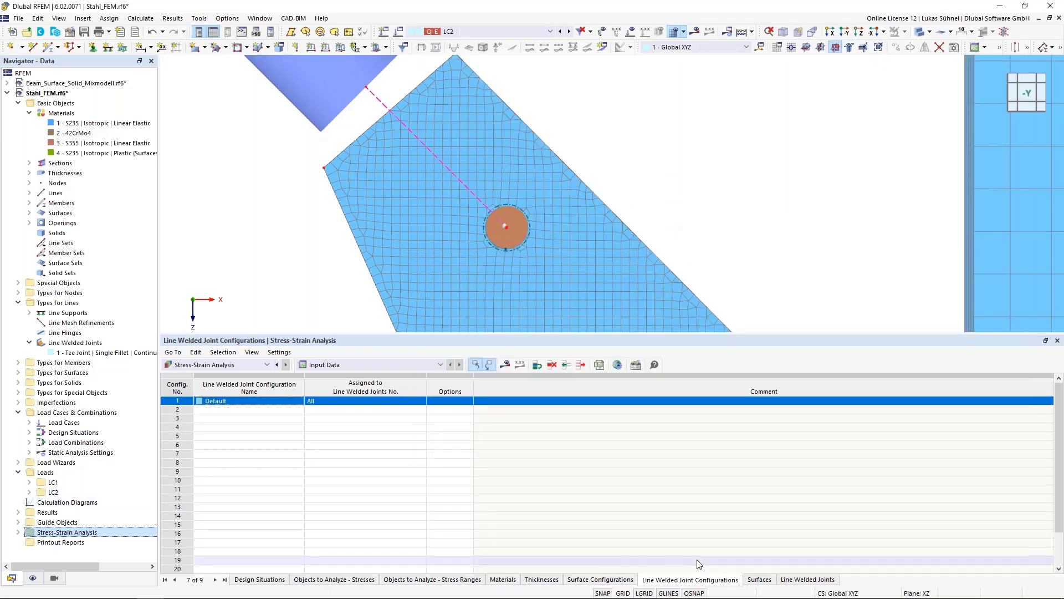
Step: Restrict the strains to calculate in the Default surface configuration to the von Mises strain εMises and accept the configuration
click(604, 580)
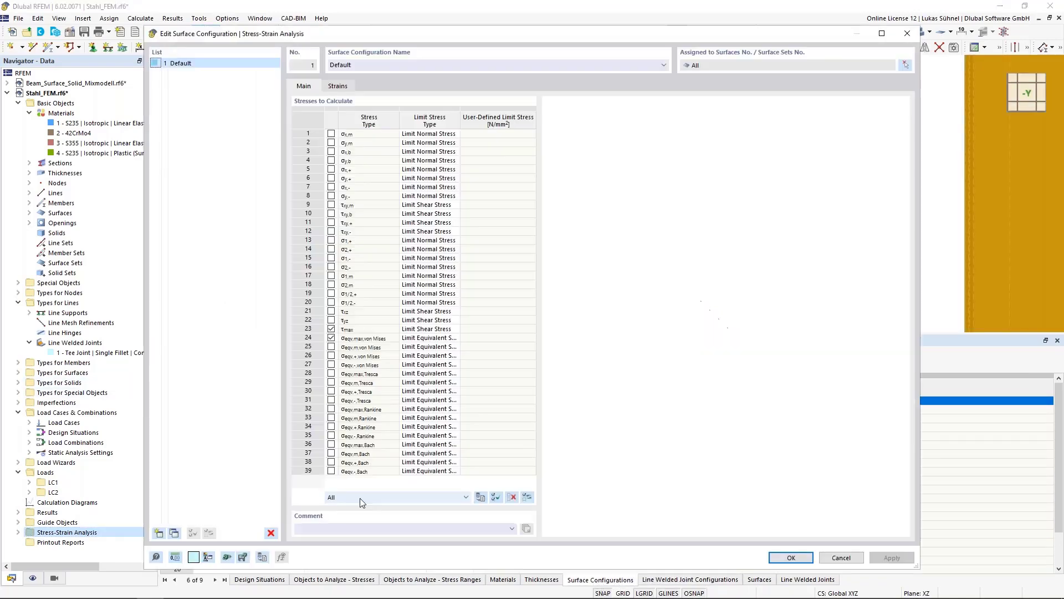
double_click(169, 403)
click(338, 87)
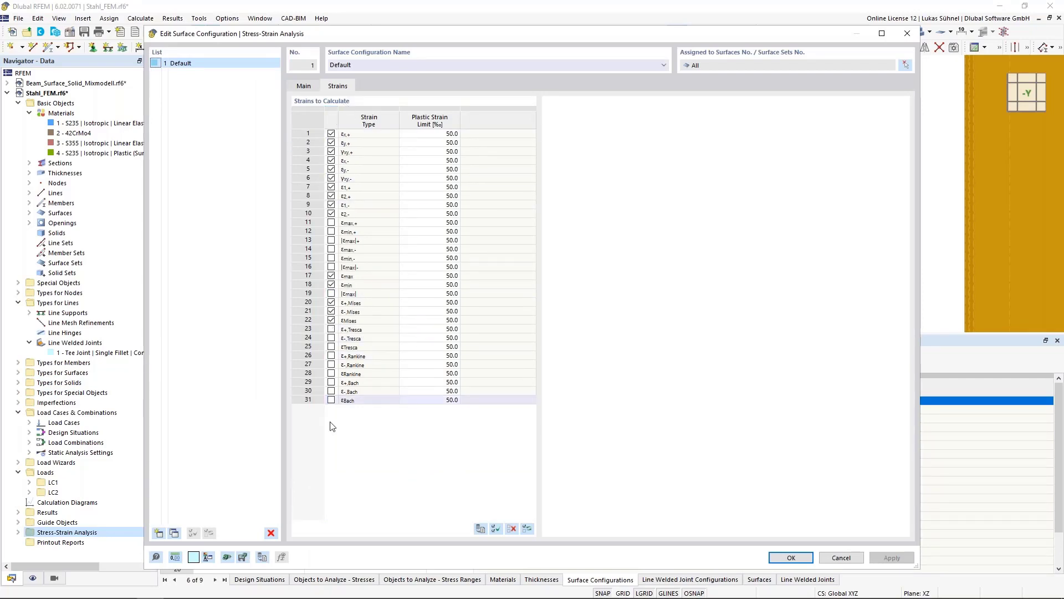
click(510, 528)
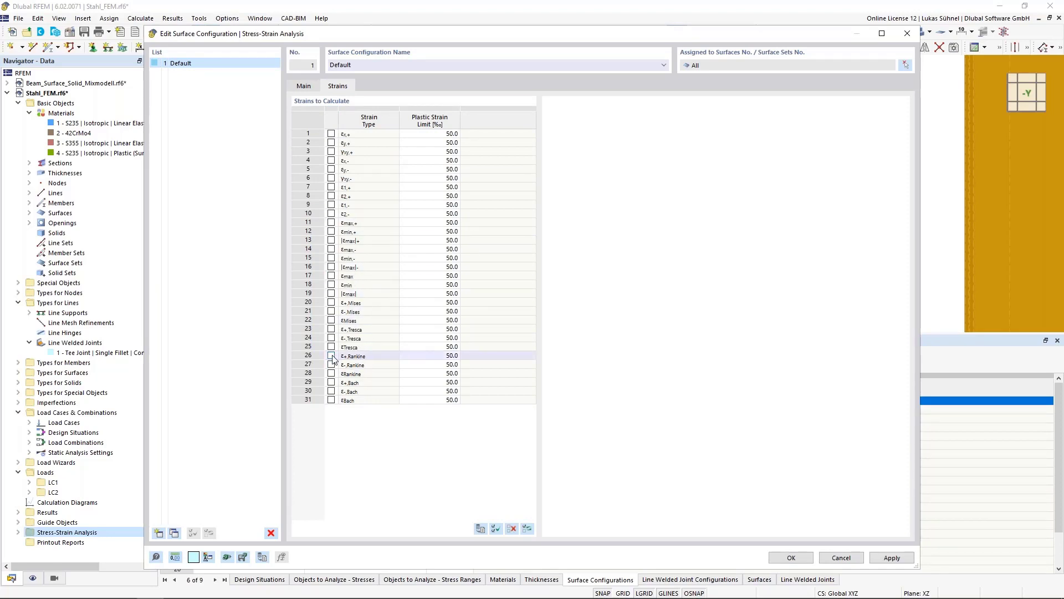
click(326, 319)
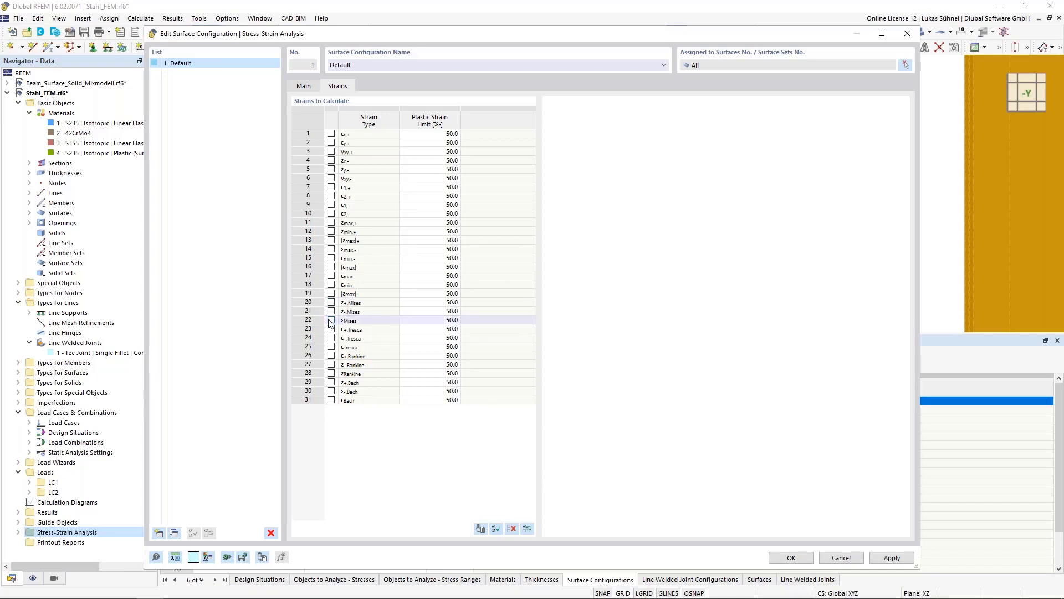
click(331, 320)
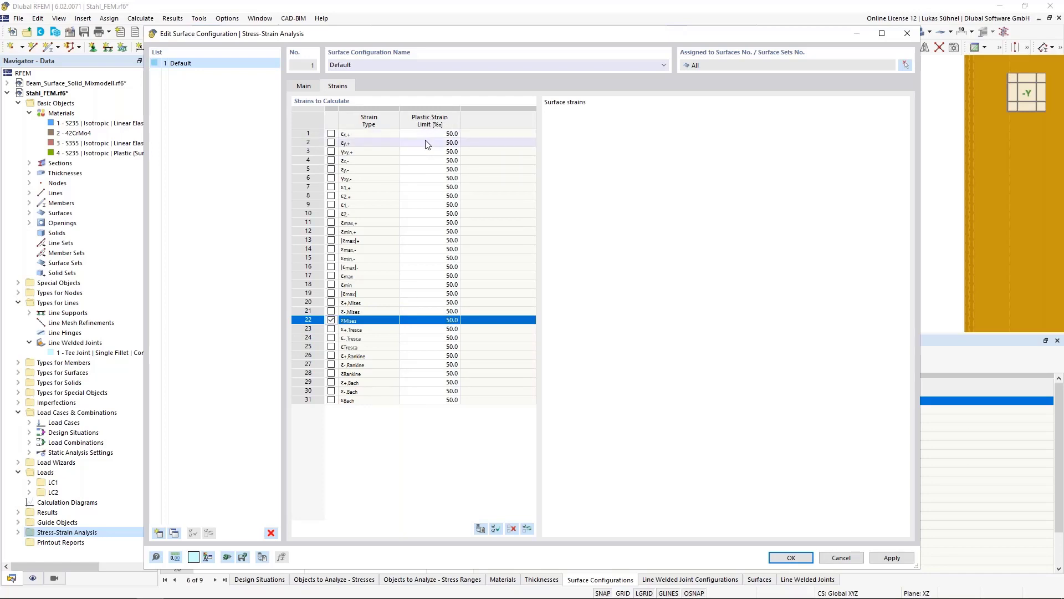
click(435, 322)
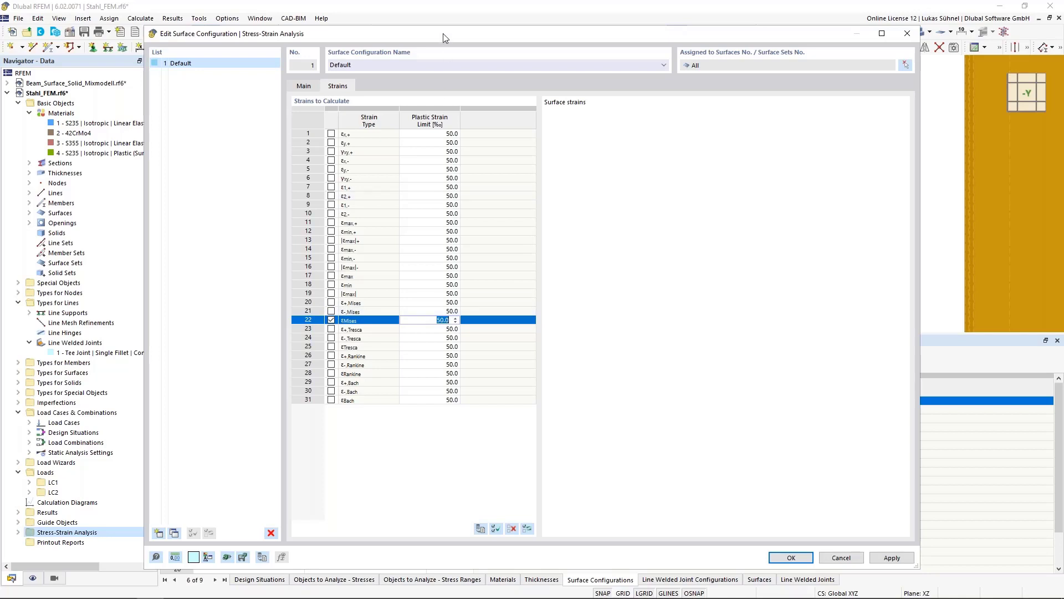
drag(444, 33, 421, 389)
drag(525, 386, 526, 56)
click(771, 581)
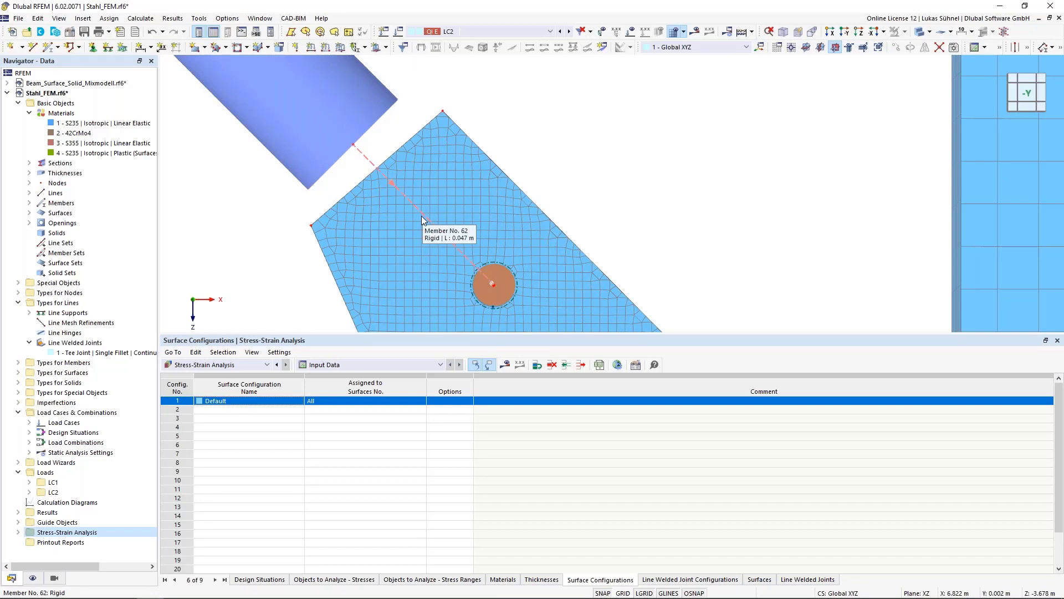
Step: Show the whole truss joint with both gusset plates and the connected diagonals in an oblique 3D view
scroll(430, 203, down, 2)
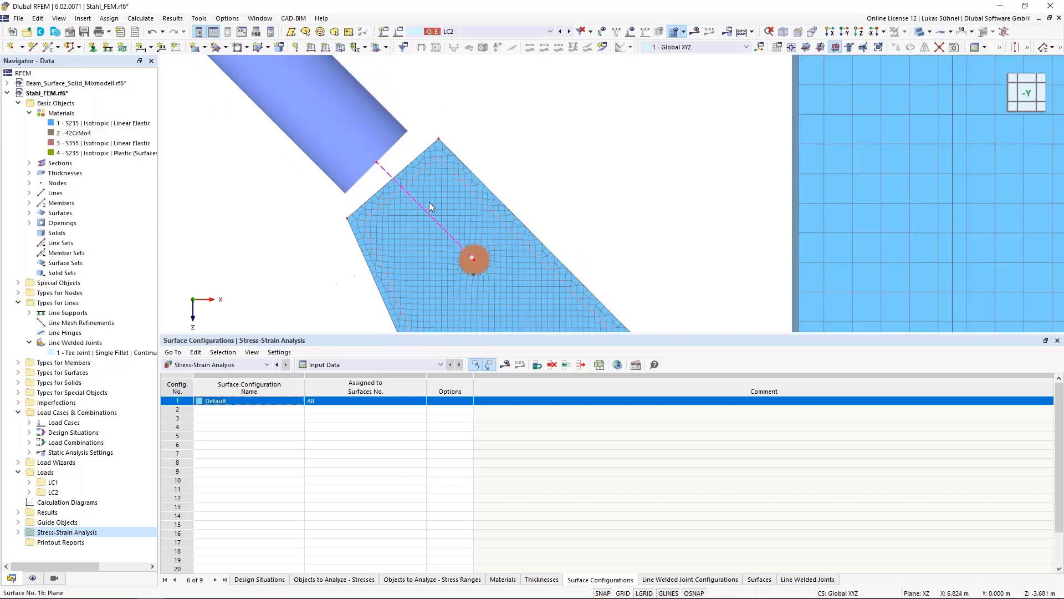
scroll(443, 158, down, 2)
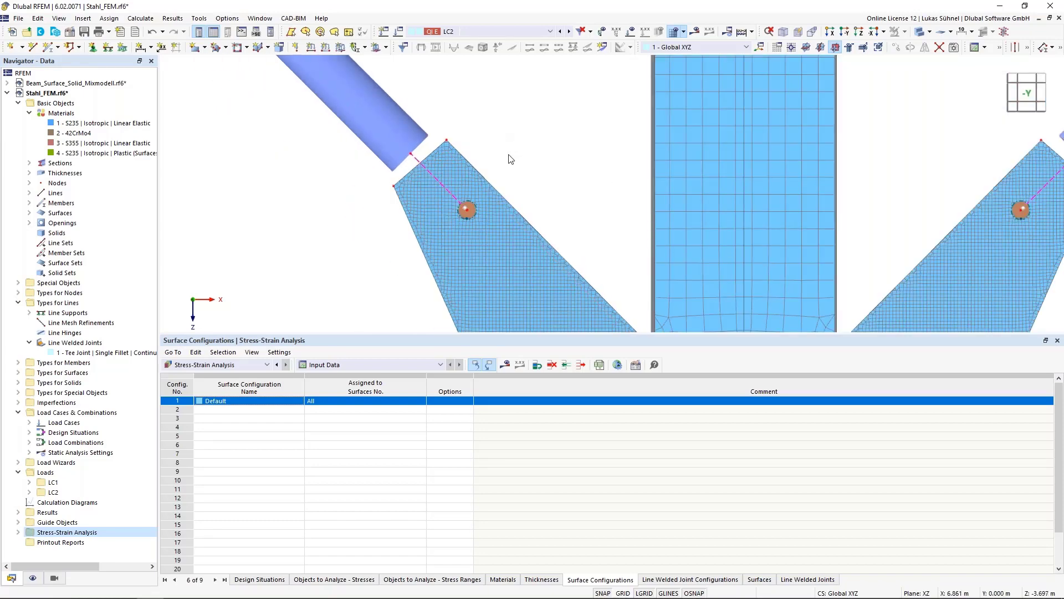
scroll(509, 157, down, 3)
scroll(408, 140, down, 1)
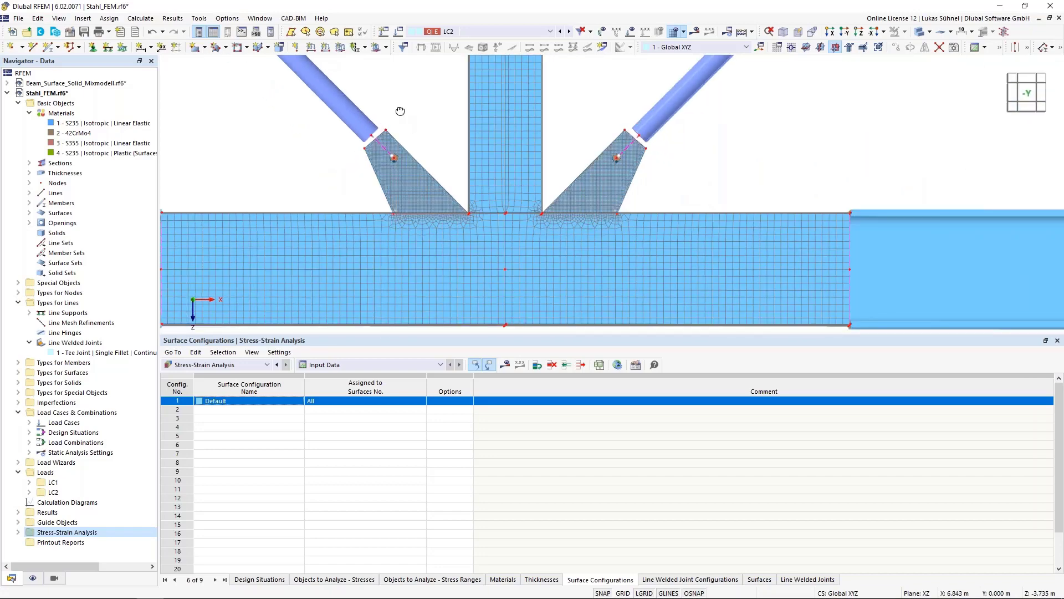
ctrl+middle_drag(401, 111, 440, 146)
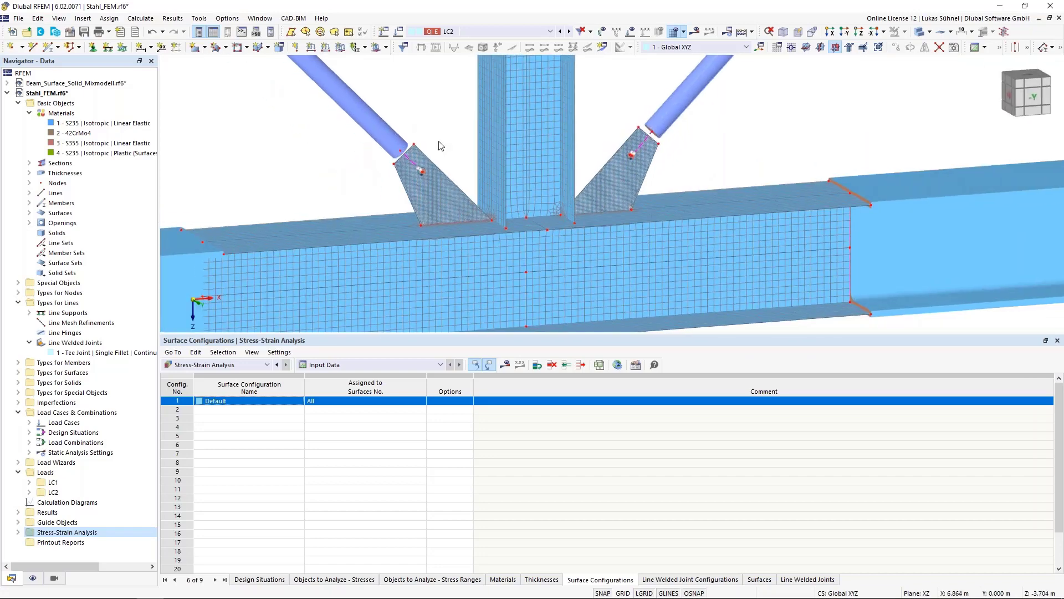
scroll(438, 146, down, 2)
middle_drag(413, 109, 438, 189)
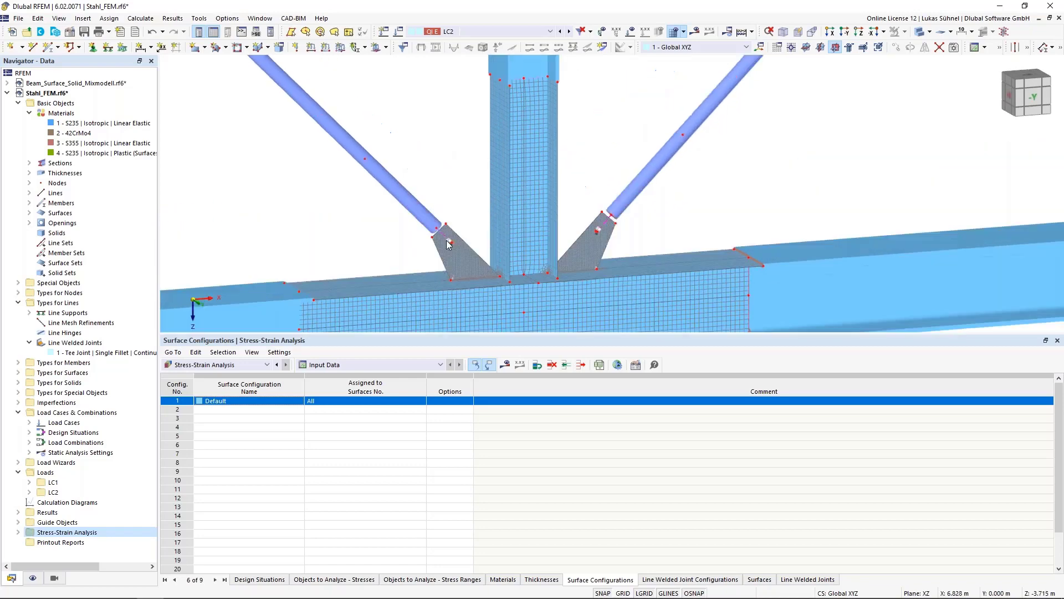
Step: Run the Stress-Strain Analysis calculation including load combination CO1, moving the progress window clear of the truss joint
click(505, 364)
click(605, 351)
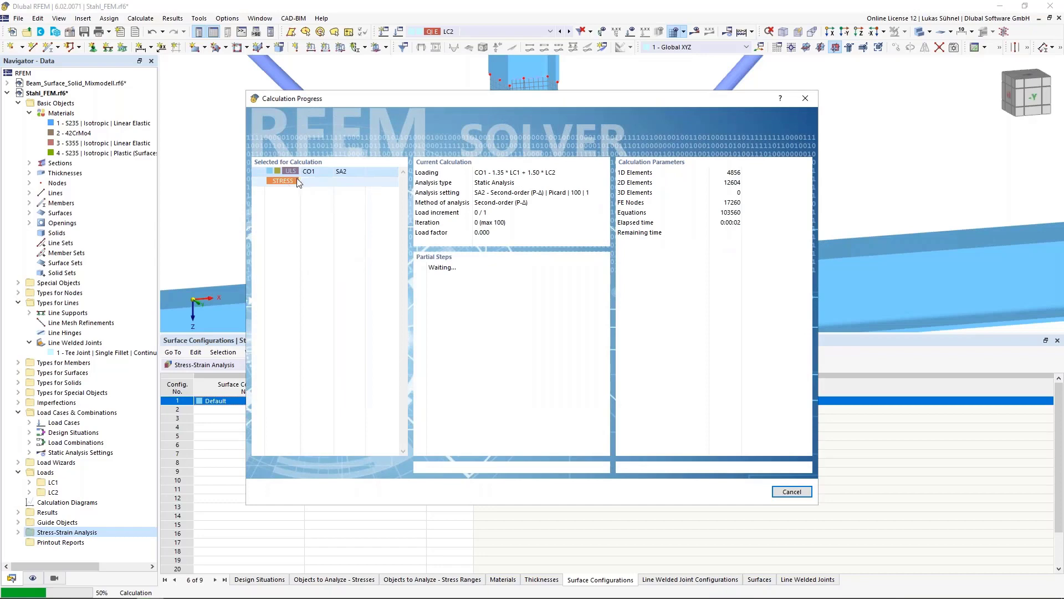
drag(361, 101, 667, 165)
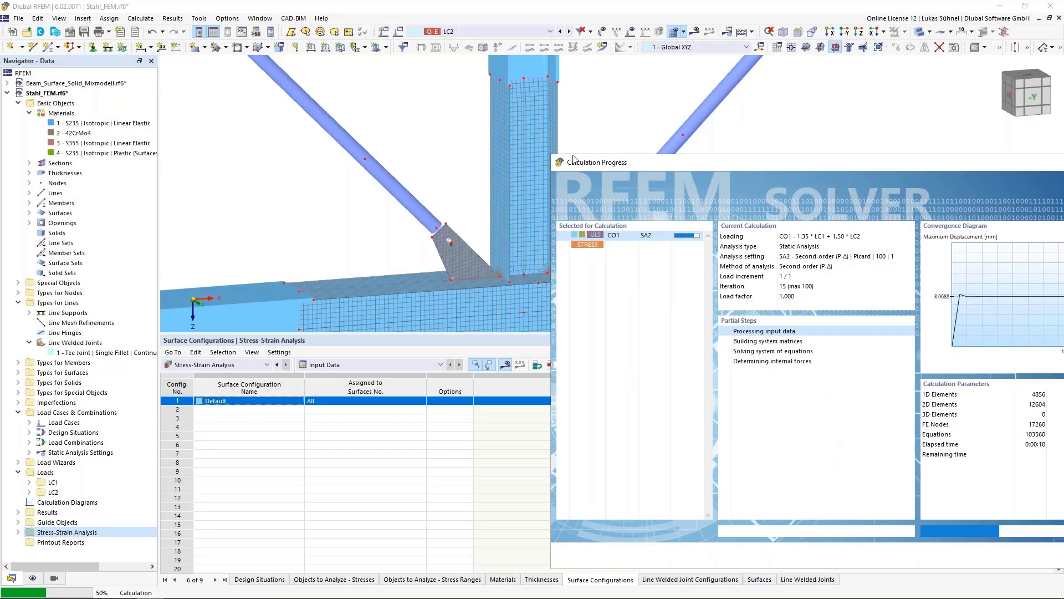
drag(576, 161, 398, 156)
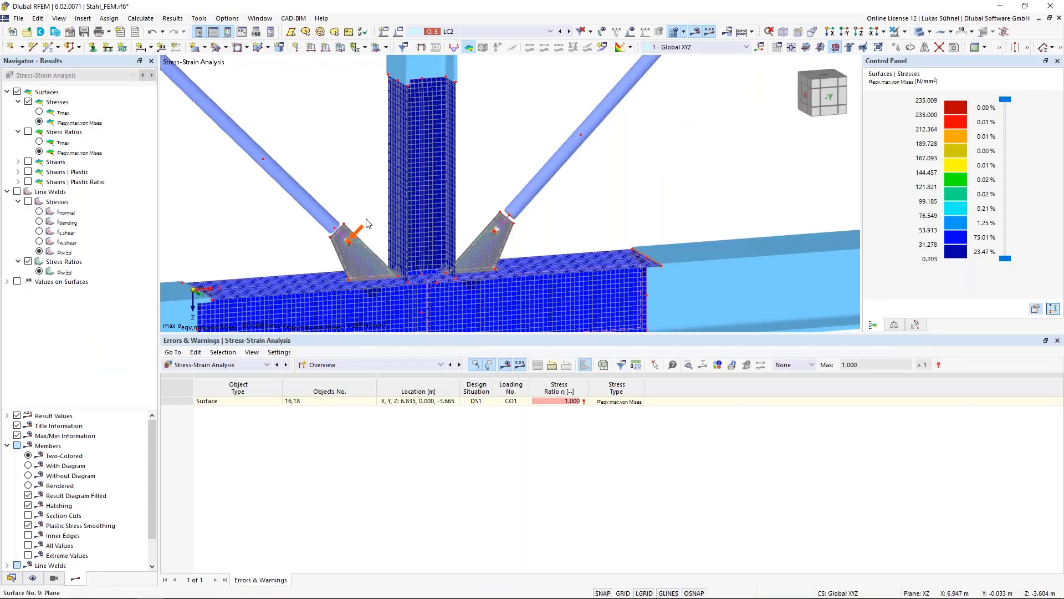
Step: Examine the maximum von Mises equivalent stresses around the holes of both gusset plates
click(32, 579)
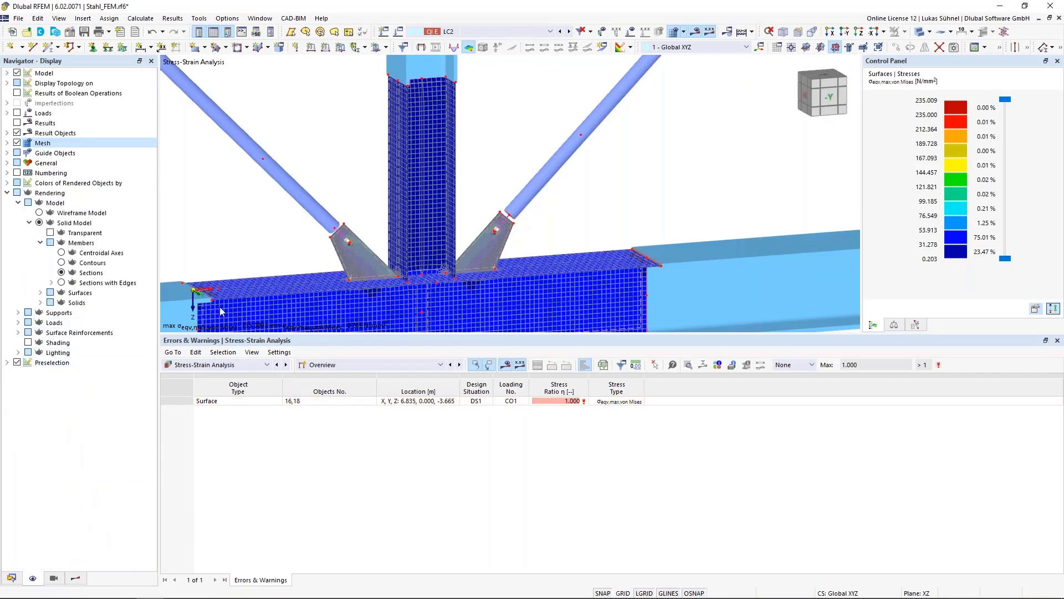
scroll(351, 249, up, 5)
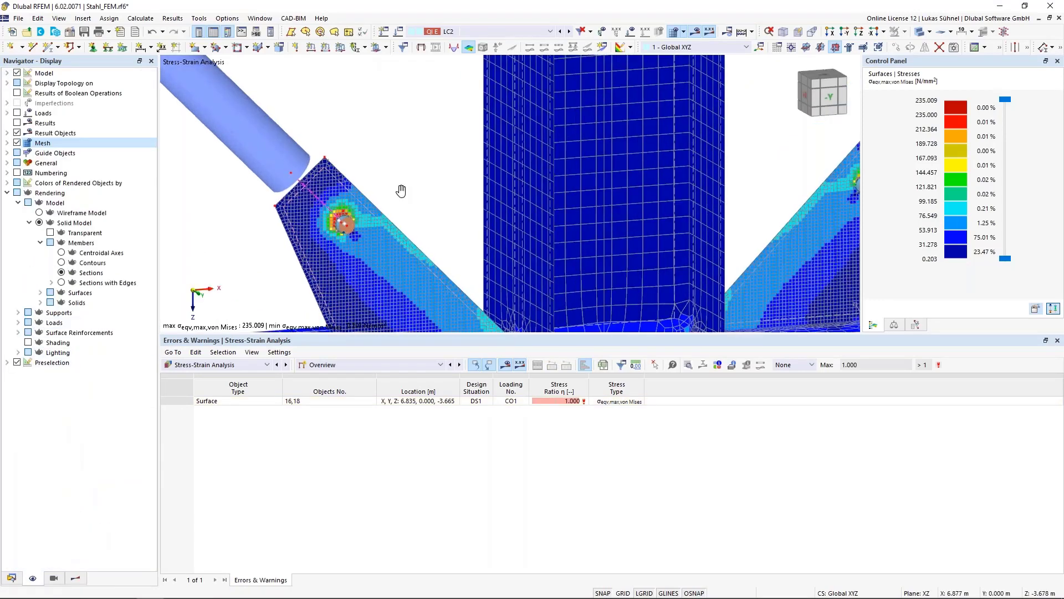
scroll(400, 190, down, 5)
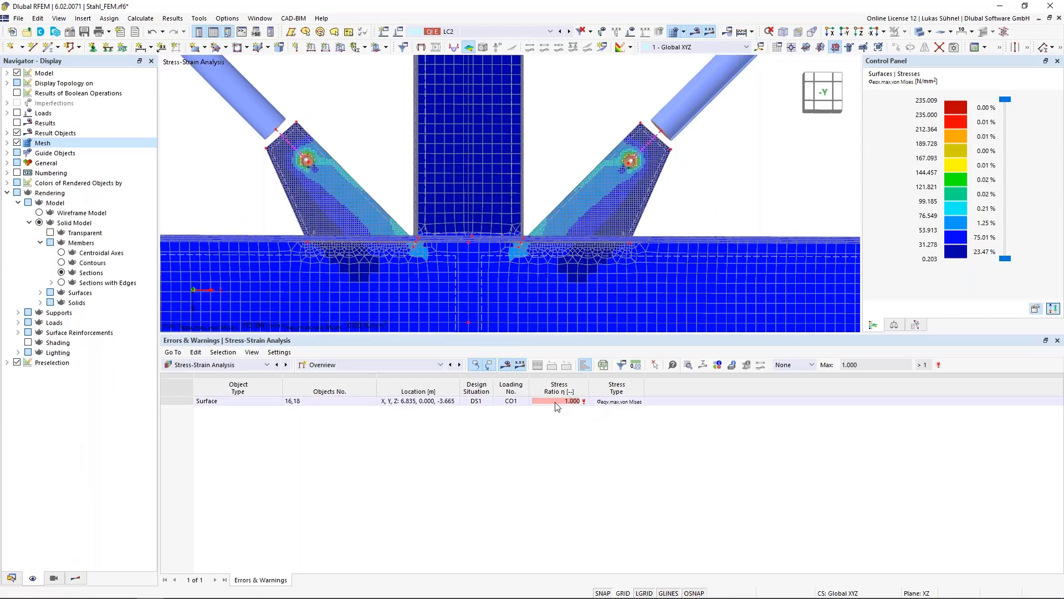
Step: Open the Stresses on Surfaces results and check the existing von Mises stress and stress ratio of surface 16
click(392, 367)
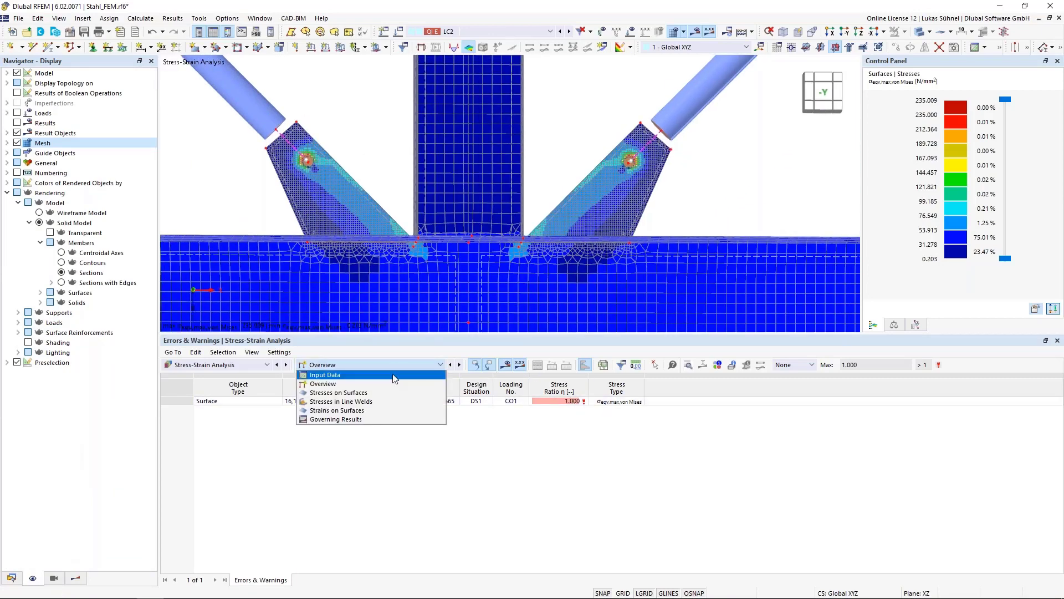
click(355, 392)
click(520, 419)
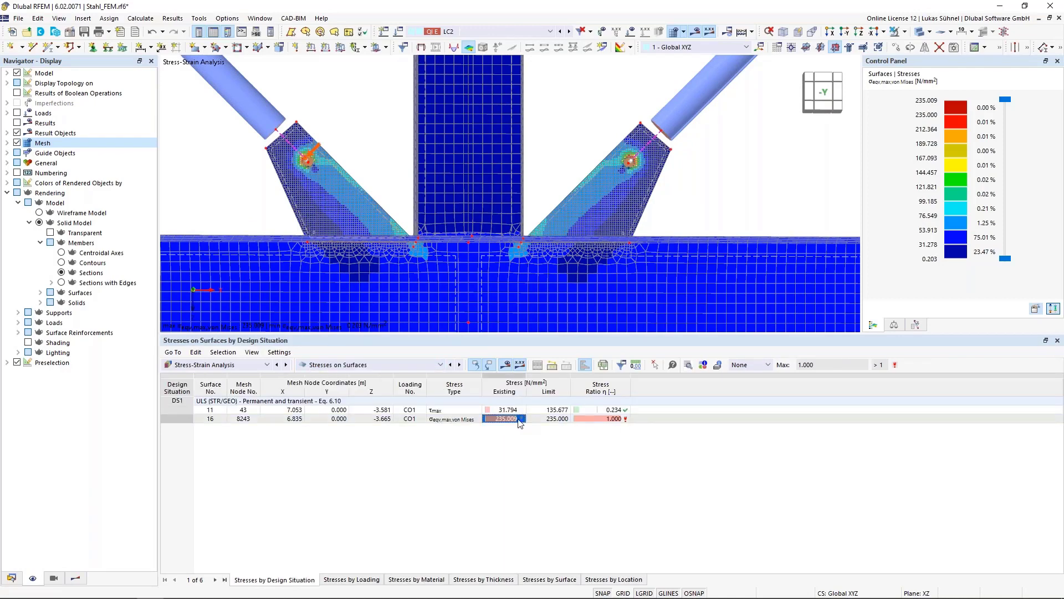
click(581, 417)
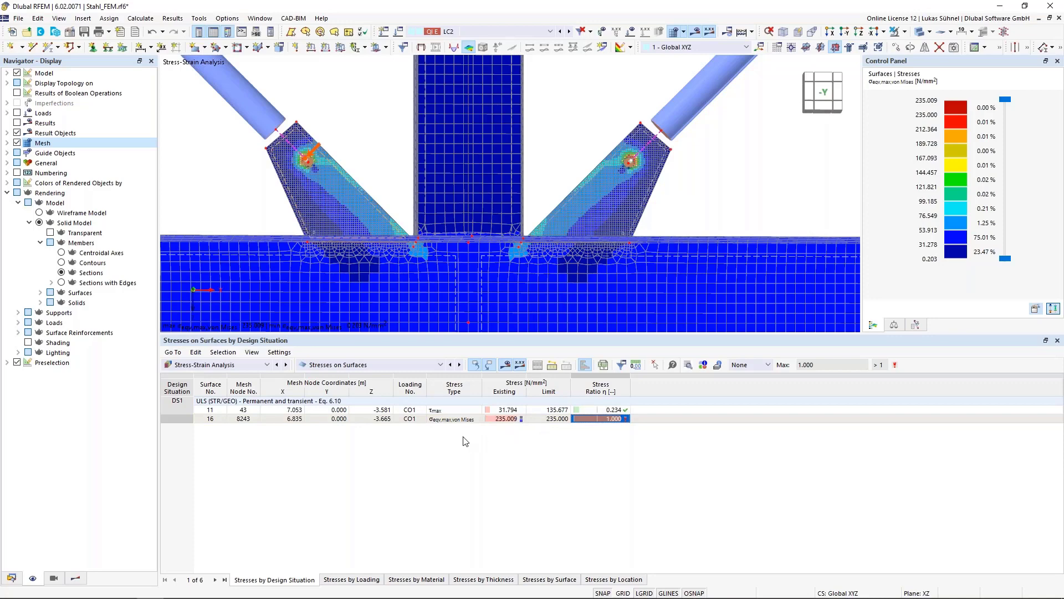
Step: Examine the element-wise von Mises stress distribution around the hole of the gusset plate on surface 16
scroll(304, 155, up, 5)
scroll(317, 208, up, 3)
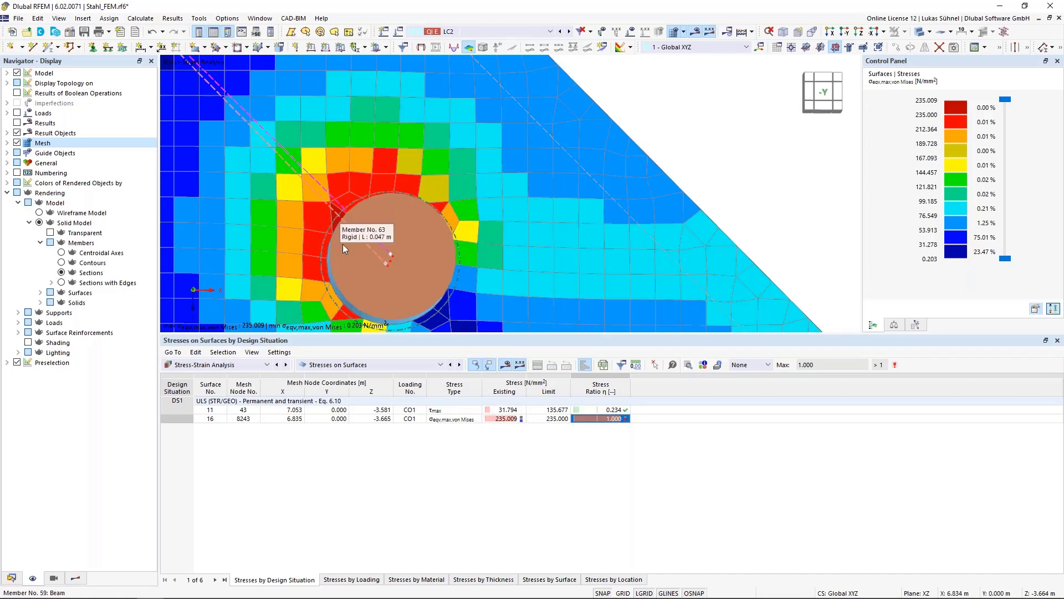
scroll(343, 244, down, 5)
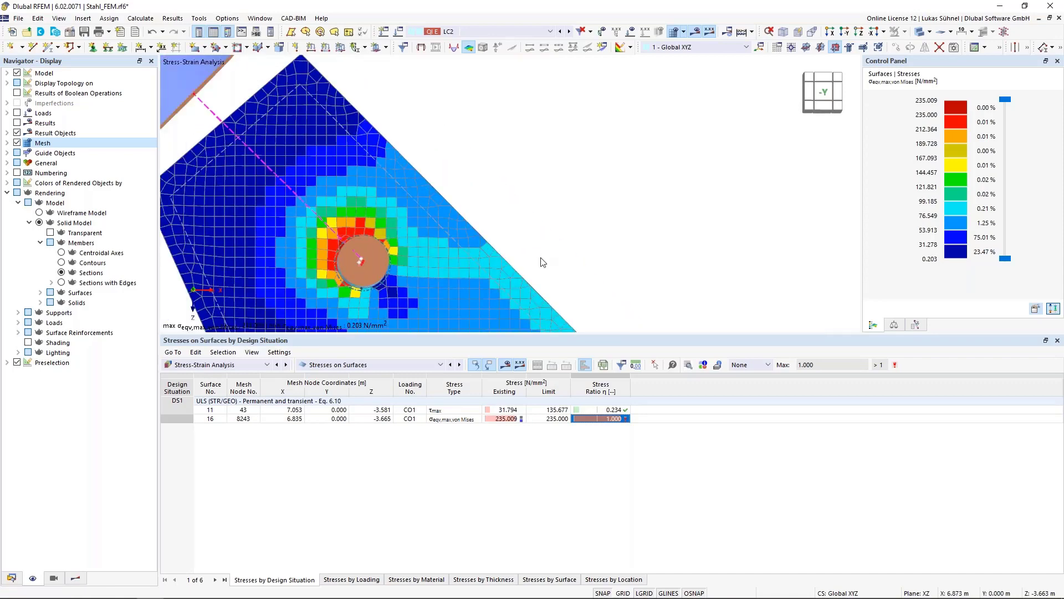
scroll(468, 184, down, 3)
scroll(431, 210, up, 2)
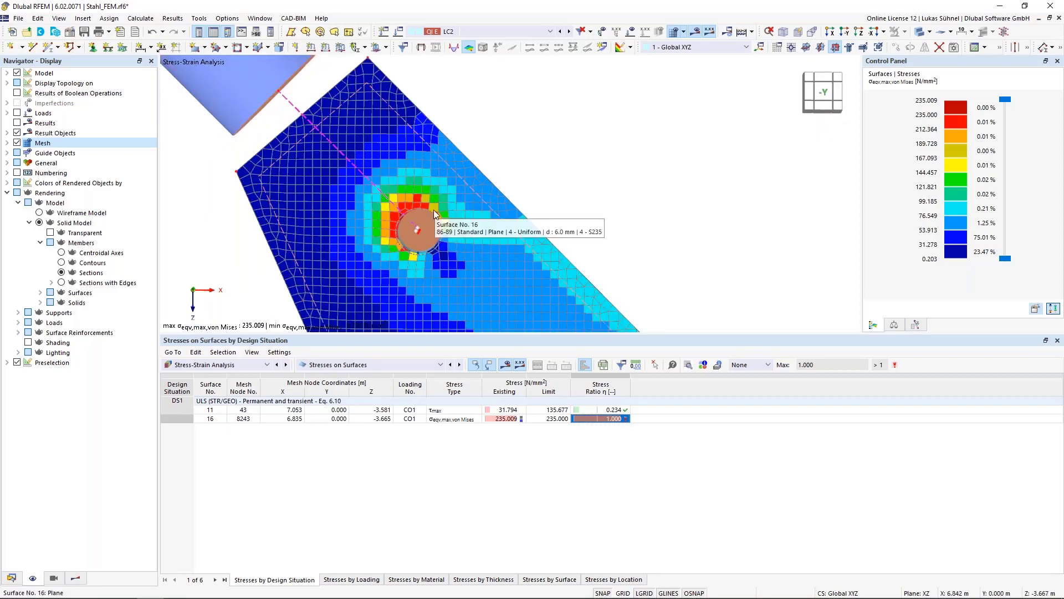
Step: Open the Strains on Surfaces results and check the existing εMises strain of the governing surface
click(77, 578)
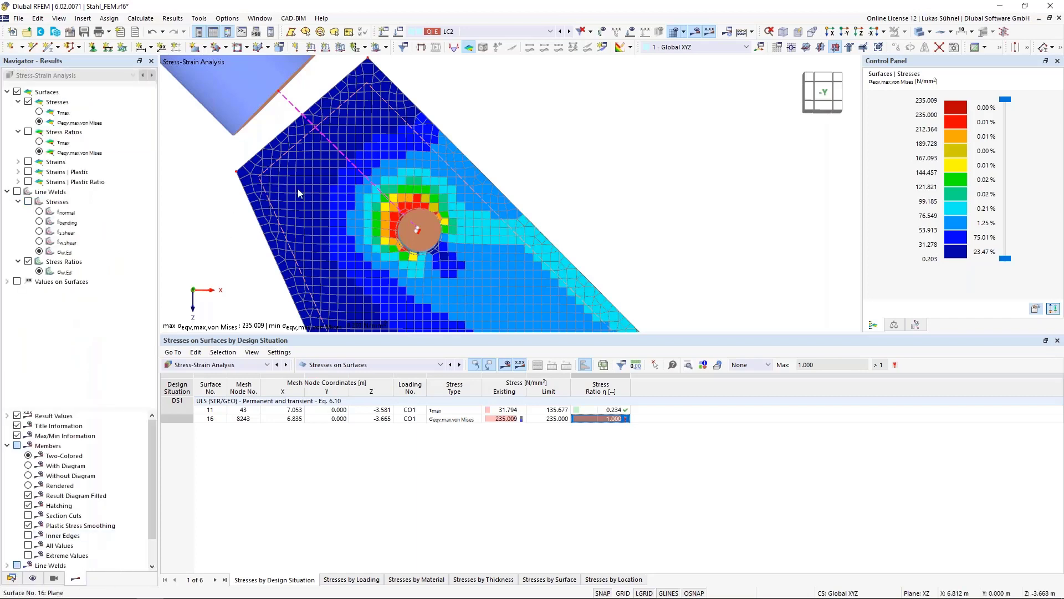
click(328, 367)
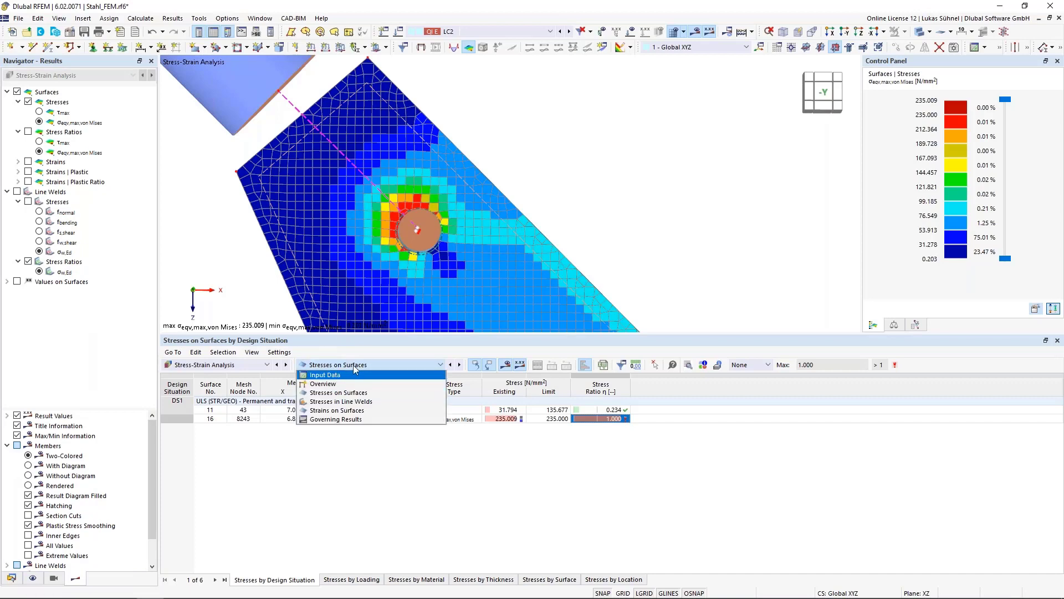
click(323, 420)
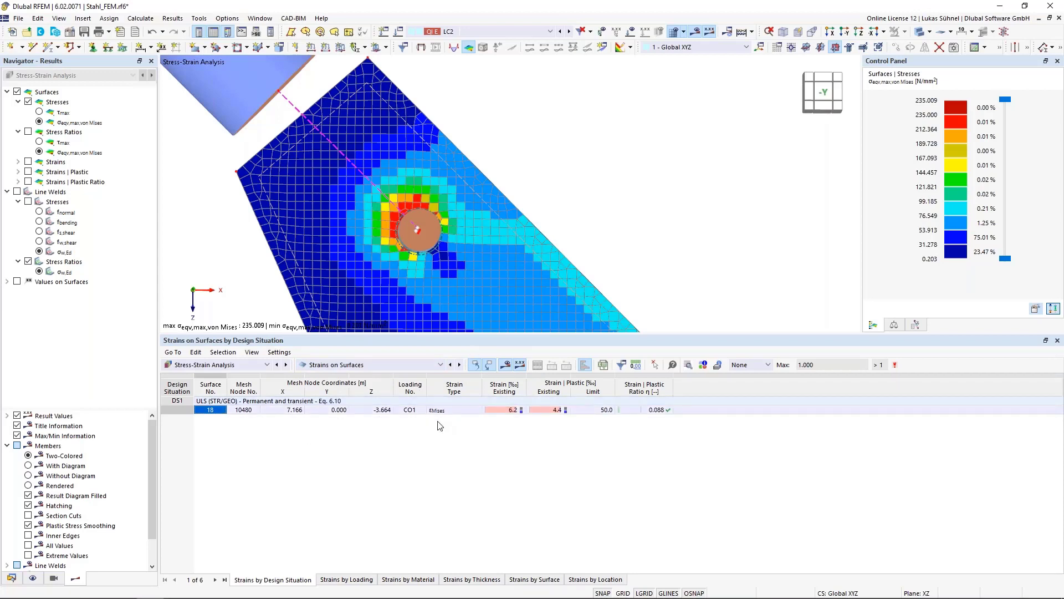
click(504, 410)
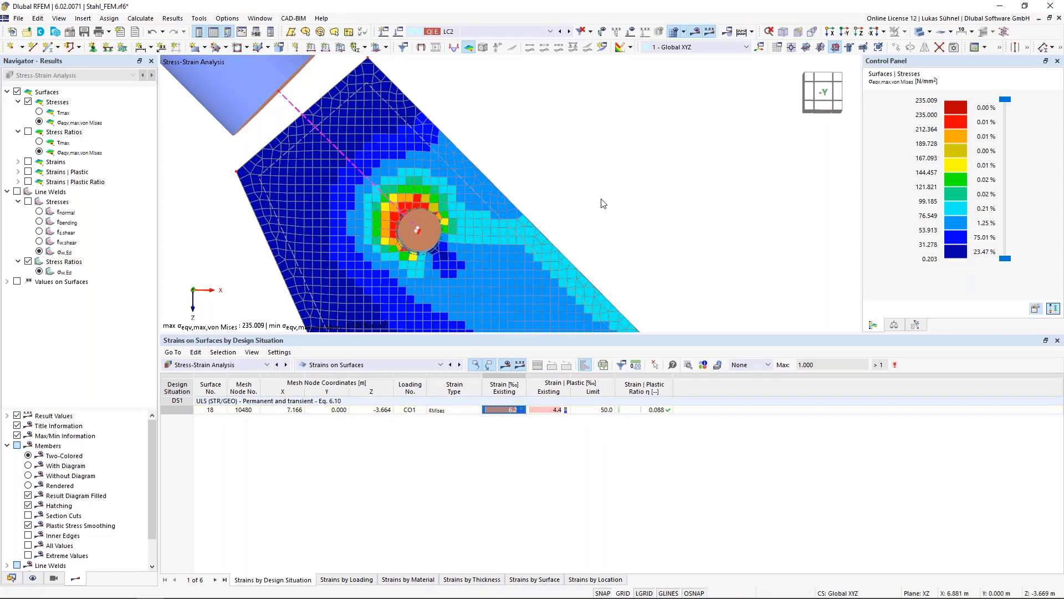
Step: Display the total surface strains εMises on the joint and examine them at the hole of the gusset plate on surface 16
scroll(559, 160, down, 3)
scroll(561, 145, down, 3)
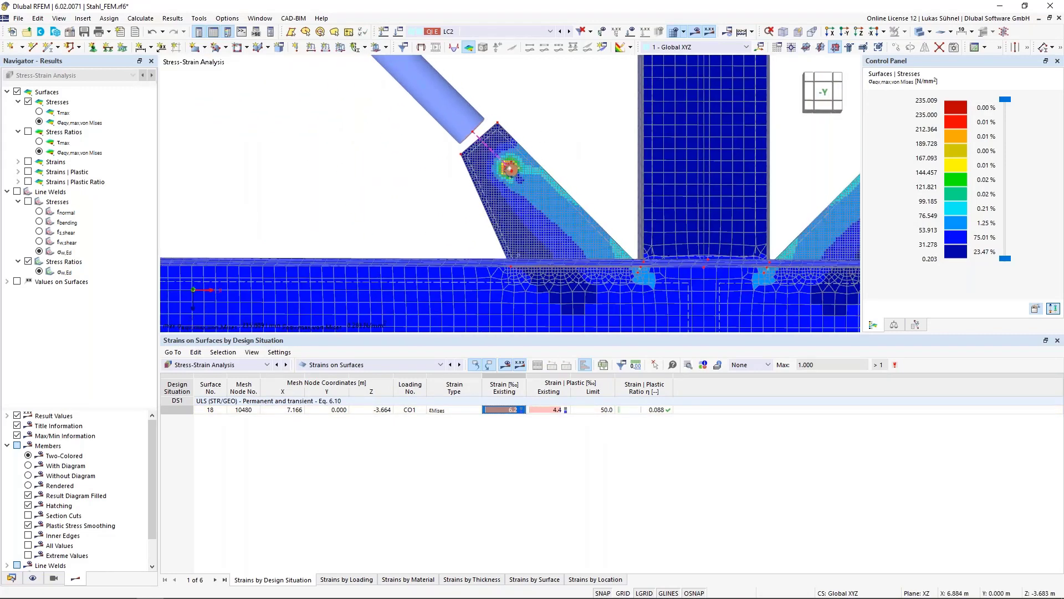
ctrl+middle_drag(569, 149, 454, 168)
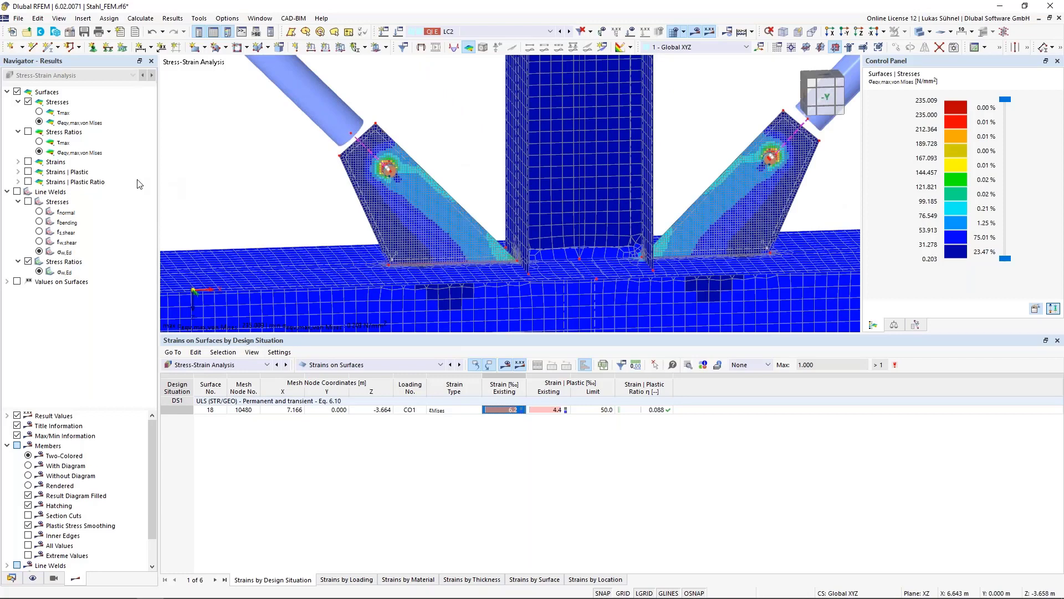
click(28, 161)
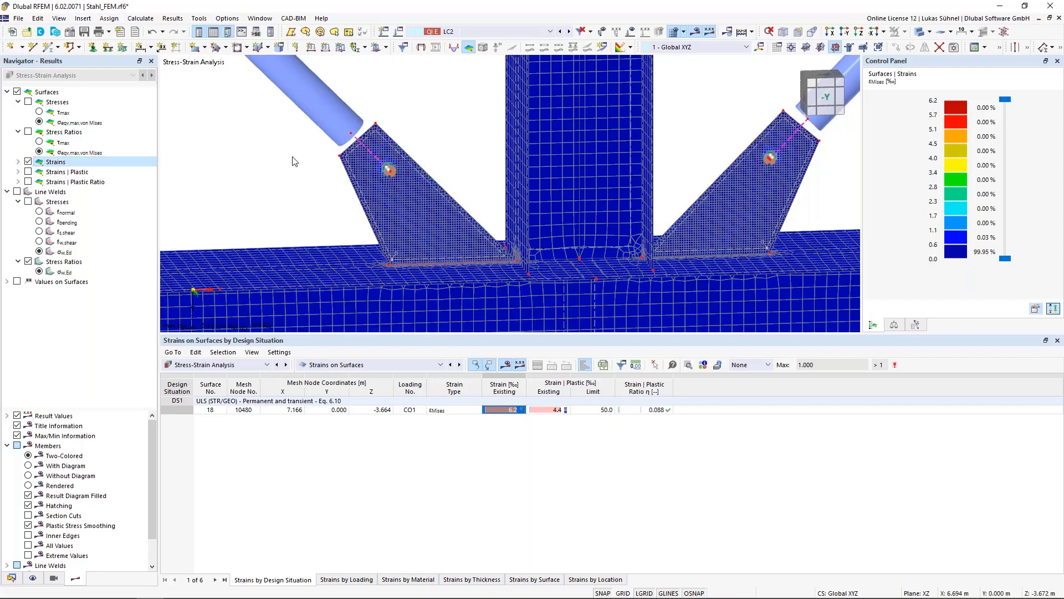
scroll(408, 164, up, 3)
scroll(408, 164, up, 5)
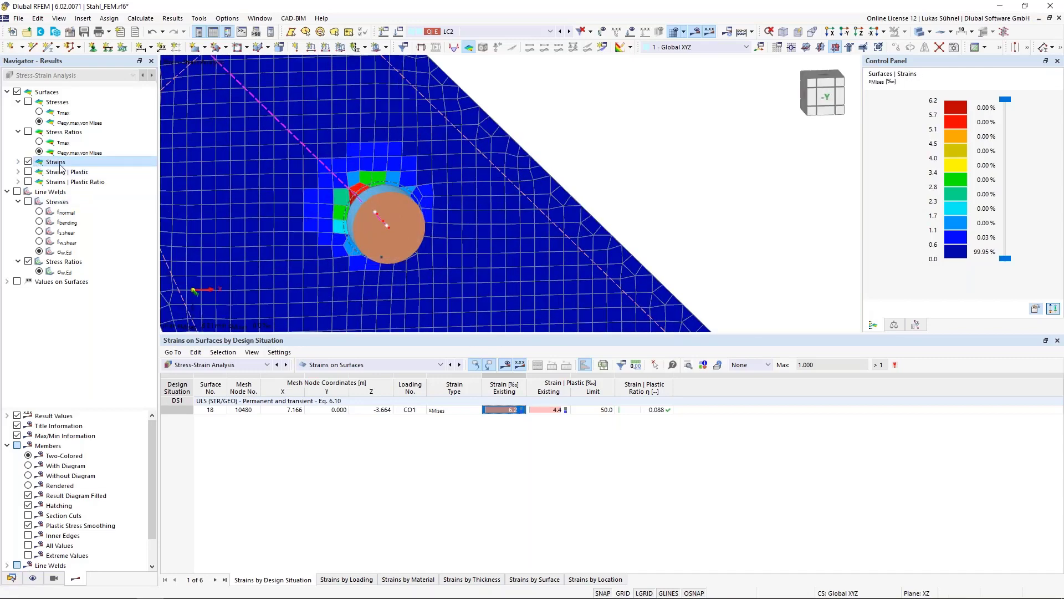
Step: Display the plastic surface strains εp-Mises around the gusset plate hole, followed by the plastic strain ratio
click(19, 172)
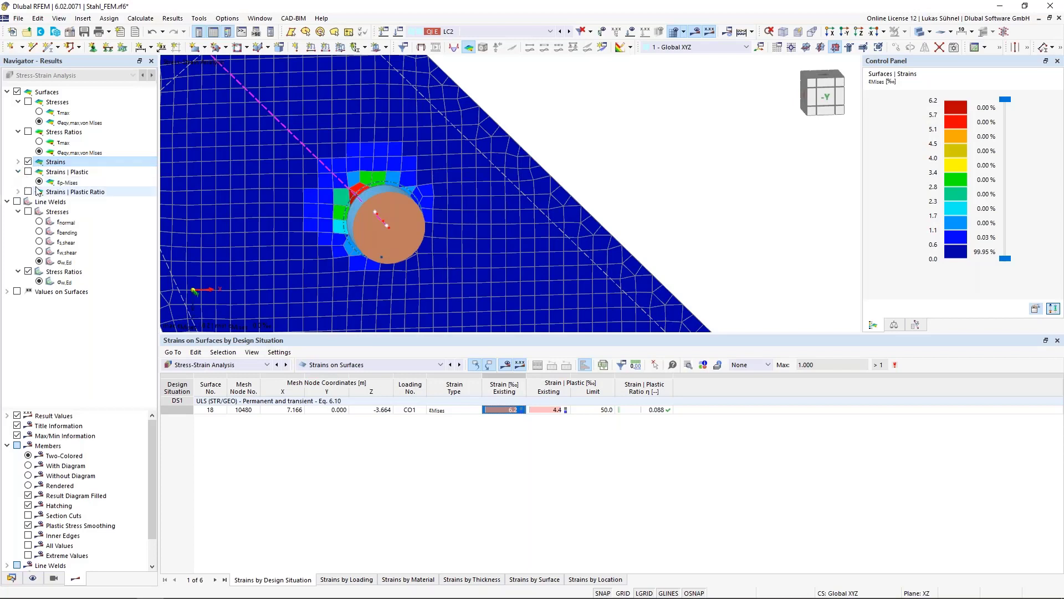
click(29, 172)
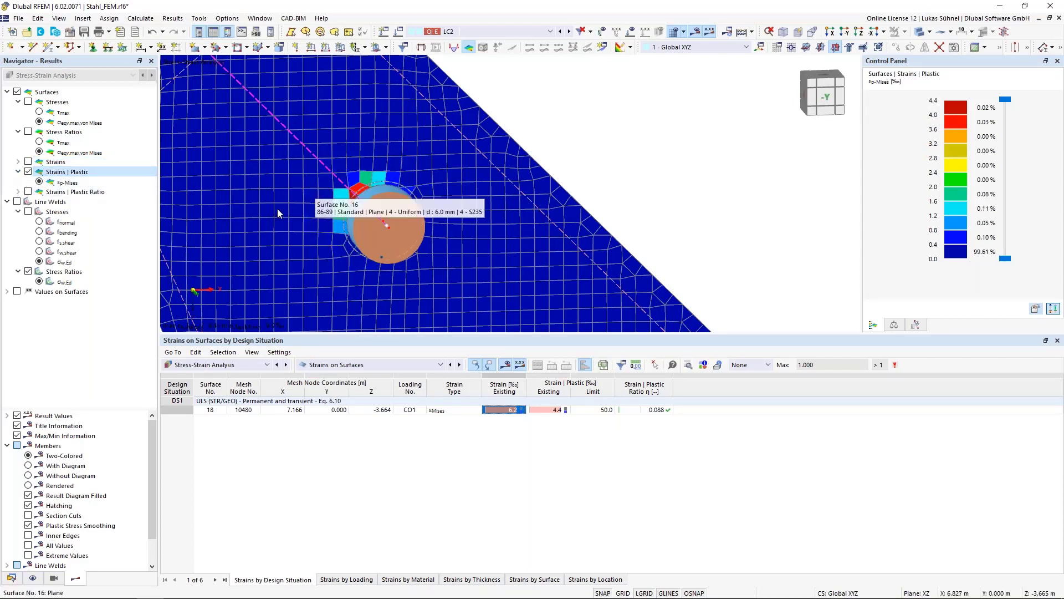
click(18, 192)
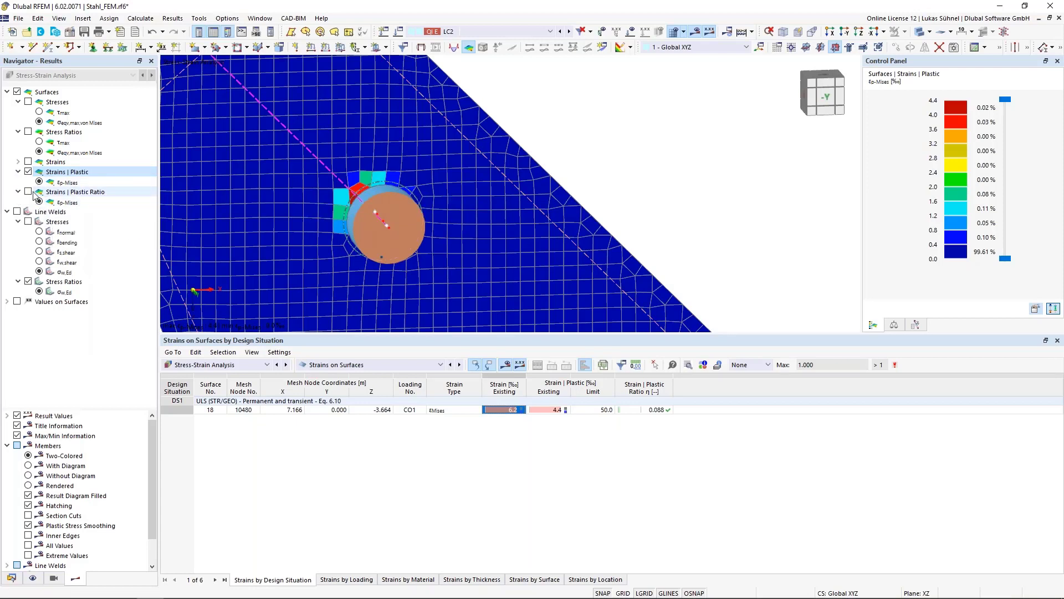
click(28, 192)
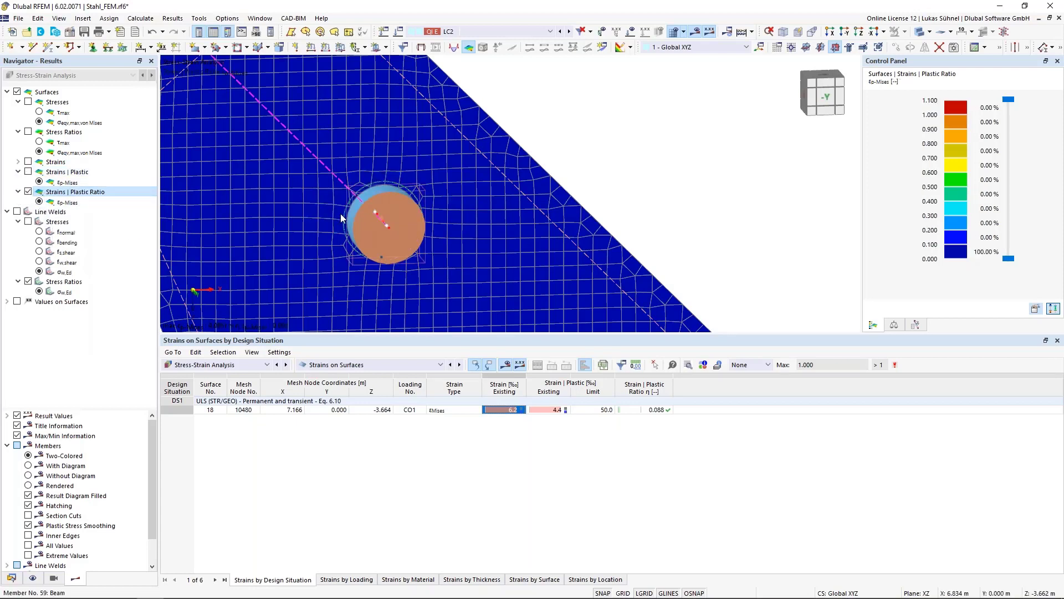
Step: Switch back to the plastic surface strains εp-Mises and examine them at the hole and across both gusset plates
click(28, 172)
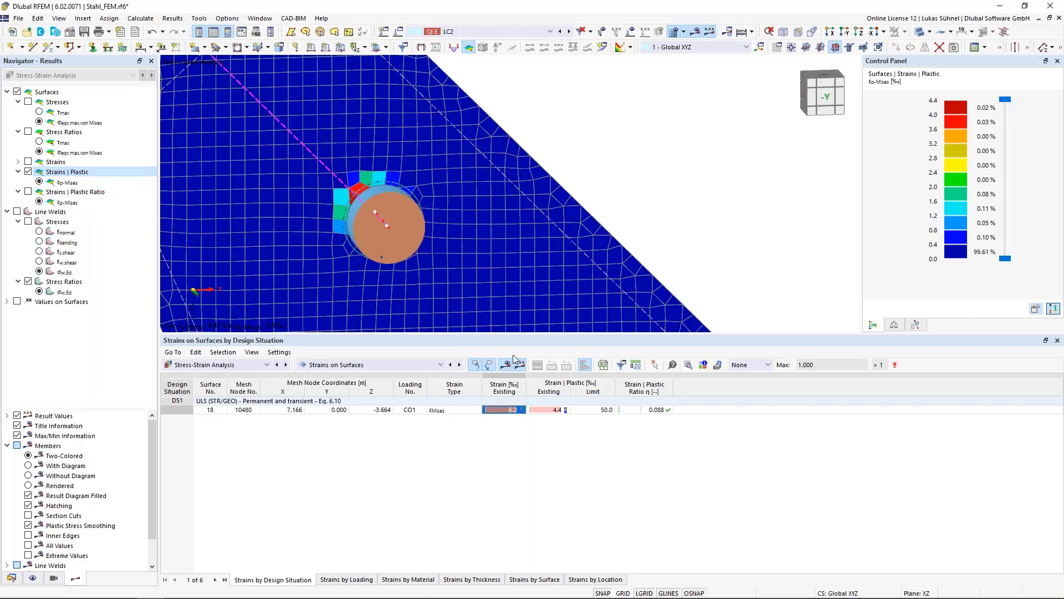
scroll(328, 218, up, 3)
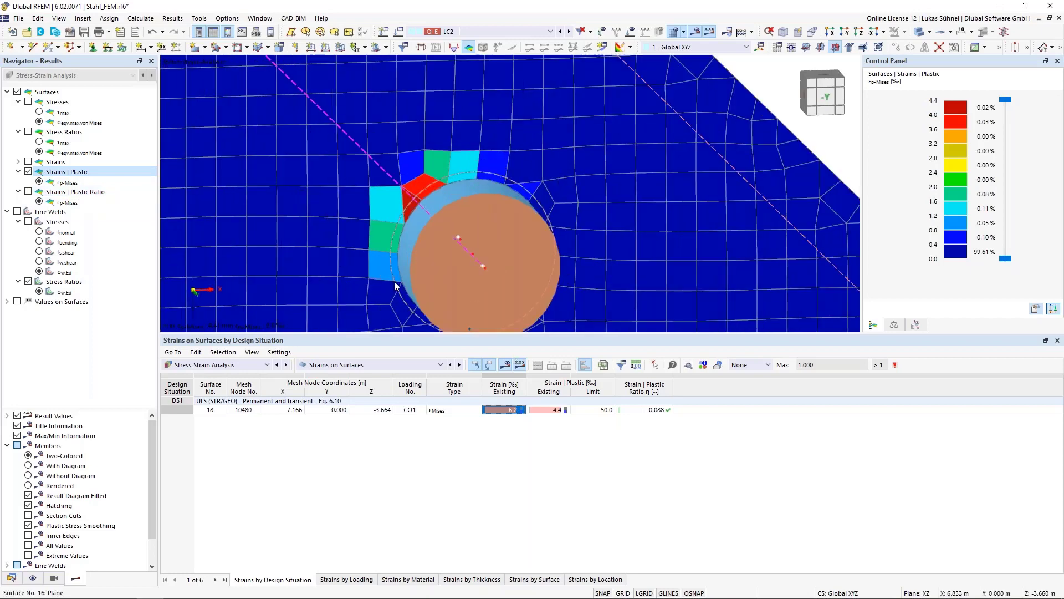
scroll(441, 249, down, 8)
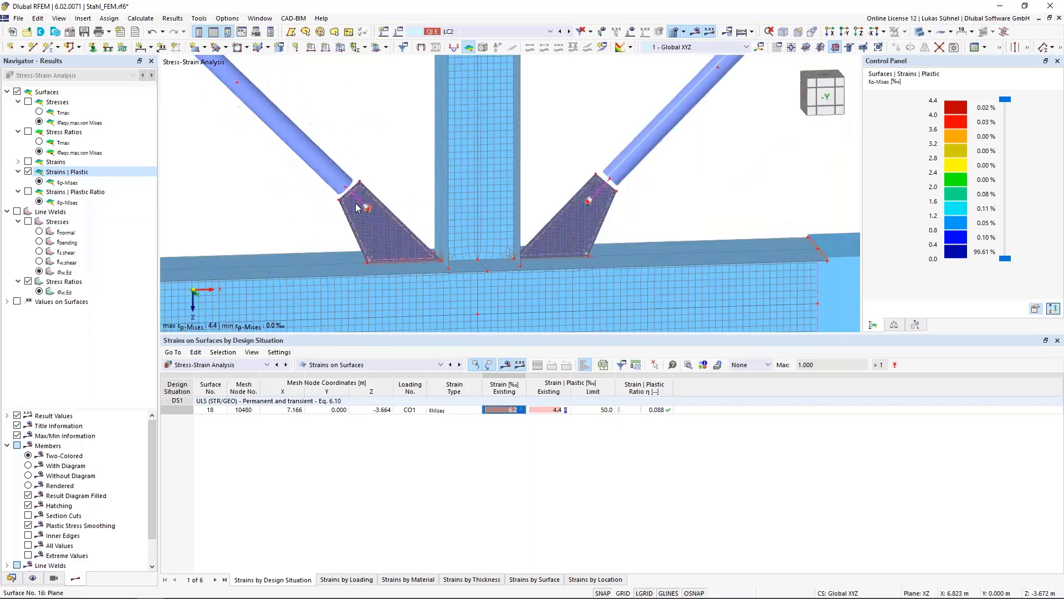